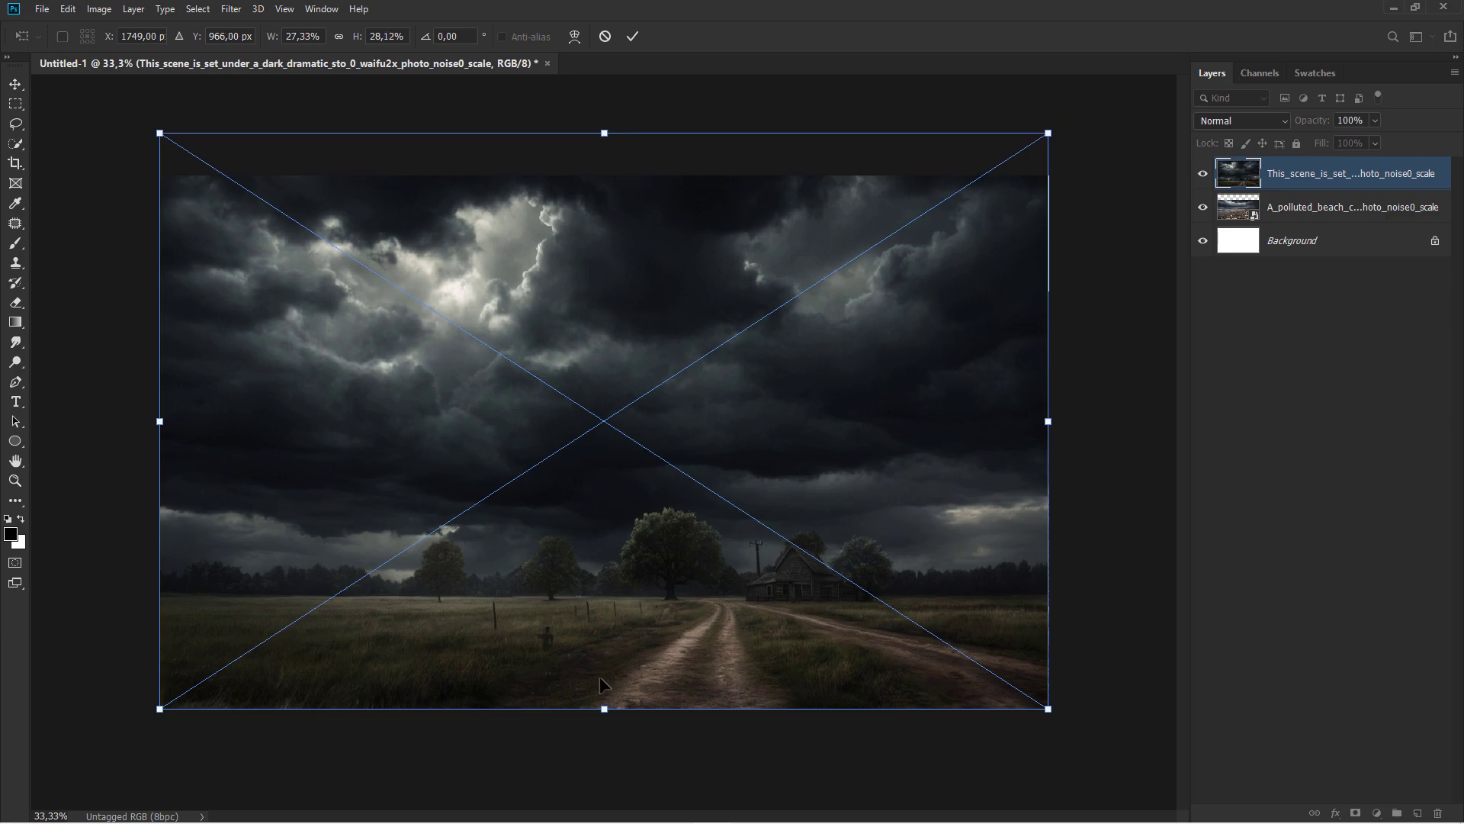
Shorten the storm scene by raising its lower edge to uncover the foreground litter, and add a layer mask to it
drag(606, 707, 616, 609)
key(Return)
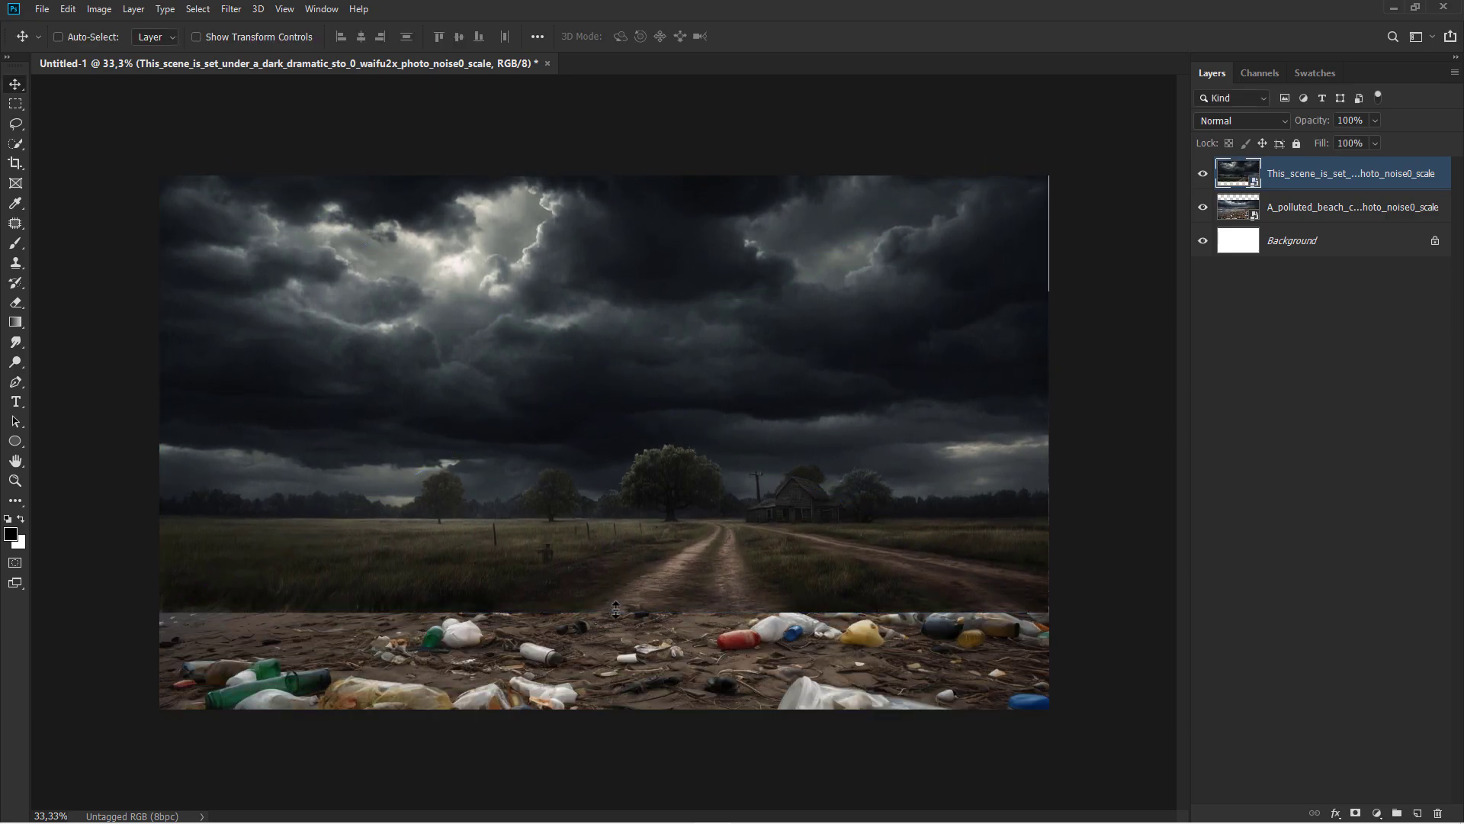
click(1355, 815)
Fade the storm scene's lower part into the beach with upward black-to-transparent linear gradients on its layer mask
click(15, 321)
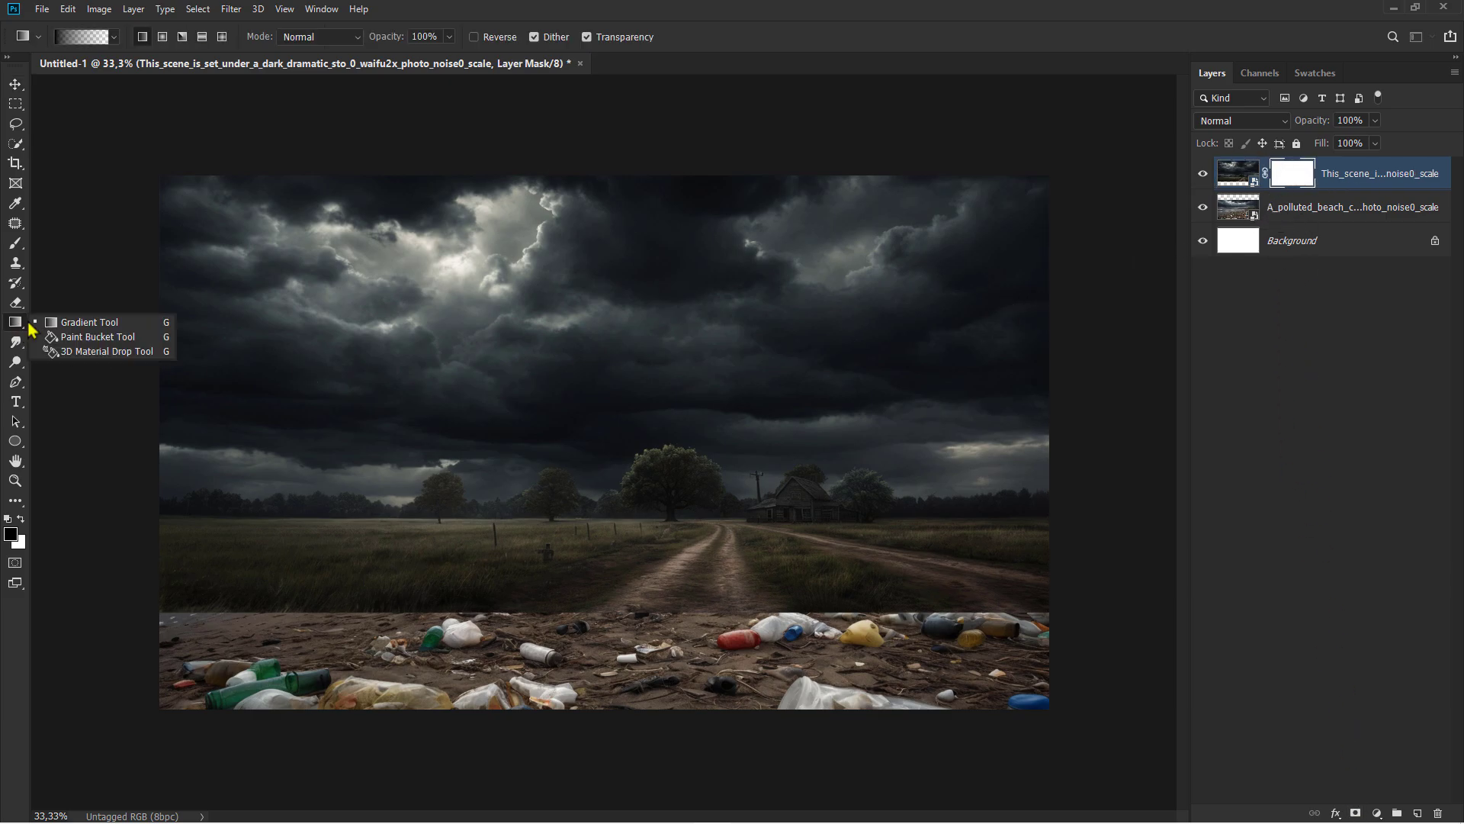
click(52, 326)
drag(601, 601, 596, 442)
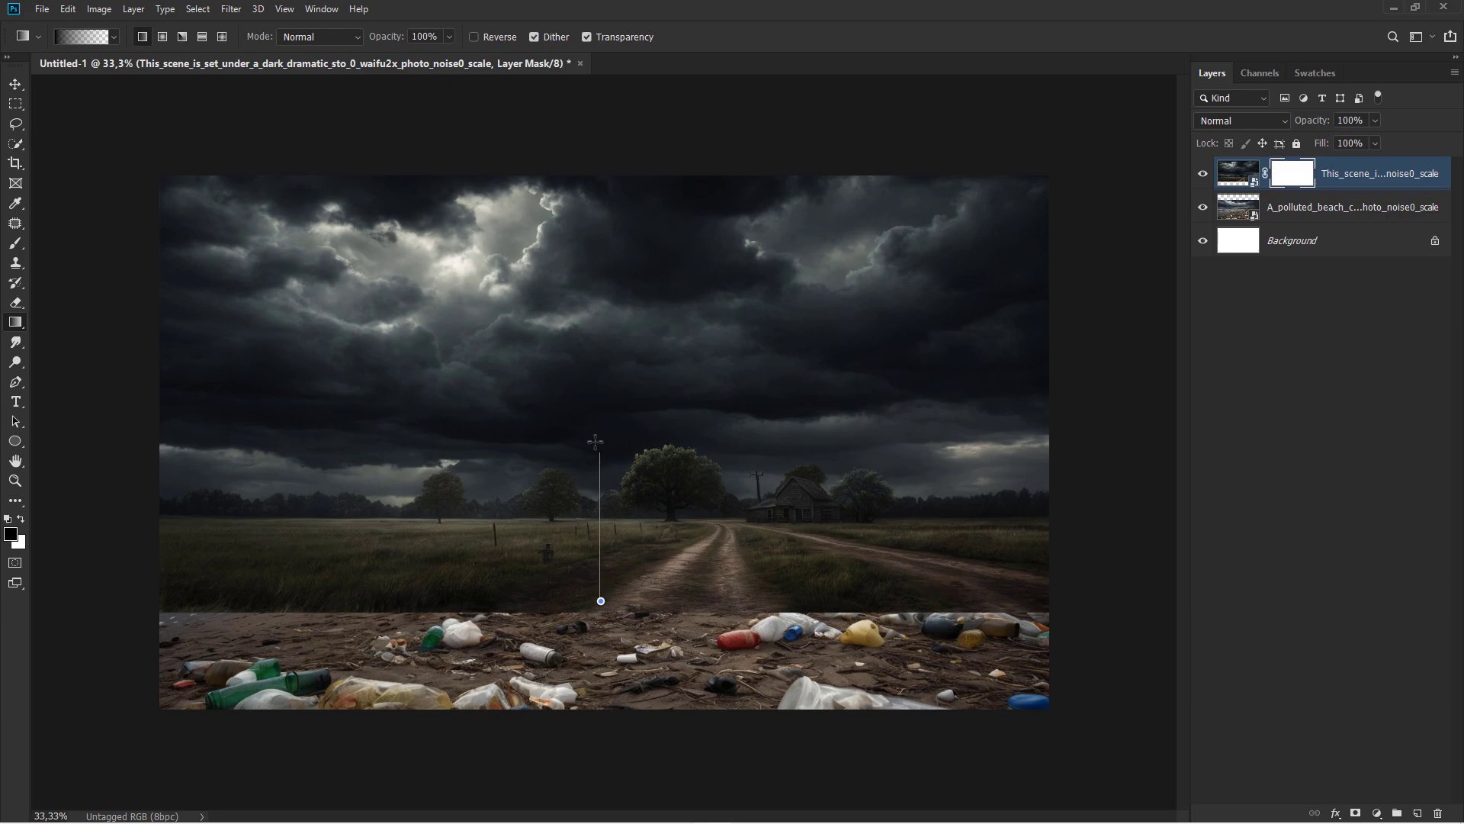
drag(593, 577, 592, 437)
drag(593, 577, 590, 409)
drag(585, 634, 582, 371)
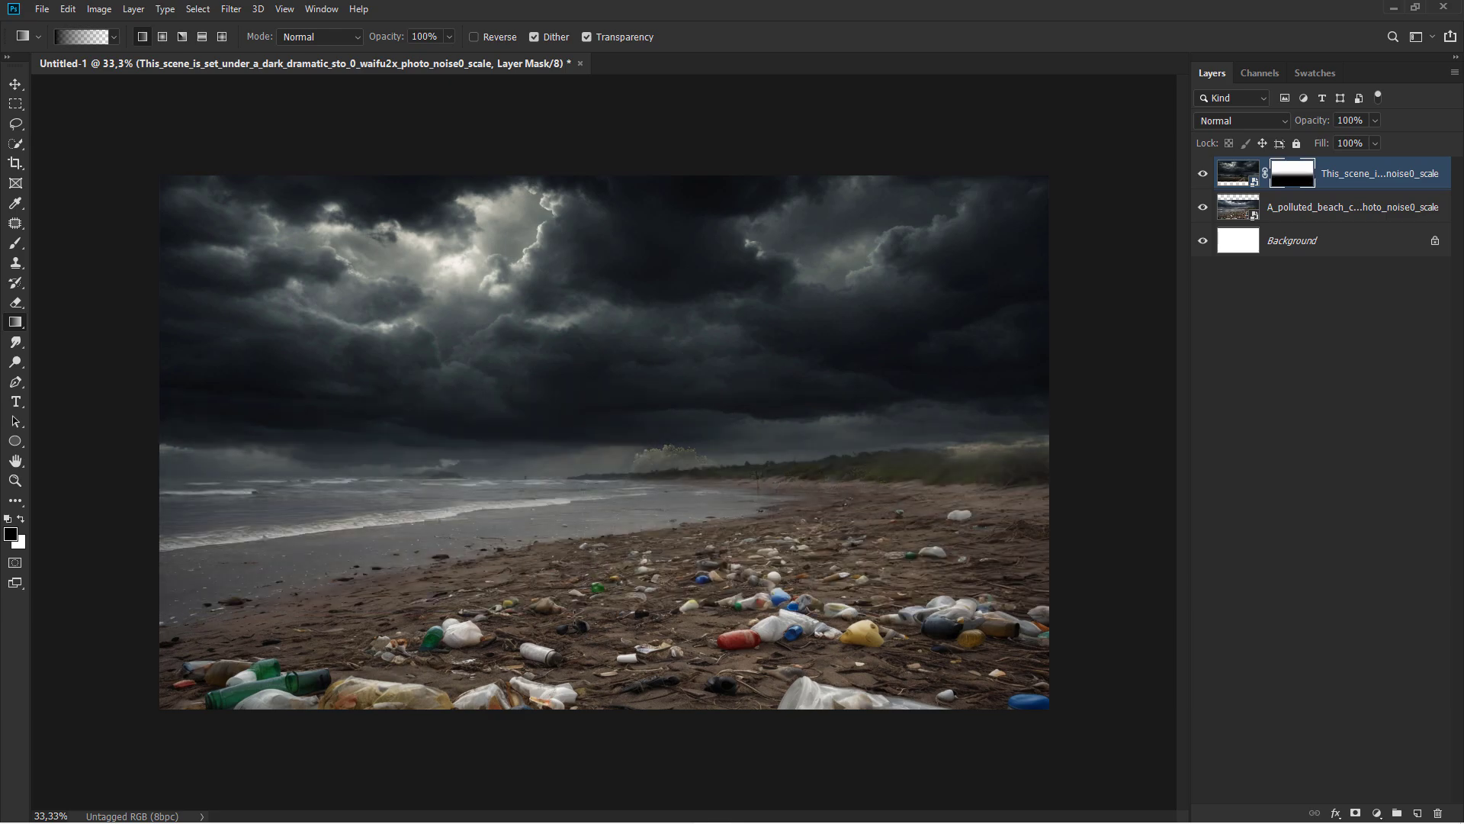
drag(574, 640, 572, 374)
drag(572, 309, 571, 310)
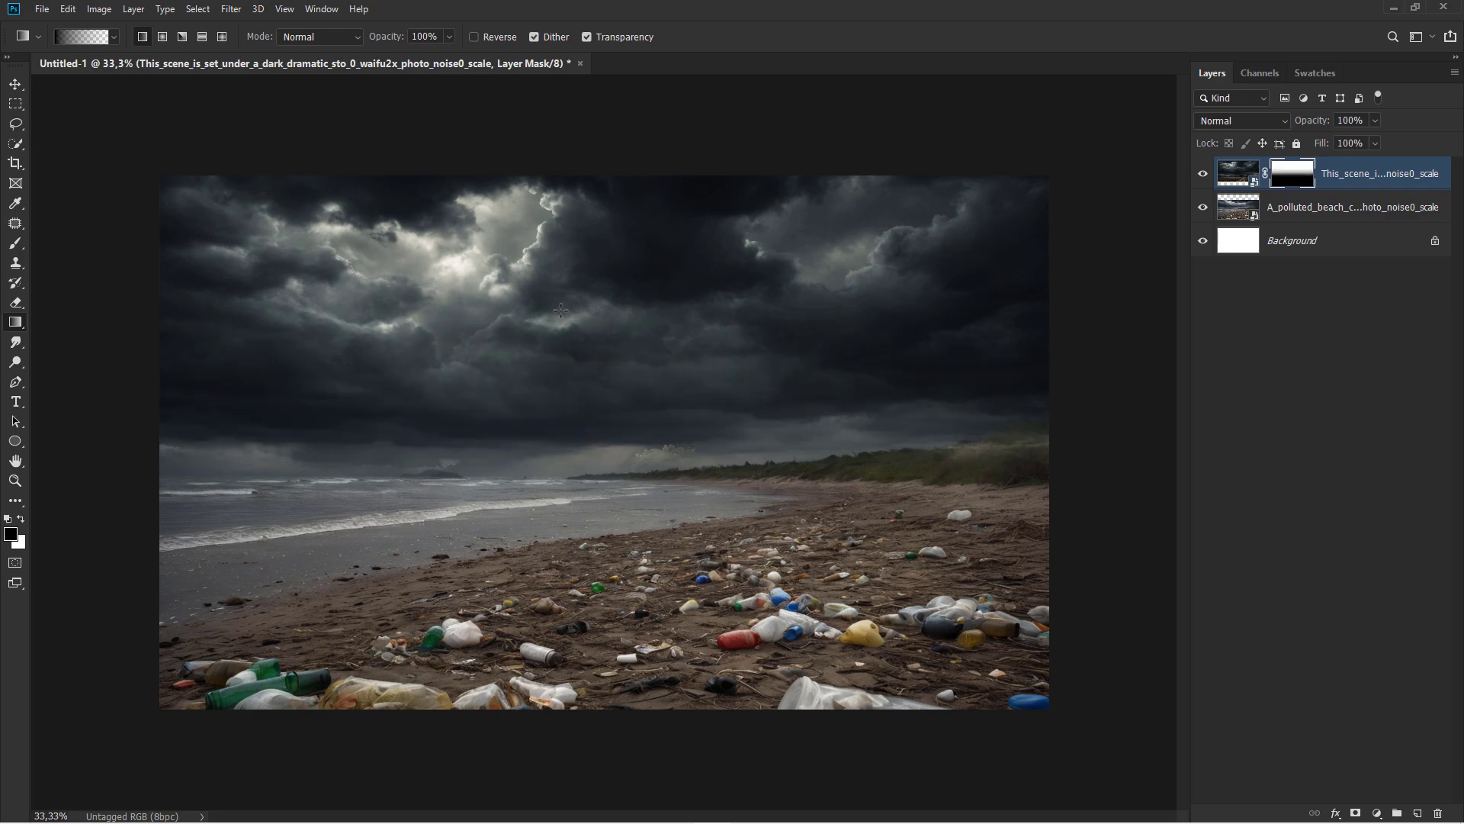
Paint black on the storm scene's mask along the horizon with a soft round brush at 36% flow to hide leftover trees
right_click(15, 242)
click(57, 243)
right_click(220, 277)
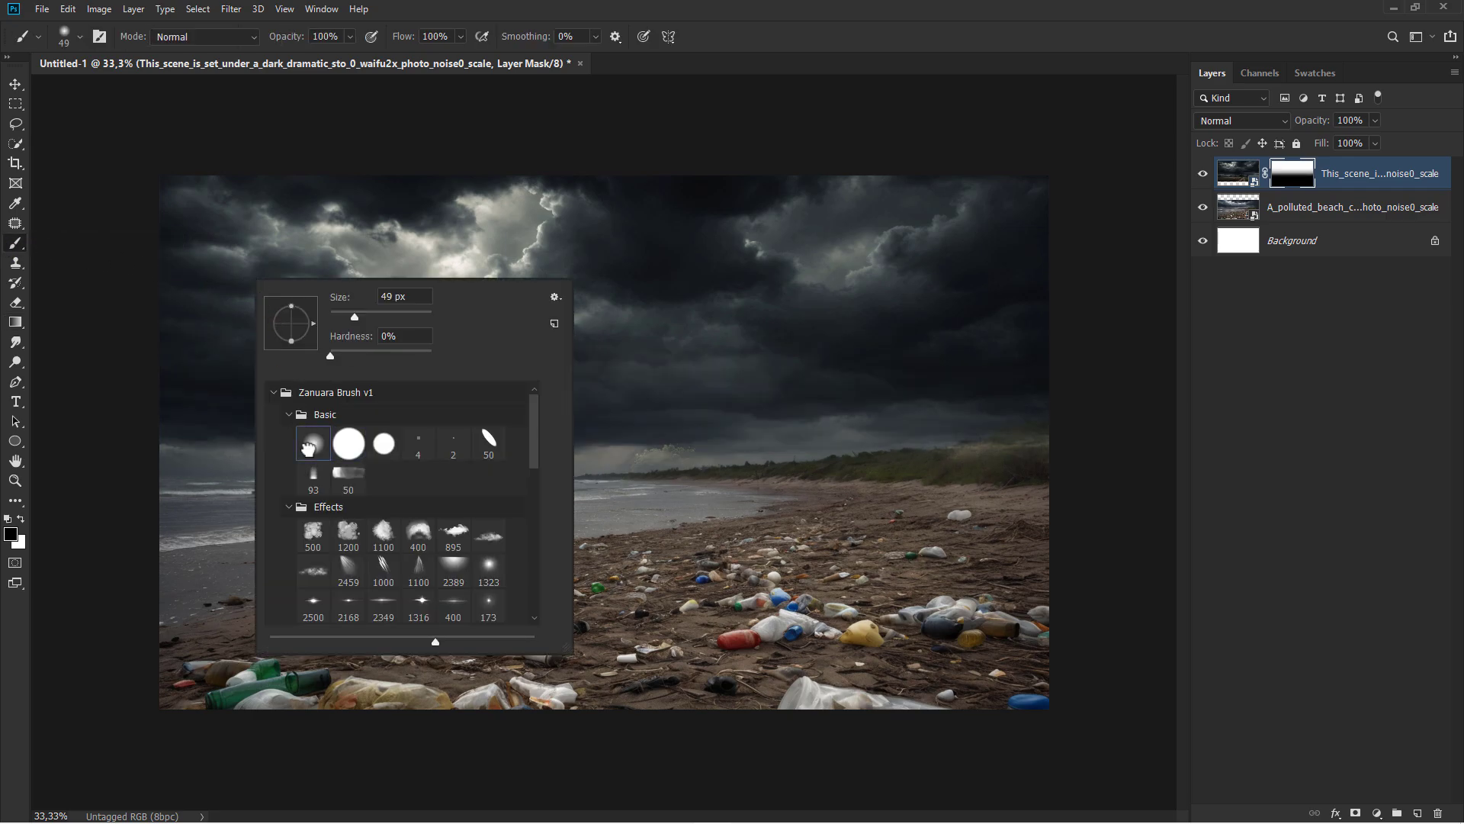
click(461, 37)
click(412, 55)
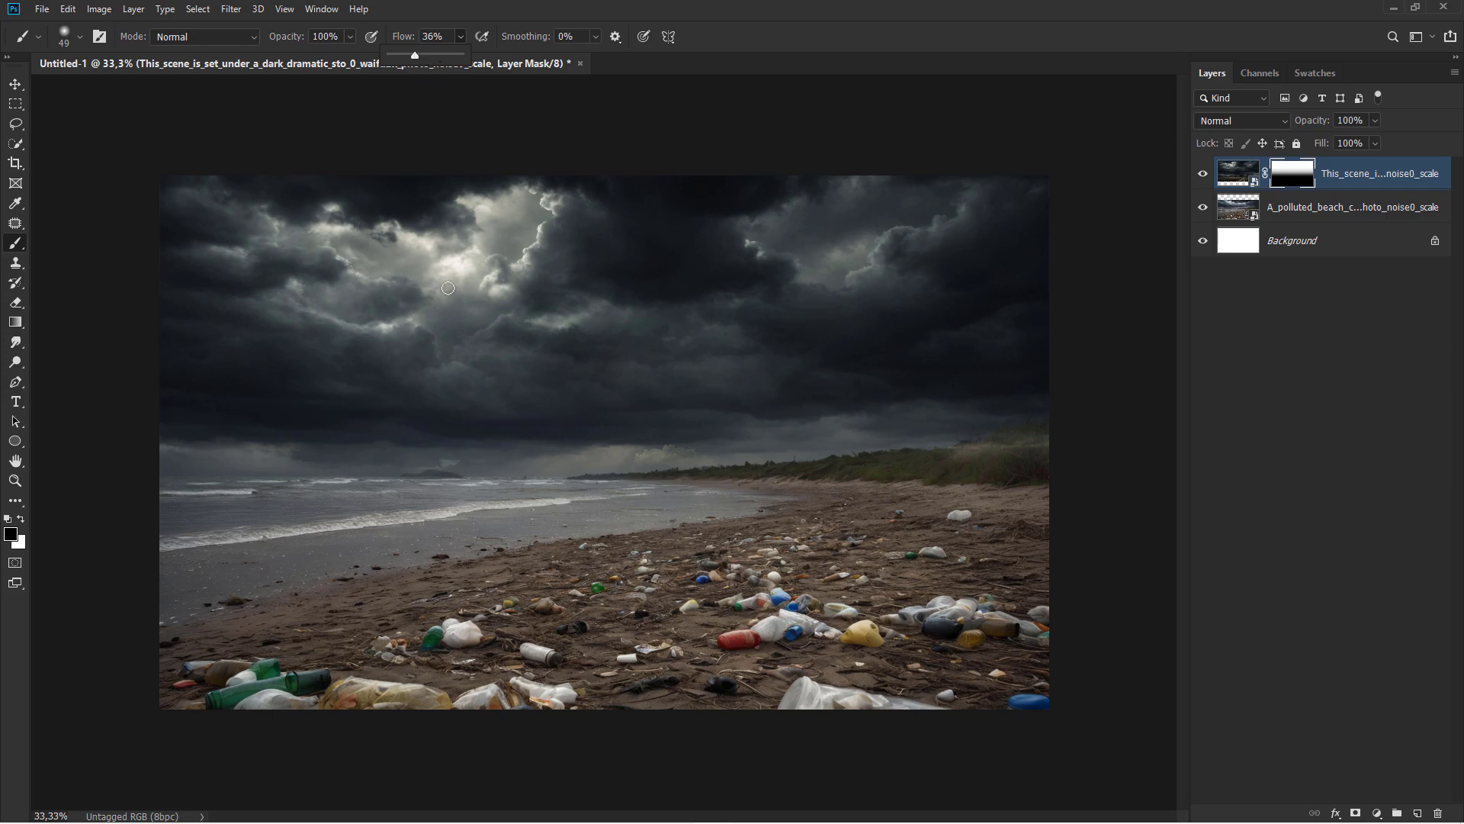
drag(456, 419, 500, 424)
scroll(539, 511, up, 5)
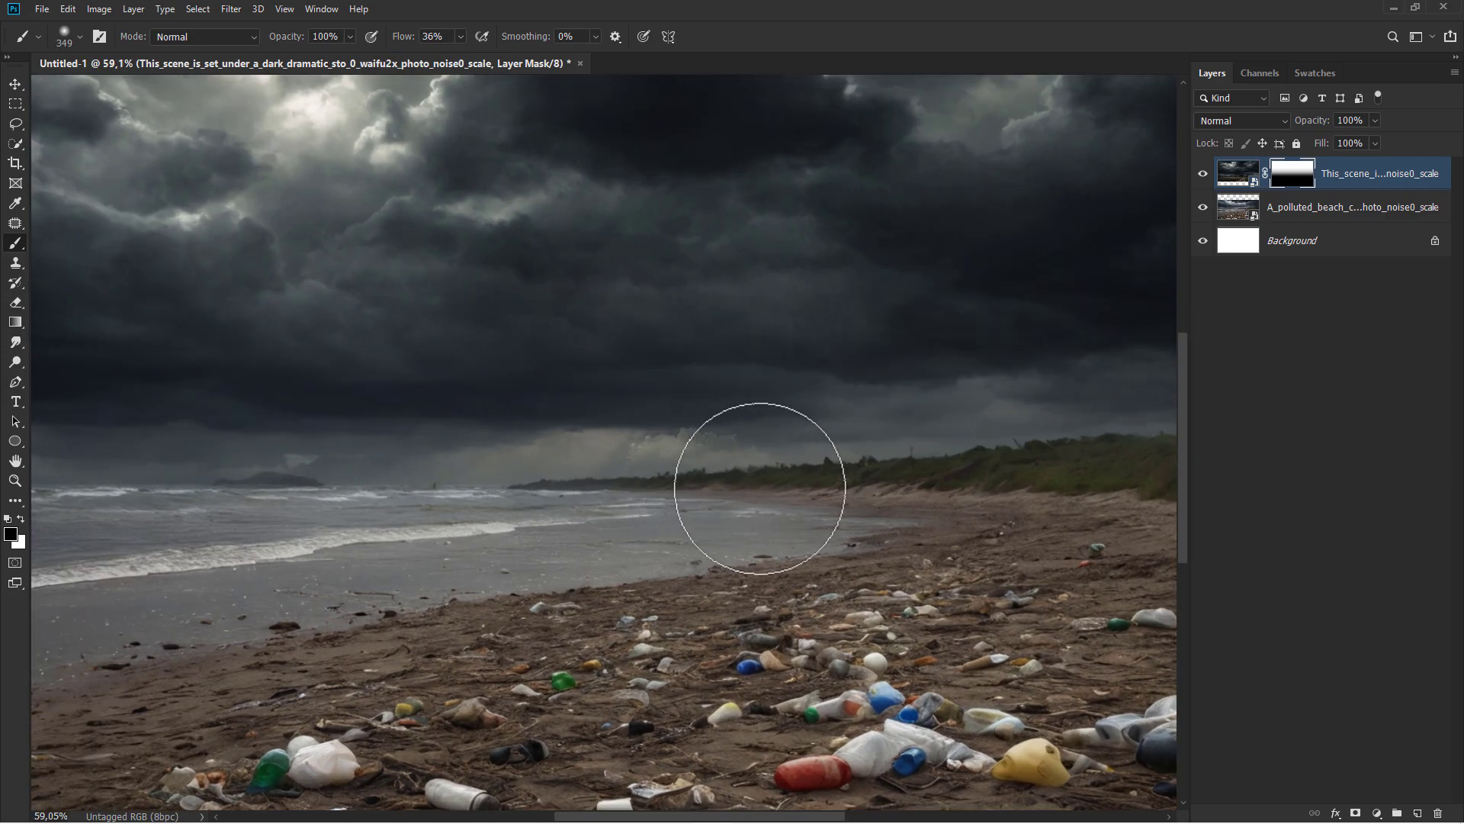
mouse_move(760, 488)
mouse_down()
mouse_move(819, 488)
mouse_move(599, 485)
mouse_move(791, 479)
mouse_up()
scroll(792, 479, down, 3)
scroll(786, 486, down, 1)
drag(655, 503, 694, 504)
mouse_move(1009, 465)
mouse_down()
mouse_move(1084, 448)
mouse_move(1021, 460)
mouse_up()
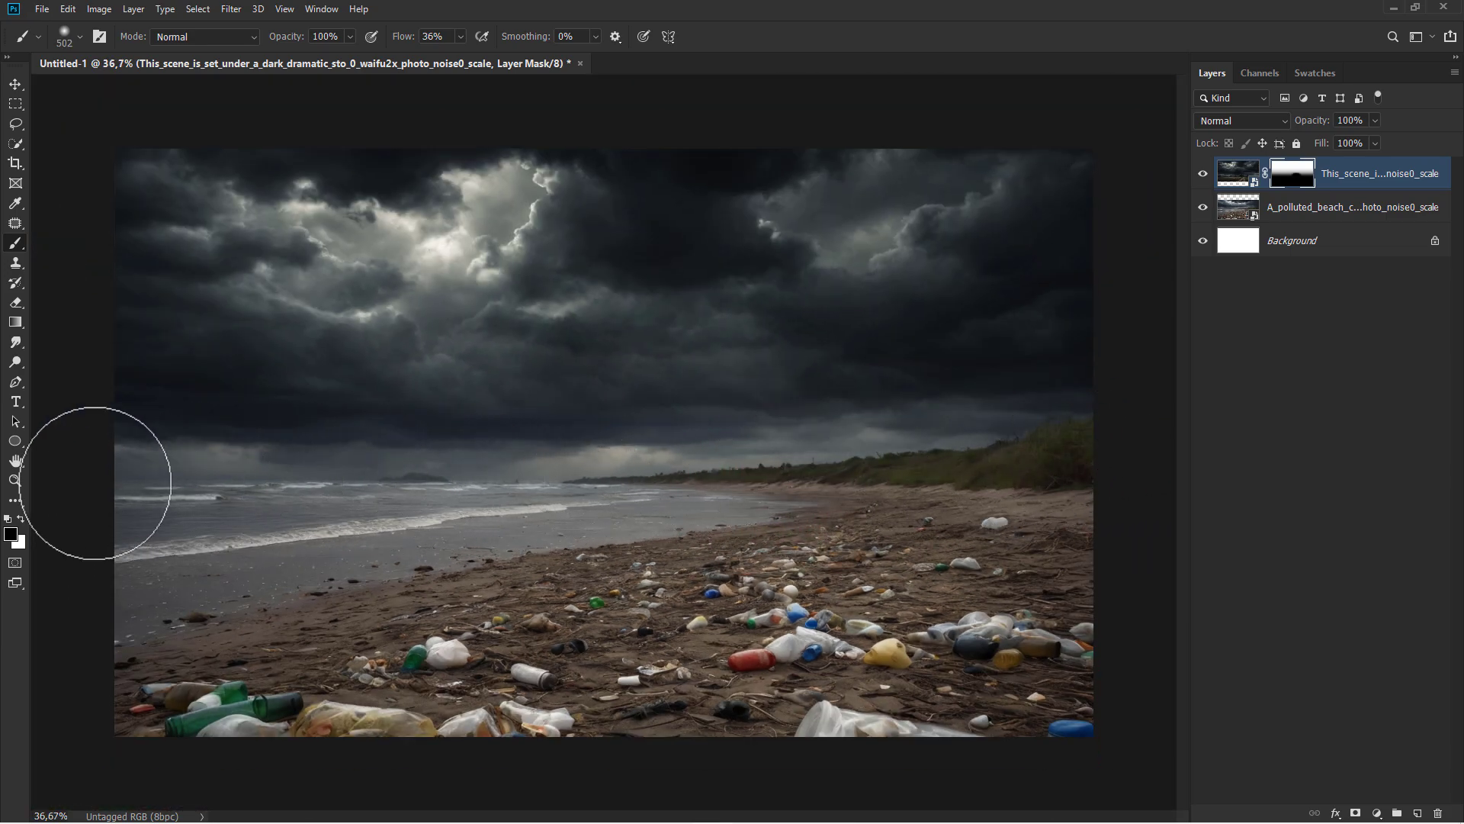
Add a black-to-white Gradient Map adjustment above the polluted beach layer and clip it to that layer
click(16, 84)
click(1348, 217)
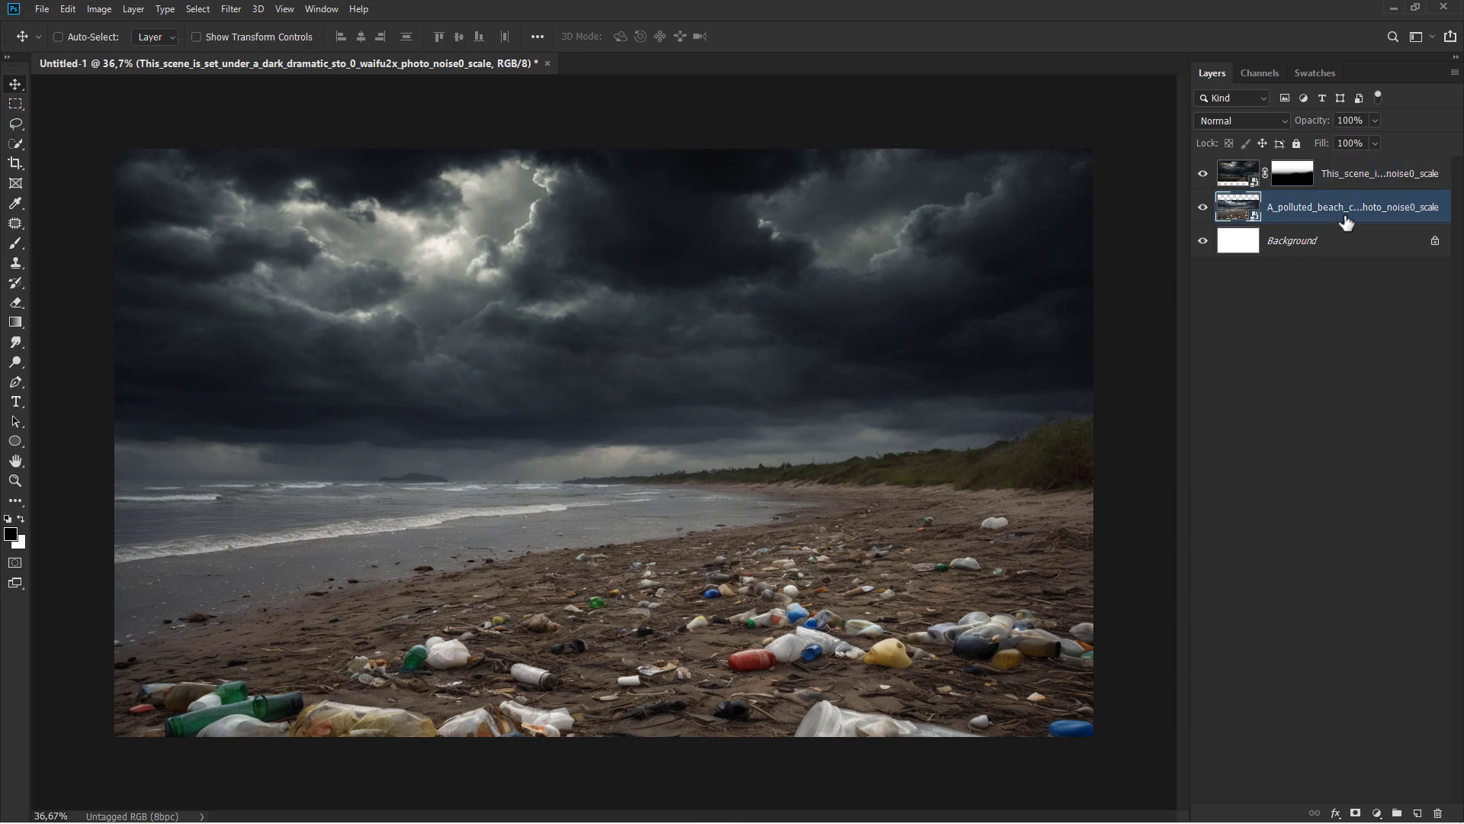
click(1376, 811)
click(1381, 780)
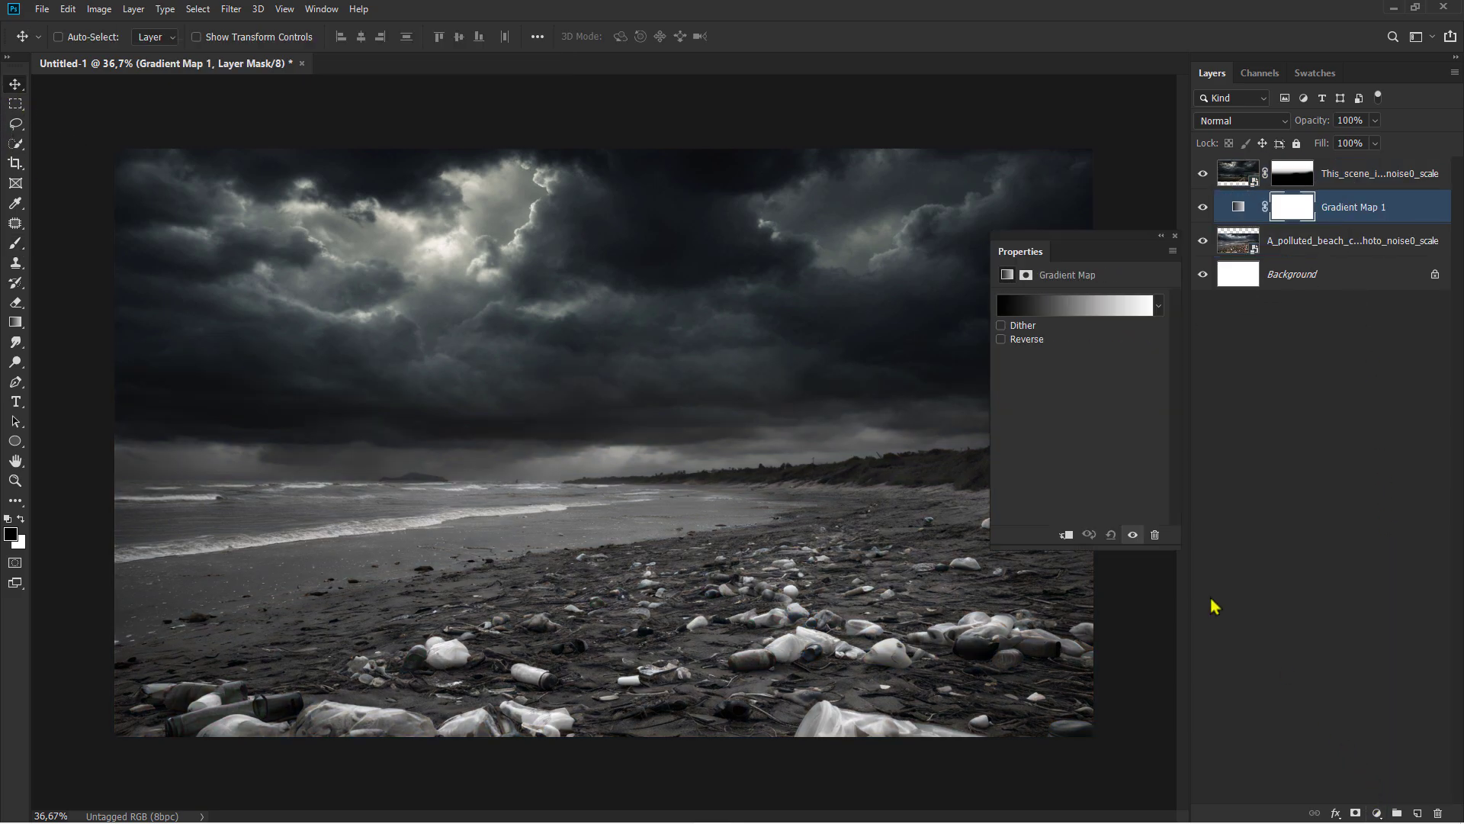
click(1067, 538)
click(1159, 306)
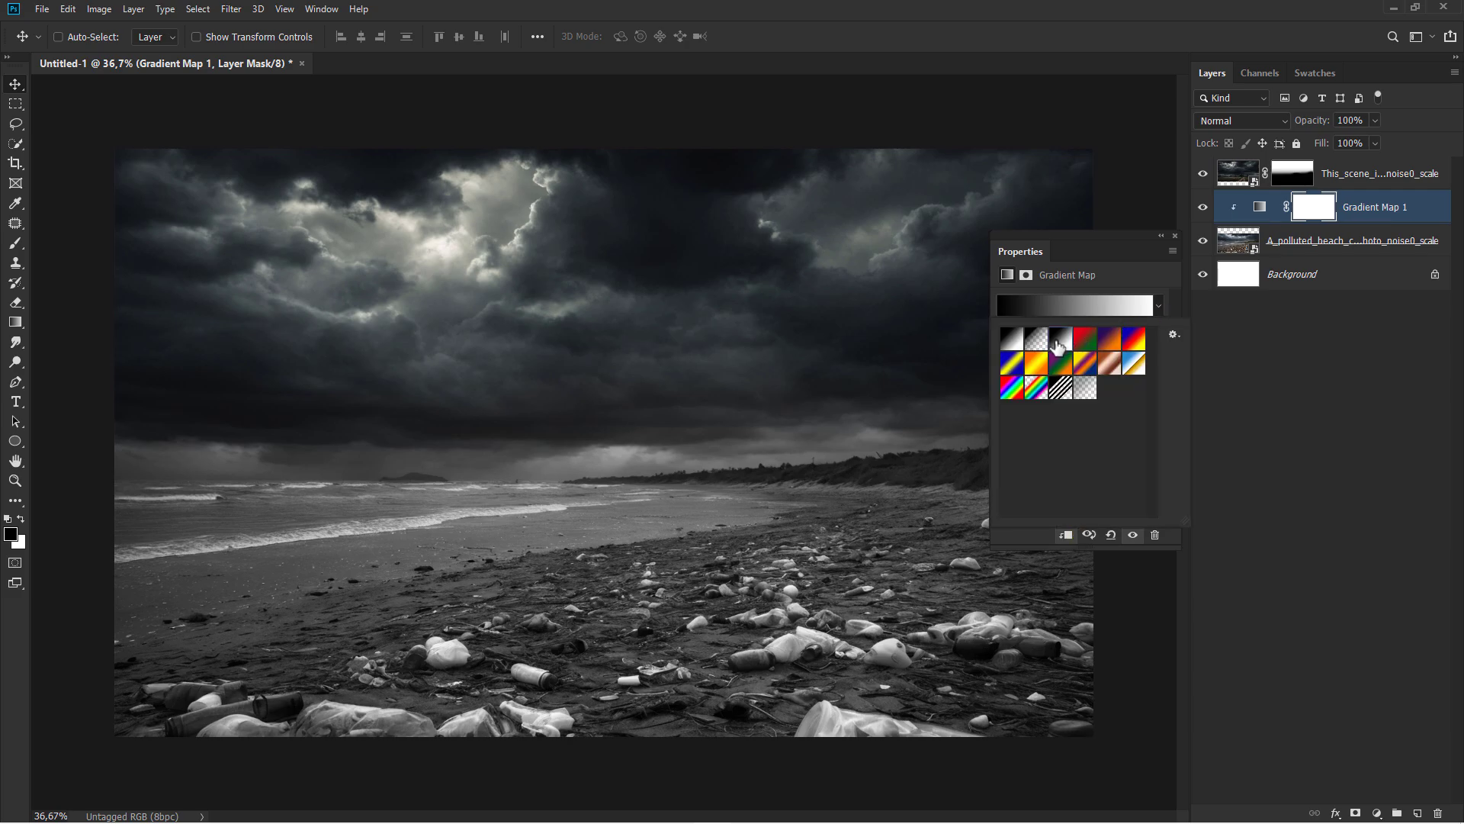
click(1137, 290)
click(1176, 236)
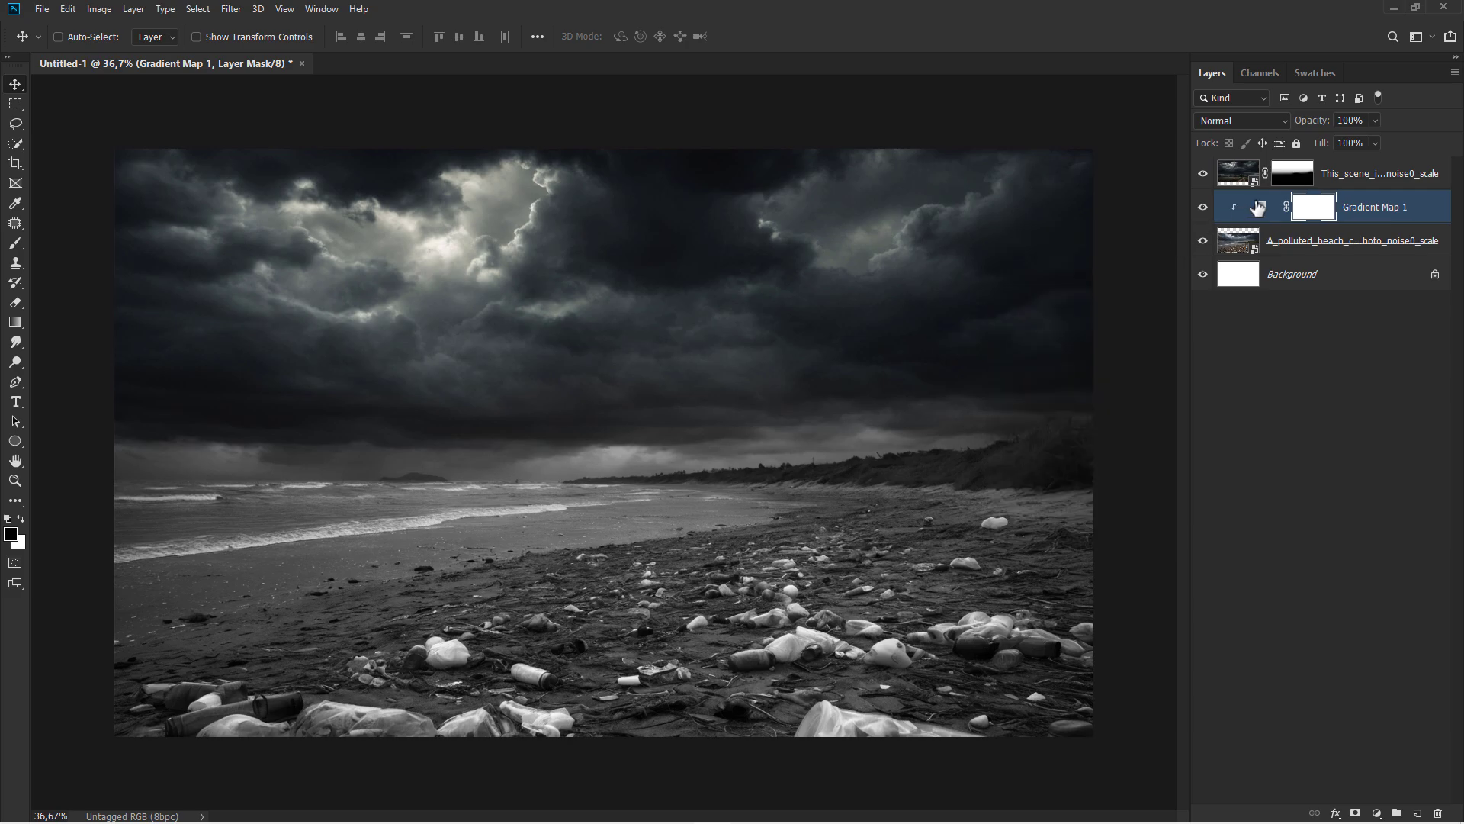
Lower the opacity of the beach's Gradient Map to partly restore the colours, and compare with the adjustment hidden and shown
click(1374, 121)
drag(1339, 141, 1333, 142)
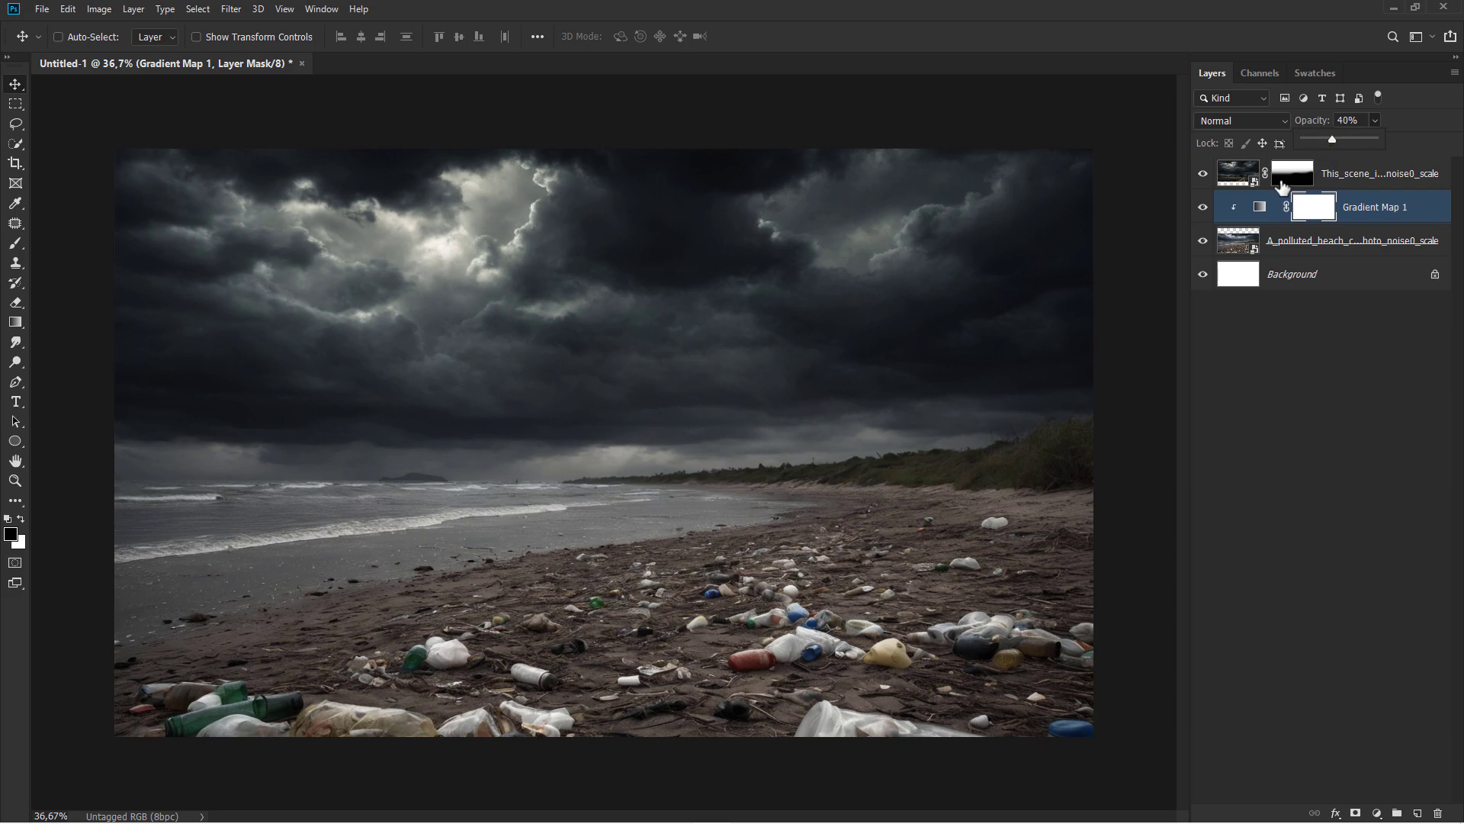
click(1205, 207)
click(1204, 207)
click(1370, 215)
Add a black-to-white Gradient Map clipped to the storm scene layer and set its opacity to 39%
click(1354, 184)
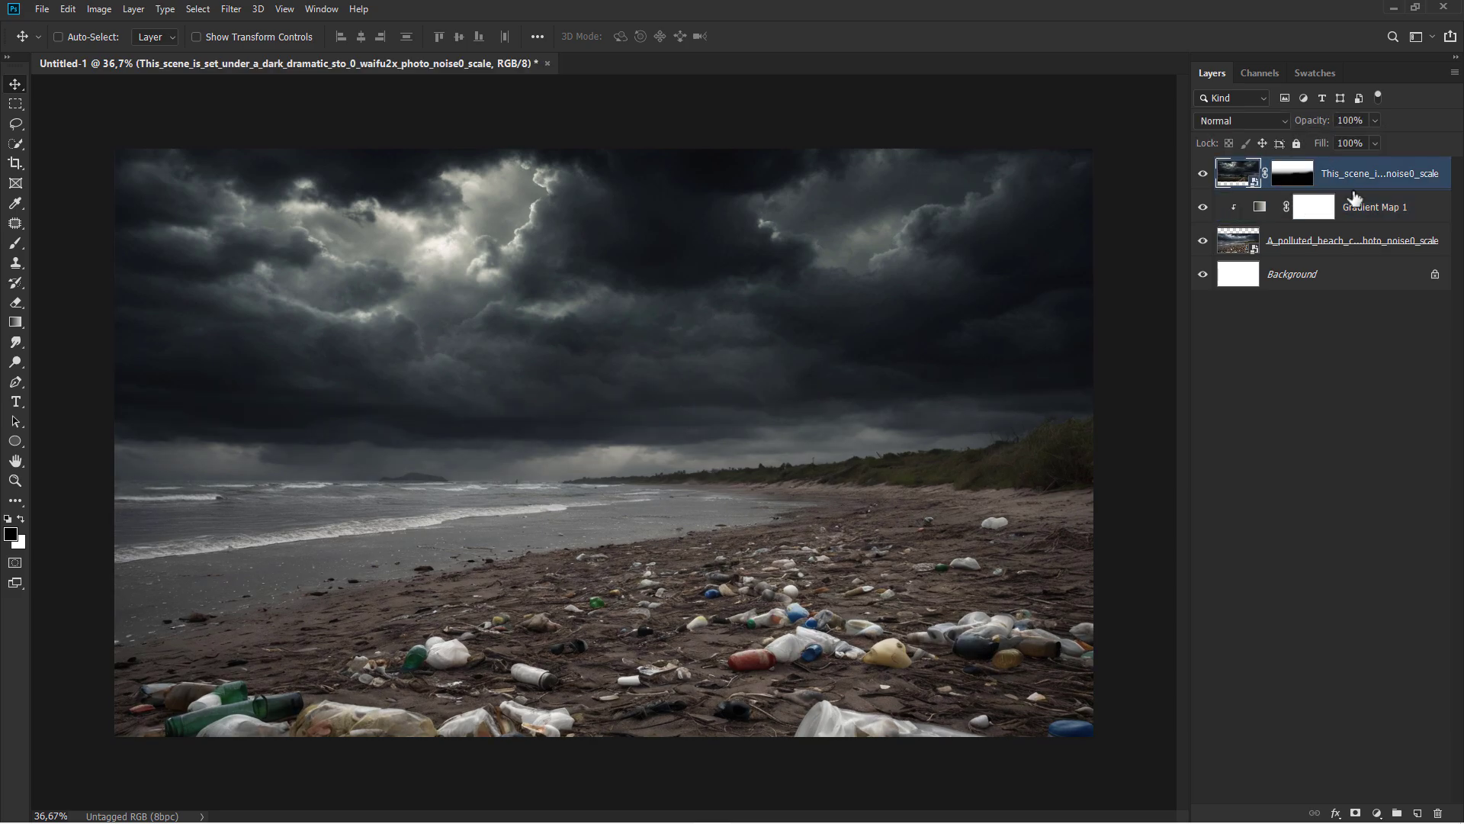
click(1376, 813)
click(1358, 787)
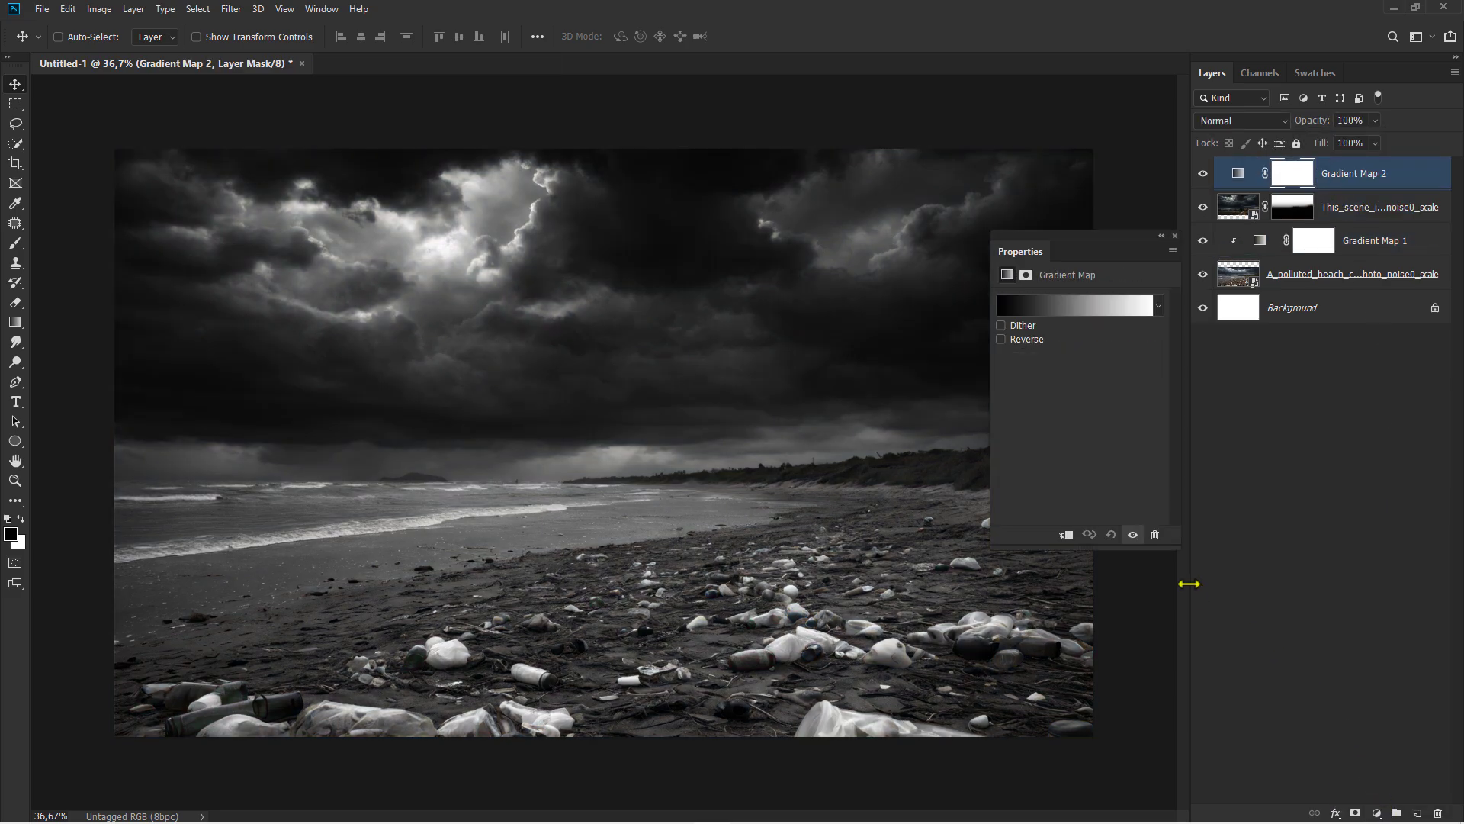
click(1068, 534)
drag(1375, 121, 1332, 137)
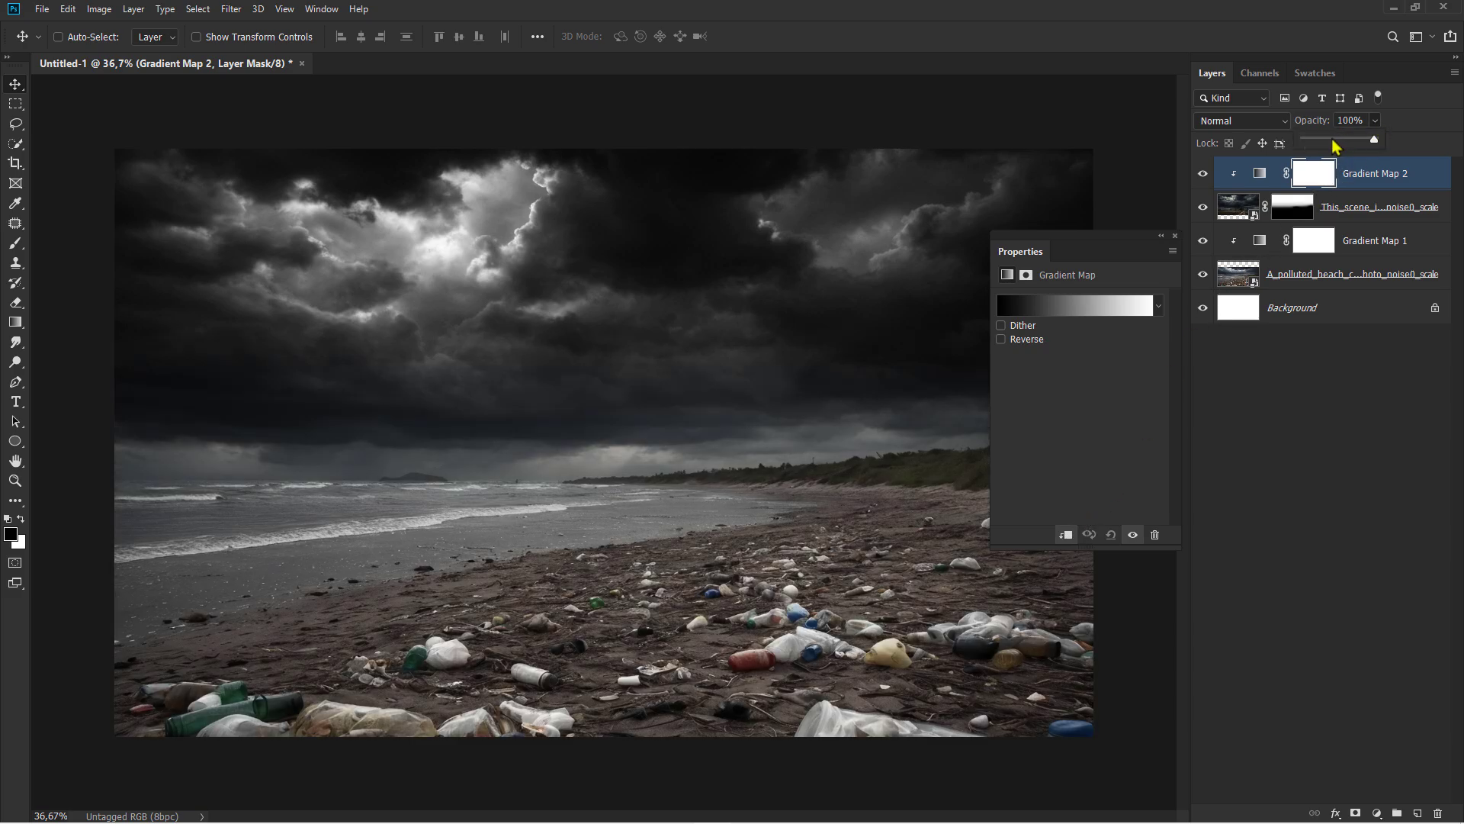
click(1174, 235)
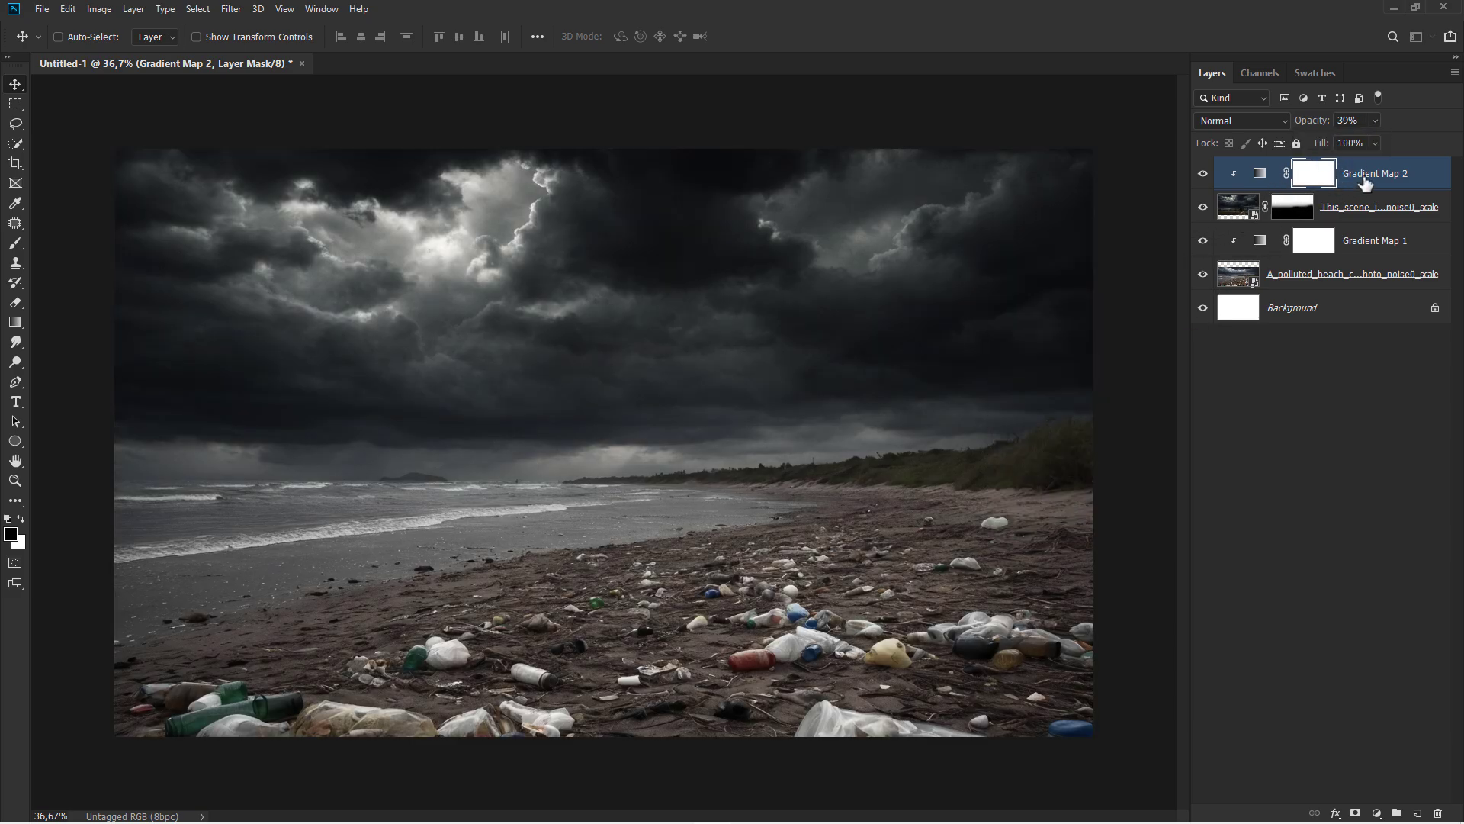
Add a Selective Color adjustment clipped to the storm scene, setting Neutrals to Cyan +6, Magenta +3, Yellow -5, Black -26
click(1366, 181)
click(1377, 815)
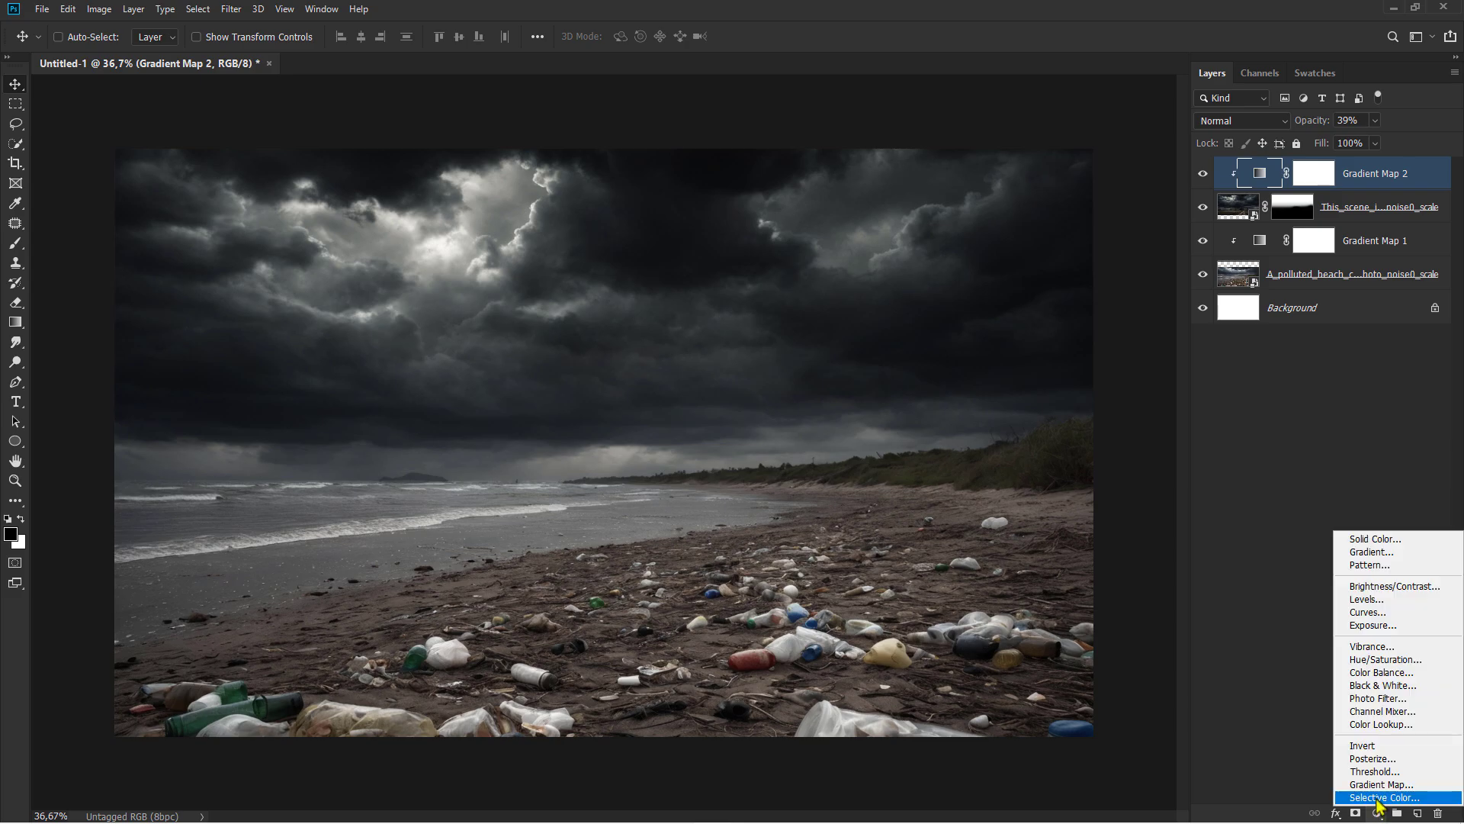
click(1369, 807)
click(1067, 536)
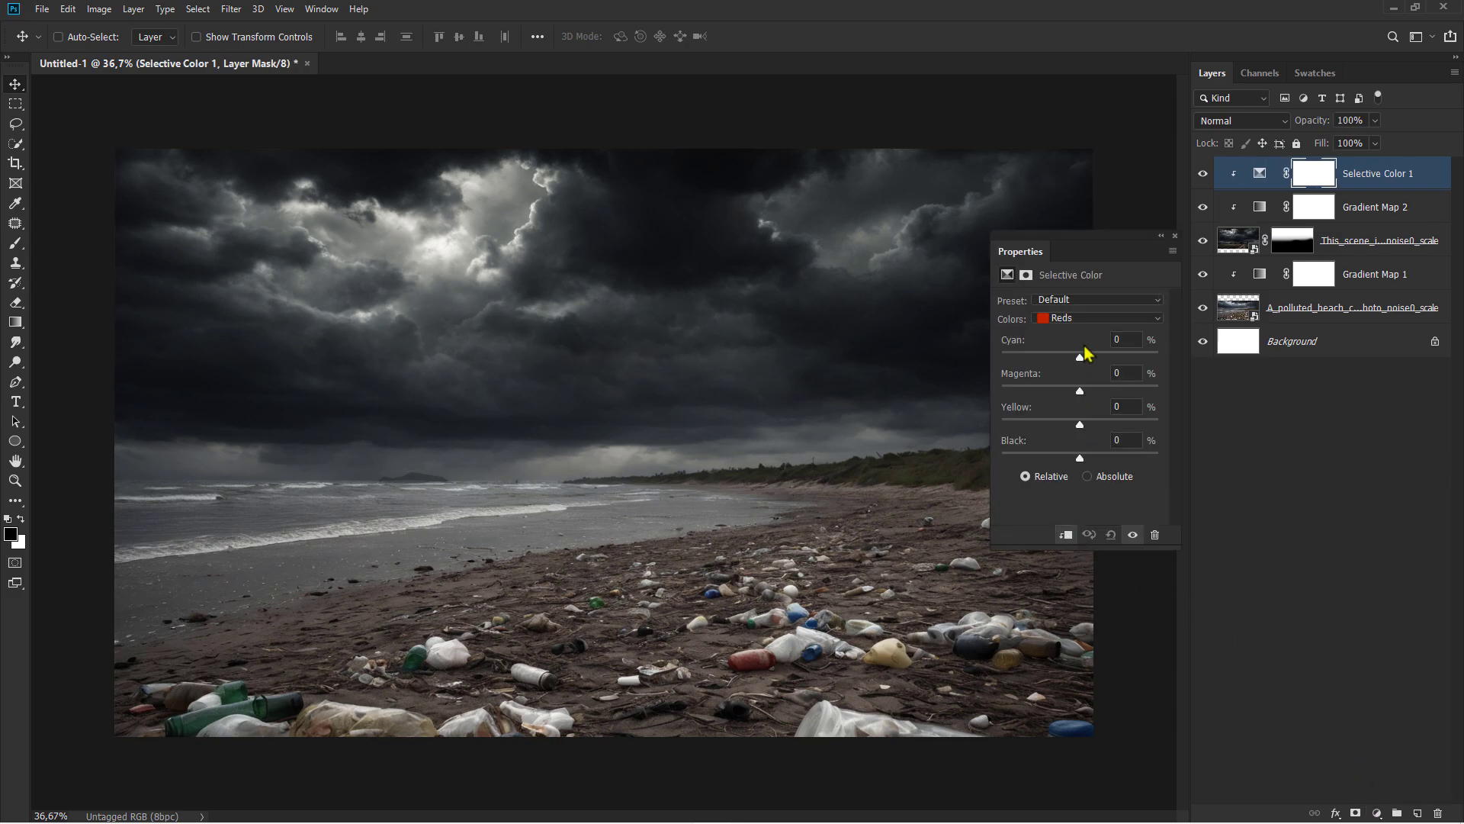
click(1071, 320)
click(1078, 436)
drag(1068, 457, 1062, 457)
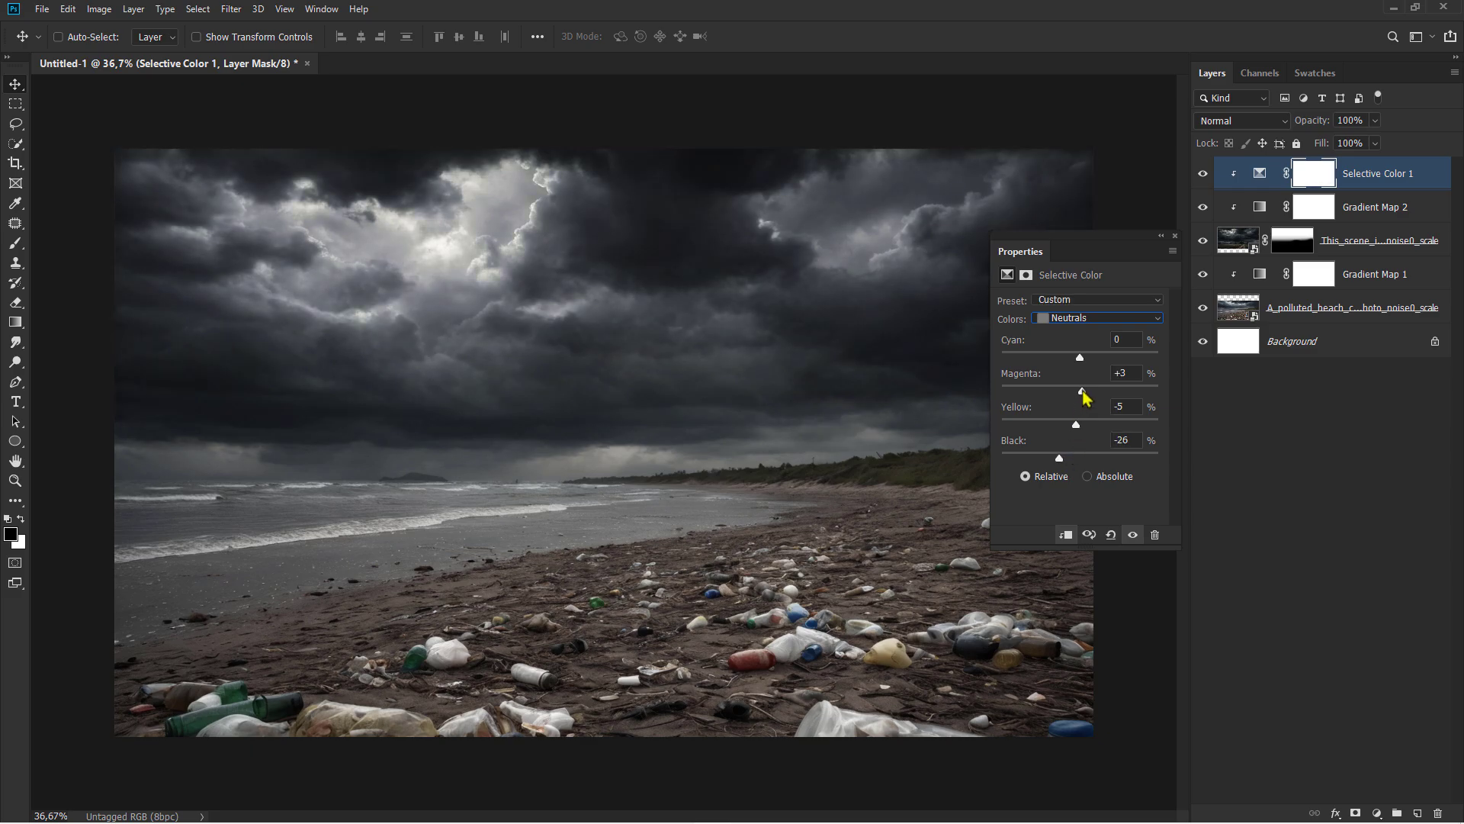
click(1201, 174)
click(1204, 174)
Set the Black value of the Blacks range to -5% in the storm scene's Selective Color adjustment
click(1116, 321)
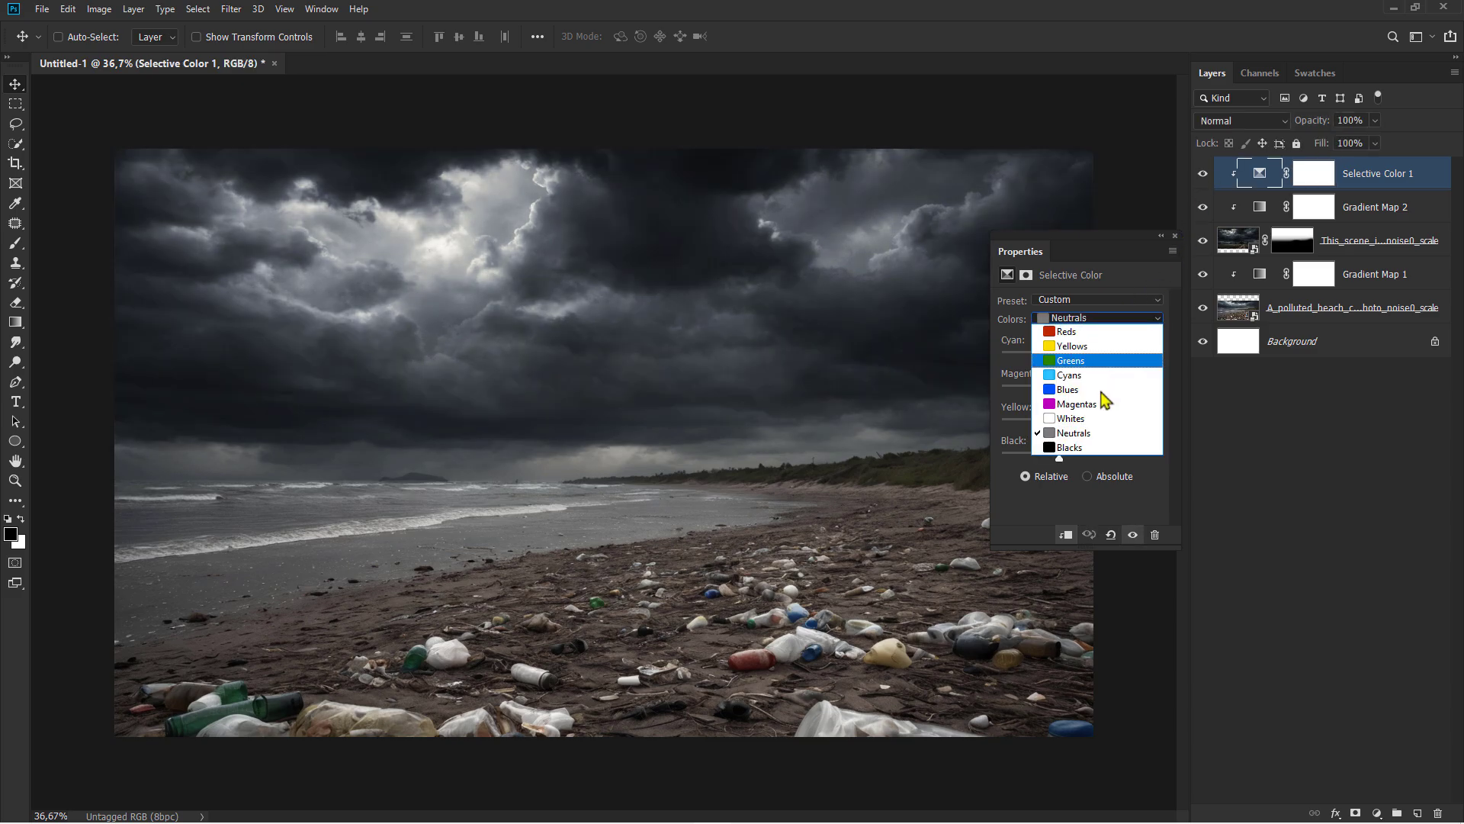
click(1094, 452)
drag(1081, 462, 1078, 462)
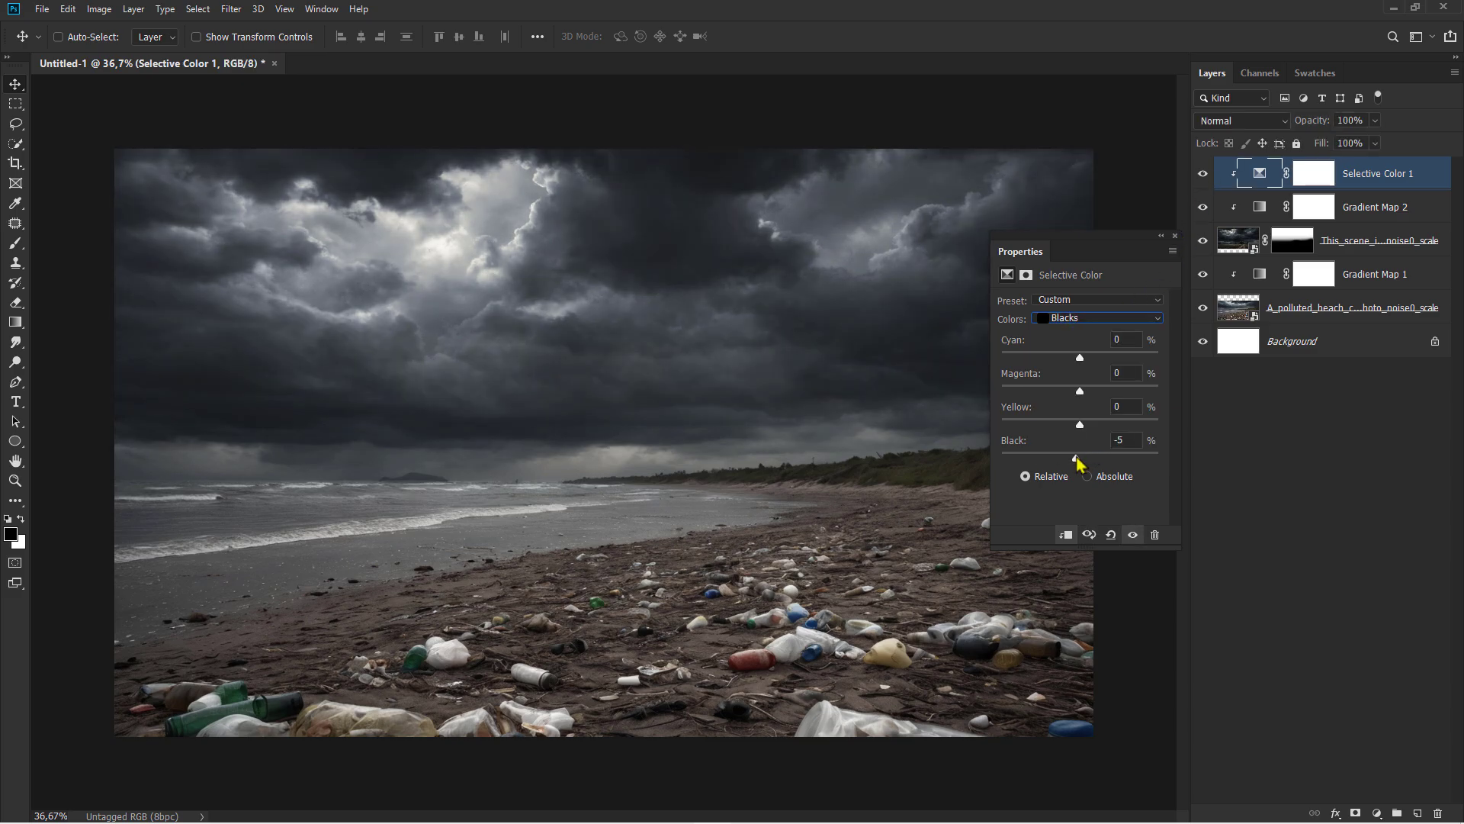
click(1176, 237)
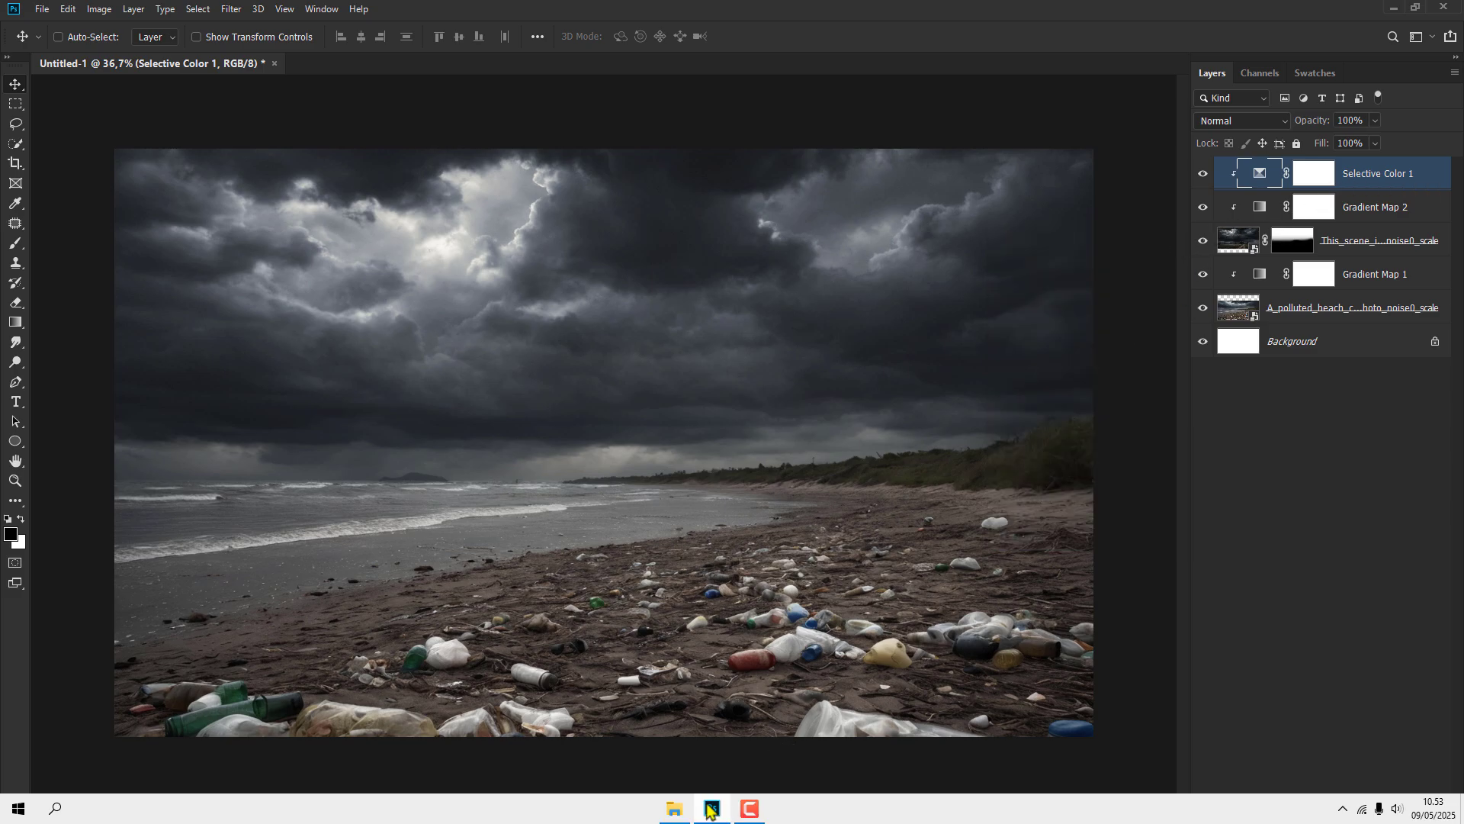
Place the dffg easel image from File Explorer, scale it to stand at the centre of the beach, and rasterize its layer
click(688, 807)
drag(216, 210, 618, 473)
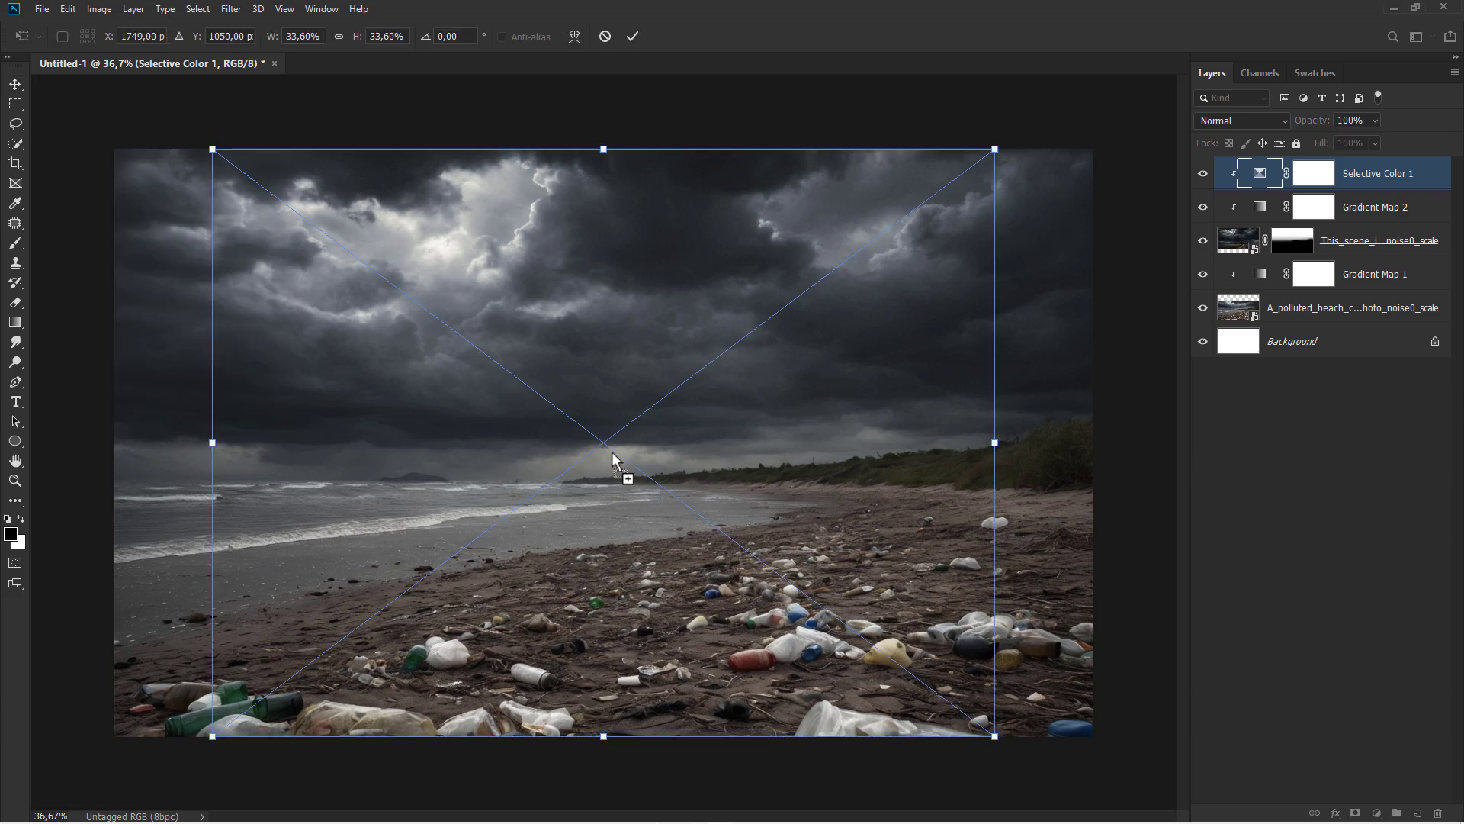
drag(990, 147, 842, 268)
drag(726, 356, 728, 393)
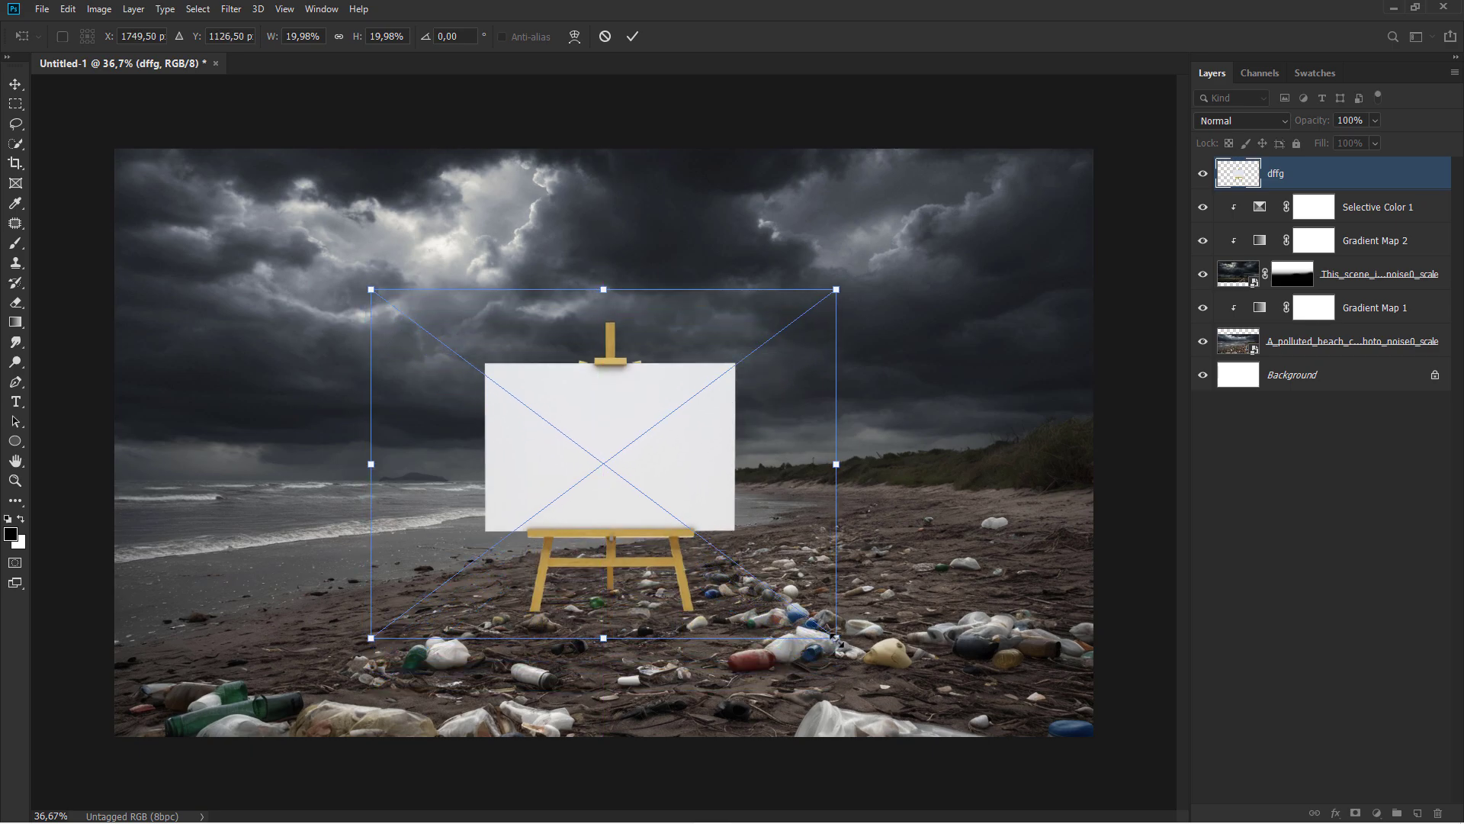
drag(836, 642, 894, 701)
drag(791, 604, 757, 603)
key(Return)
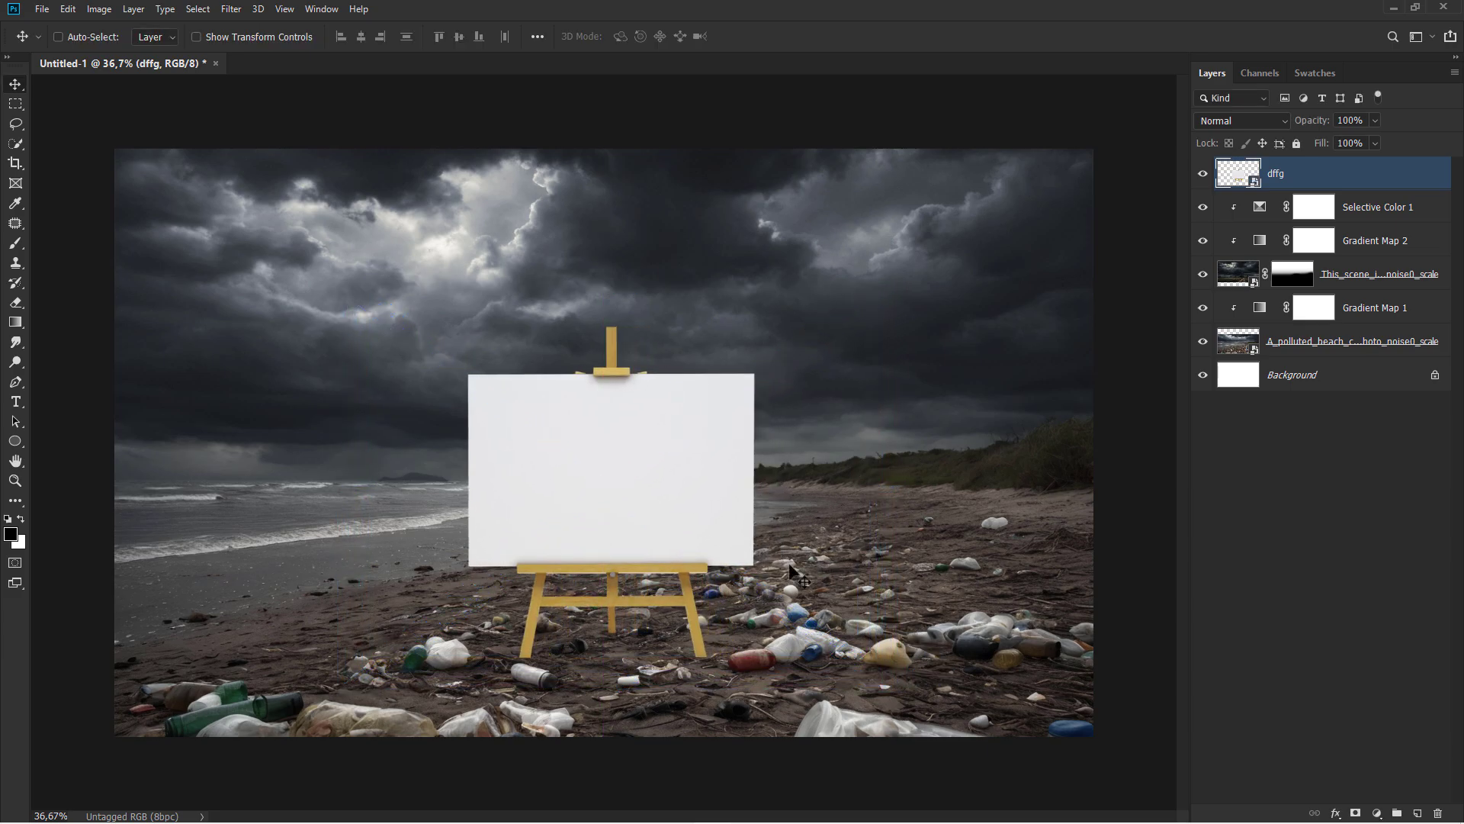
right_click(1309, 186)
click(1297, 440)
Start a Pen tool path along the white board's upper edge, following the underside of the easel's wooden clamp
click(15, 382)
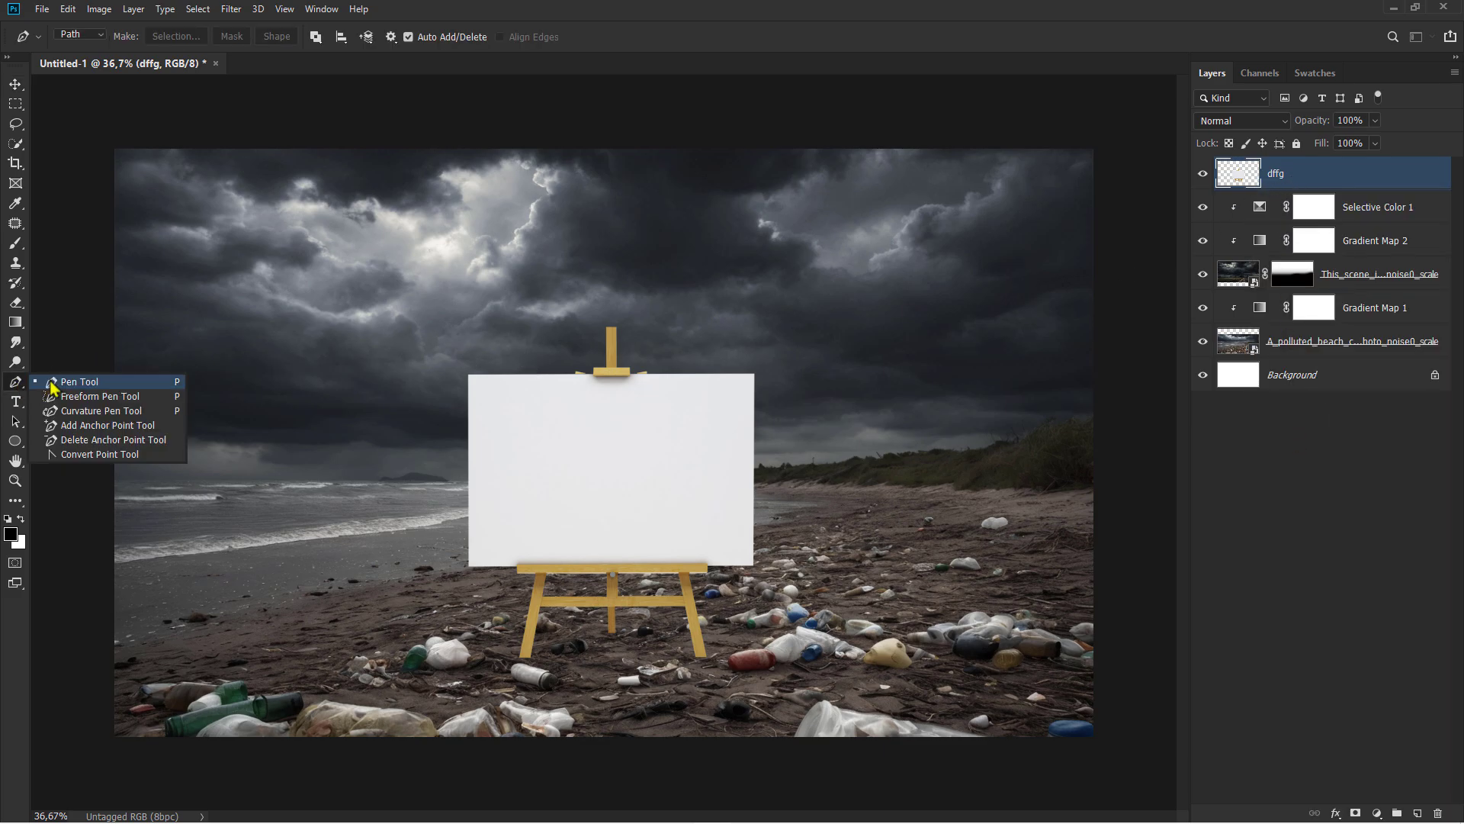
click(72, 383)
scroll(579, 373, up, 6)
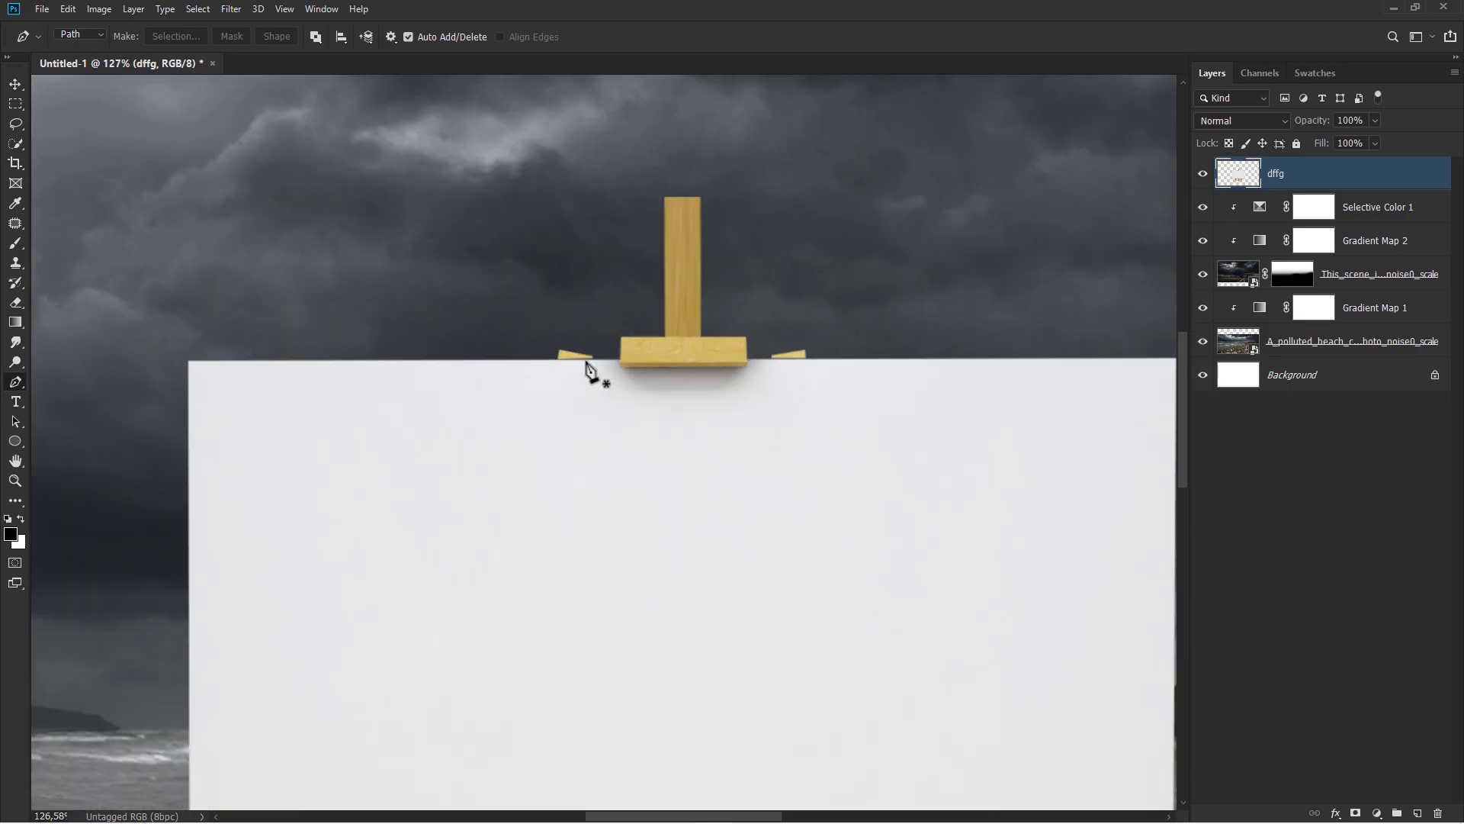
click(478, 358)
click(643, 358)
click(652, 357)
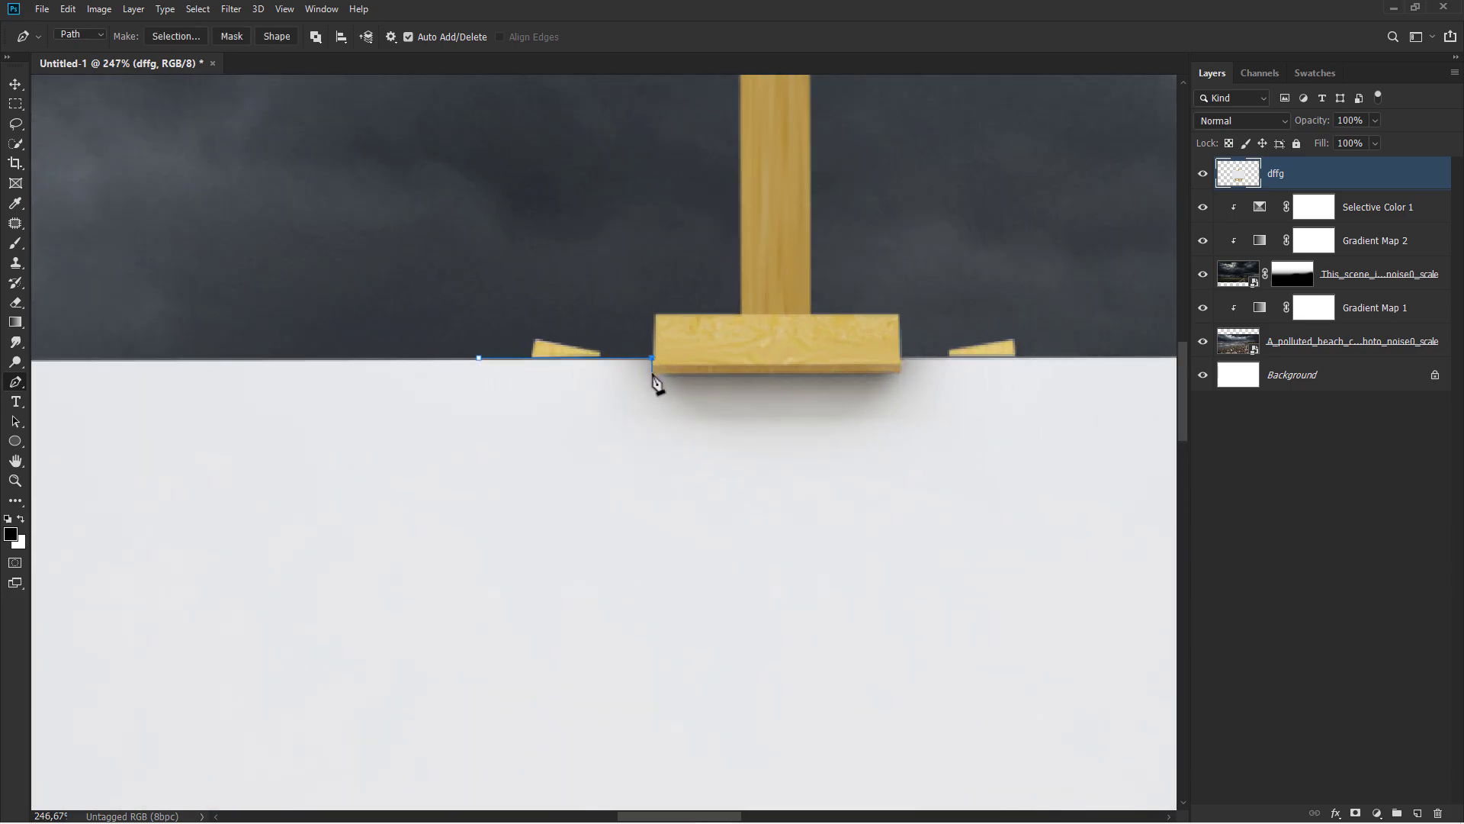
click(651, 373)
click(901, 372)
click(902, 356)
click(1061, 357)
Continue the path outside the board's right side and down to the right end of the easel's ledge
scroll(1060, 357, down, 5)
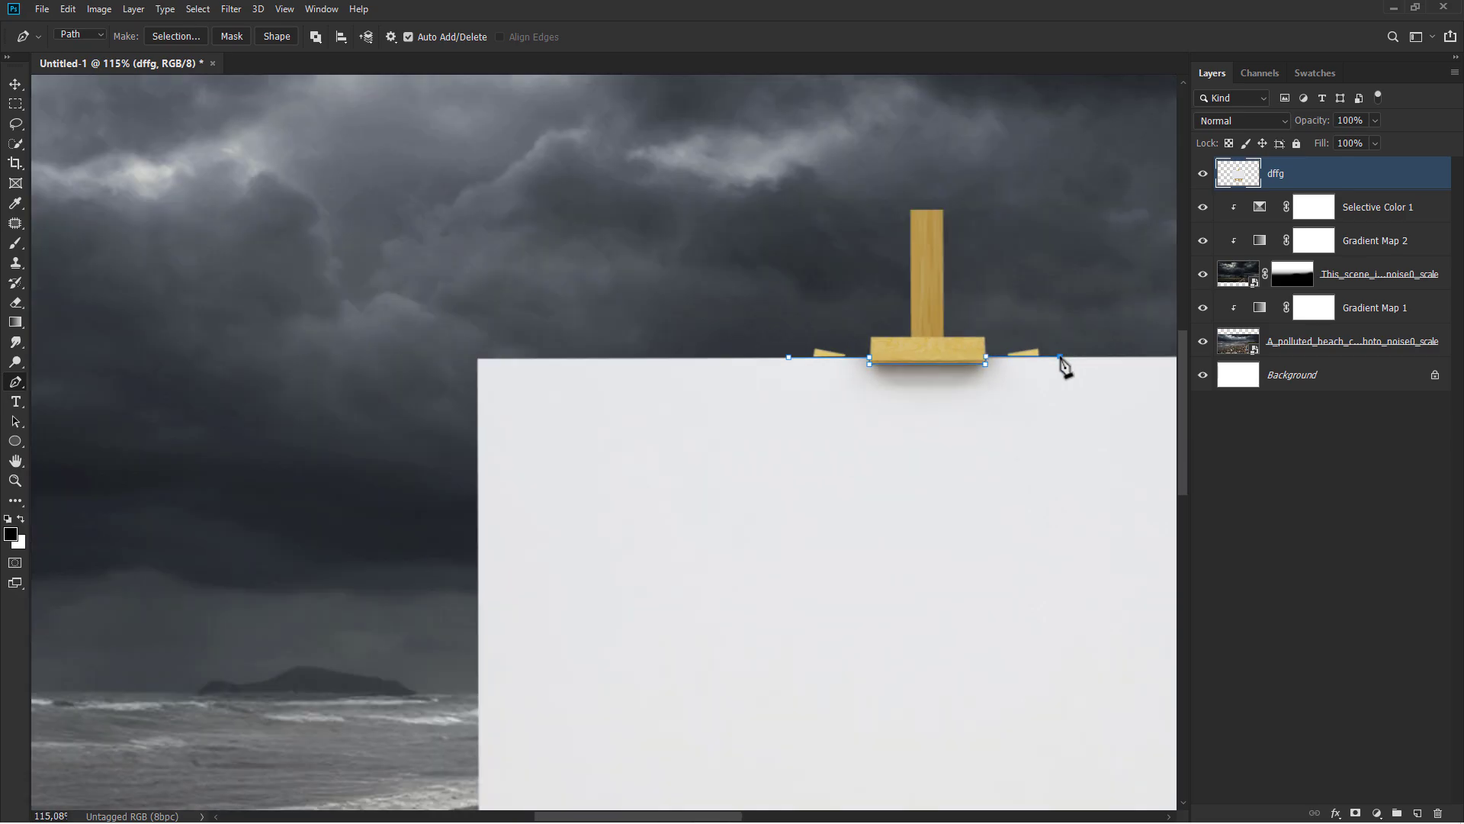
drag(1062, 359, 689, 283)
scroll(690, 283, down, 3)
click(962, 247)
click(927, 695)
click(860, 706)
scroll(816, 713, up, 5)
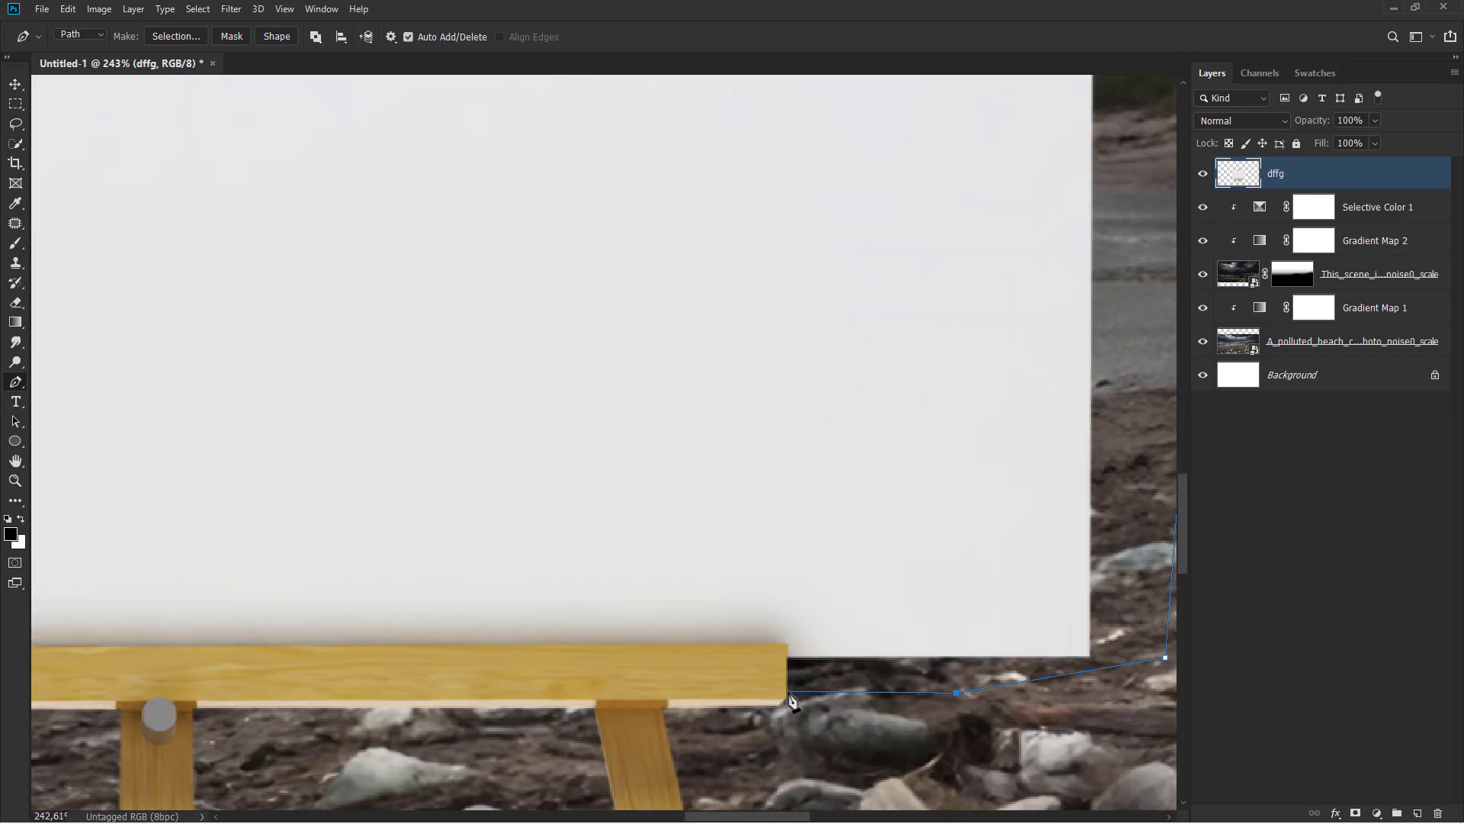
click(805, 704)
Trace the ledge's upper edge, run the path outside the board's left side, and close it at the starting point
drag(268, 625, 954, 595)
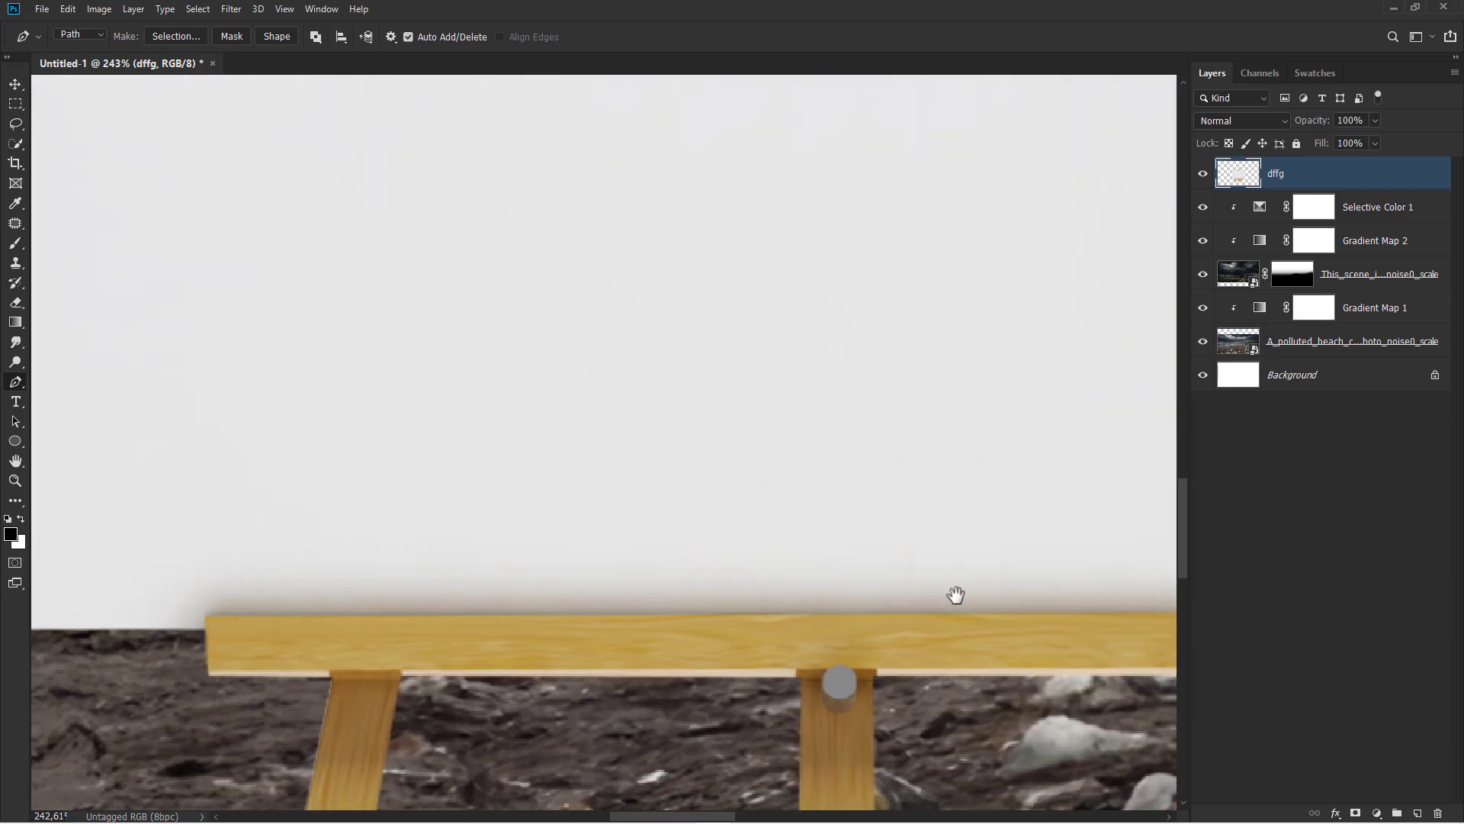
click(208, 615)
scroll(212, 649, down, 3)
drag(107, 665, 317, 670)
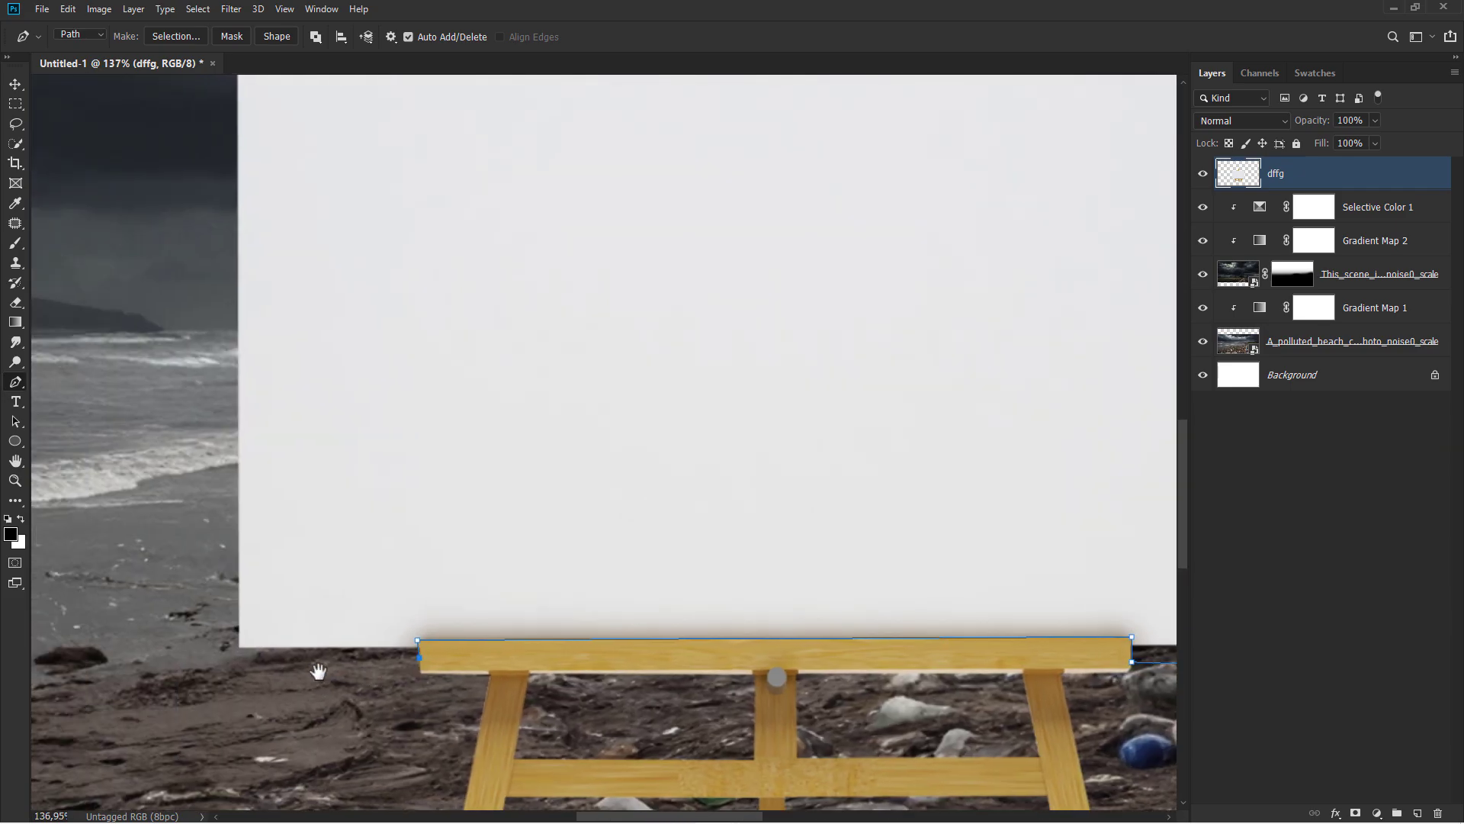
scroll(317, 677, down, 1)
click(200, 702)
click(198, 91)
click(497, 94)
click(537, 115)
click(538, 117)
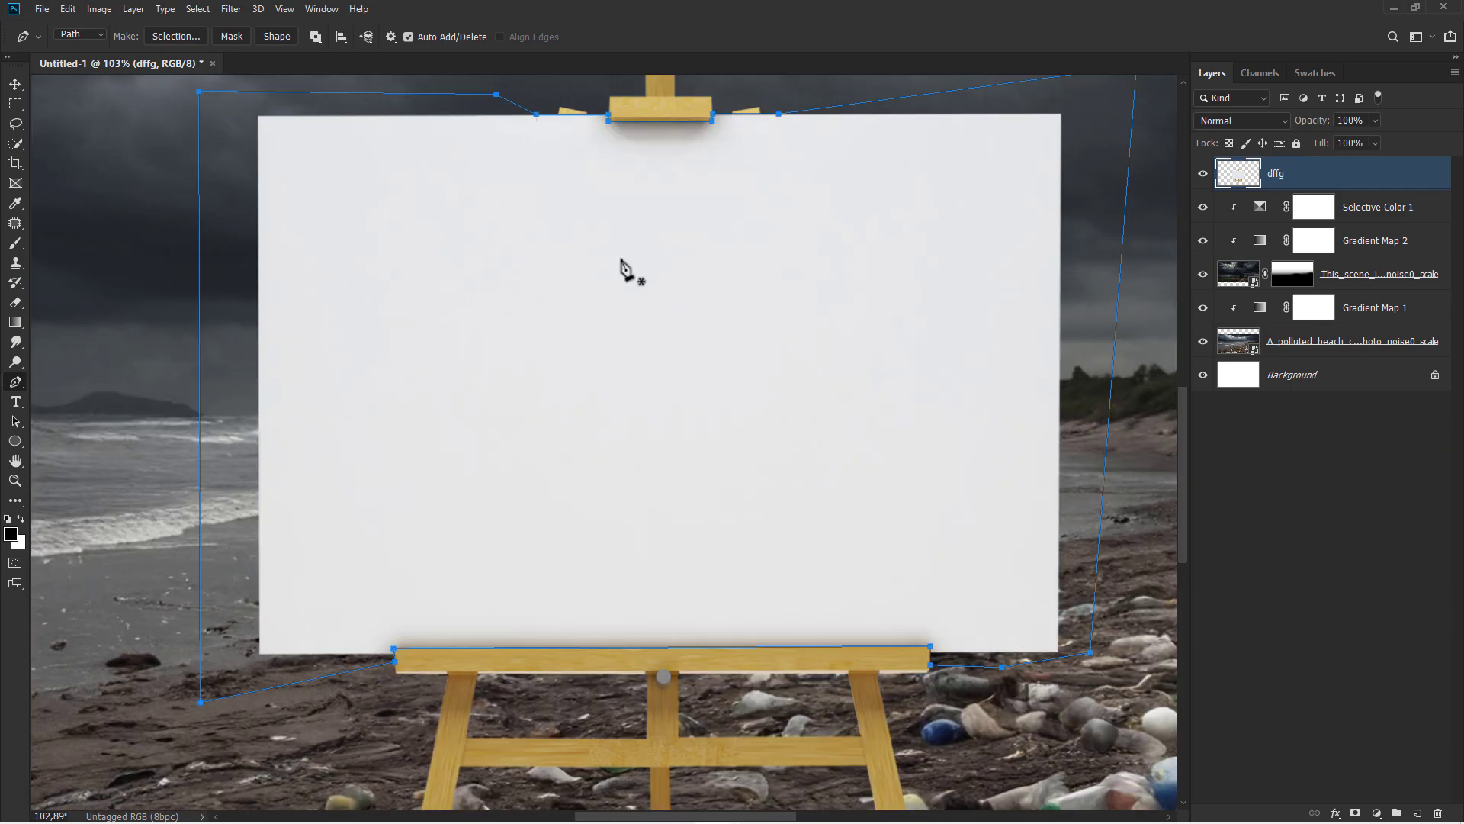
Convert the closed path around the white board into a new anti-aliased selection with a 0.3-pixel feather radius
right_click(620, 263)
click(686, 320)
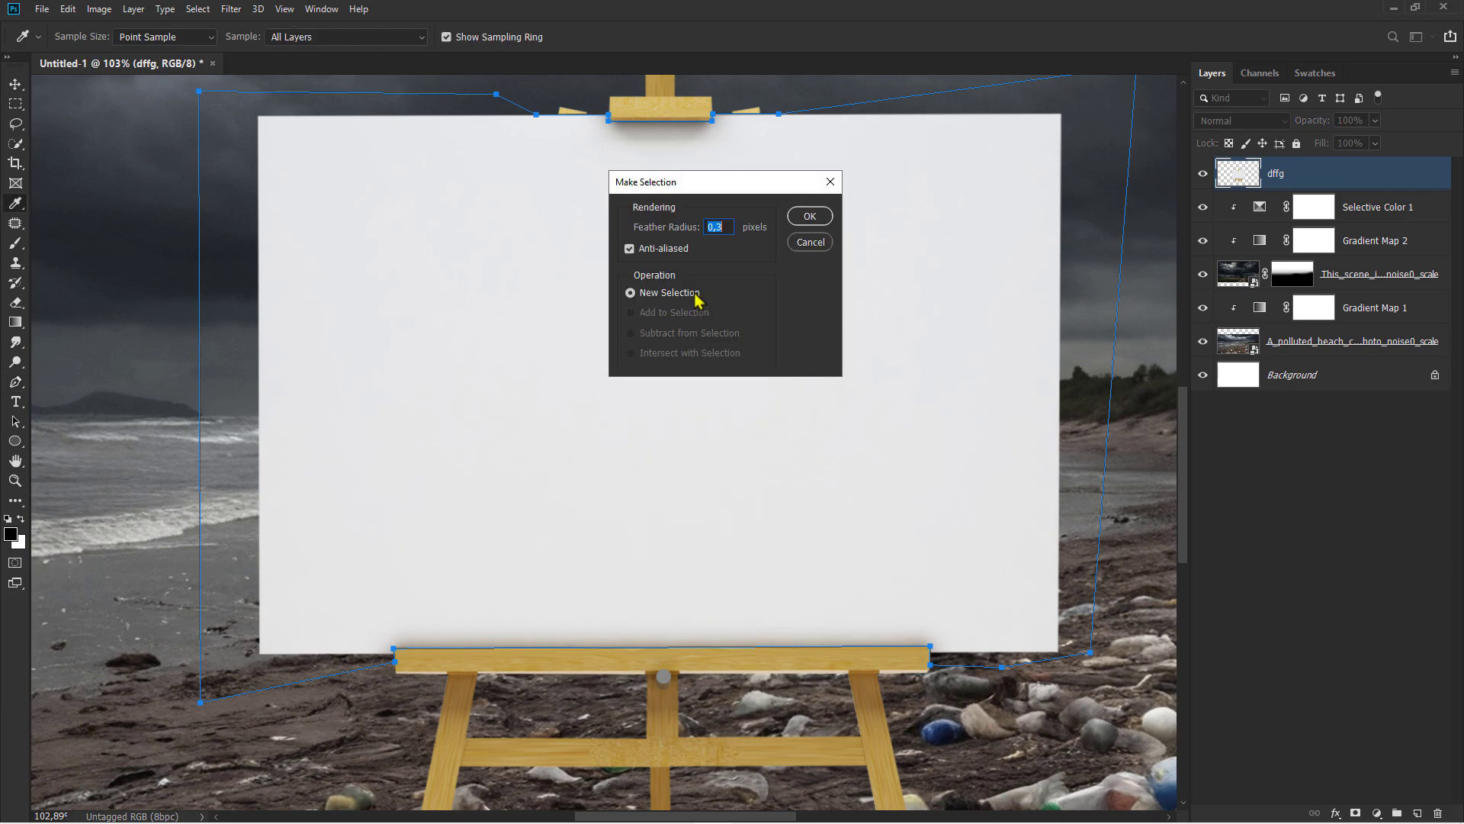
click(810, 217)
scroll(789, 278, down, 4)
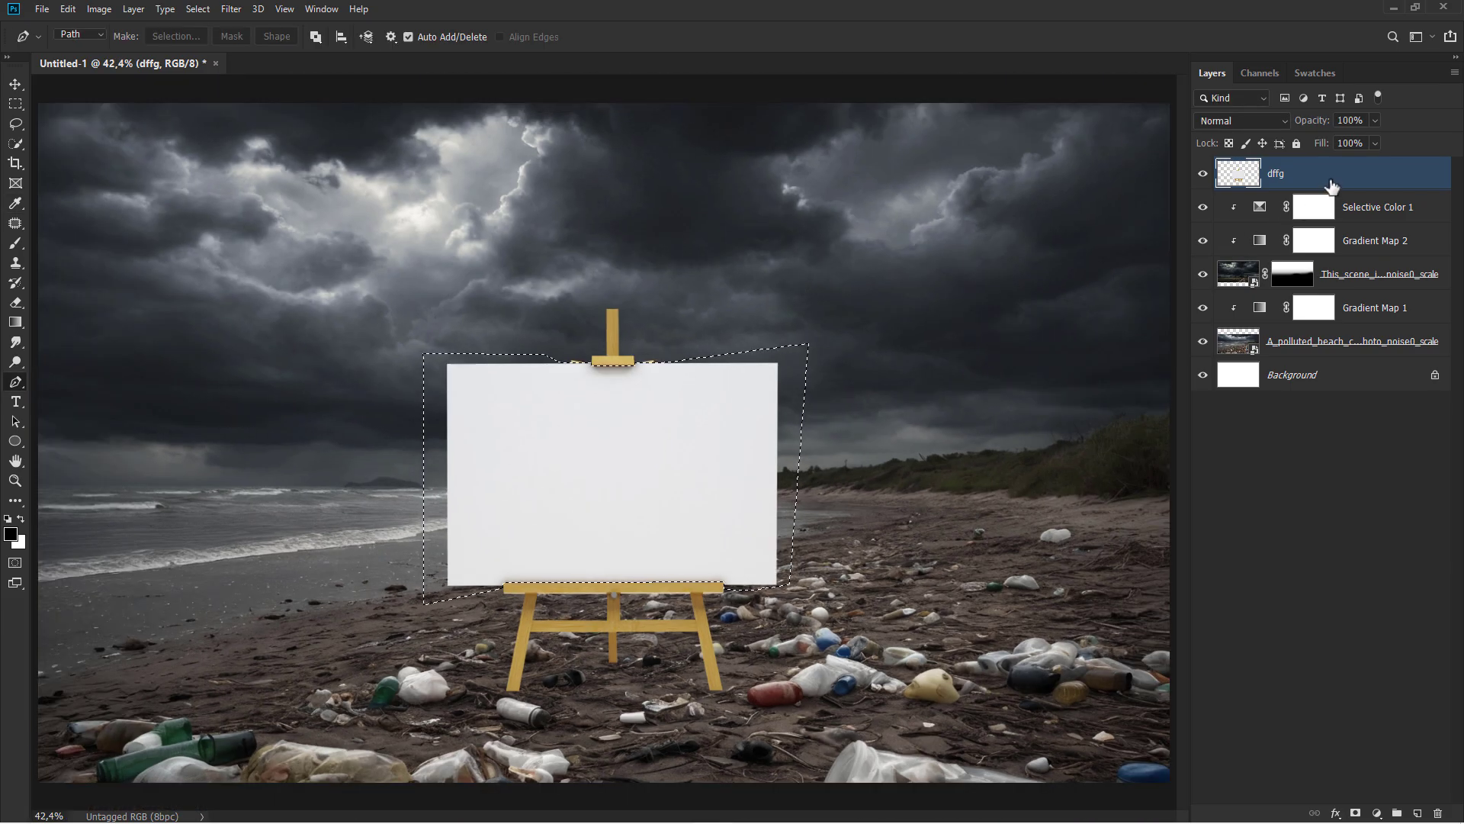
Cut the selected board from the dffg layer and paste it in place onto a new layer above it
key(ctrl+x)
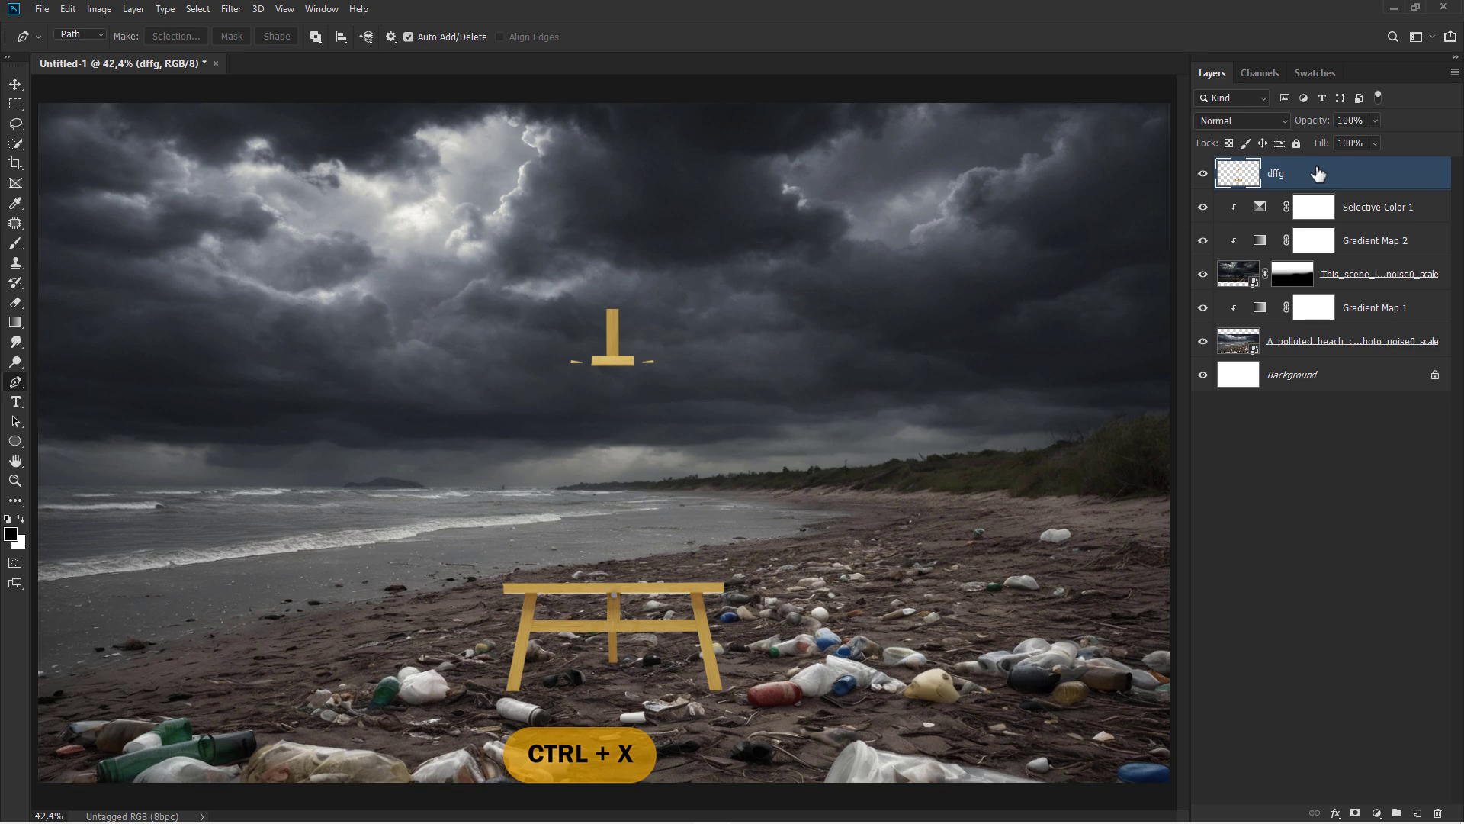
click(1418, 813)
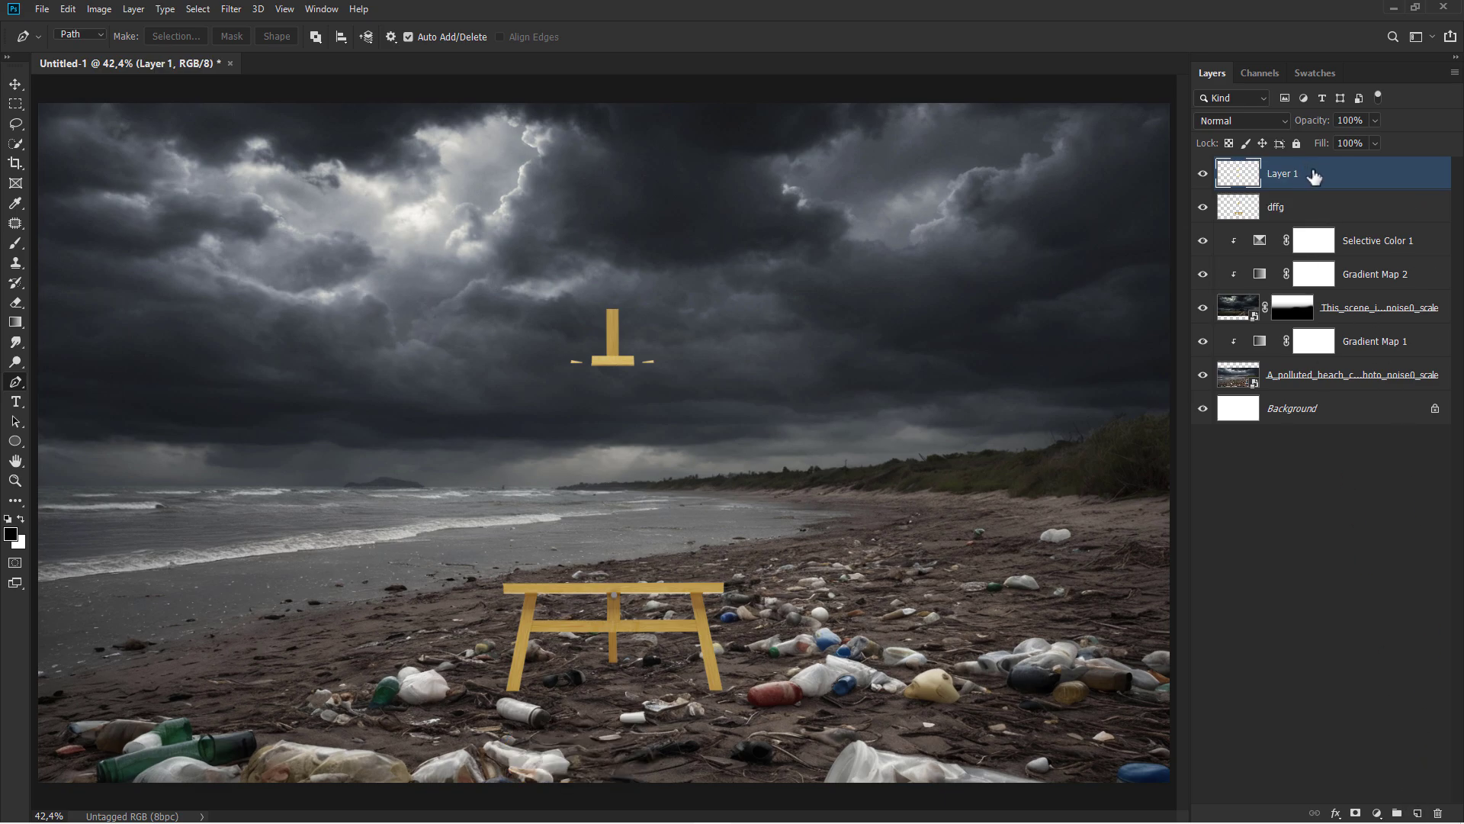
key(ctrl+shift+v)
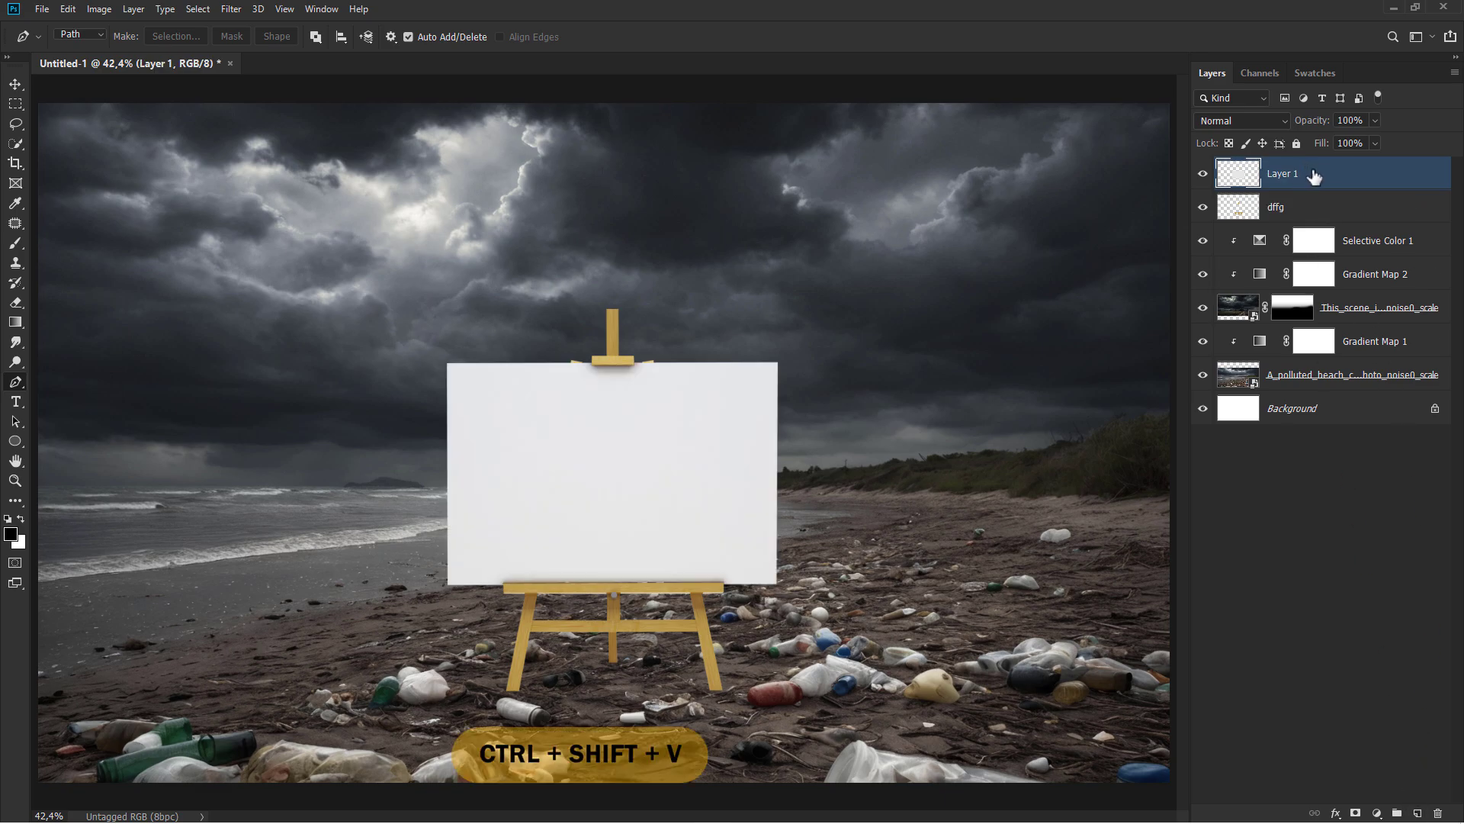
Rename the dffg layer as stand and the board's new layer as canvas
double_click(1277, 207)
text(stand)
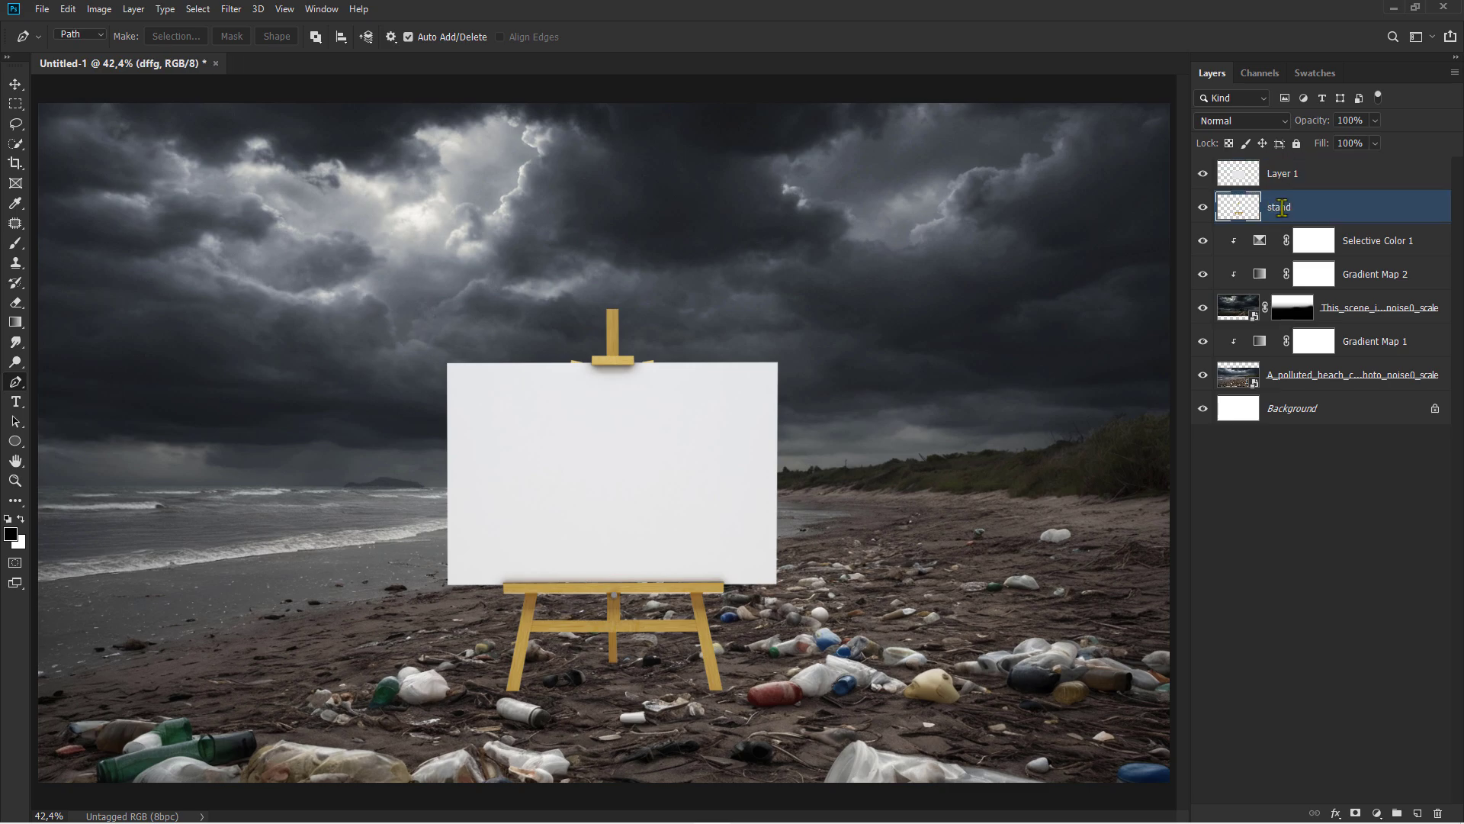
key(Return)
double_click(1287, 171)
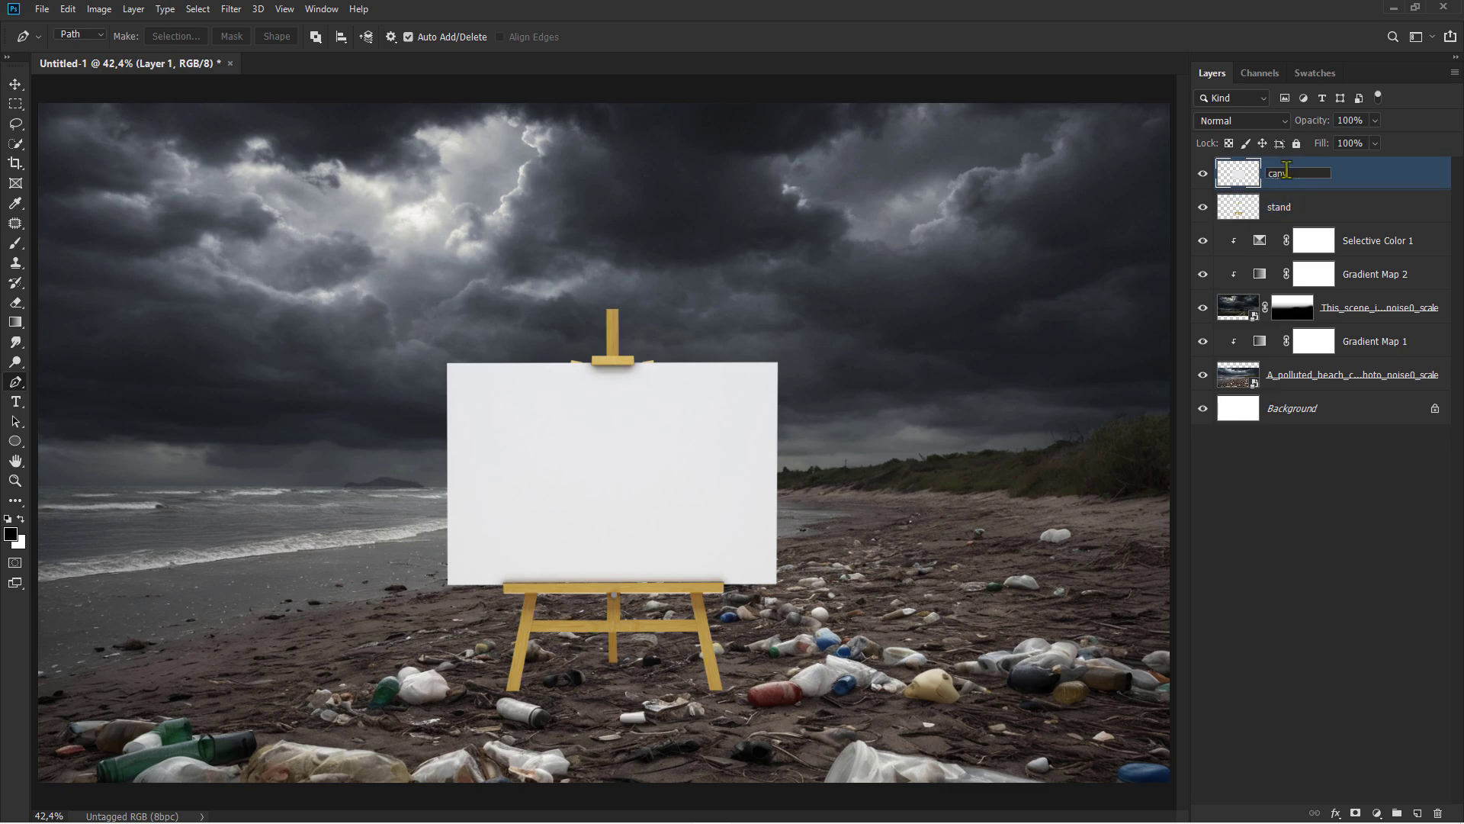
text(canvas)
key(Return)
Place the he_beach_is_clean sunset image from File Explorer above the canvas layer and flip it horizontally
key(v)
mouse_move(813, 823)
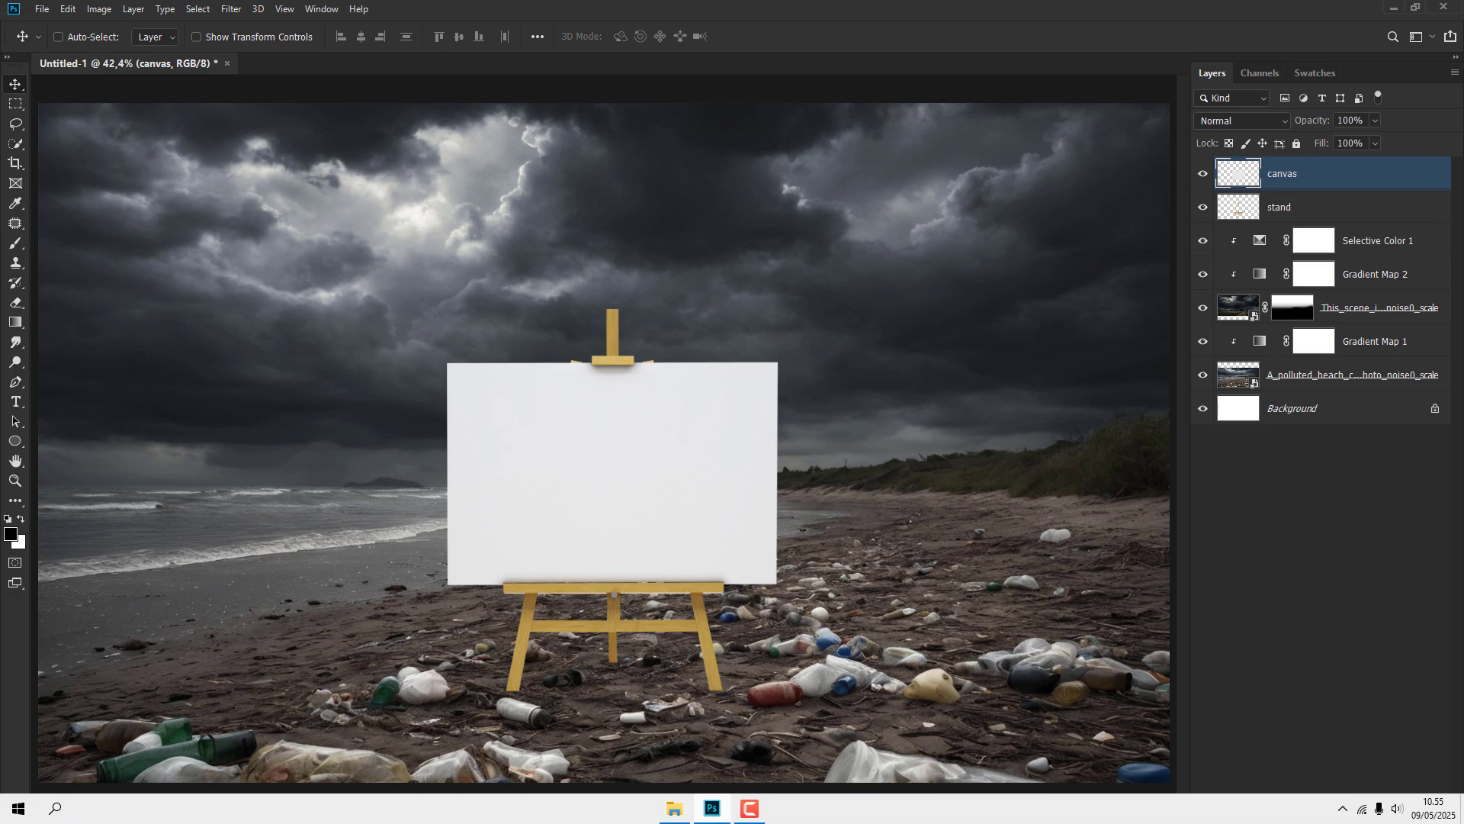
click(671, 807)
drag(130, 332, 576, 445)
right_click(577, 450)
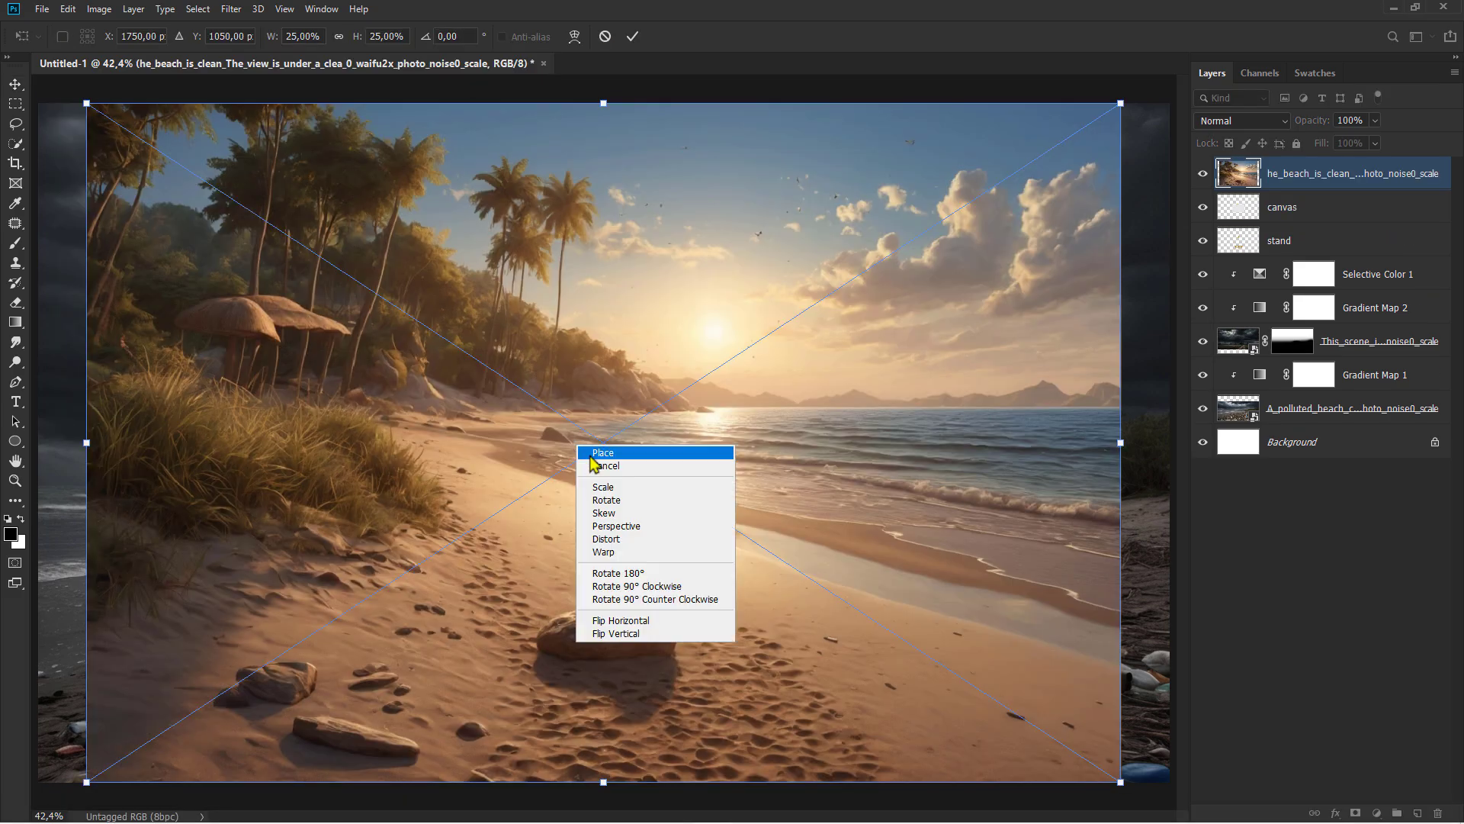
click(610, 620)
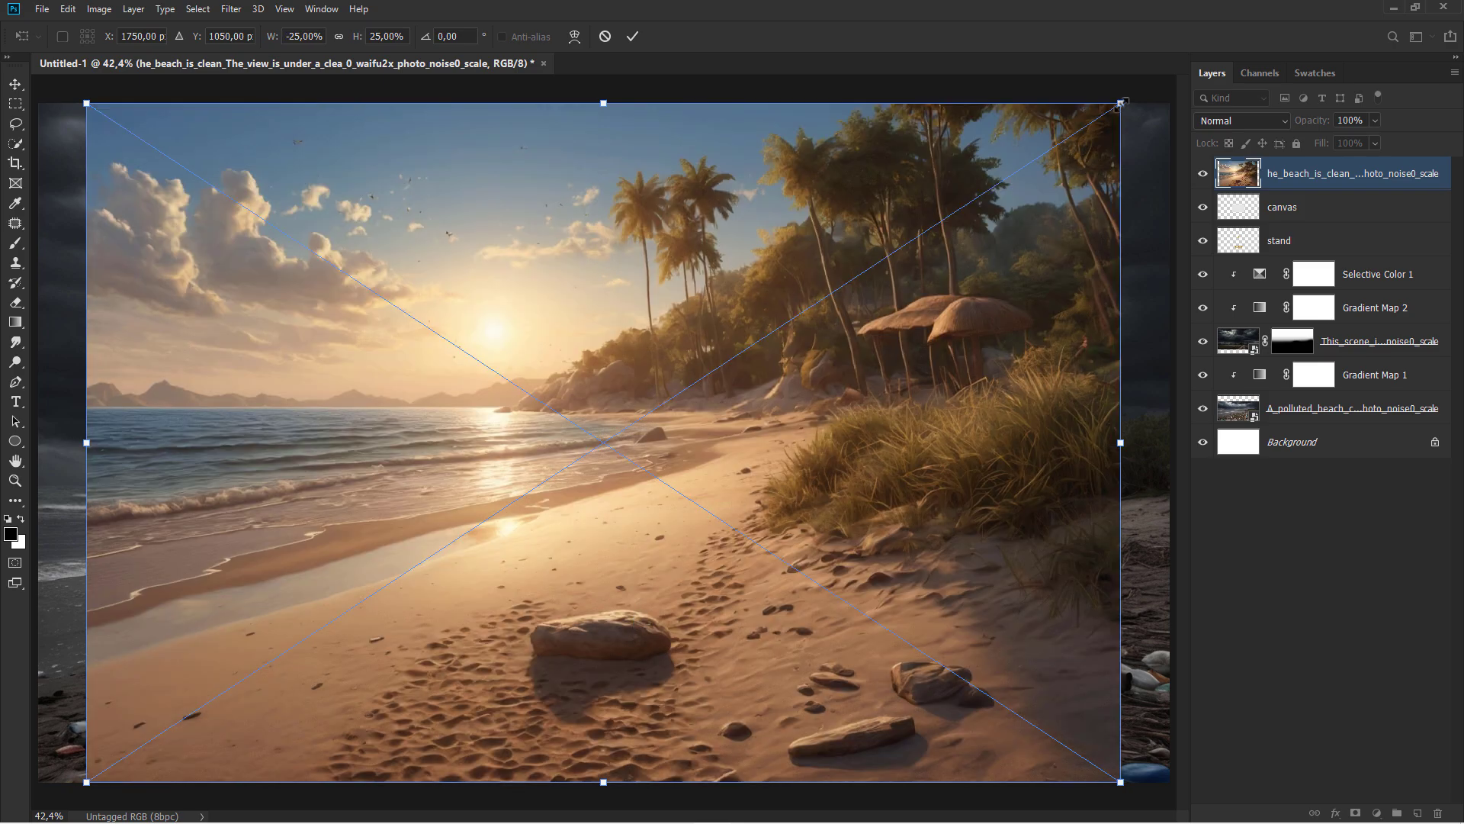
Scale the sunset beach image to about 8.3% so it covers the board, and clip it to the canvas layer
drag(1122, 101, 793, 447)
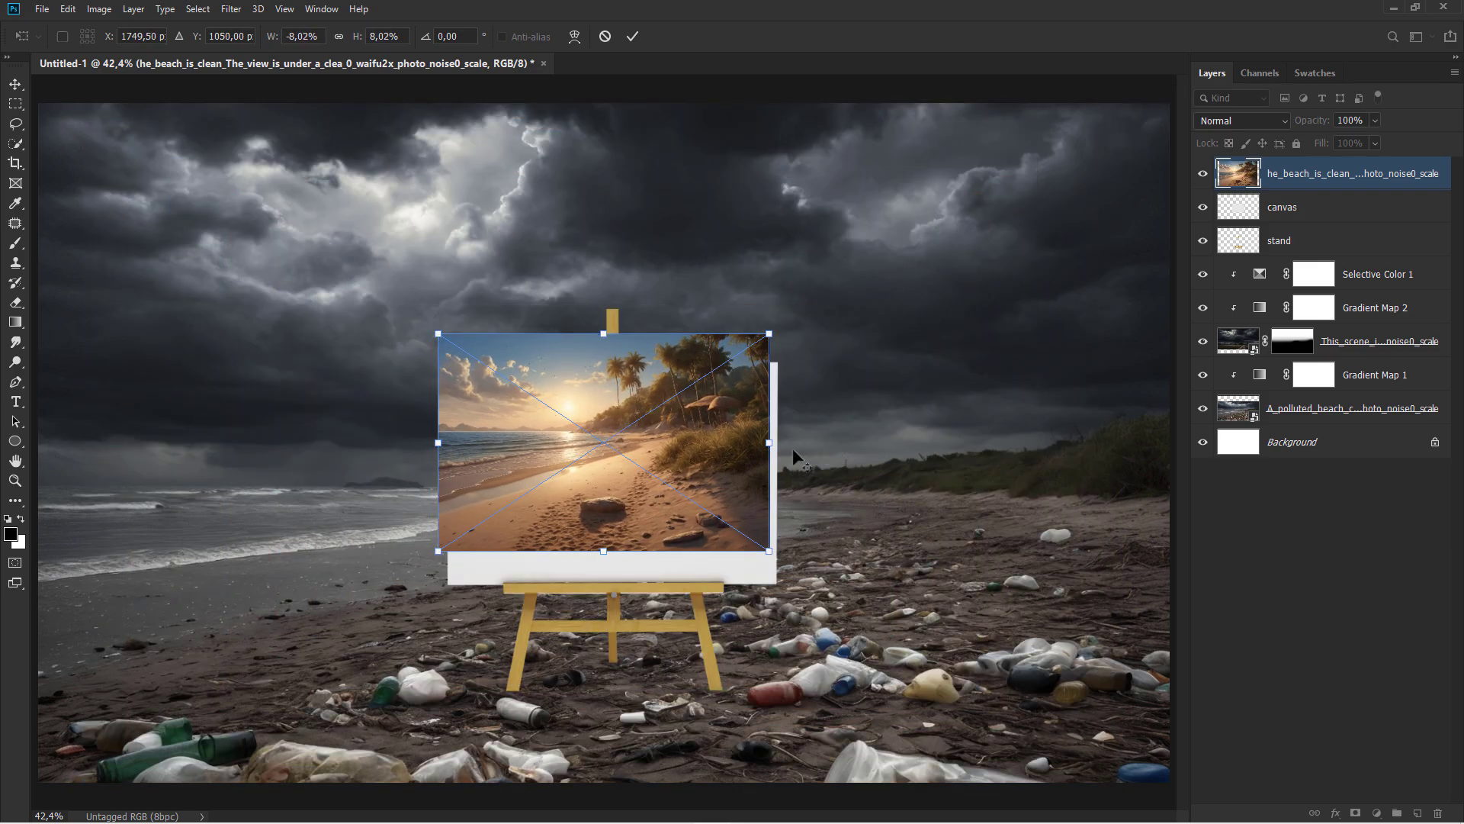
drag(693, 442, 692, 474)
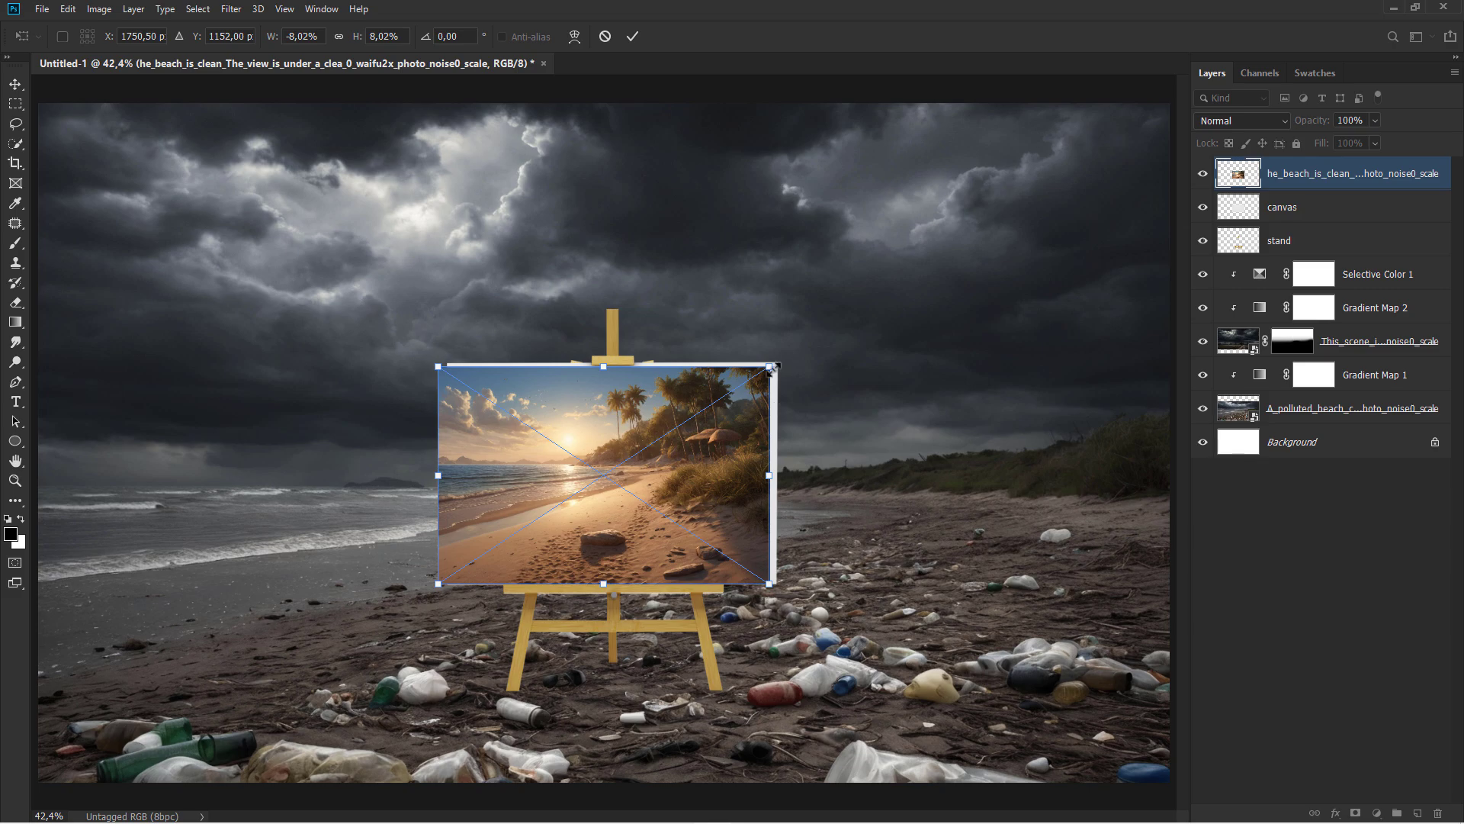
drag(772, 367, 783, 359)
key(Return)
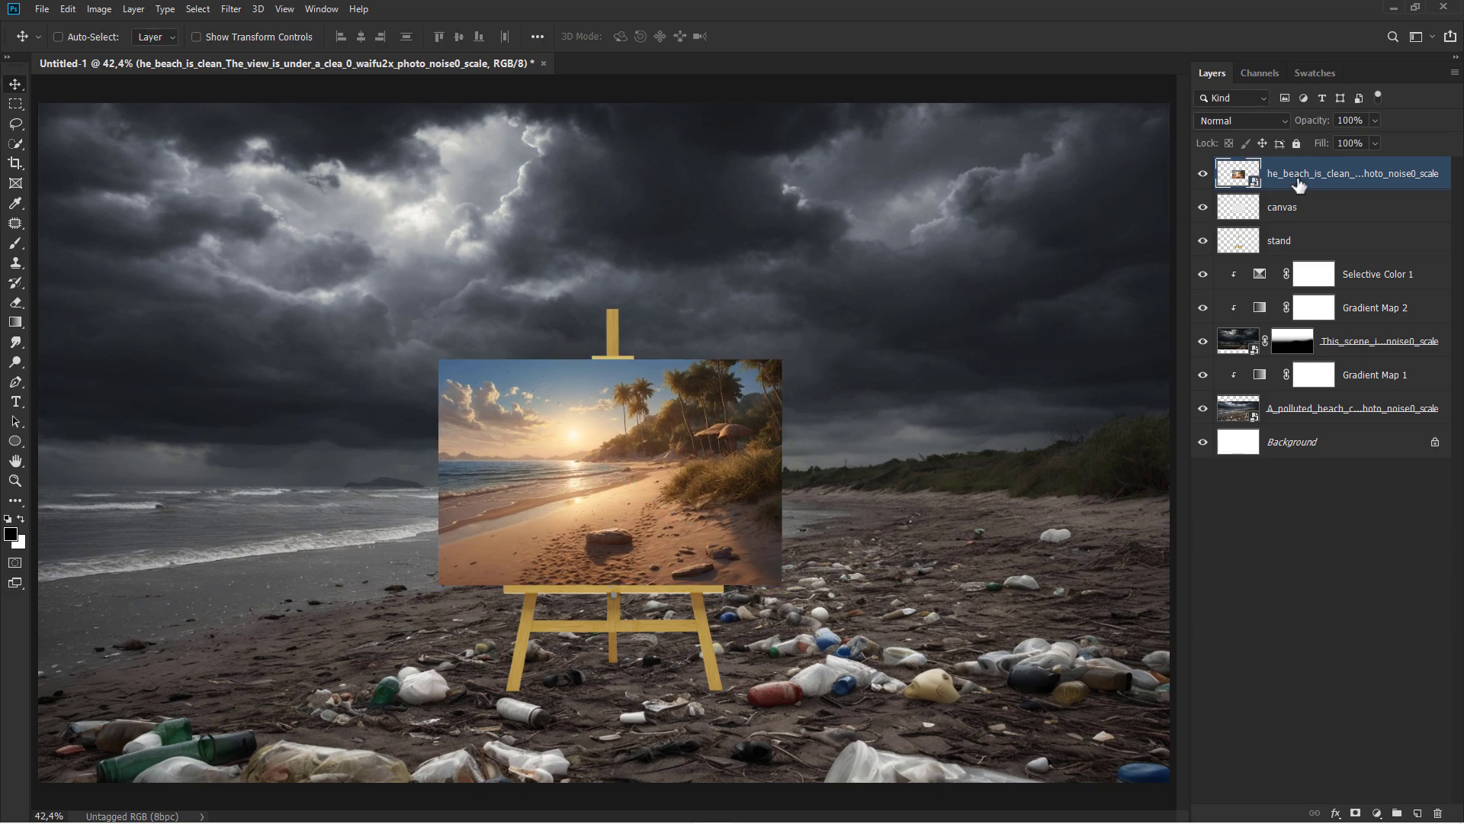
right_click(1297, 183)
click(1317, 494)
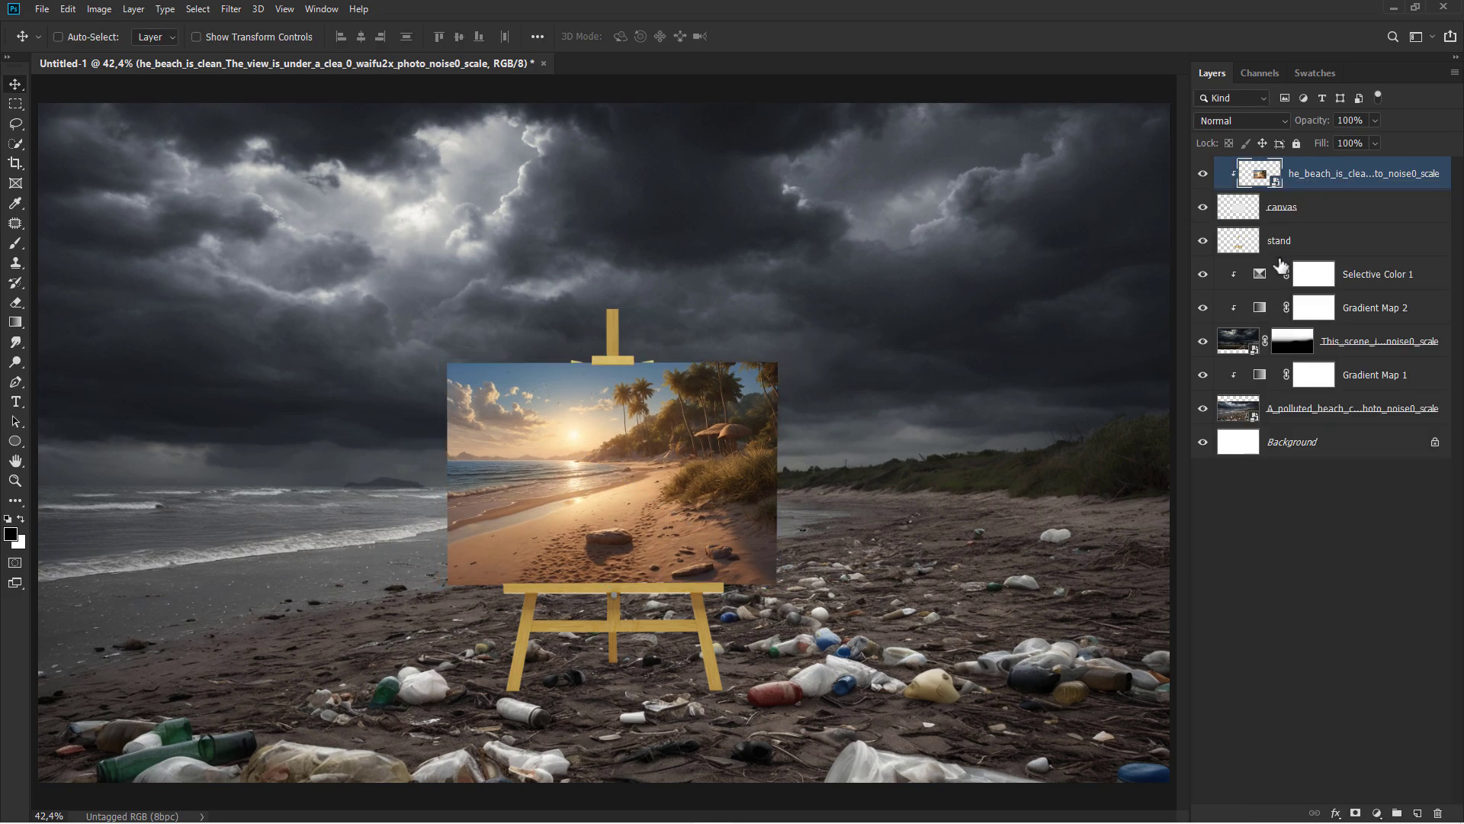
Transform the sunset image so that its edges line up with the board's edges
scroll(587, 488, up, 5)
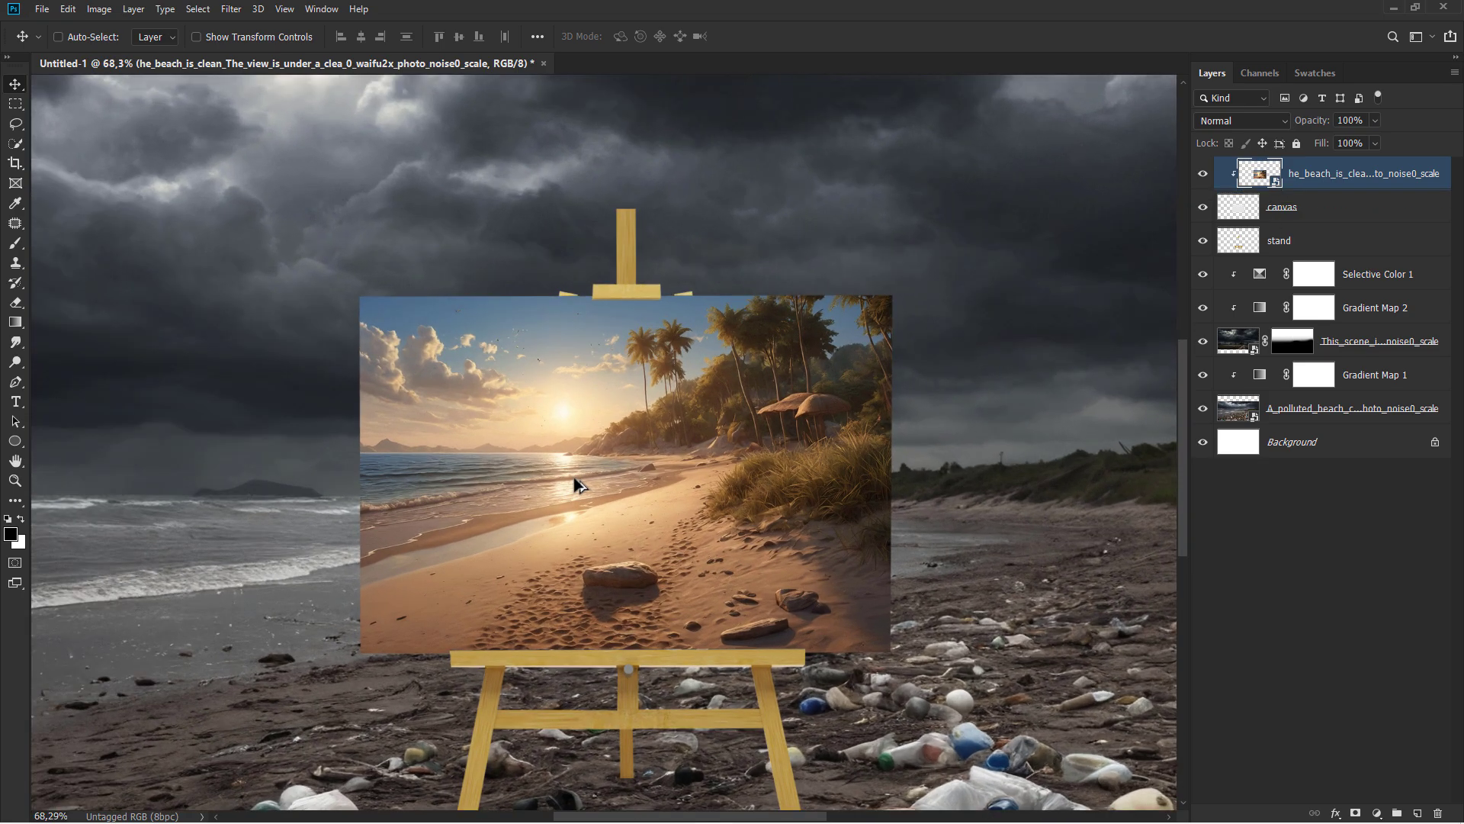
key(ctrl+t)
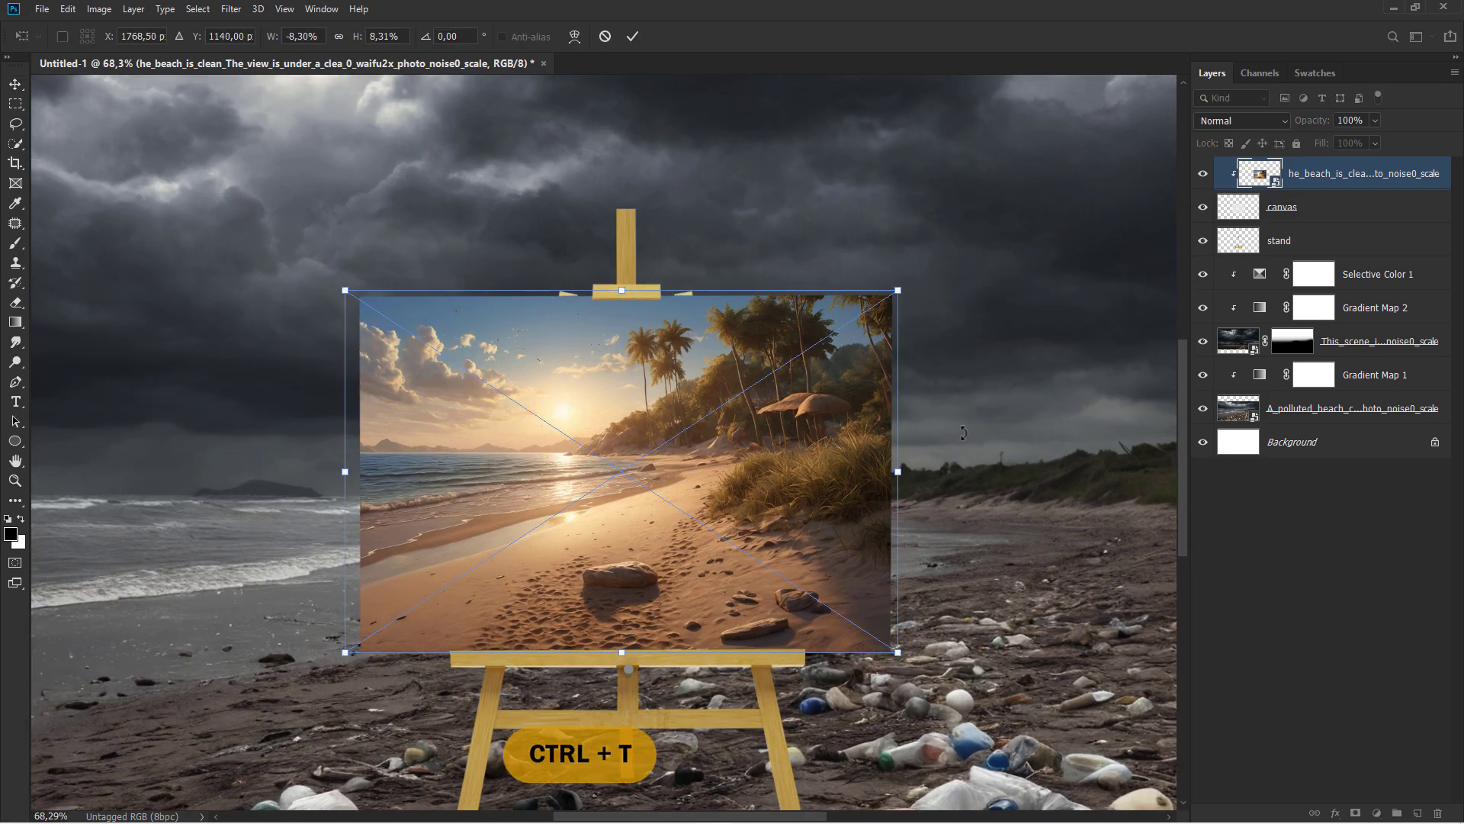
drag(906, 476, 900, 476)
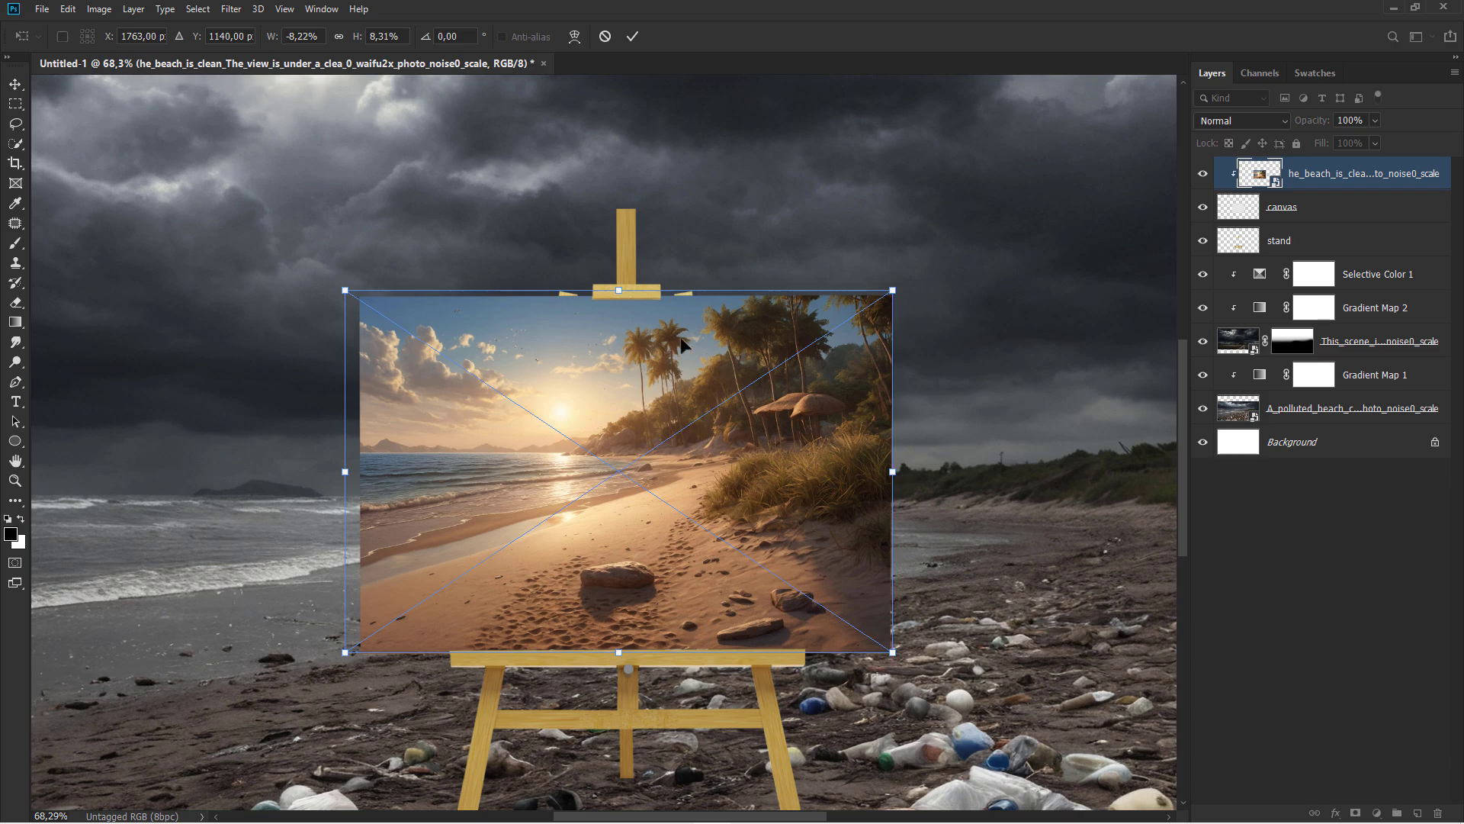
drag(619, 290, 619, 294)
drag(346, 474, 359, 473)
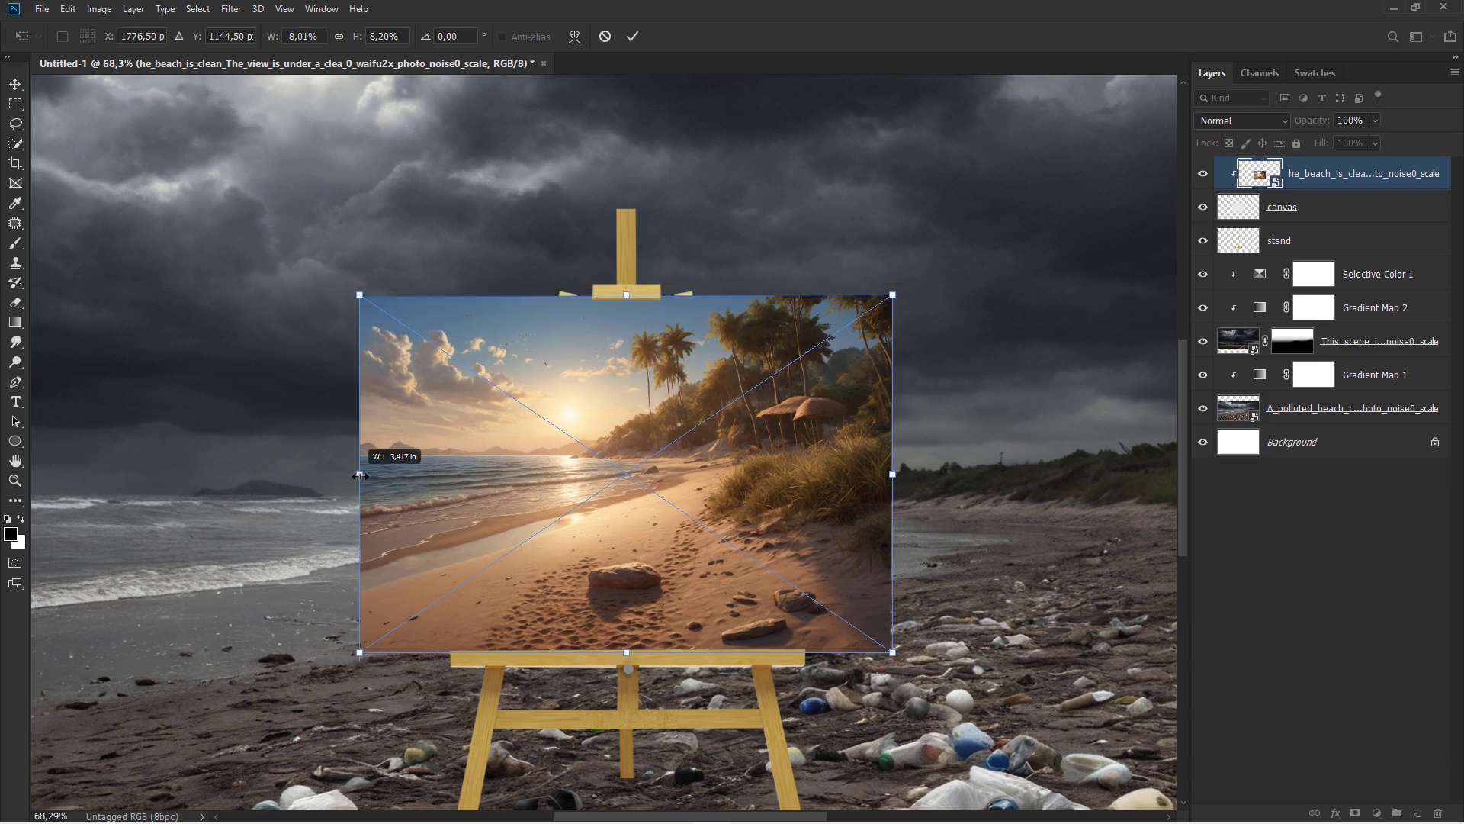
drag(625, 653, 630, 653)
key(Return)
scroll(631, 654, down, 3)
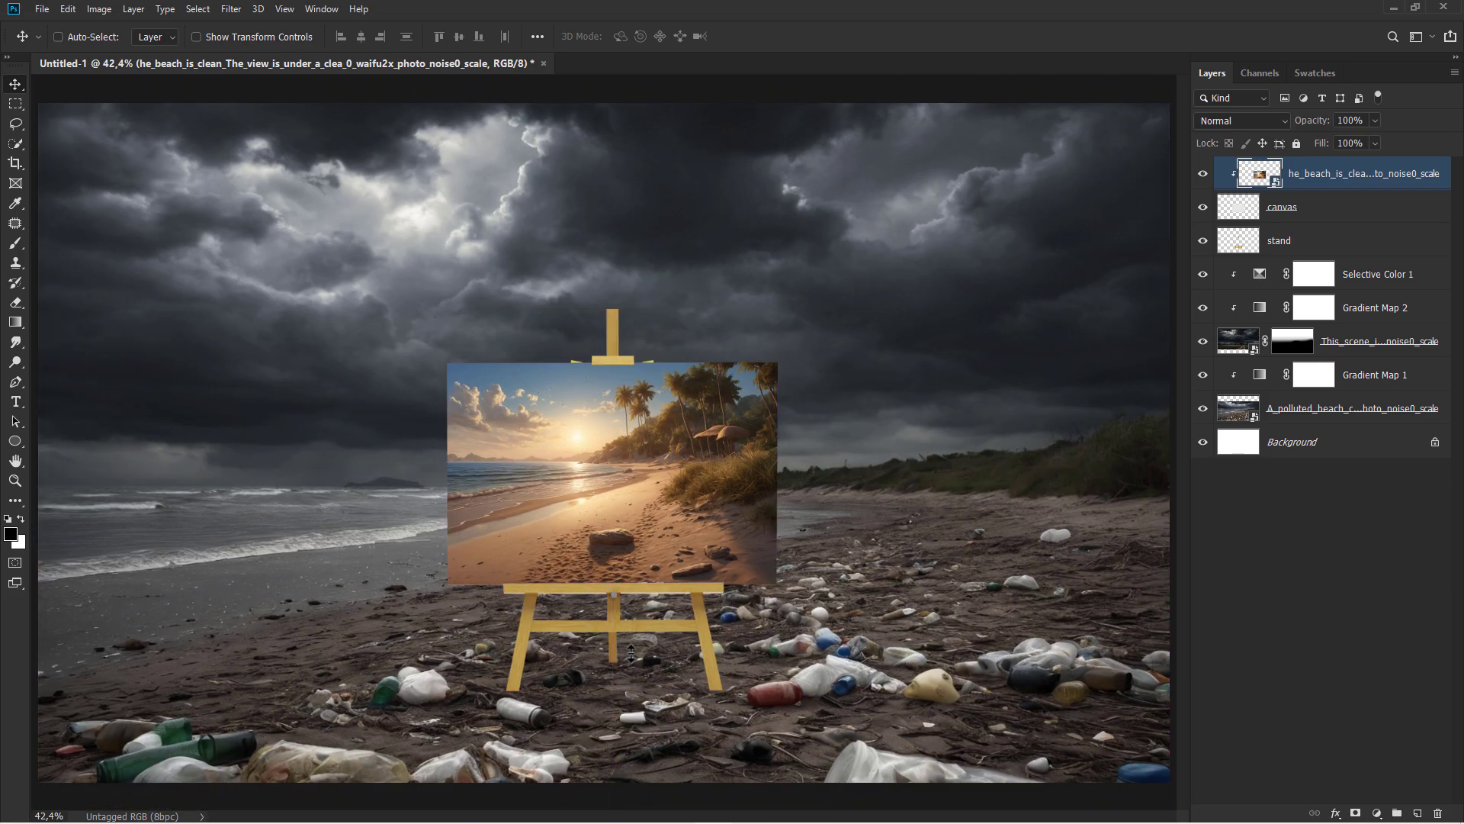
Add a black-to-white Gradient Map clipped to the stand layer in Multiply mode, and compare the easel with and without it
click(1307, 251)
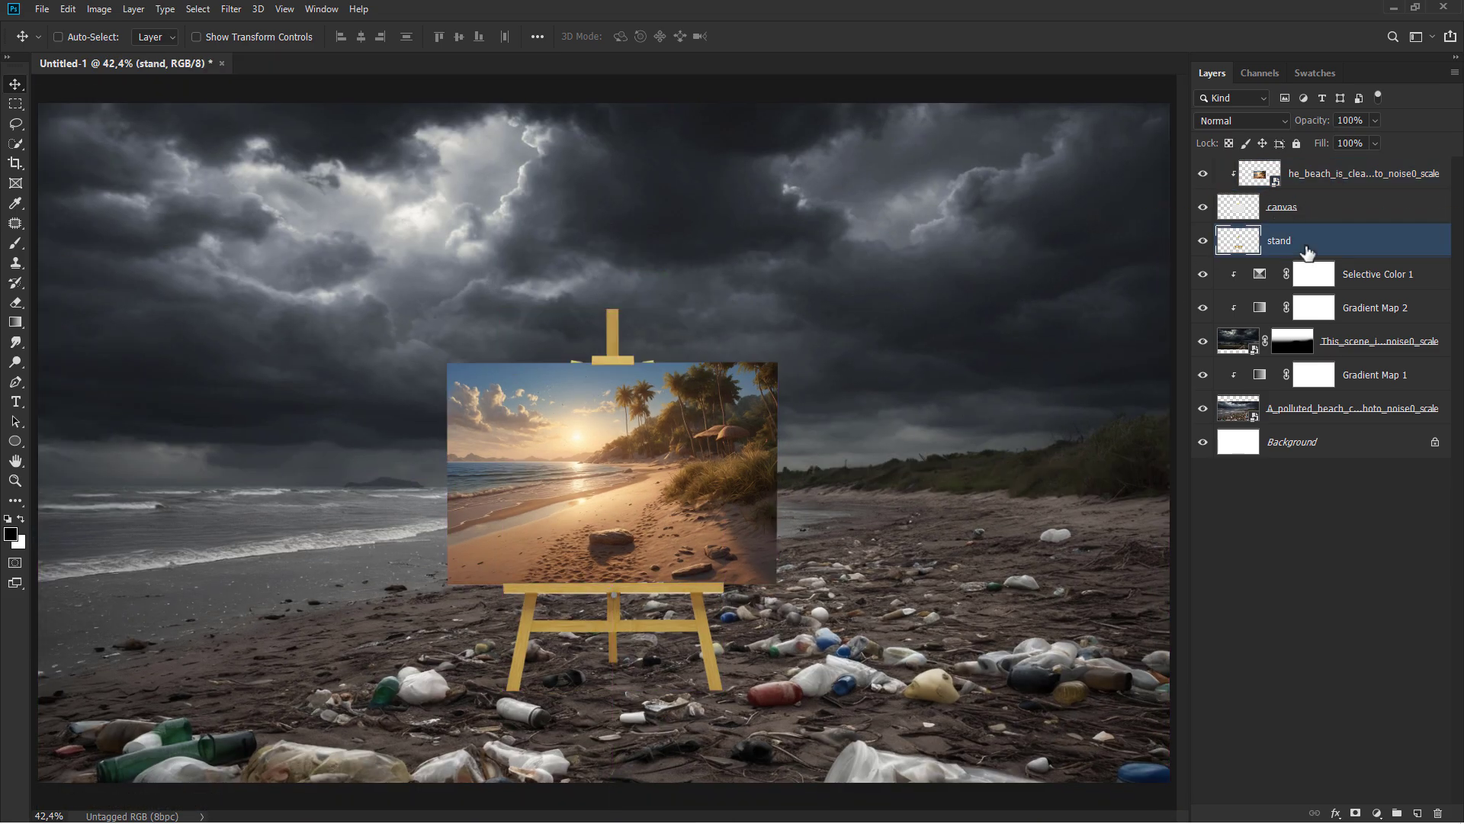
click(1376, 813)
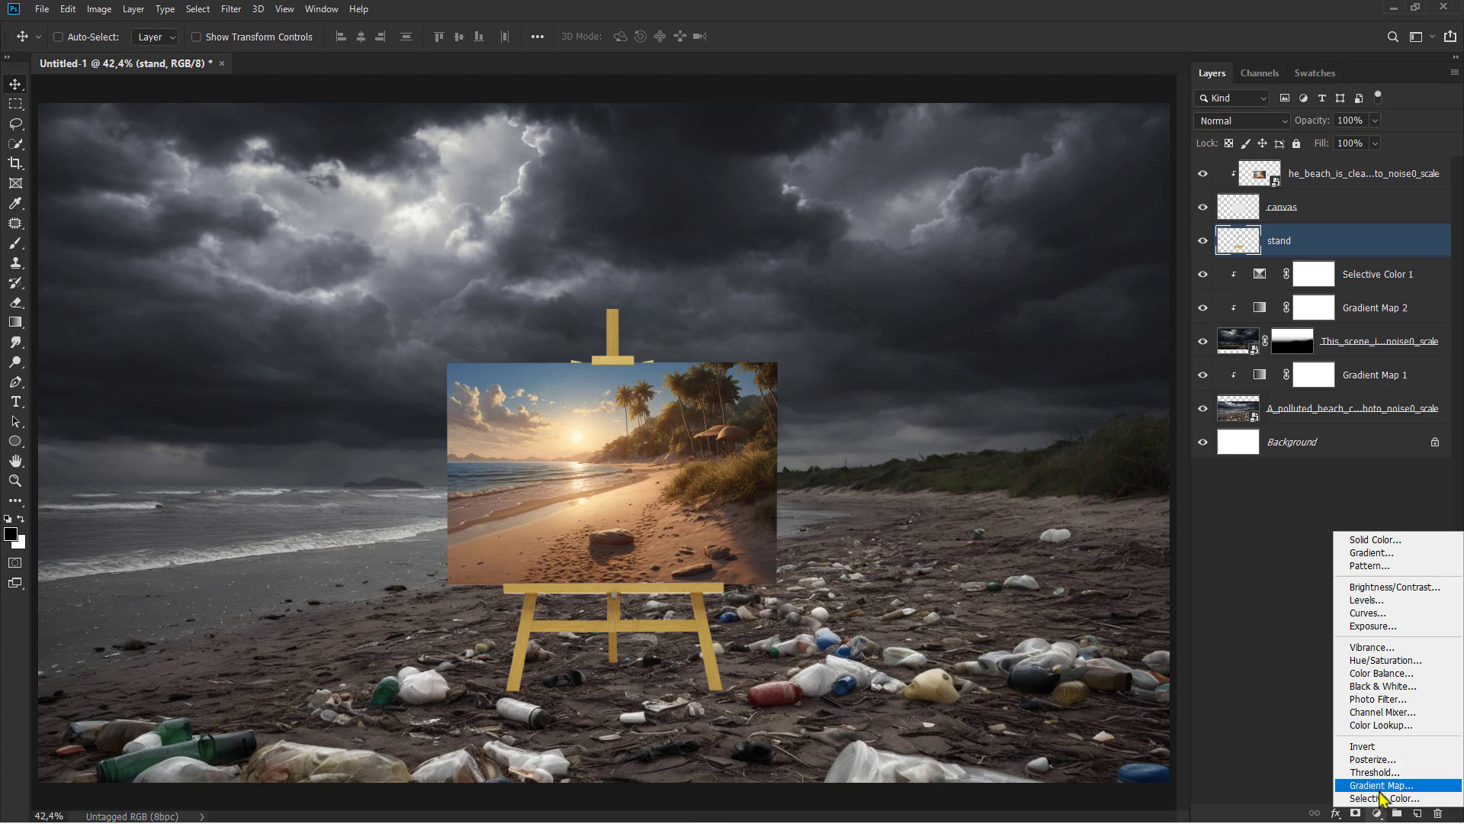
click(1369, 789)
click(1066, 535)
click(1230, 122)
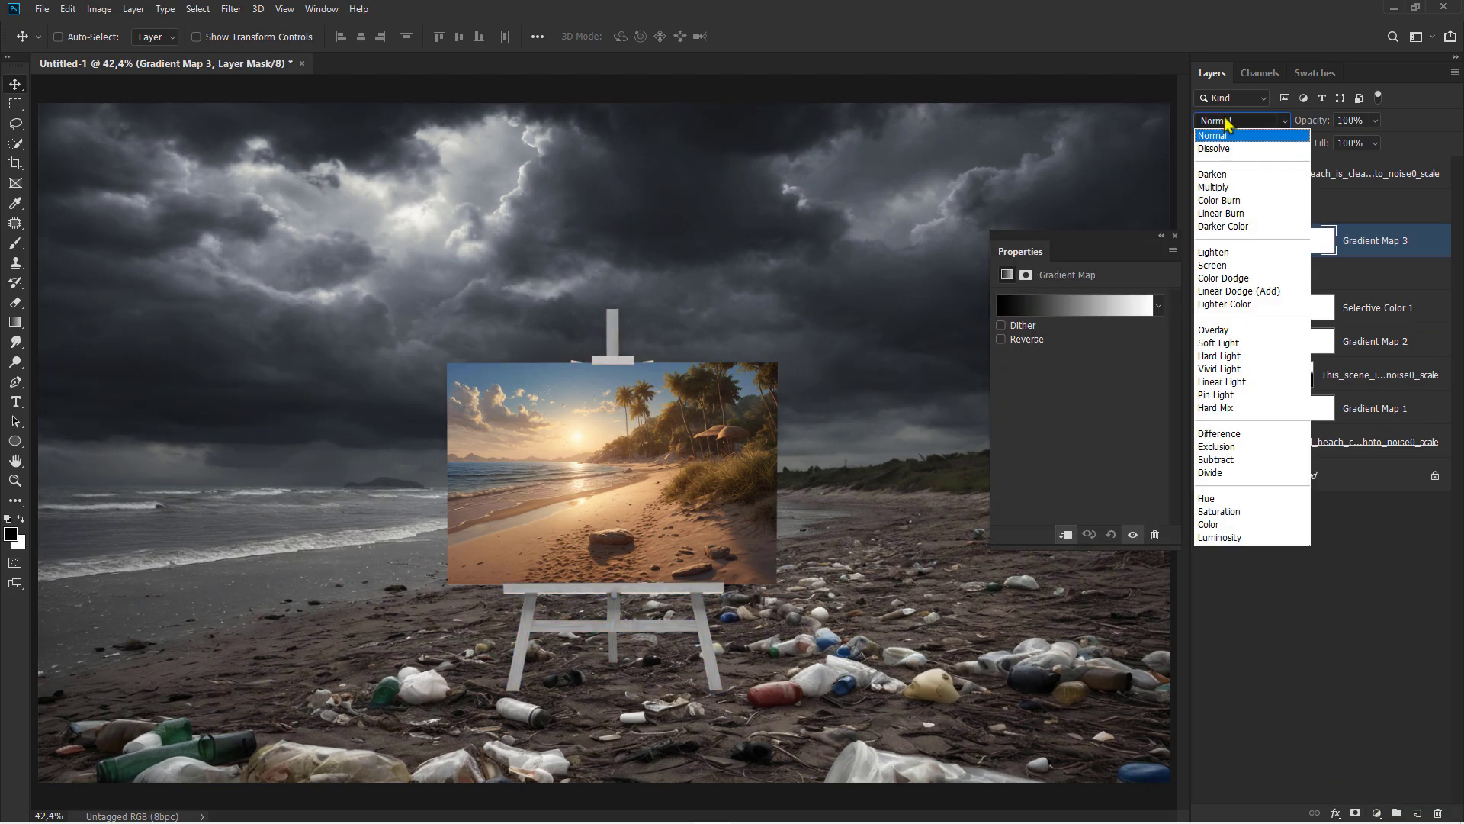
click(1234, 189)
click(1175, 235)
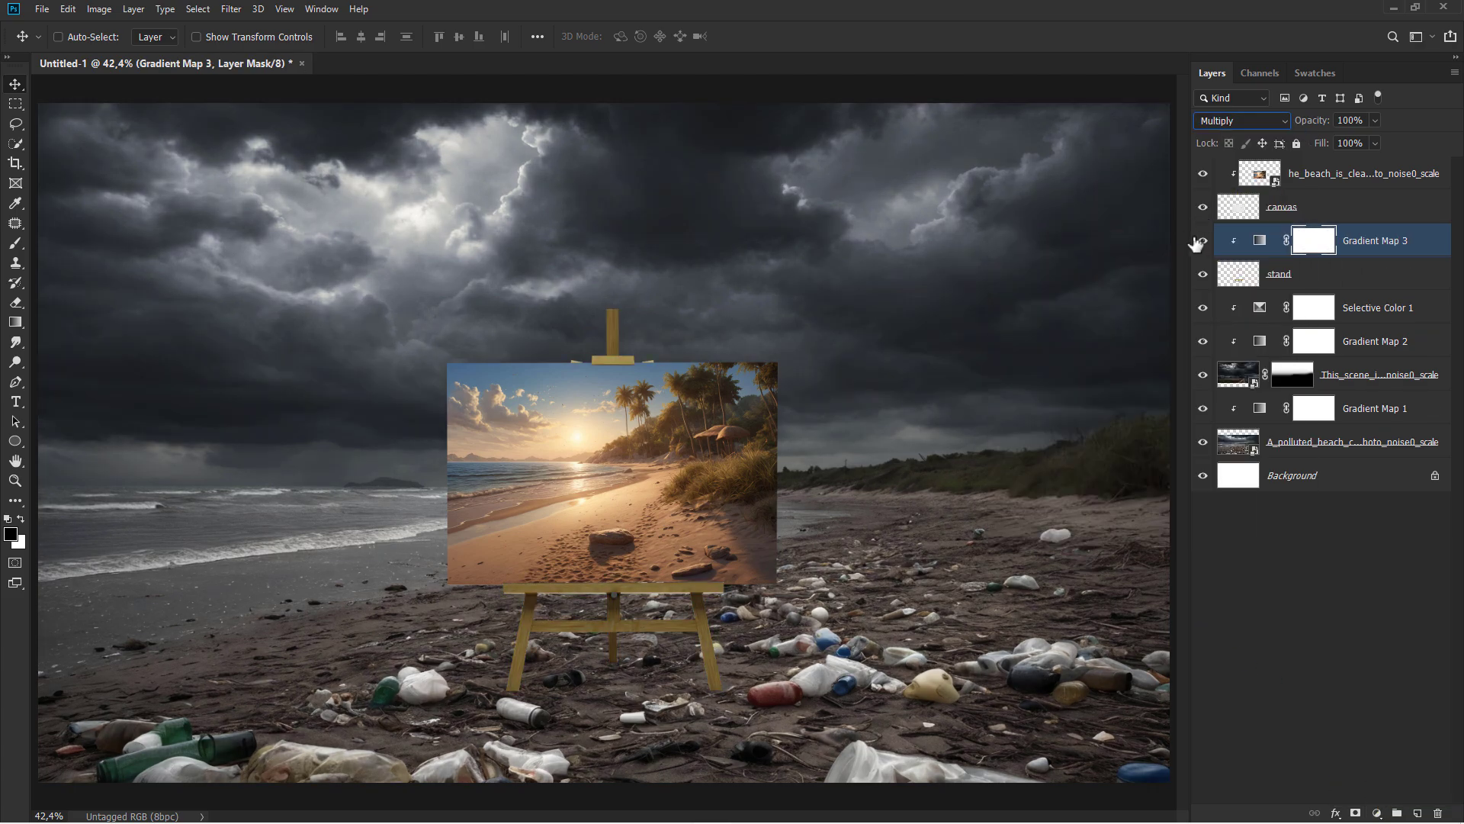
click(1203, 240)
click(1203, 240)
Clip an Exposure adjustment to the stand with offset 0.0049 and gamma correction 0.57, and compare the easel with and without it
click(1357, 241)
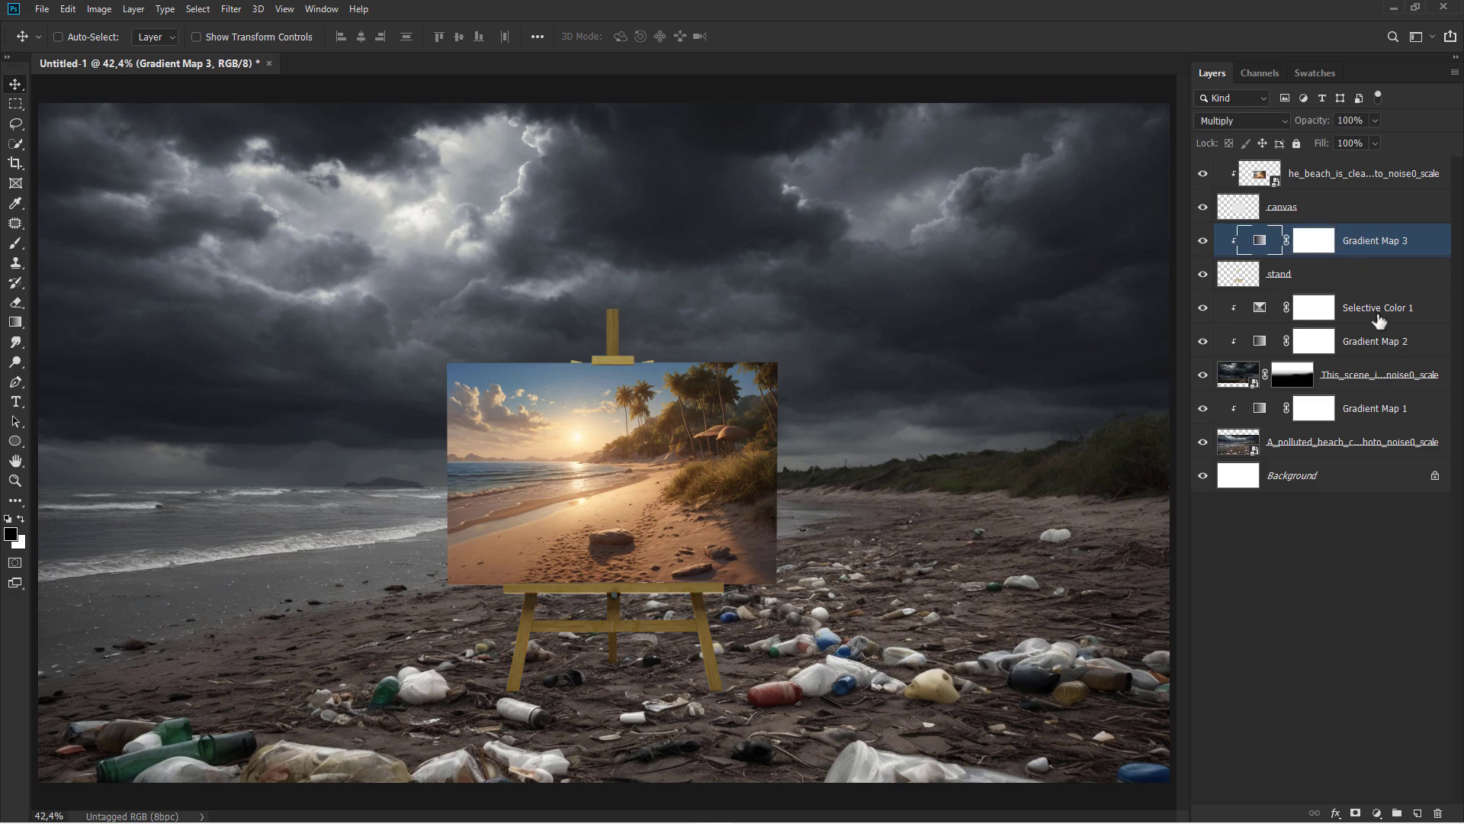
click(1376, 813)
click(1373, 636)
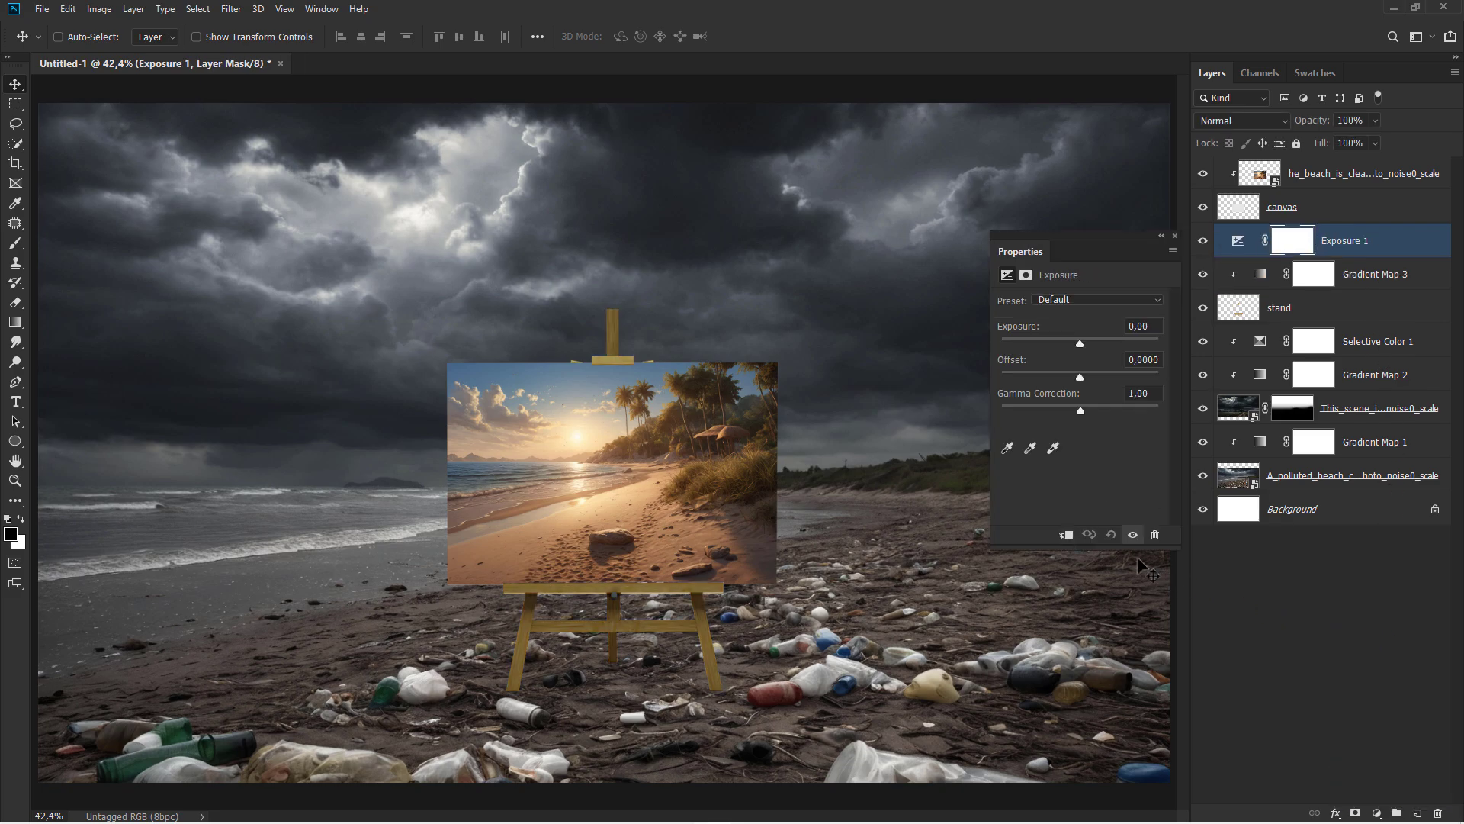
click(1067, 536)
drag(1080, 412, 1112, 416)
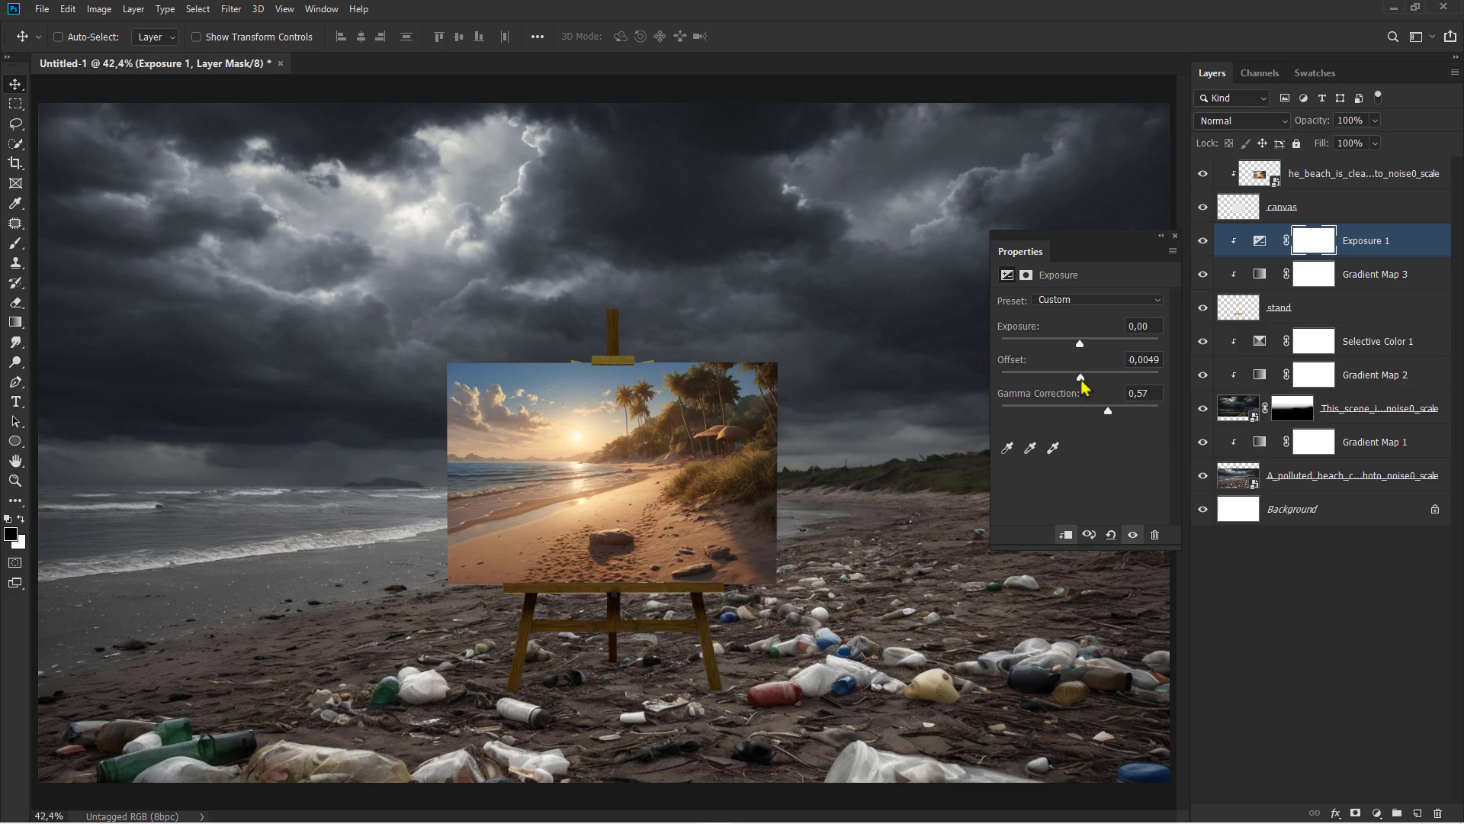
click(1175, 236)
click(1203, 241)
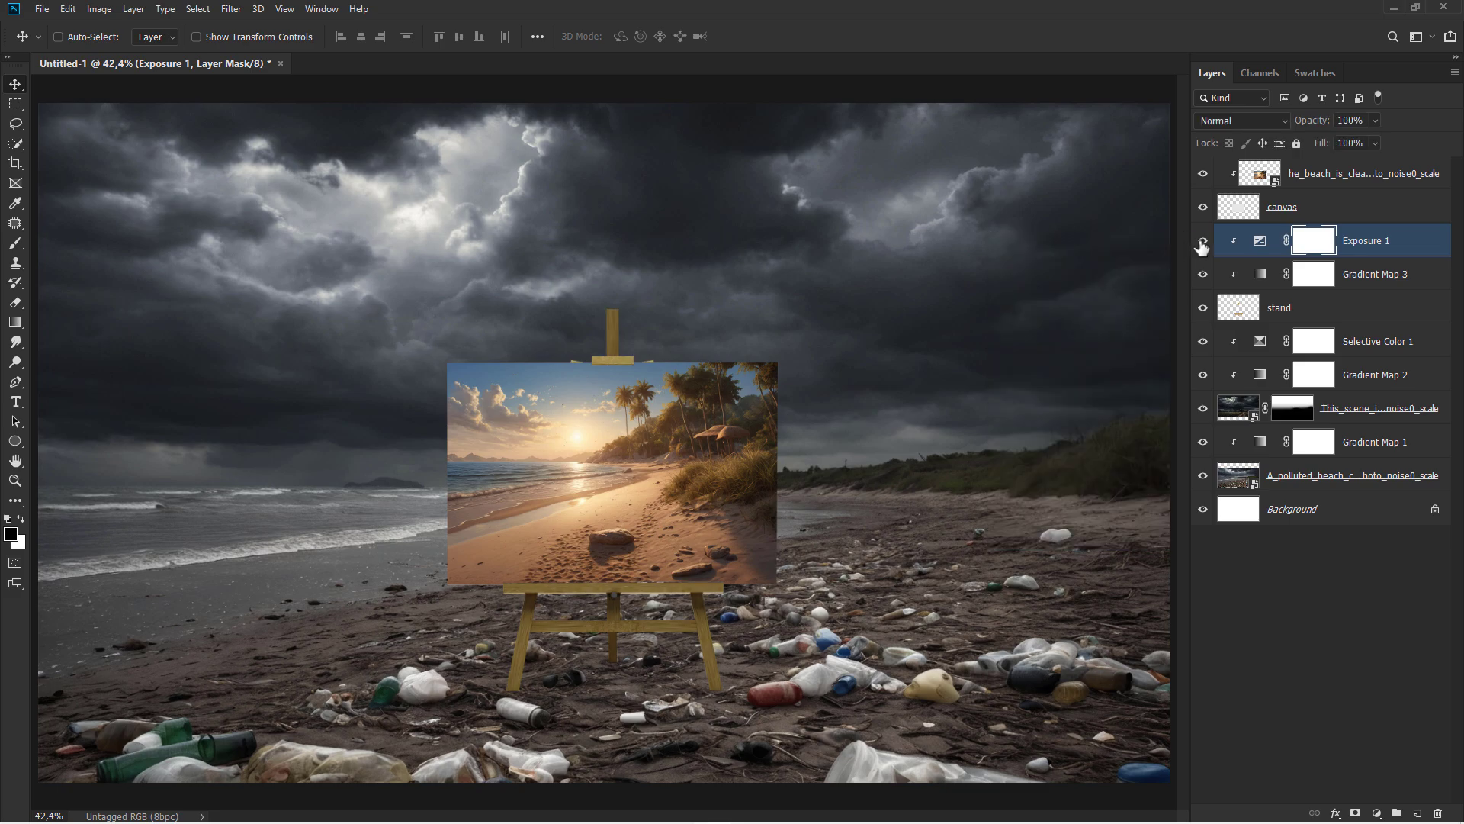
click(1203, 241)
Add a Hue/Saturation adjustment clipped to the stand above the Exposure adjustment, with saturation set to -51
click(1405, 254)
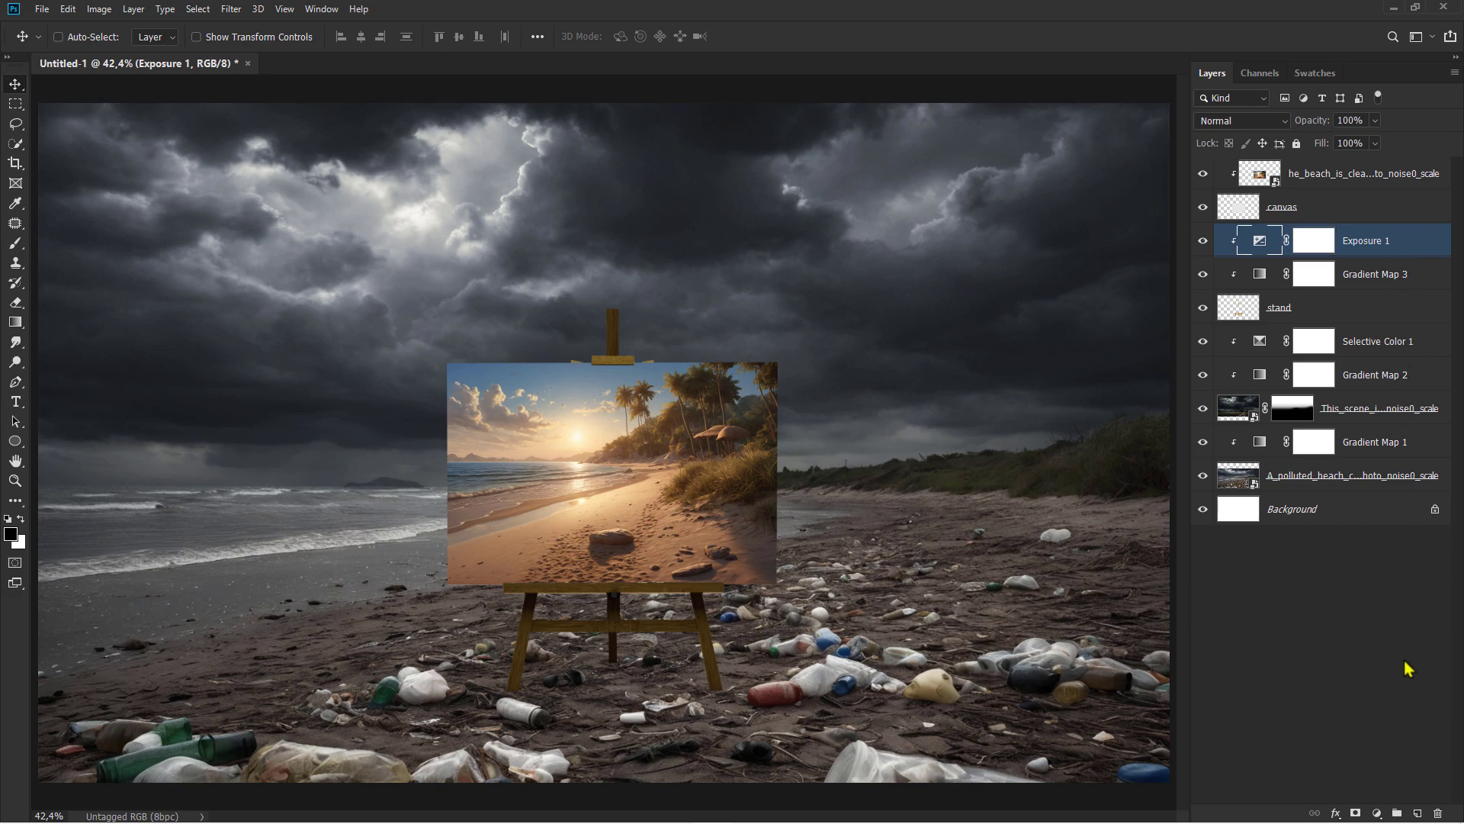
click(1378, 813)
click(1388, 671)
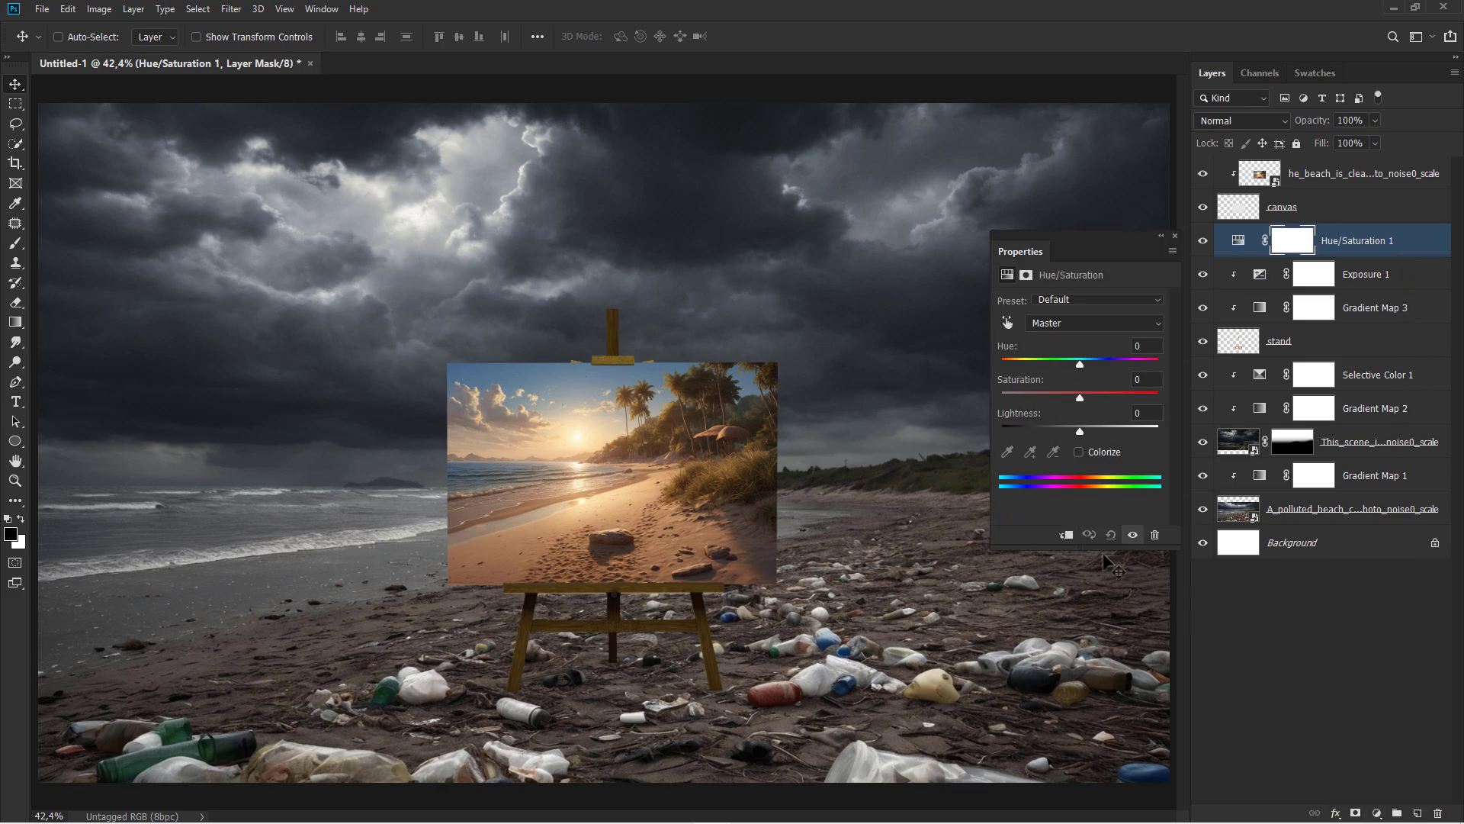
click(1067, 536)
click(1046, 394)
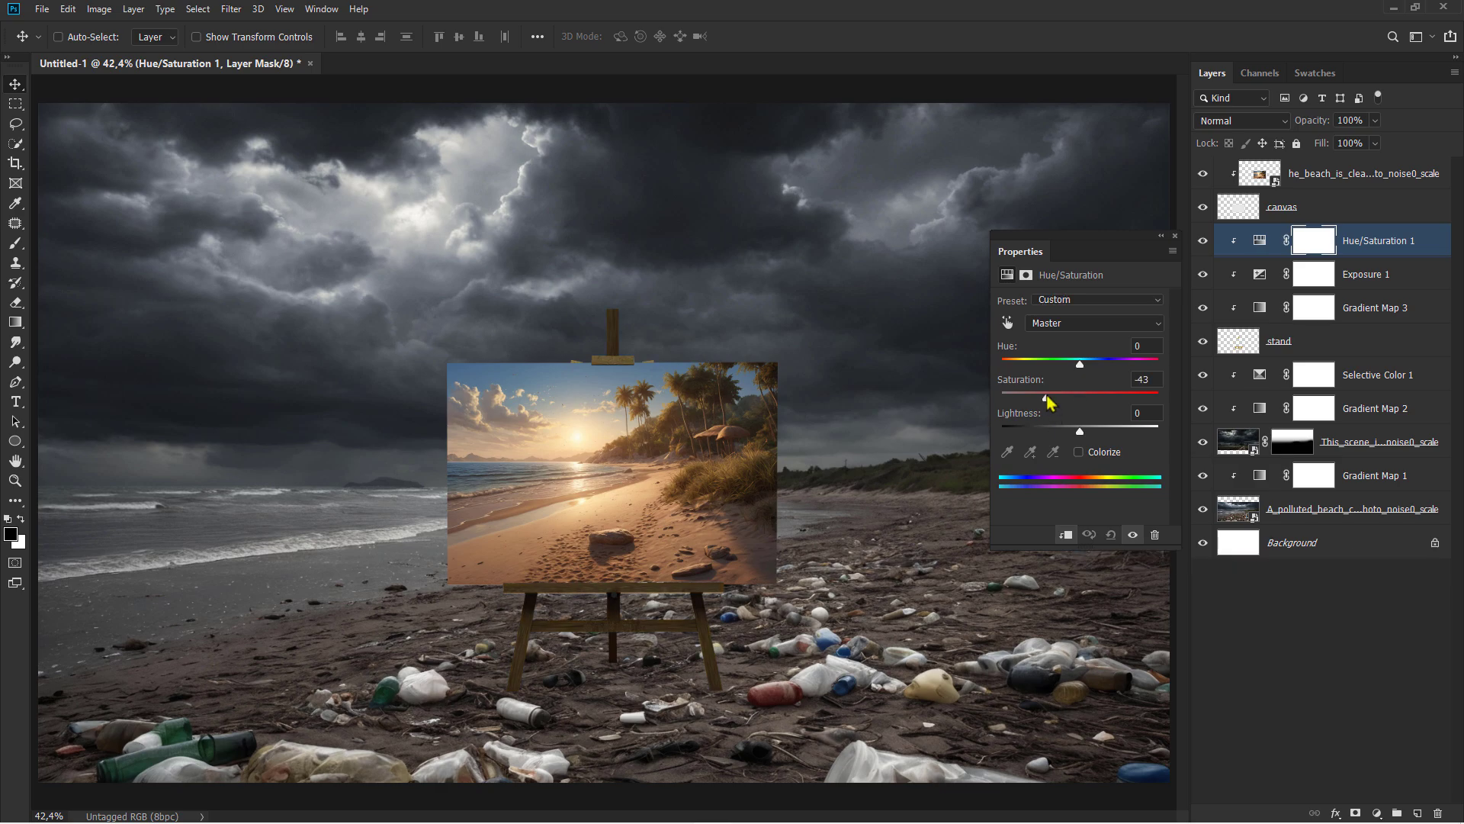
click(1174, 238)
Duplicate the stand layer and rename the lower of the two layers as sd
click(1374, 253)
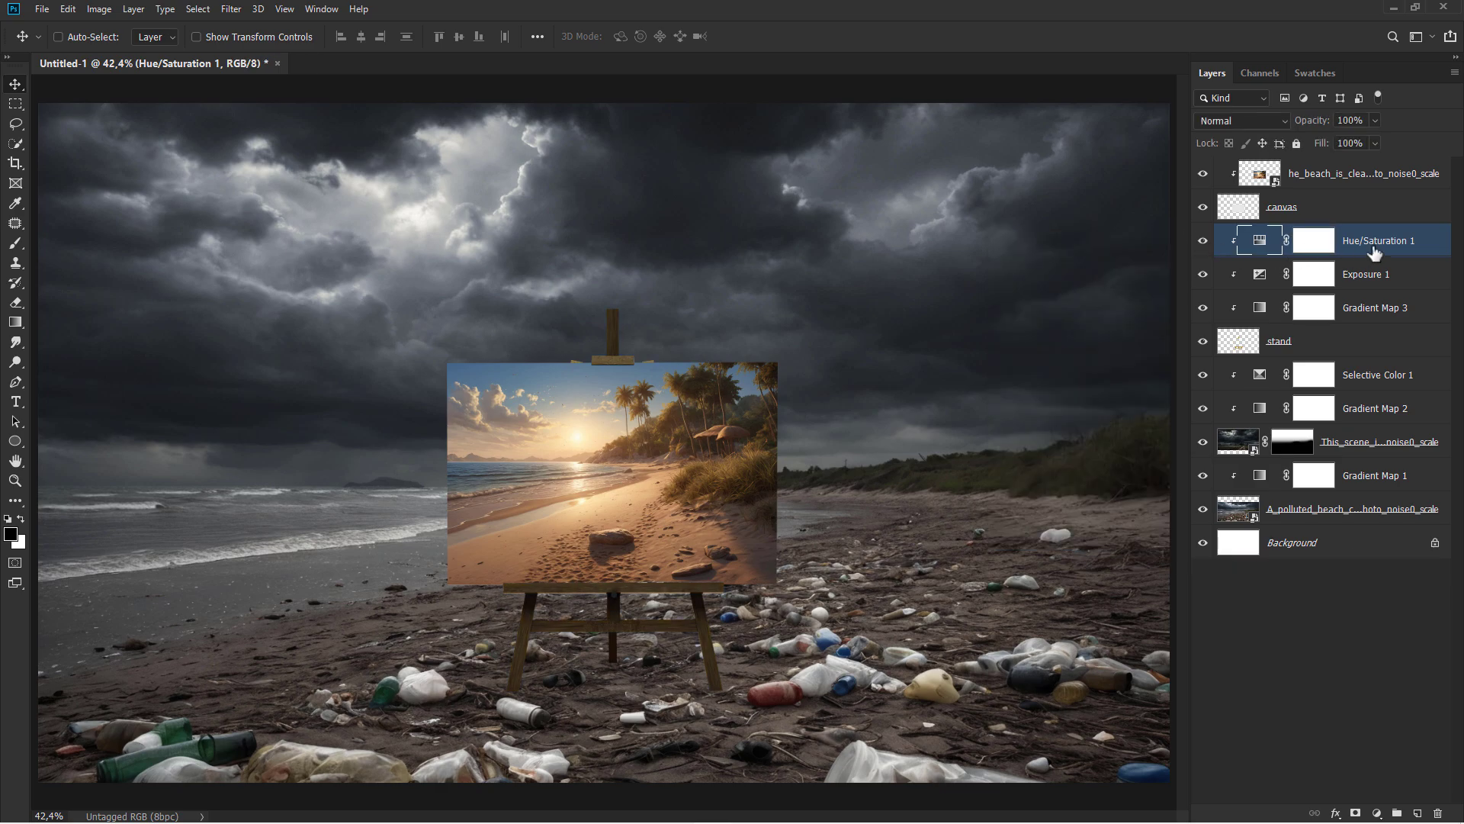
click(1320, 349)
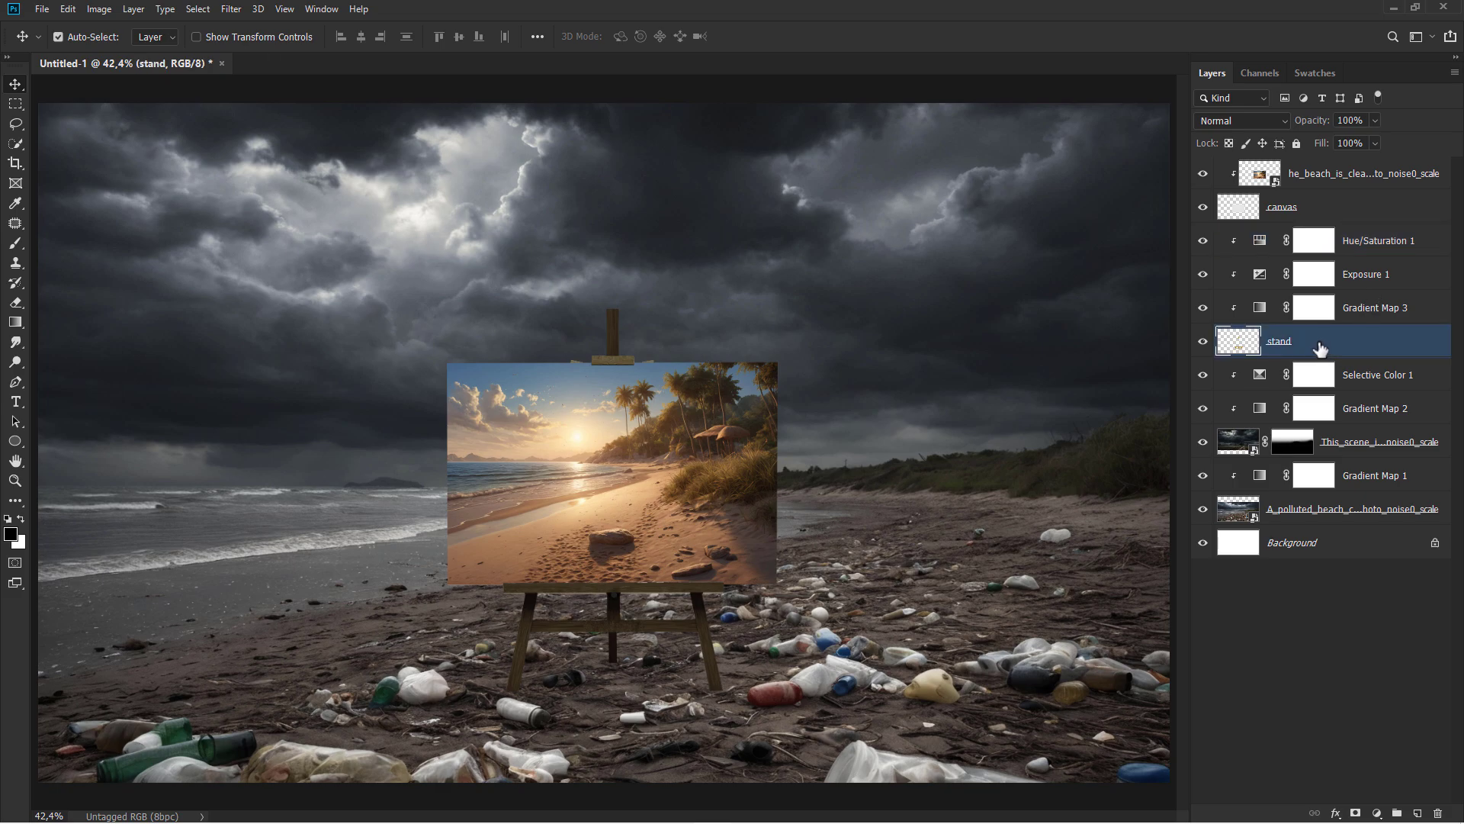
key(ctrl+j)
click(1296, 375)
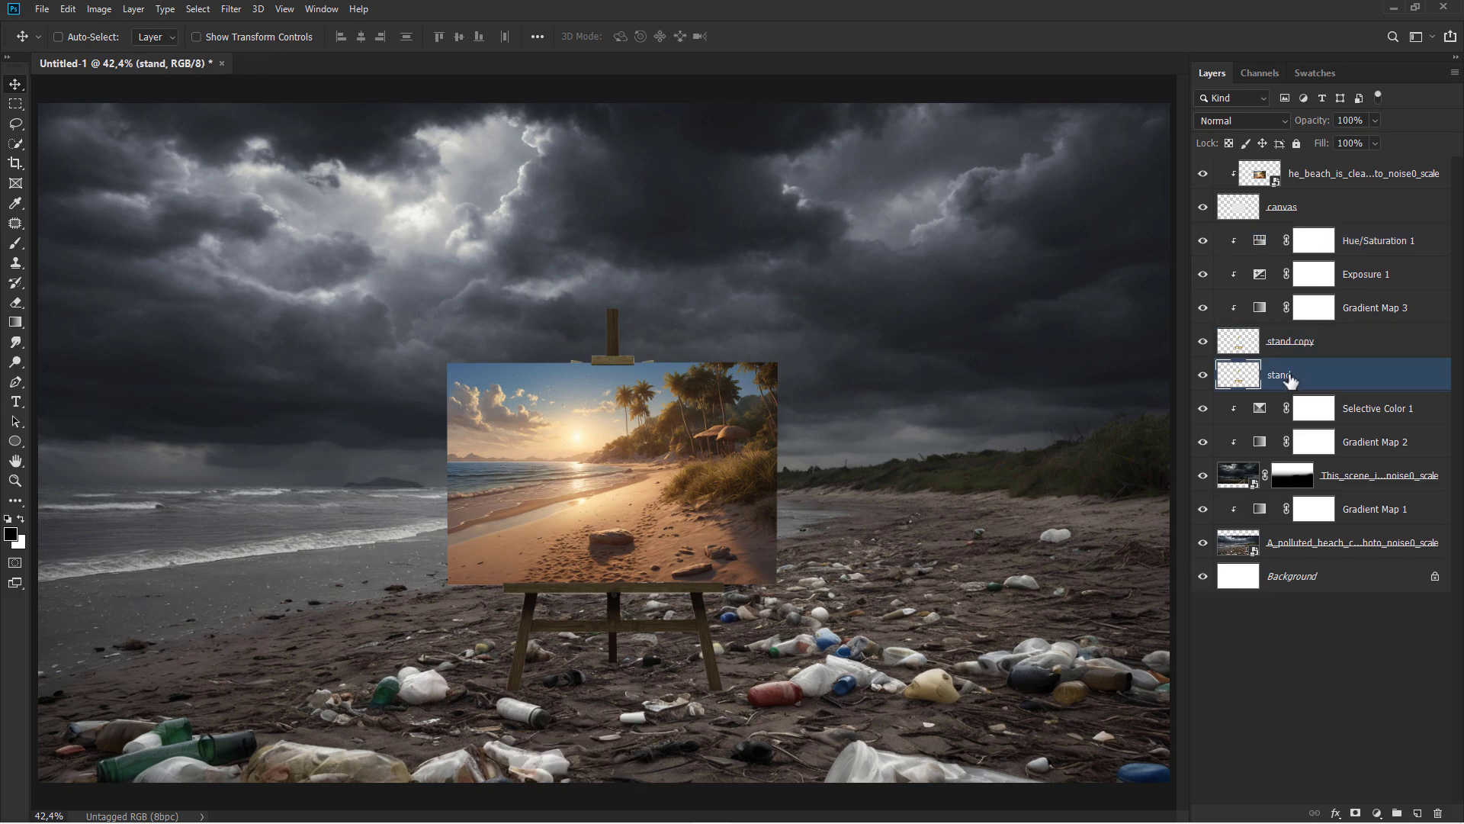
double_click(1280, 375)
text(sd)
key(Return)
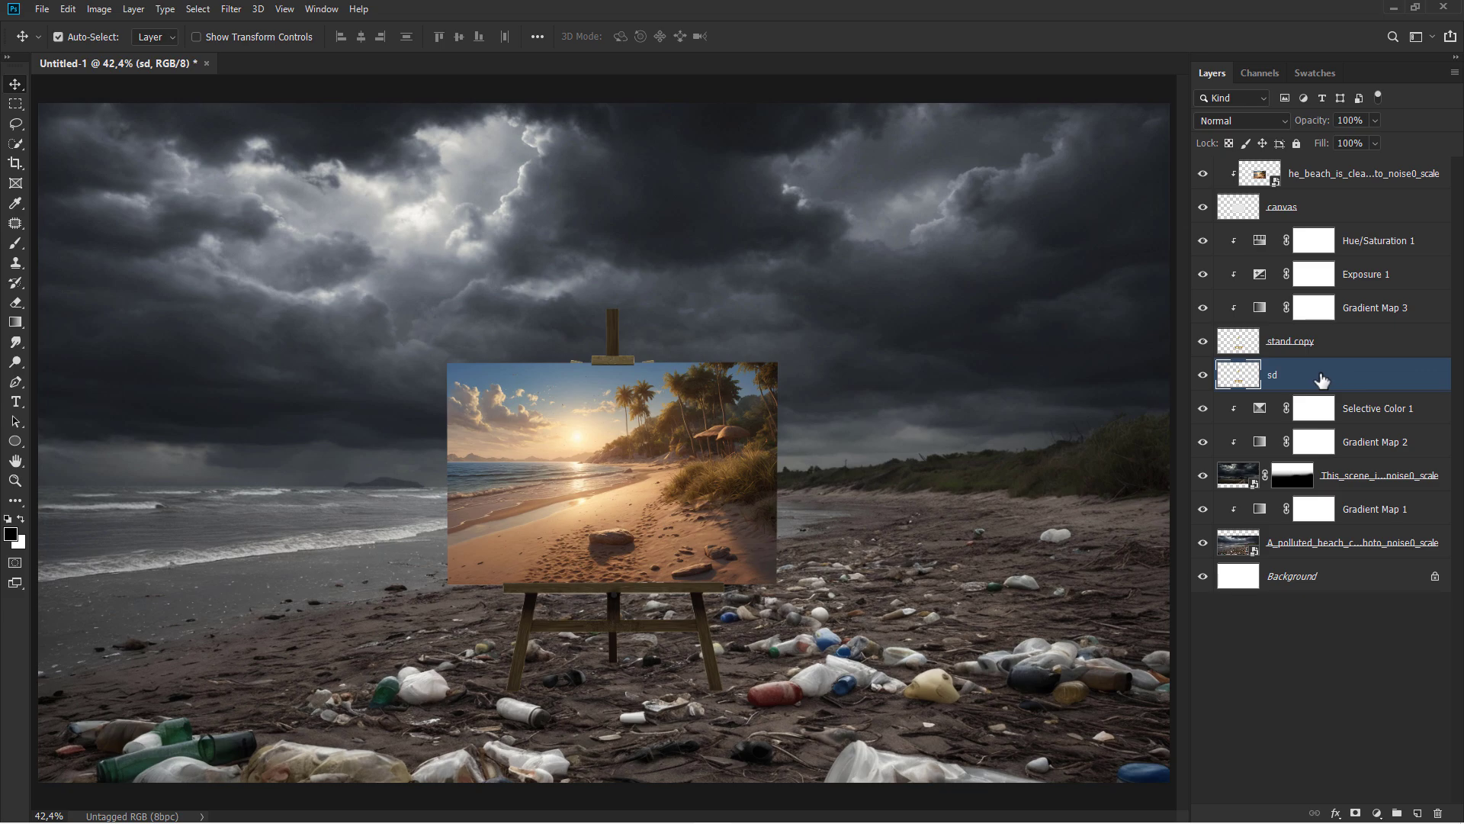
Distort the sd layer by folding it downward and slanting it across the sand as the easel's cast shadow
key(ctrl+t)
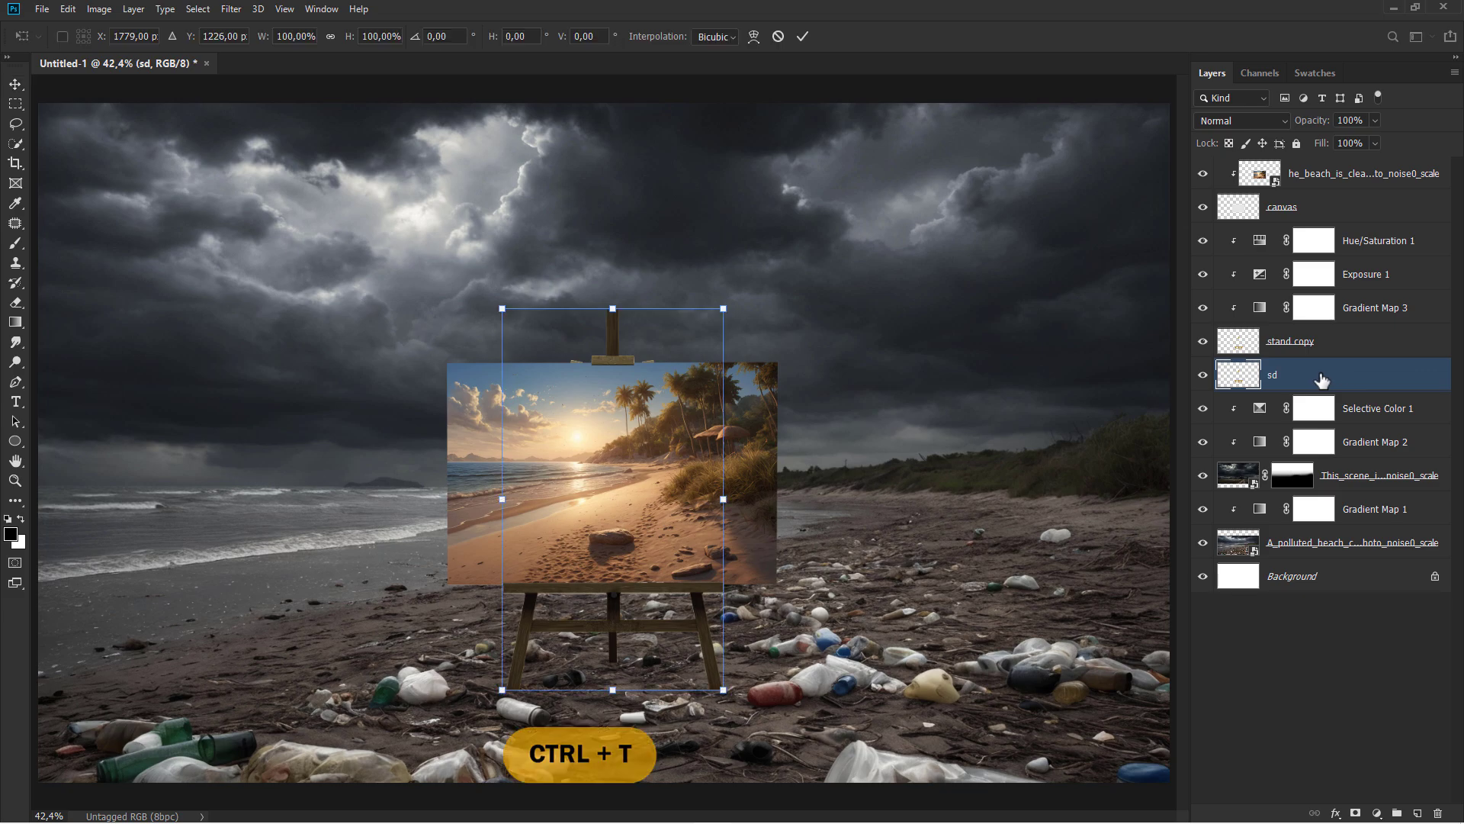
right_click(618, 444)
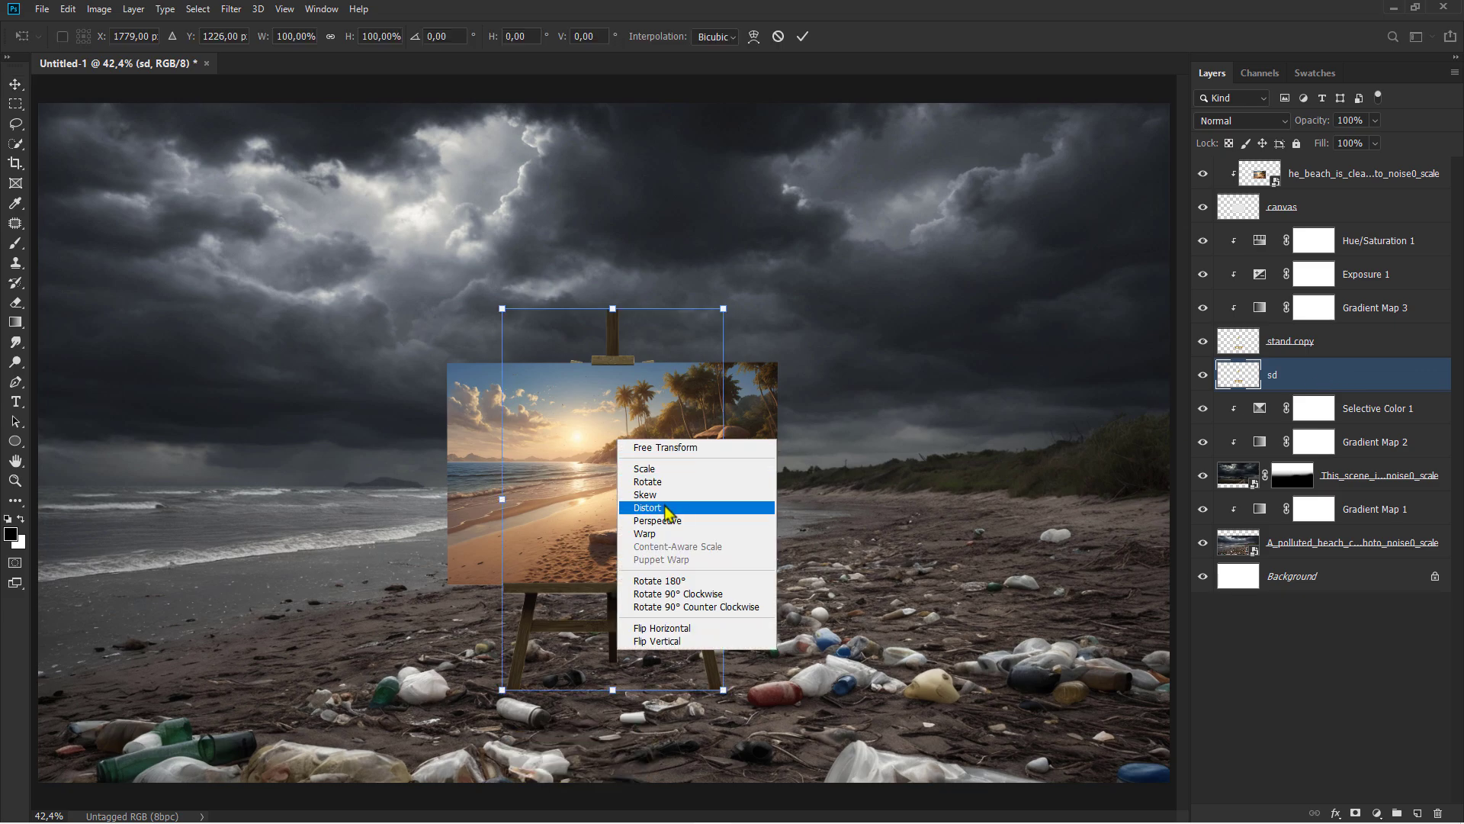
click(654, 511)
drag(613, 308, 674, 758)
drag(737, 822, 758, 822)
scroll(645, 677, up, 3)
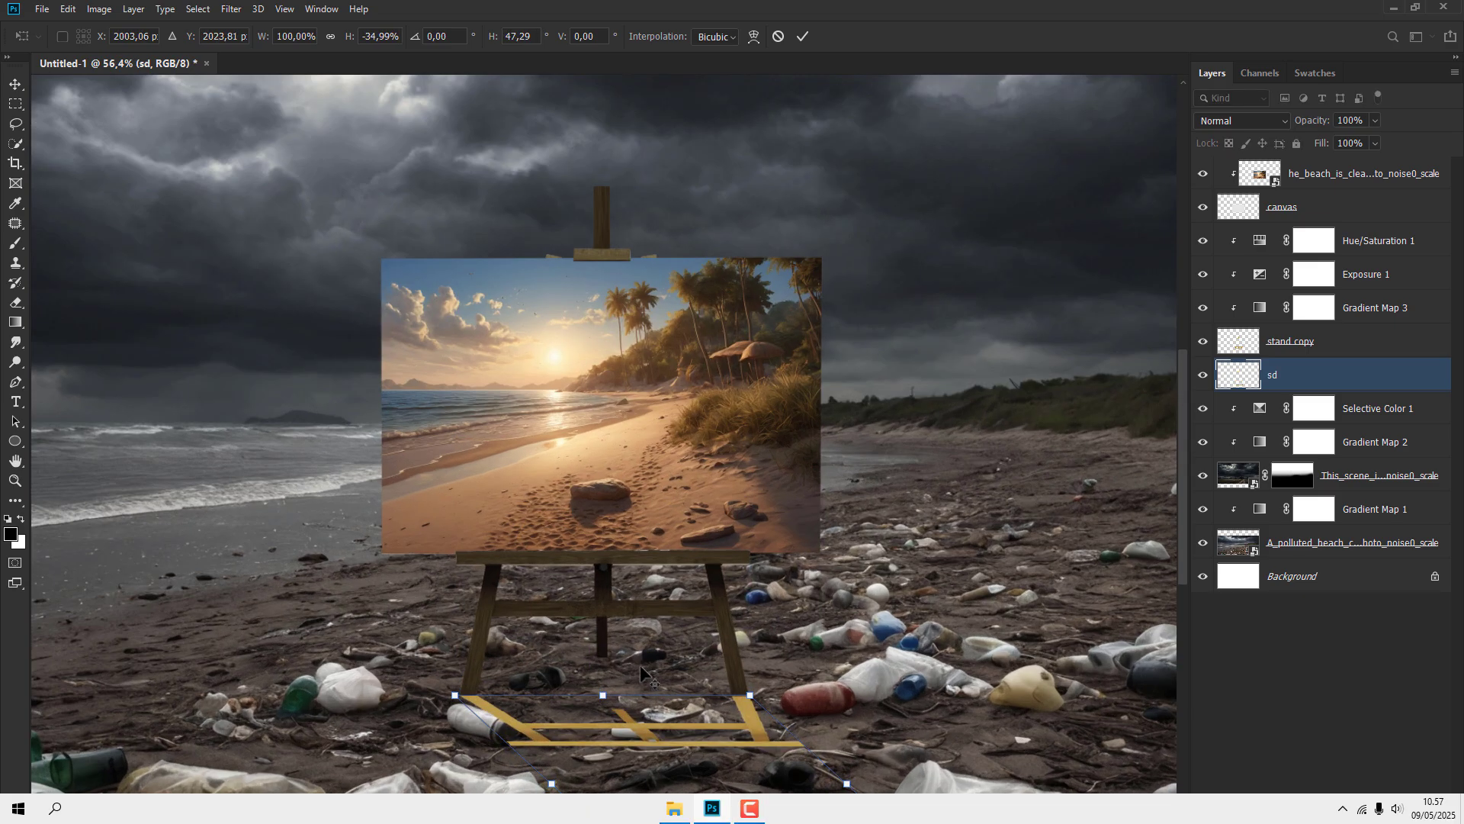
drag(613, 640, 558, 372)
drag(744, 610, 898, 778)
scroll(602, 466, up, 2)
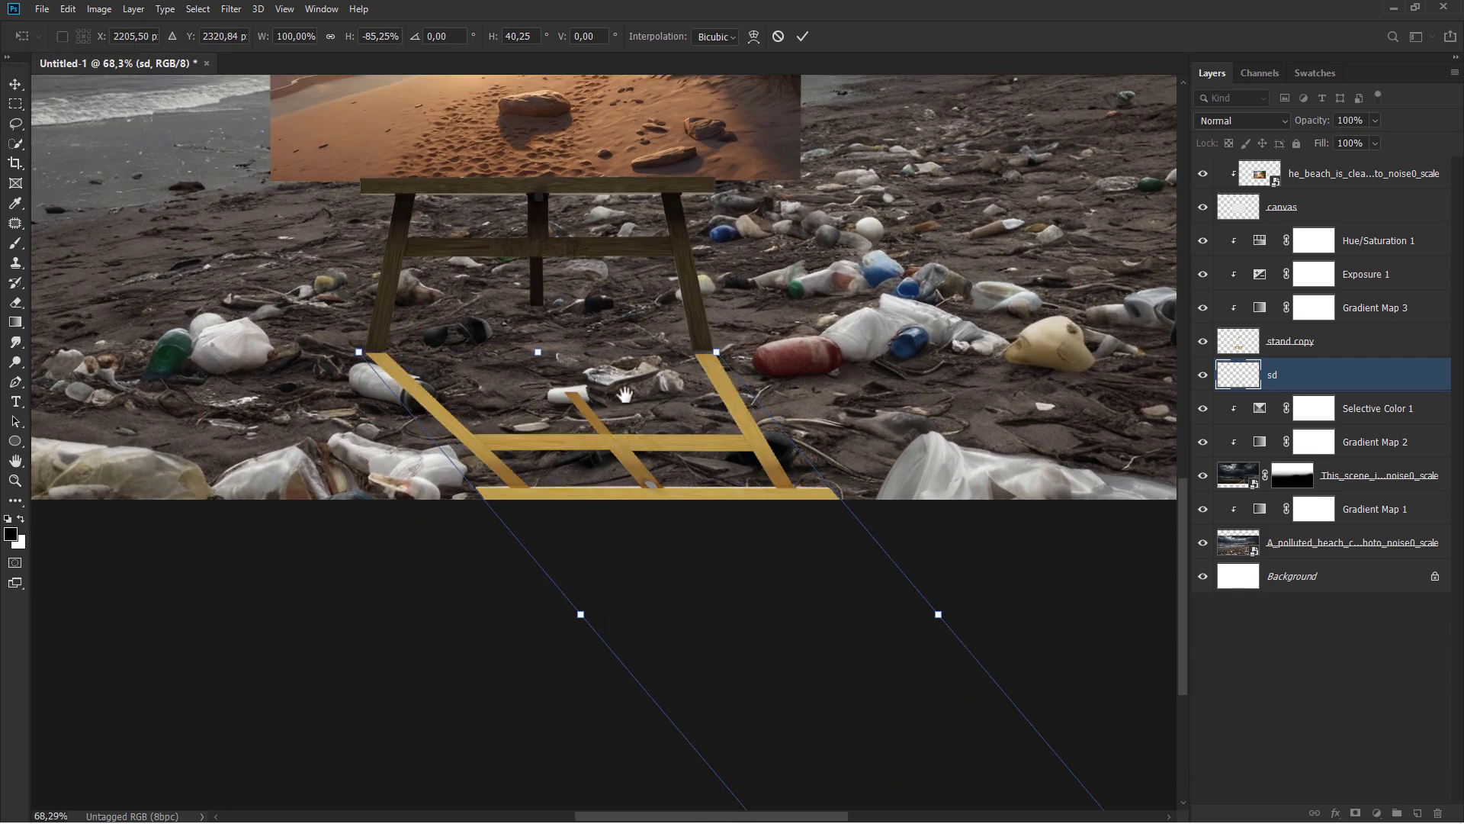
scroll(624, 395, down, 2)
Refine the shadow's Distort by narrowing its far end and adjusting its length, and apply the transform
right_click(623, 409)
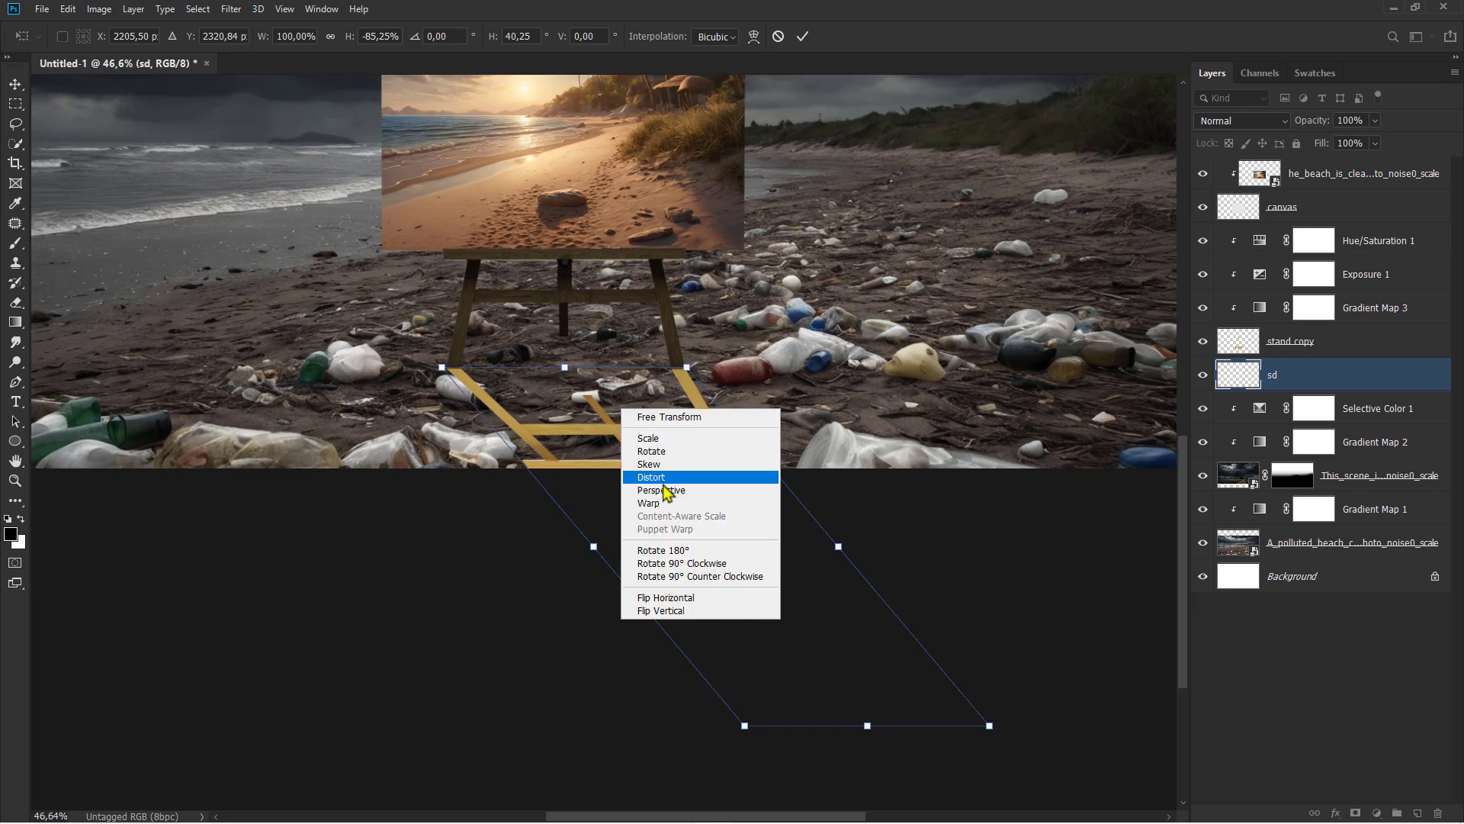
click(655, 478)
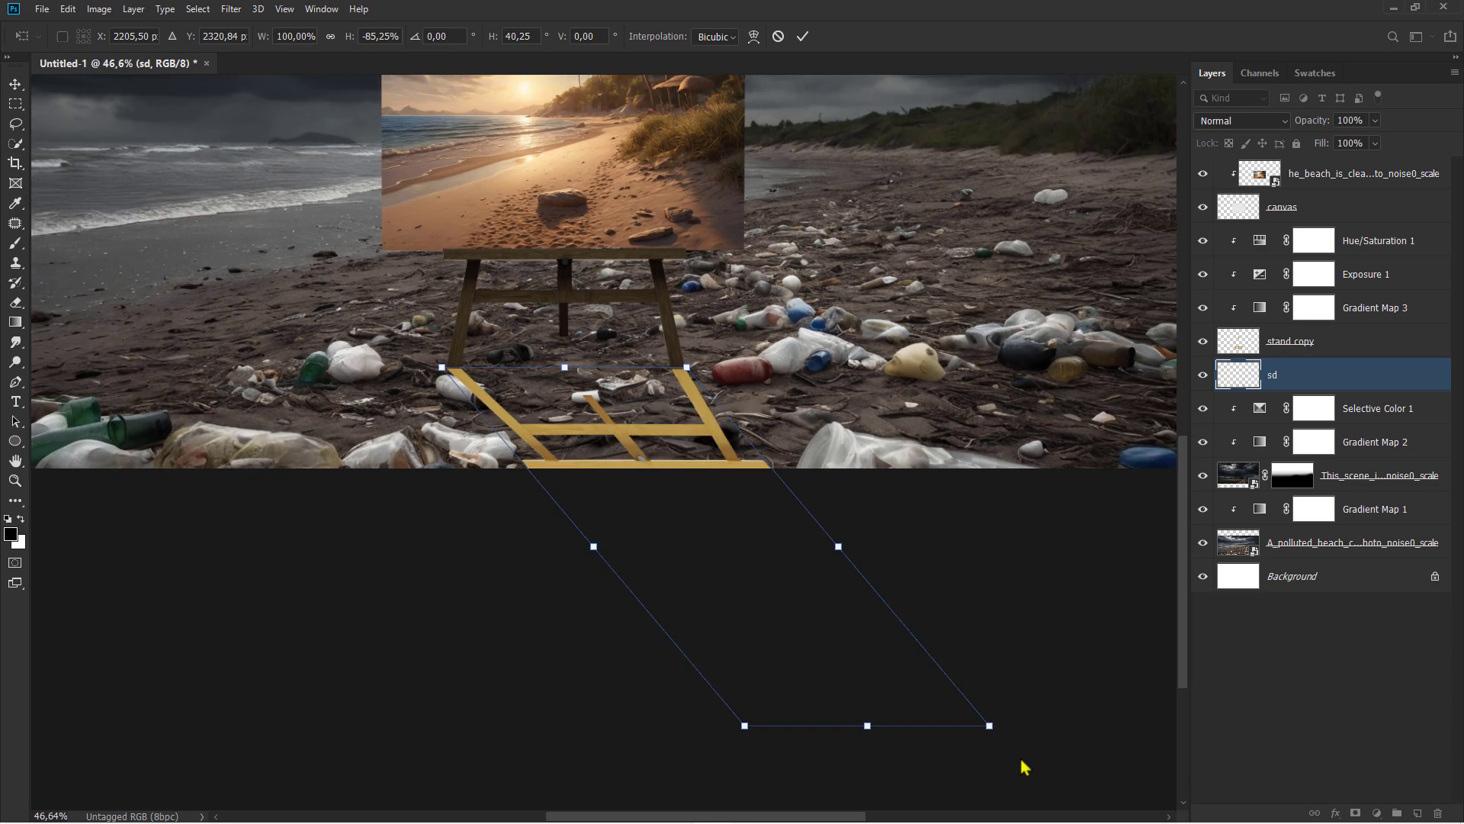
drag(989, 731, 964, 732)
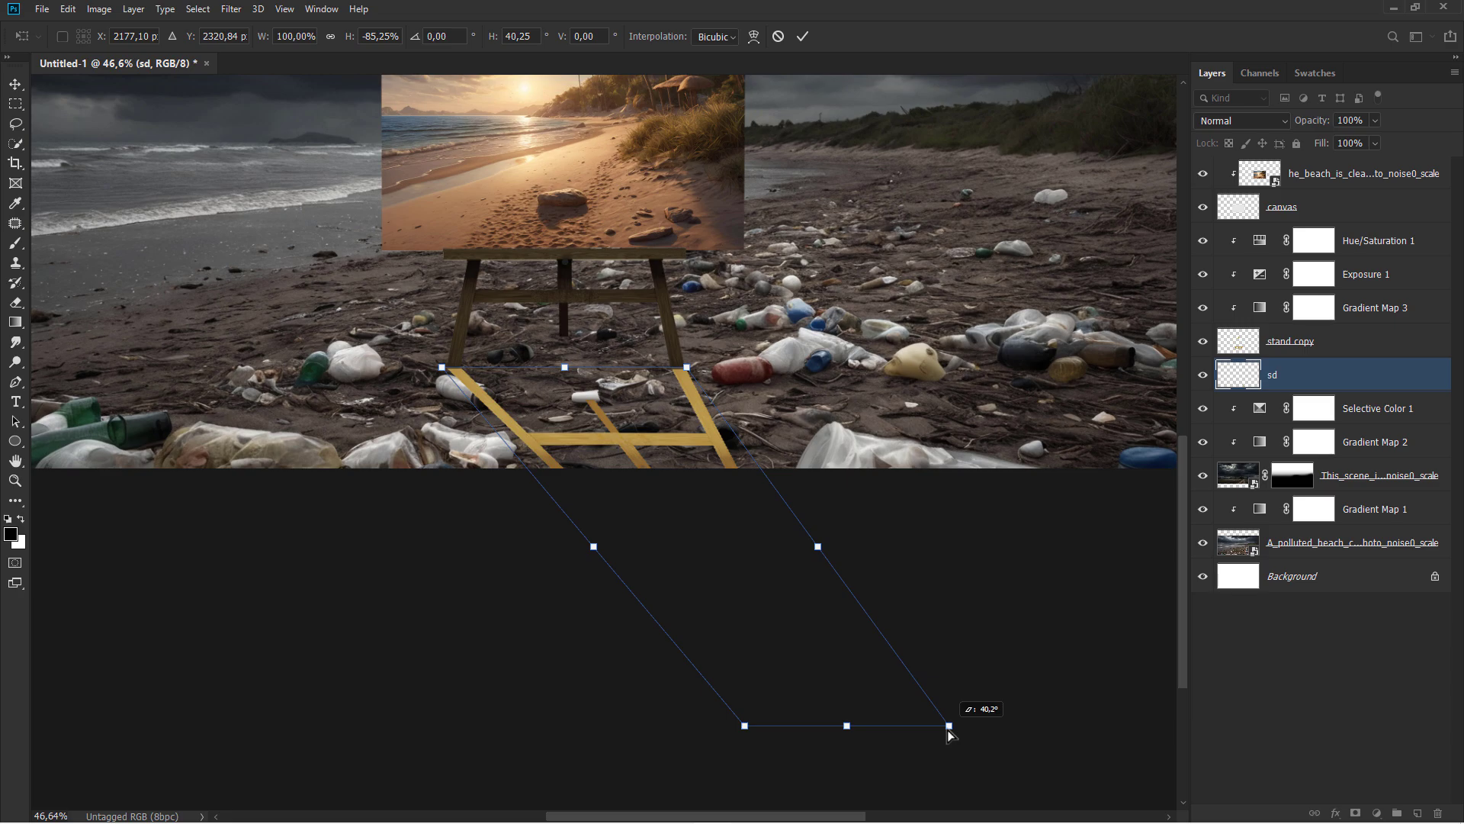
drag(949, 725, 946, 726)
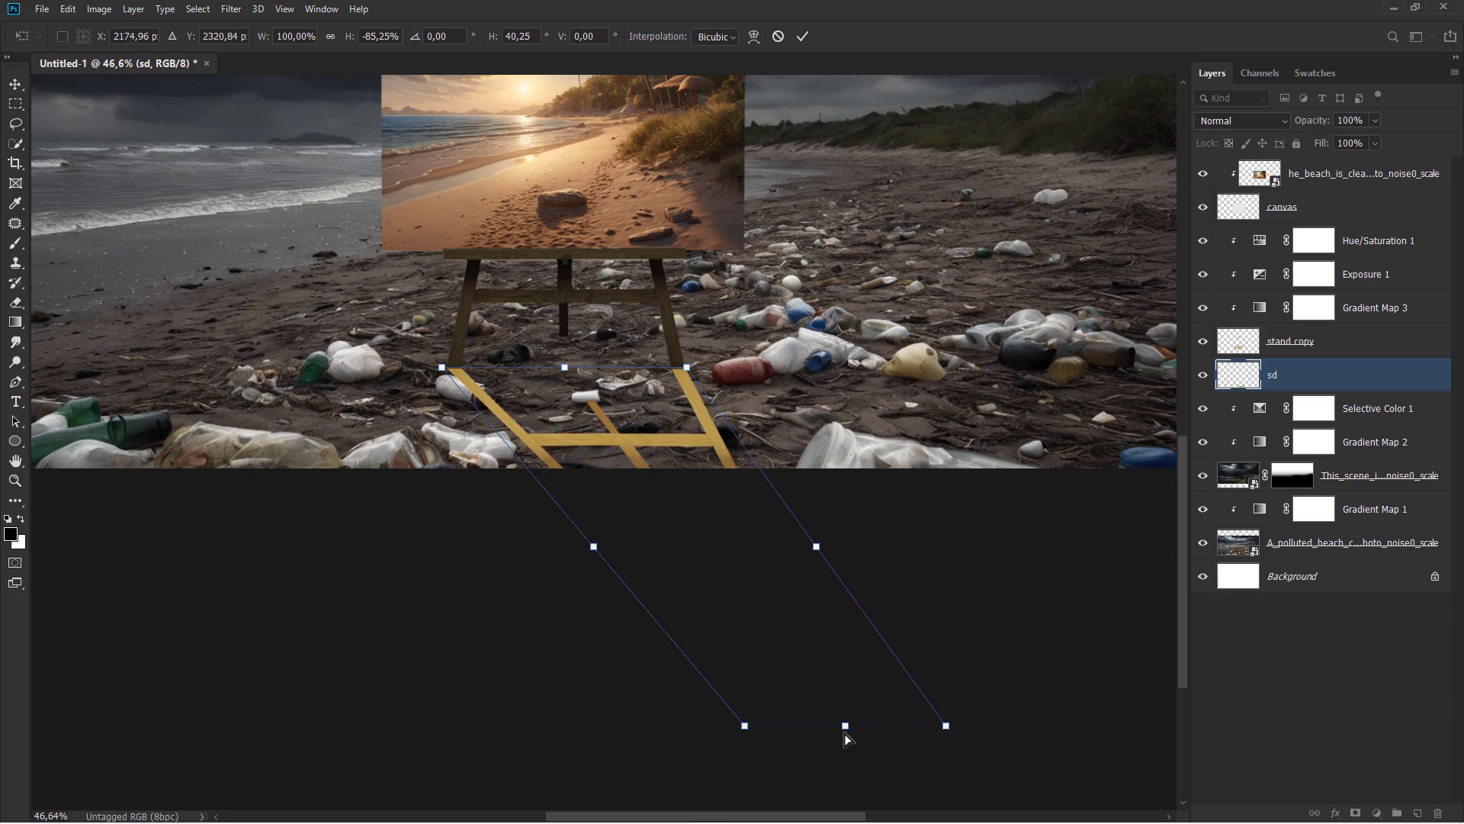
drag(845, 736, 833, 682)
click(803, 36)
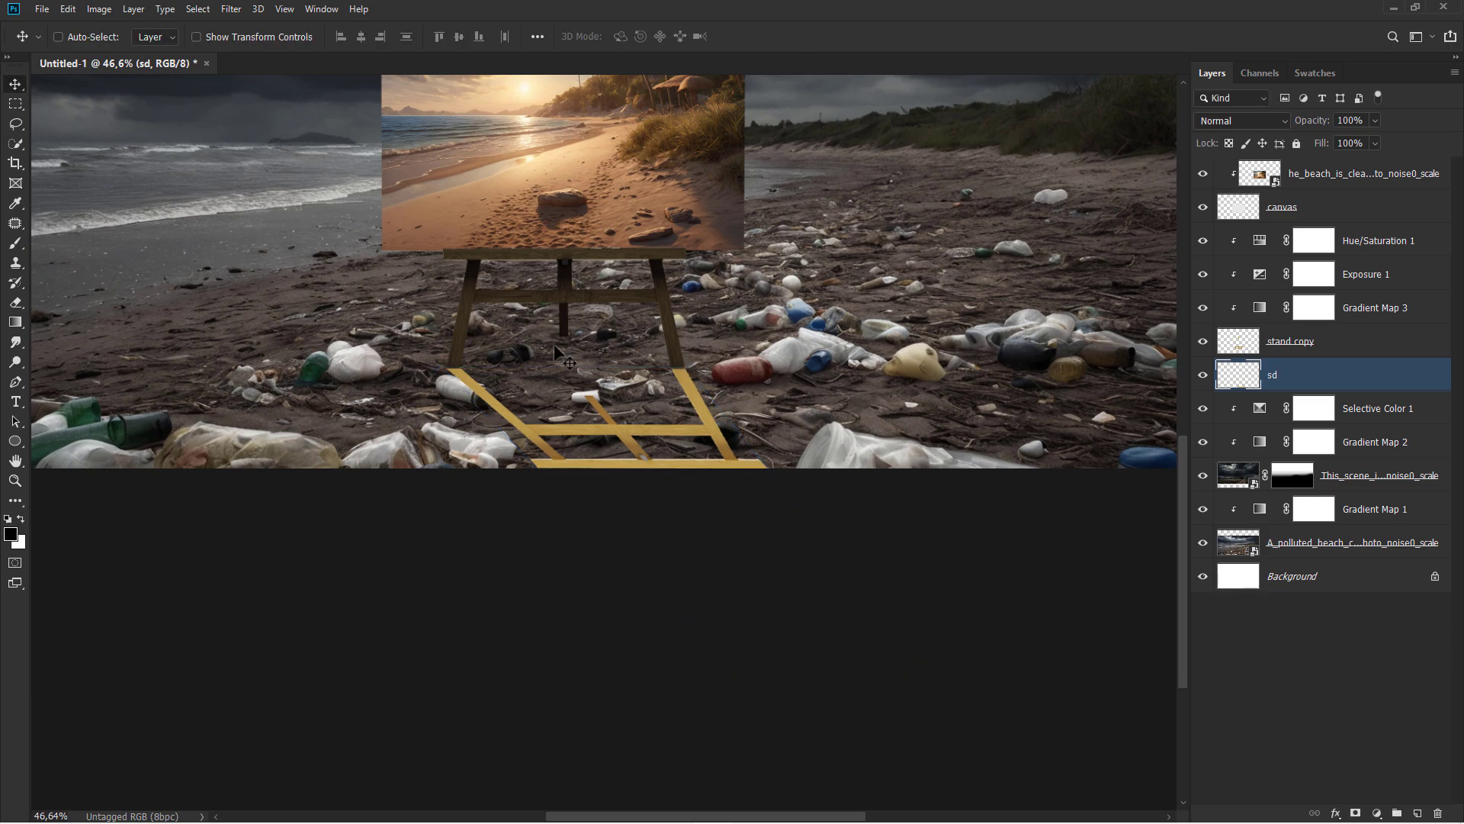
Turn the sd shadow layer black with Hue/Saturation by setting lightness to -100
scroll(547, 348, up, 7)
drag(631, 422, 640, 414)
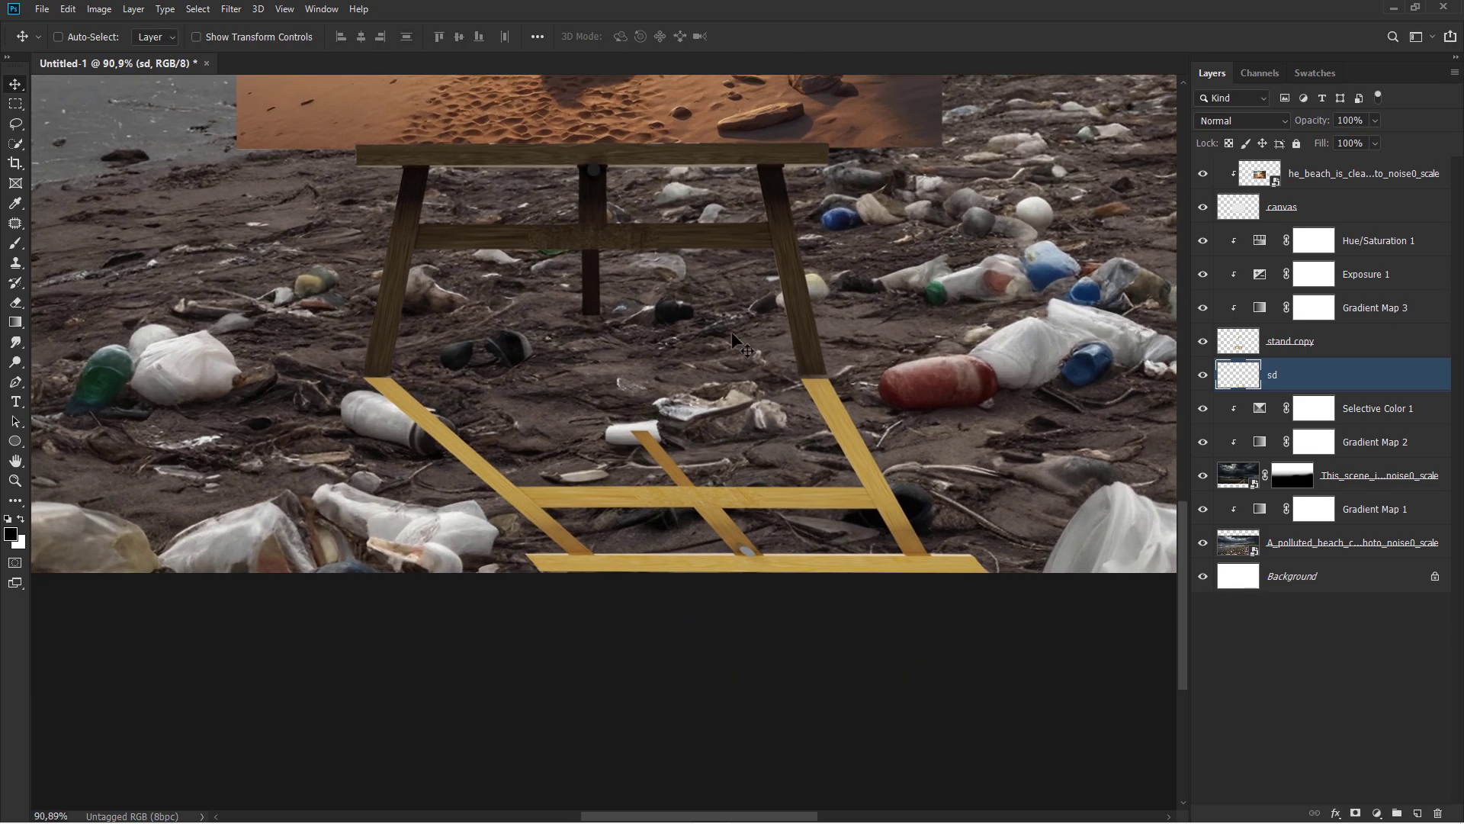
key(ctrl+u)
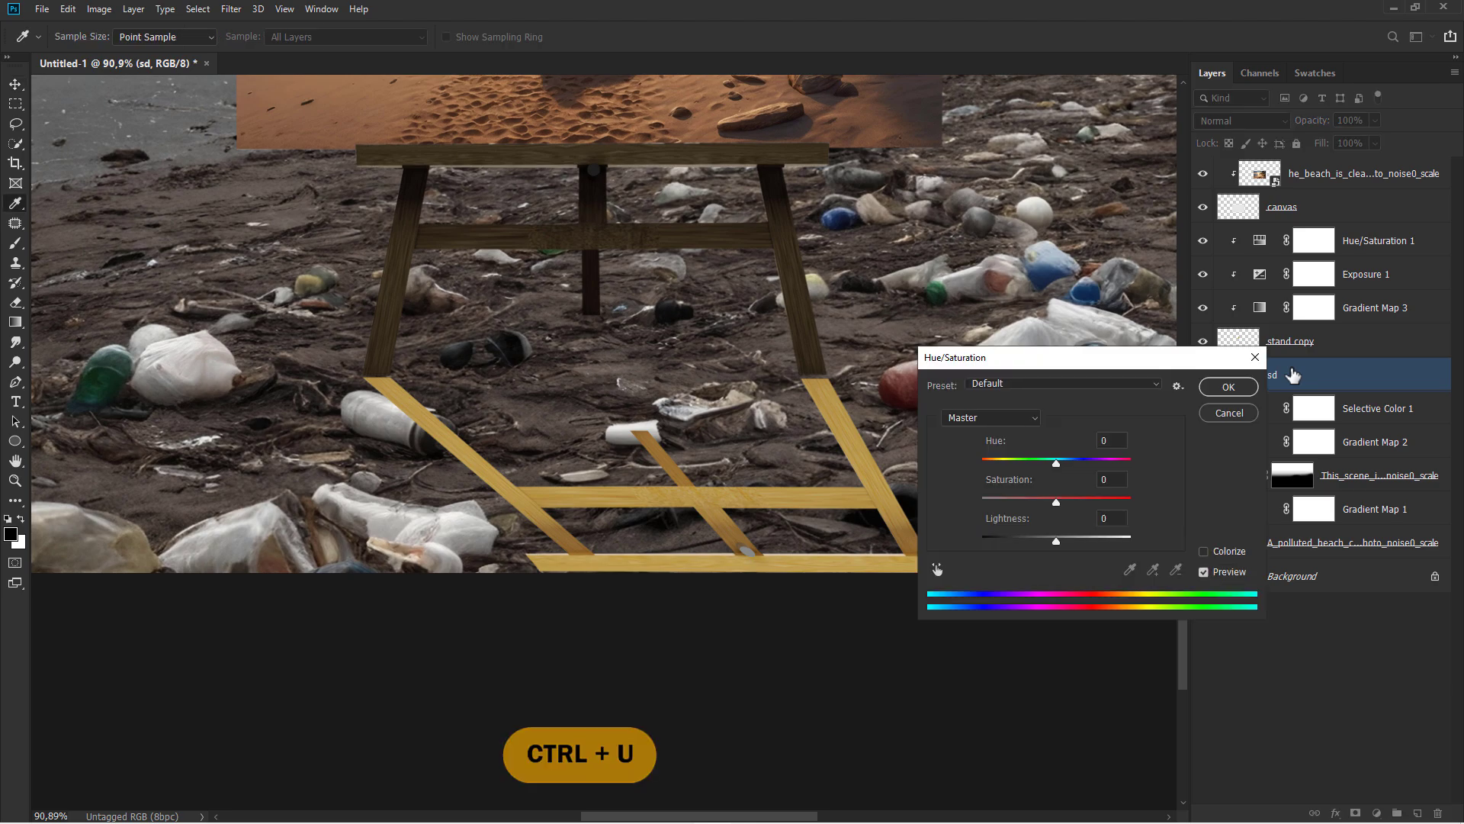
drag(1057, 547, 923, 547)
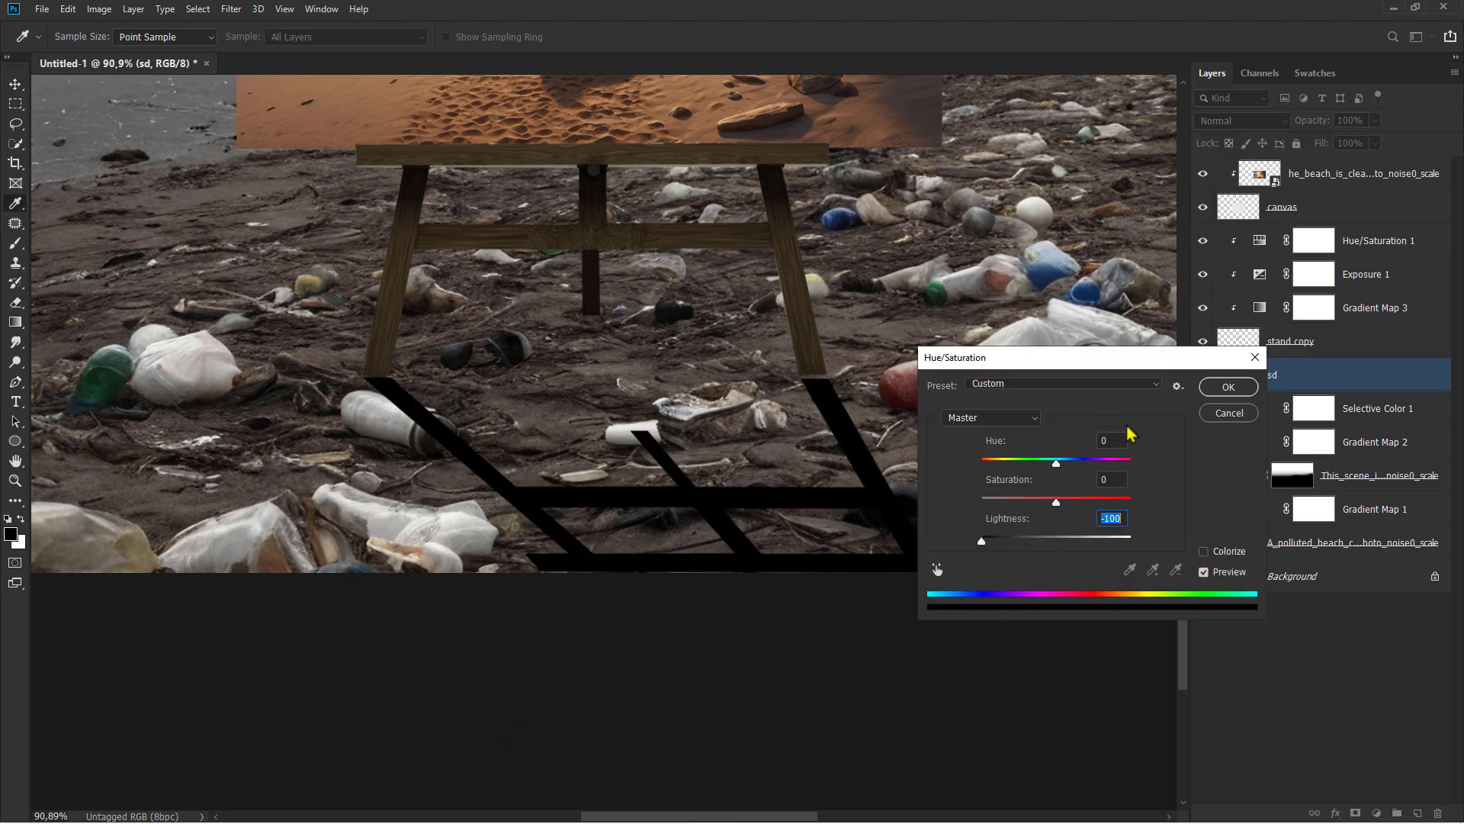
click(1228, 387)
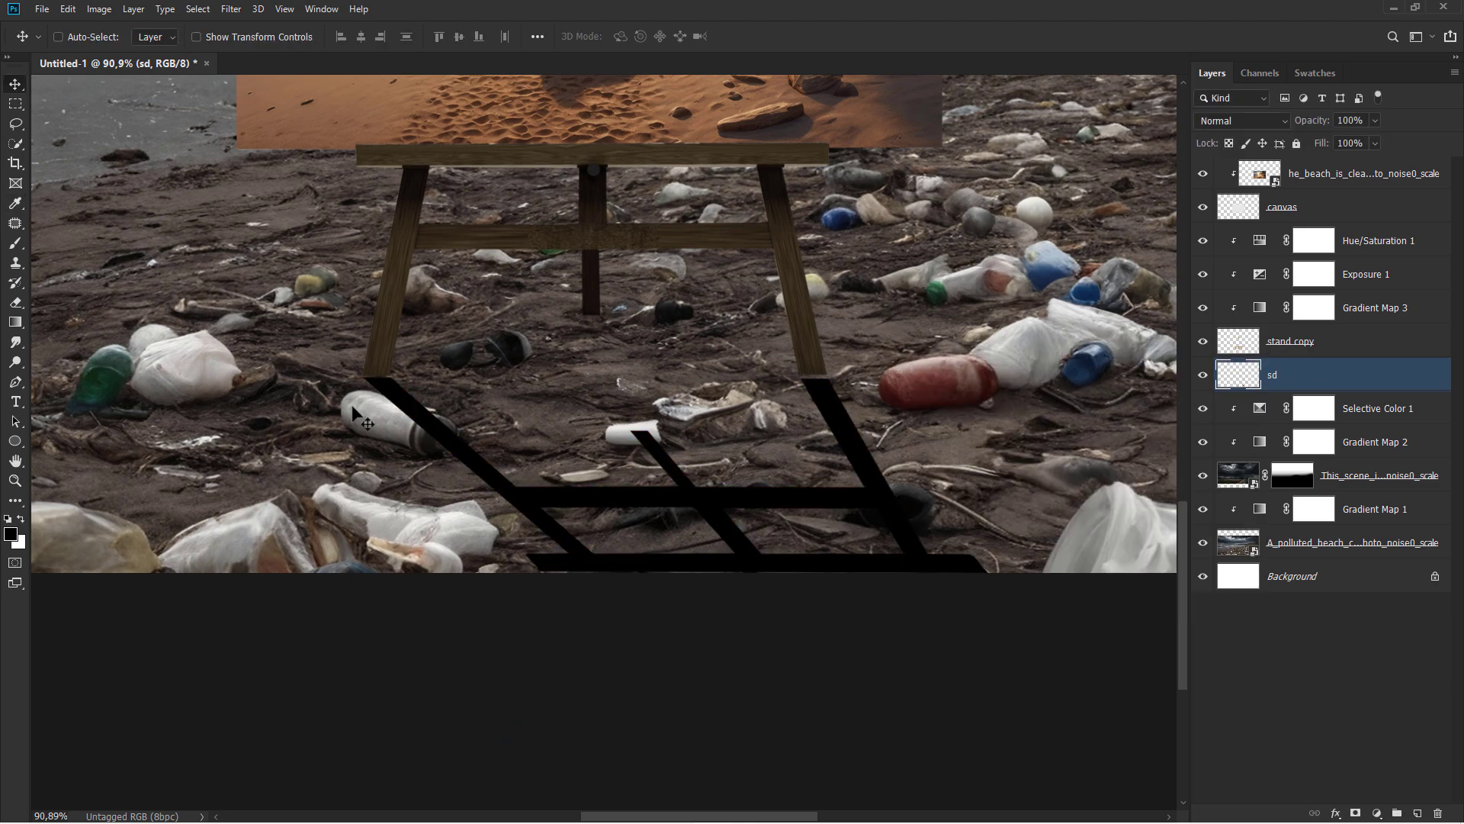
Outline a slanted strip from the easel's rear foot to the shadow's far bar with the Pen tool and convert it into a selection
click(25, 385)
click(69, 377)
scroll(592, 347, up, 2)
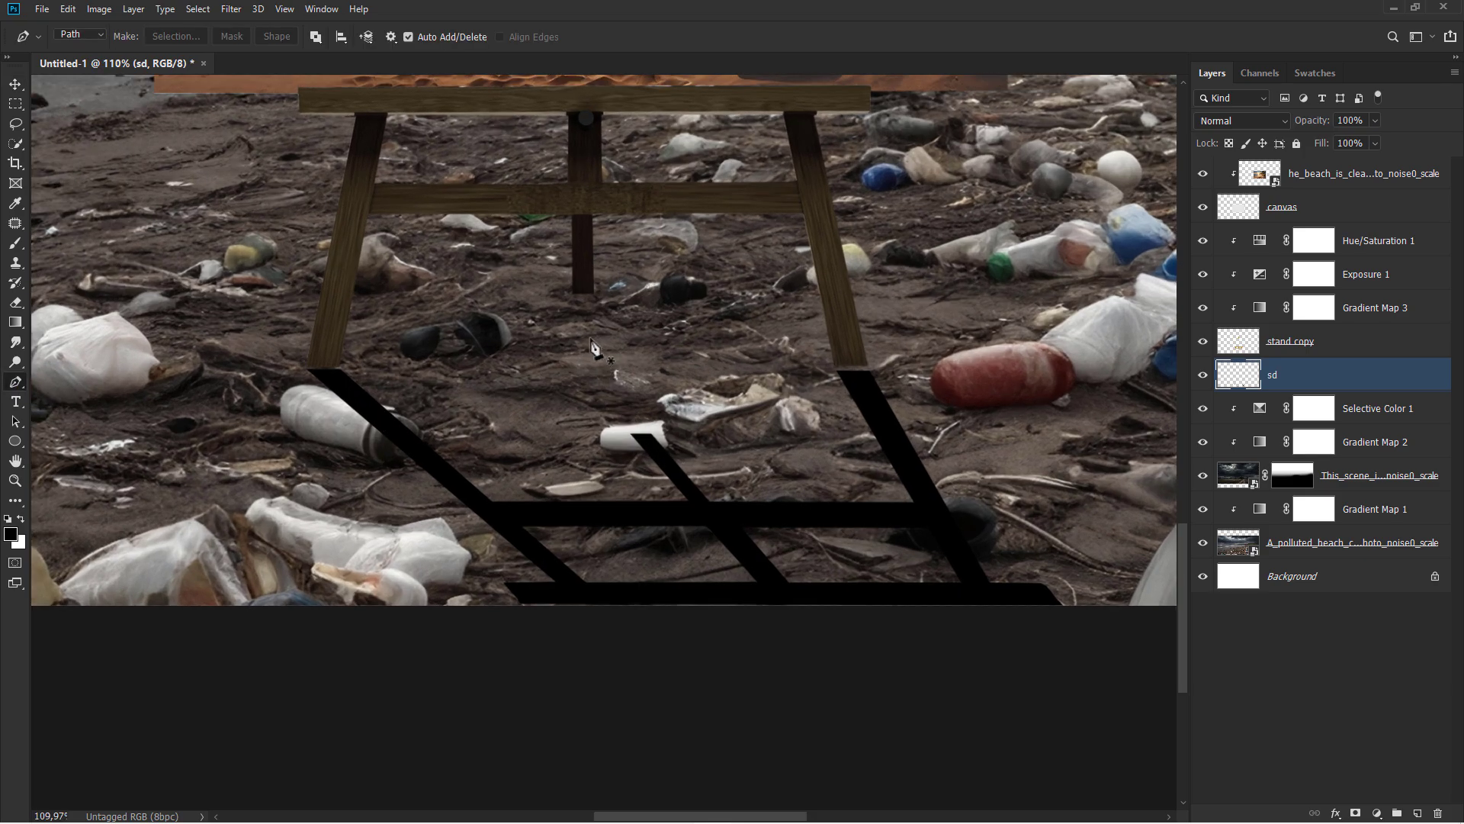
click(573, 292)
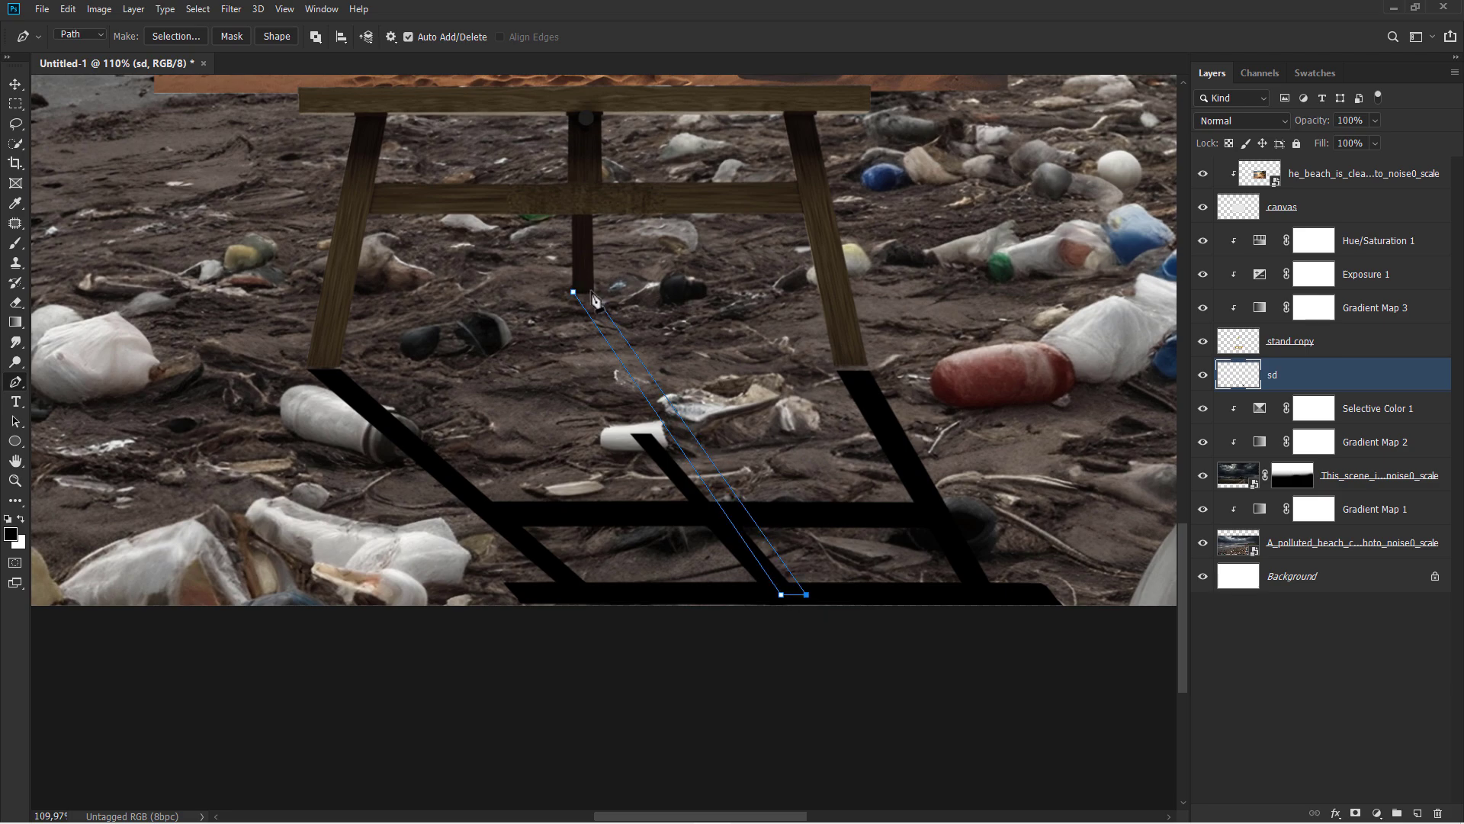
right_click(622, 300)
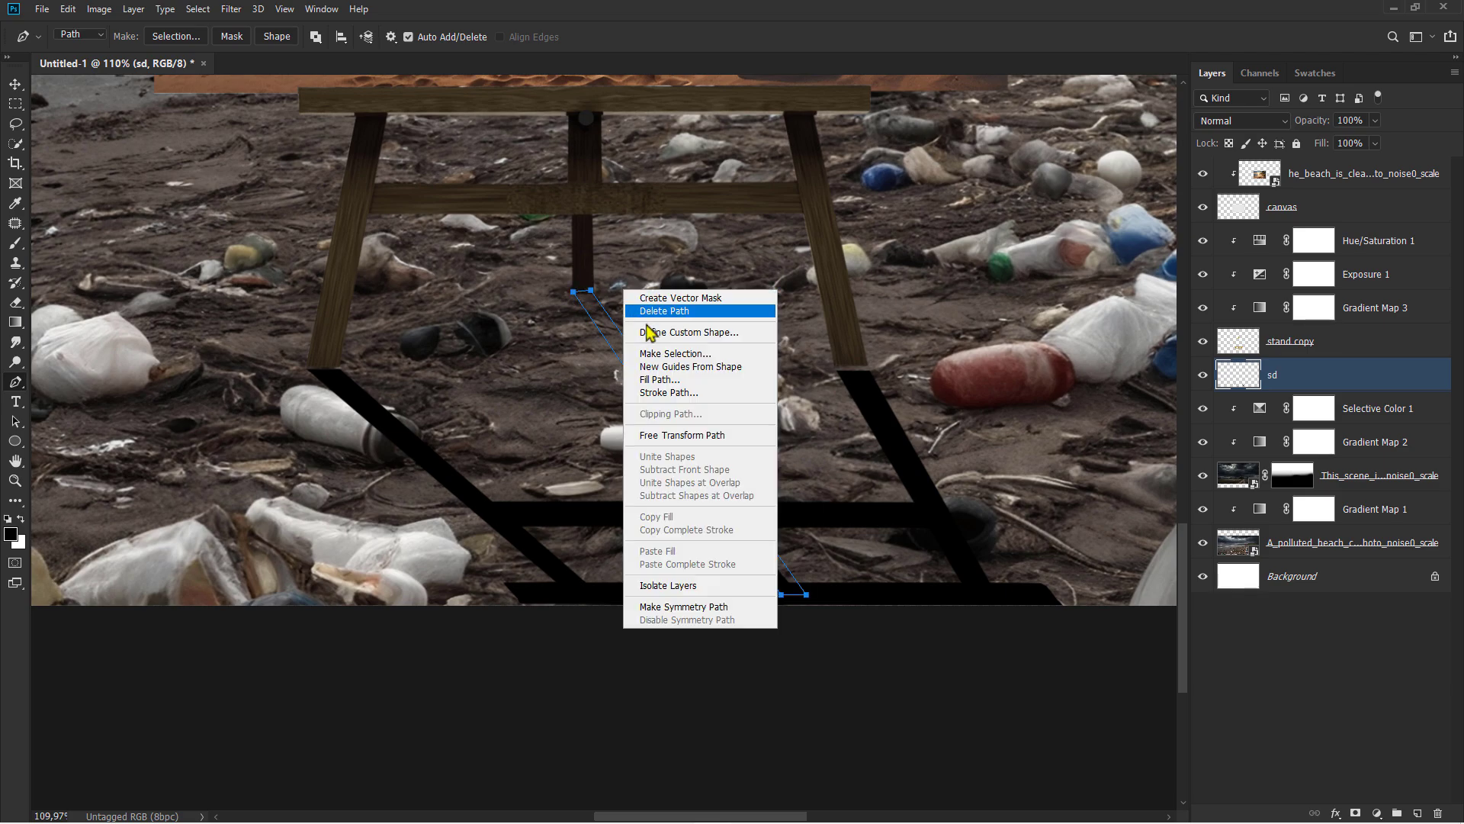
click(671, 312)
click(822, 219)
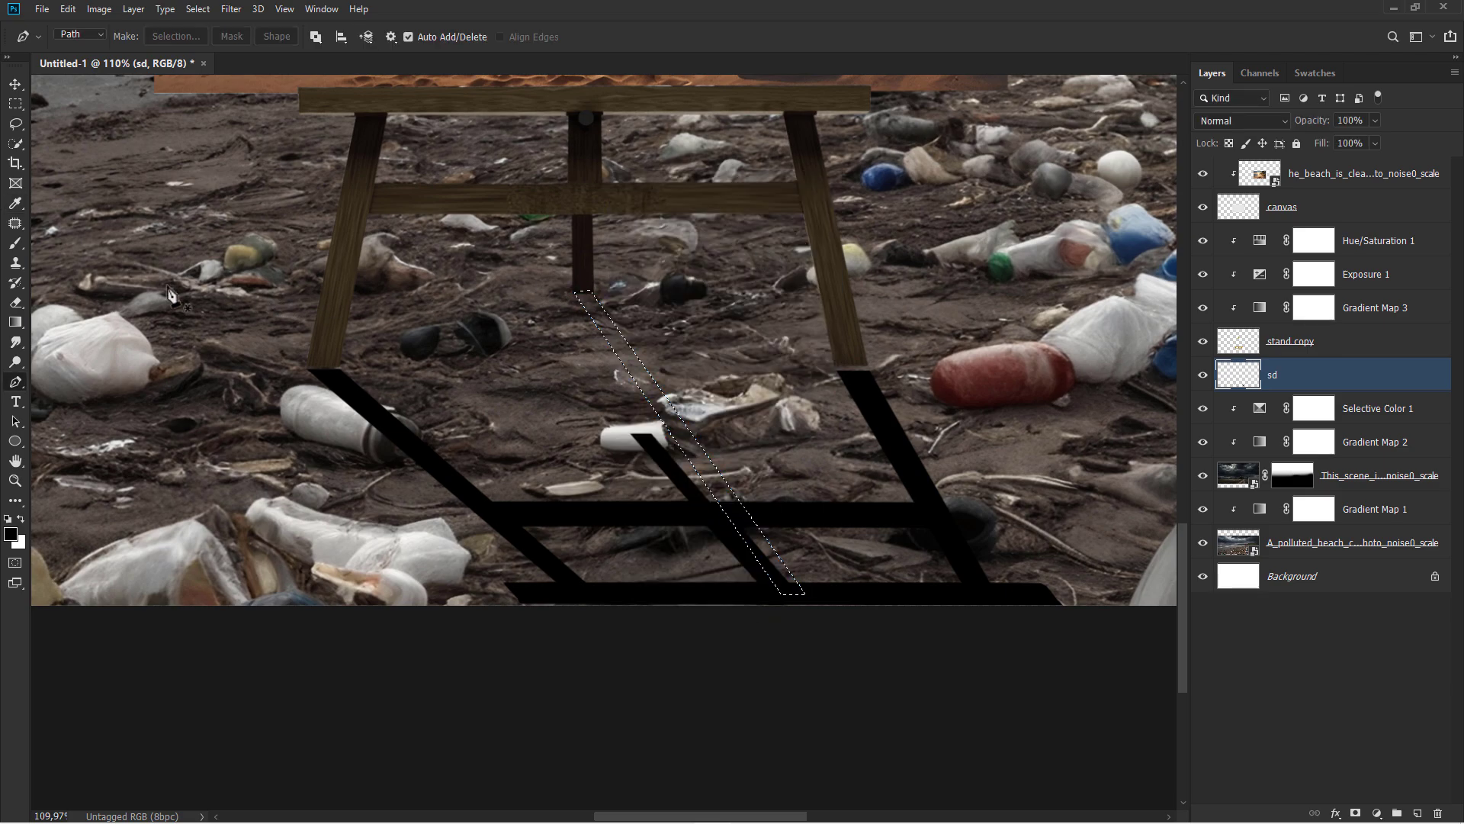
Fill the selected strip with black on the sd layer using the Brush at 100% flow, and deselect
right_click(16, 242)
click(61, 237)
click(461, 36)
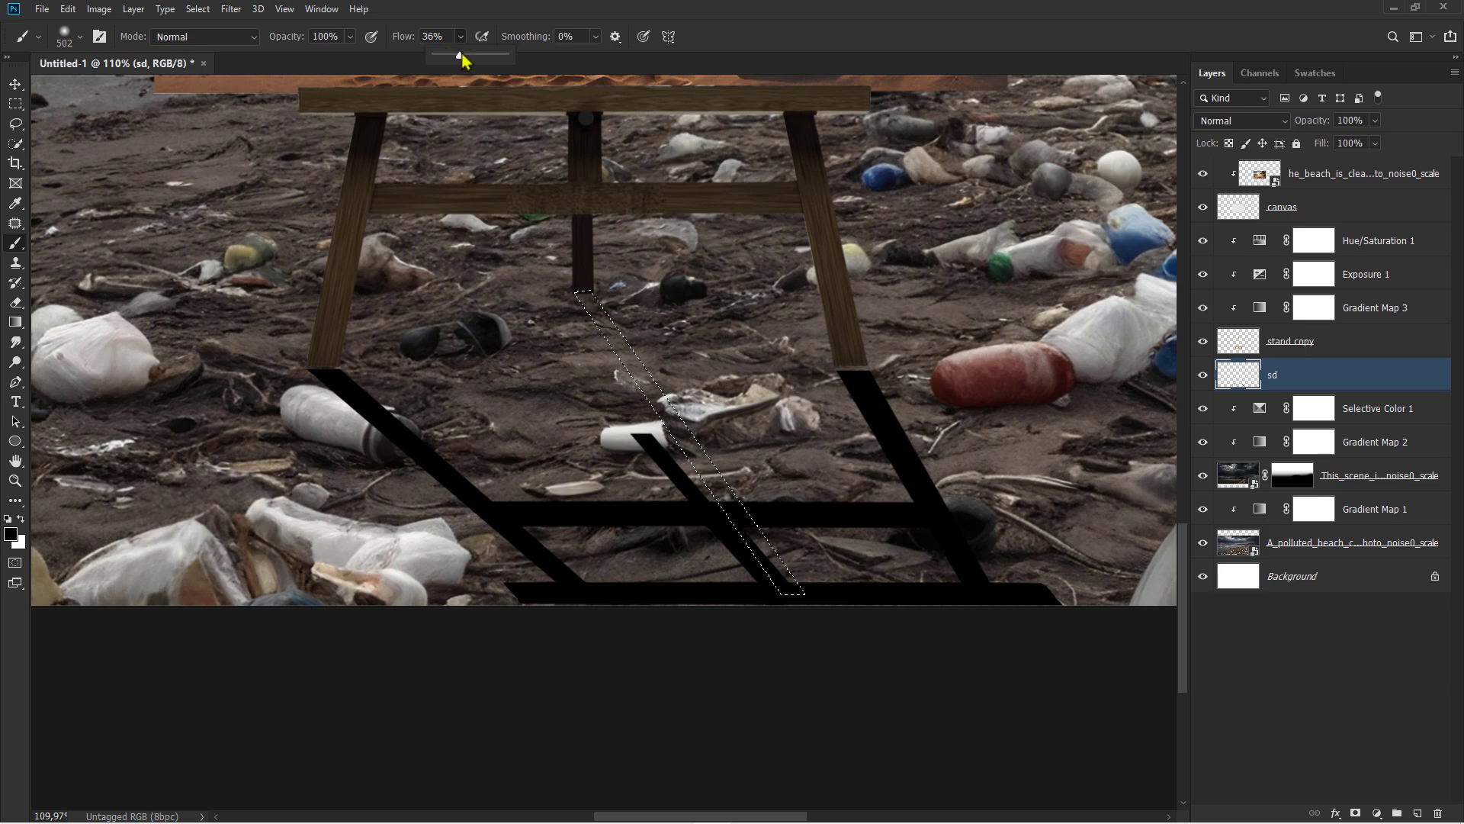
drag(464, 55, 505, 55)
mouse_move(603, 297)
mouse_down()
mouse_move(605, 327)
mouse_move(752, 540)
mouse_up()
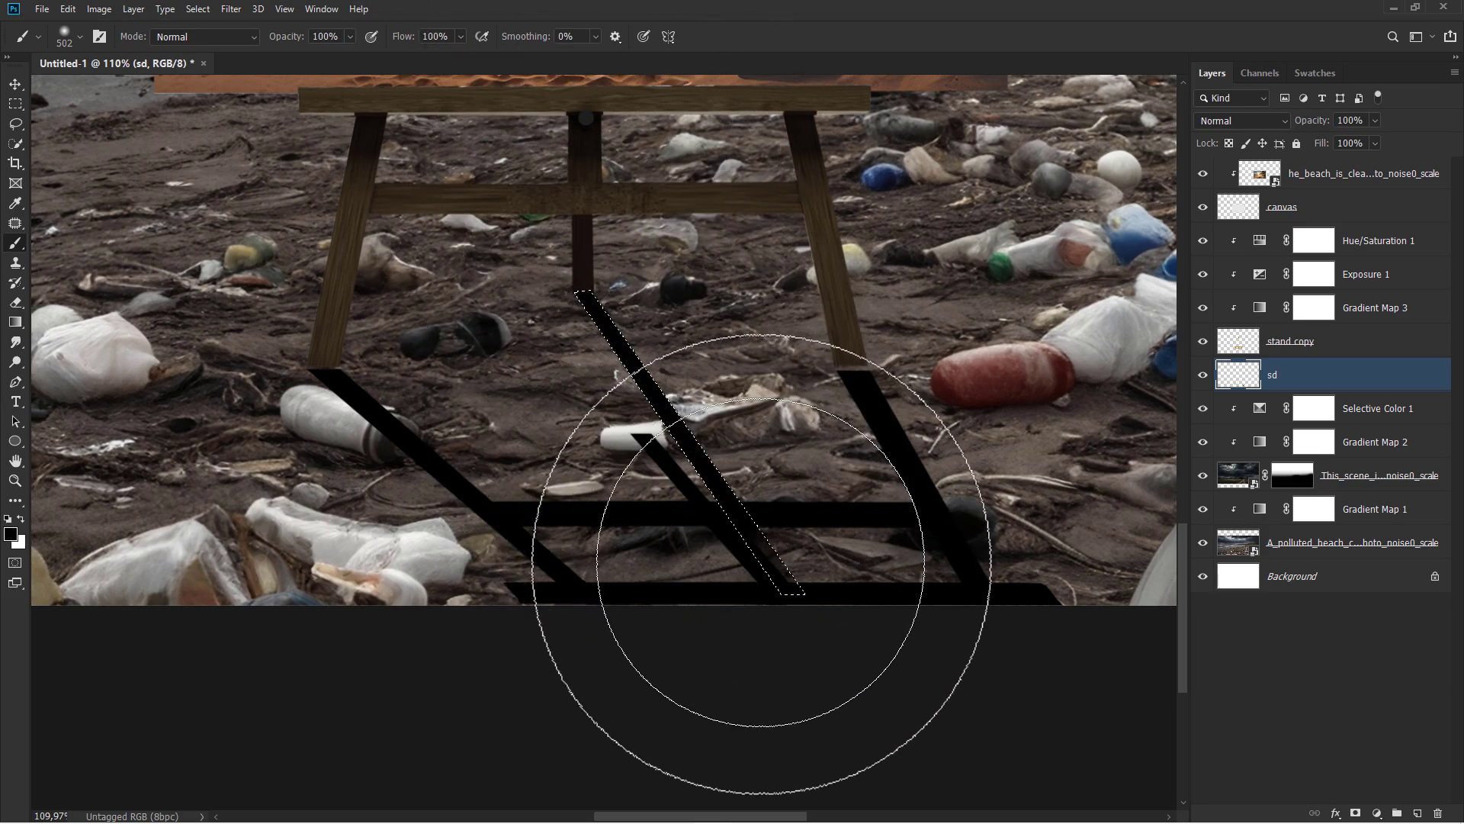
key(ctrl+d)
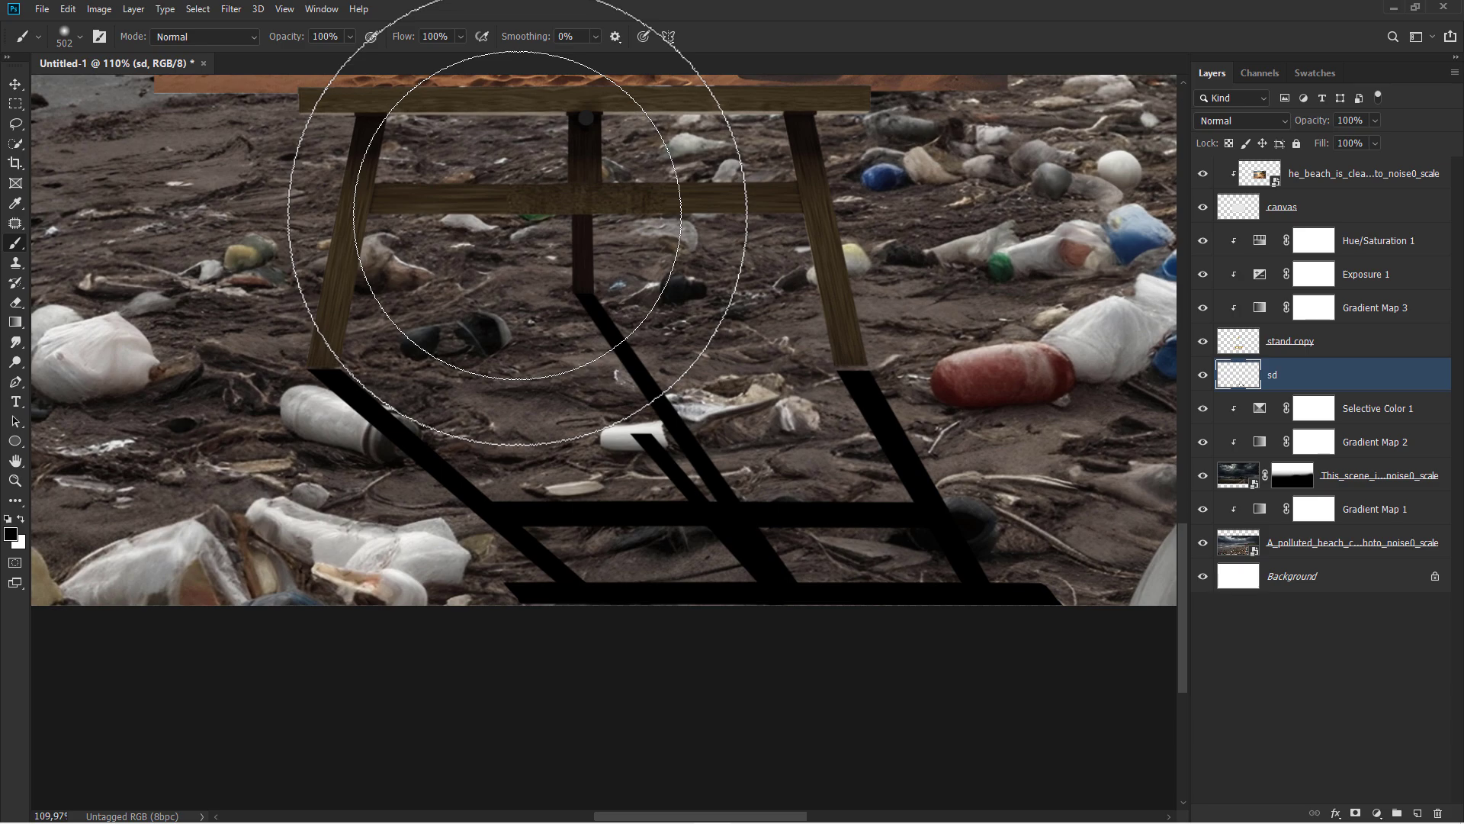
Erase the leftover short middle strip above the shadow's crossbar with the Eraser at 100% flow and a small brush
click(15, 302)
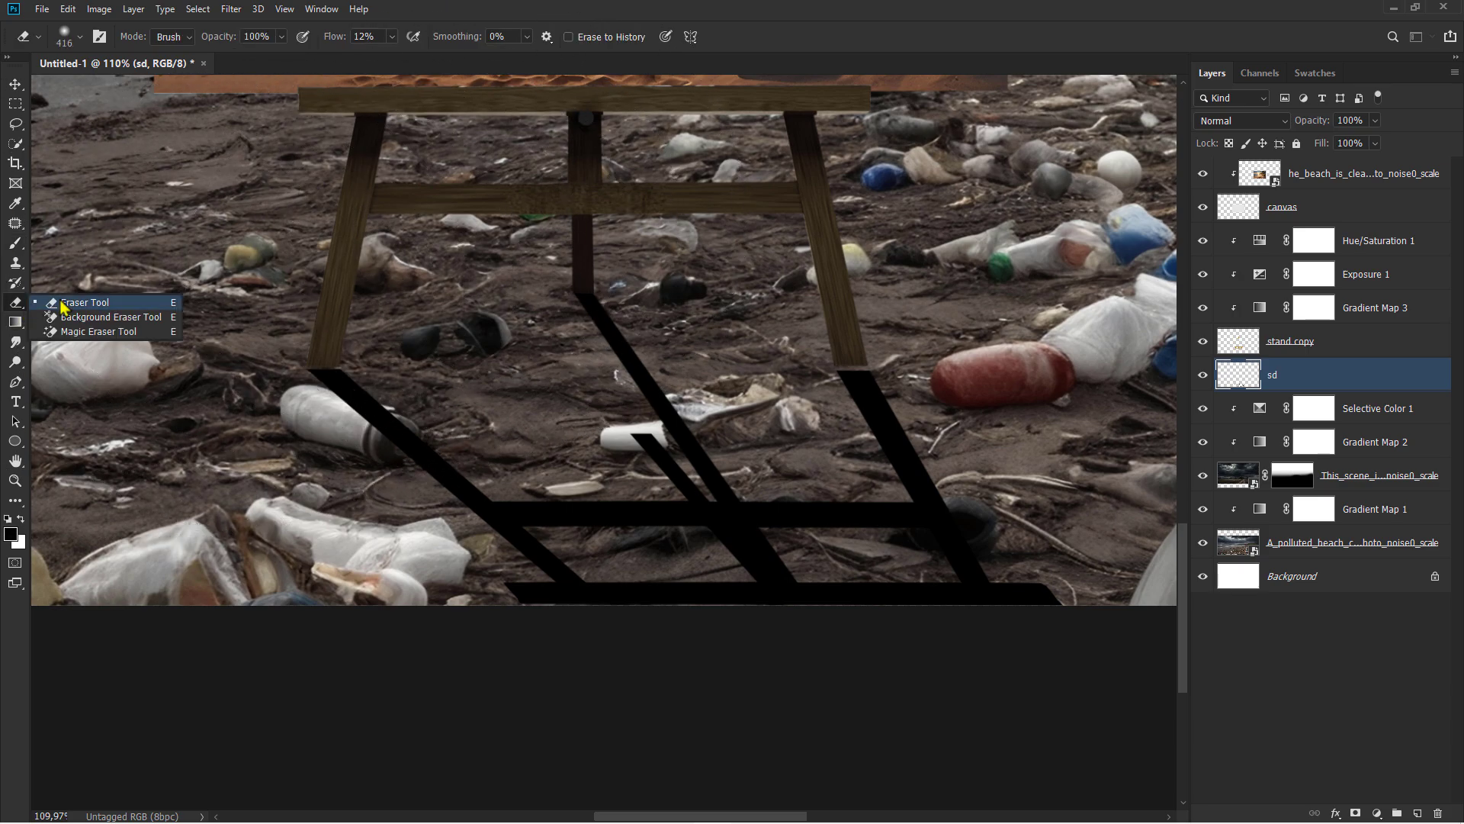
click(61, 302)
drag(423, 332, 307, 331)
click(391, 36)
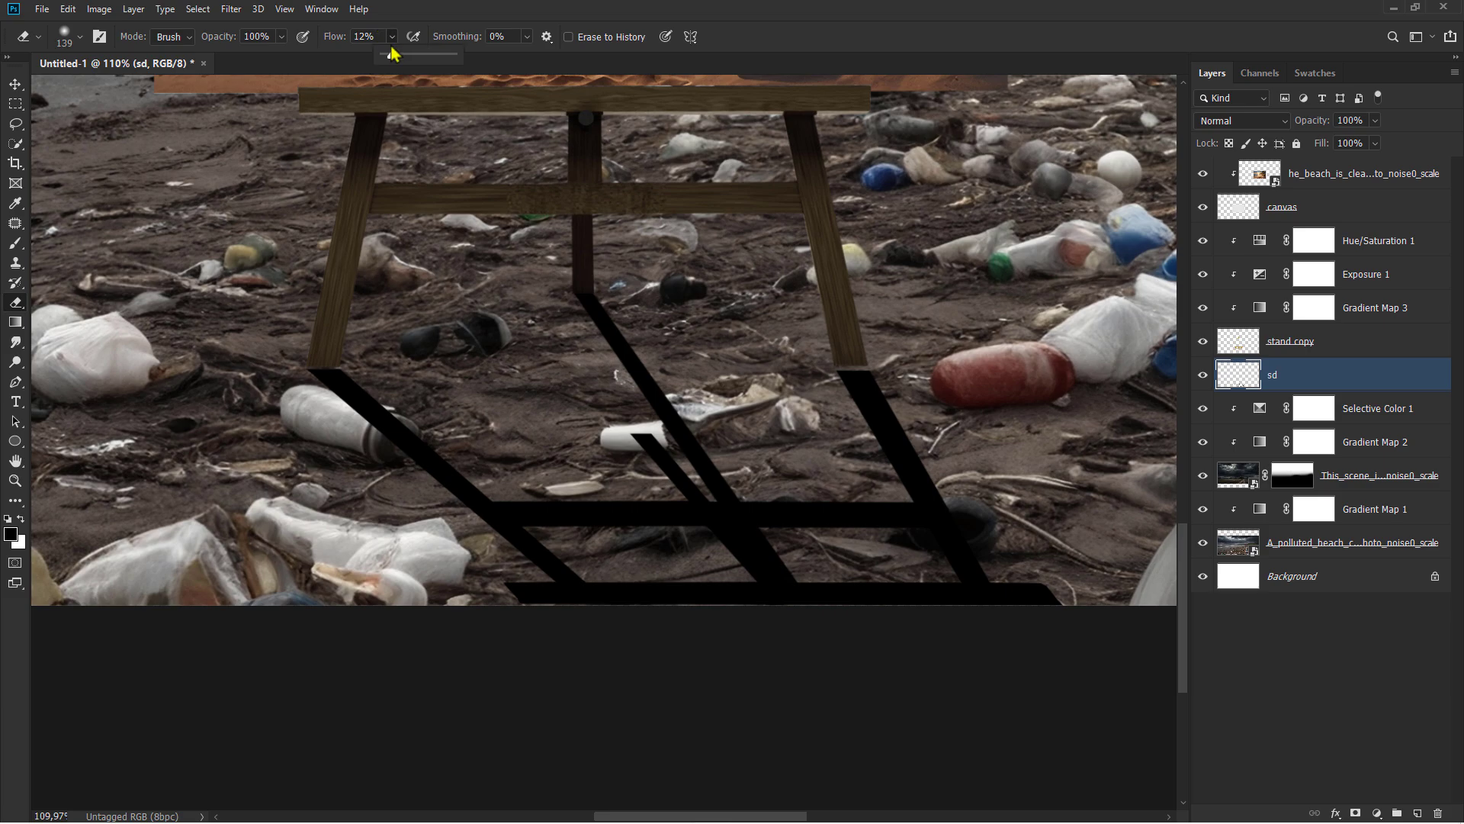
right_click(572, 186)
click(662, 349)
drag(465, 421, 385, 424)
scroll(680, 495, up, 10)
drag(754, 496, 565, 488)
scroll(661, 441, down, 3)
mouse_move(665, 441)
mouse_down()
mouse_move(707, 457)
mouse_move(583, 450)
mouse_move(645, 449)
mouse_move(641, 411)
mouse_move(517, 247)
mouse_move(442, 182)
mouse_move(397, 211)
mouse_move(508, 299)
mouse_move(581, 419)
mouse_move(572, 383)
mouse_up()
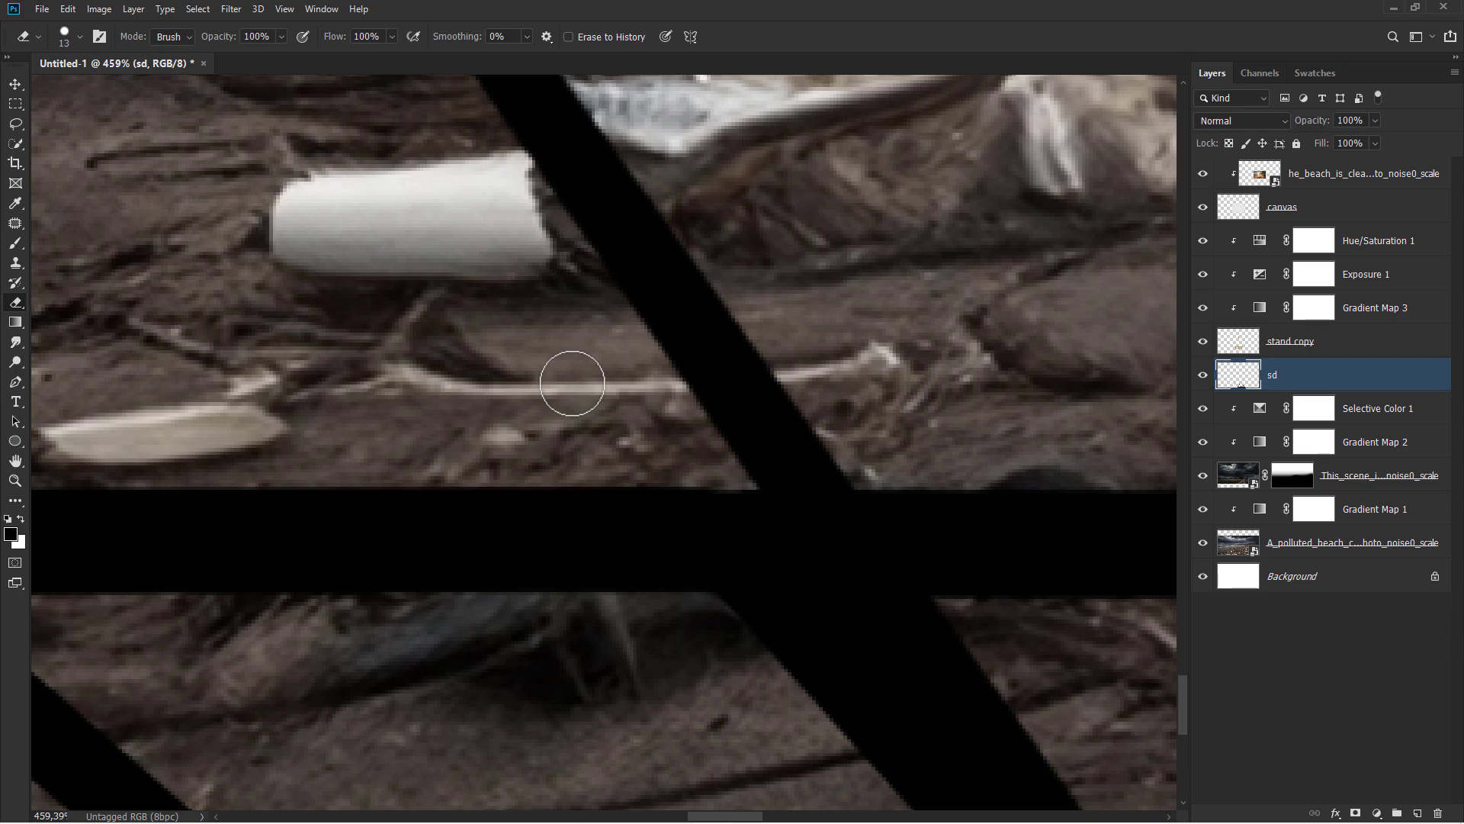
Nudge the sd shadow layer slightly upward so that it meets the easel's feet
key(ctrl+0)
scroll(653, 707, up, 5)
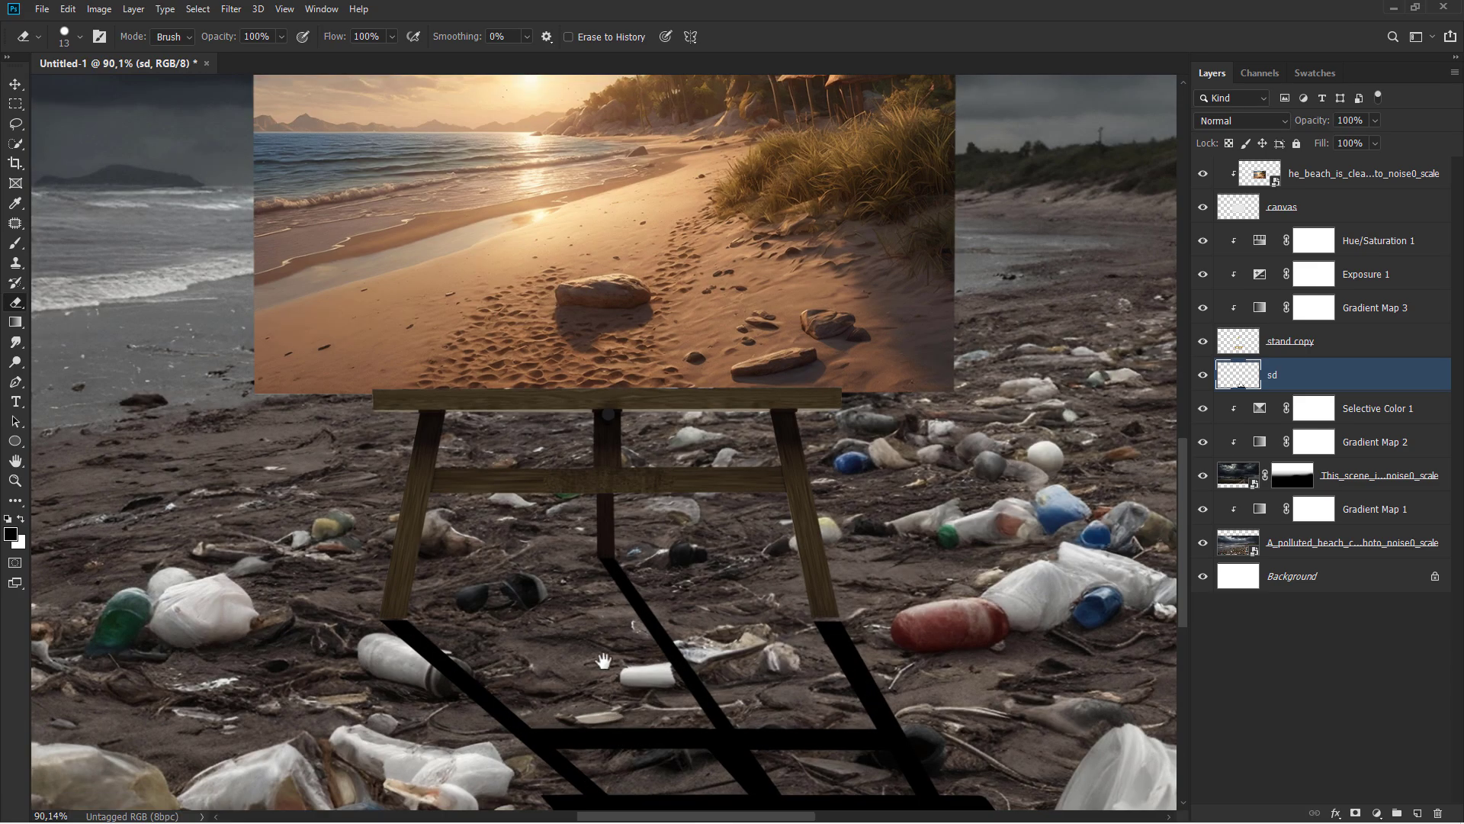
drag(604, 661, 603, 572)
key(v)
key(Up)
key(Up)
key(Up)
key(Up)
key(Up)
key(Up)
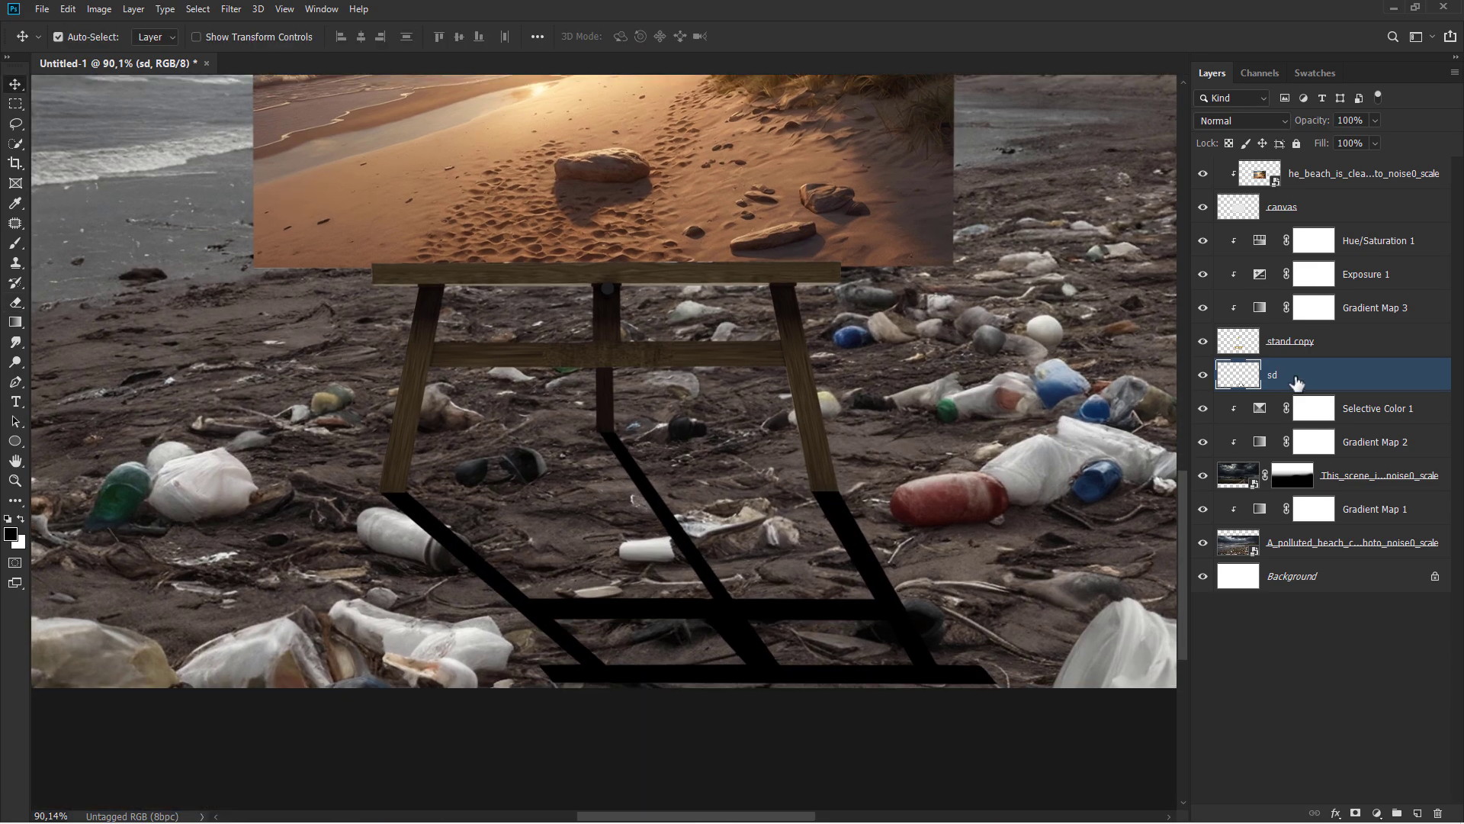
Warp the sd shadow layer slightly downward so its bars curve with the ground, and apply the transform
key(ctrl+t)
drag(775, 585, 674, 415)
right_click(658, 406)
click(686, 503)
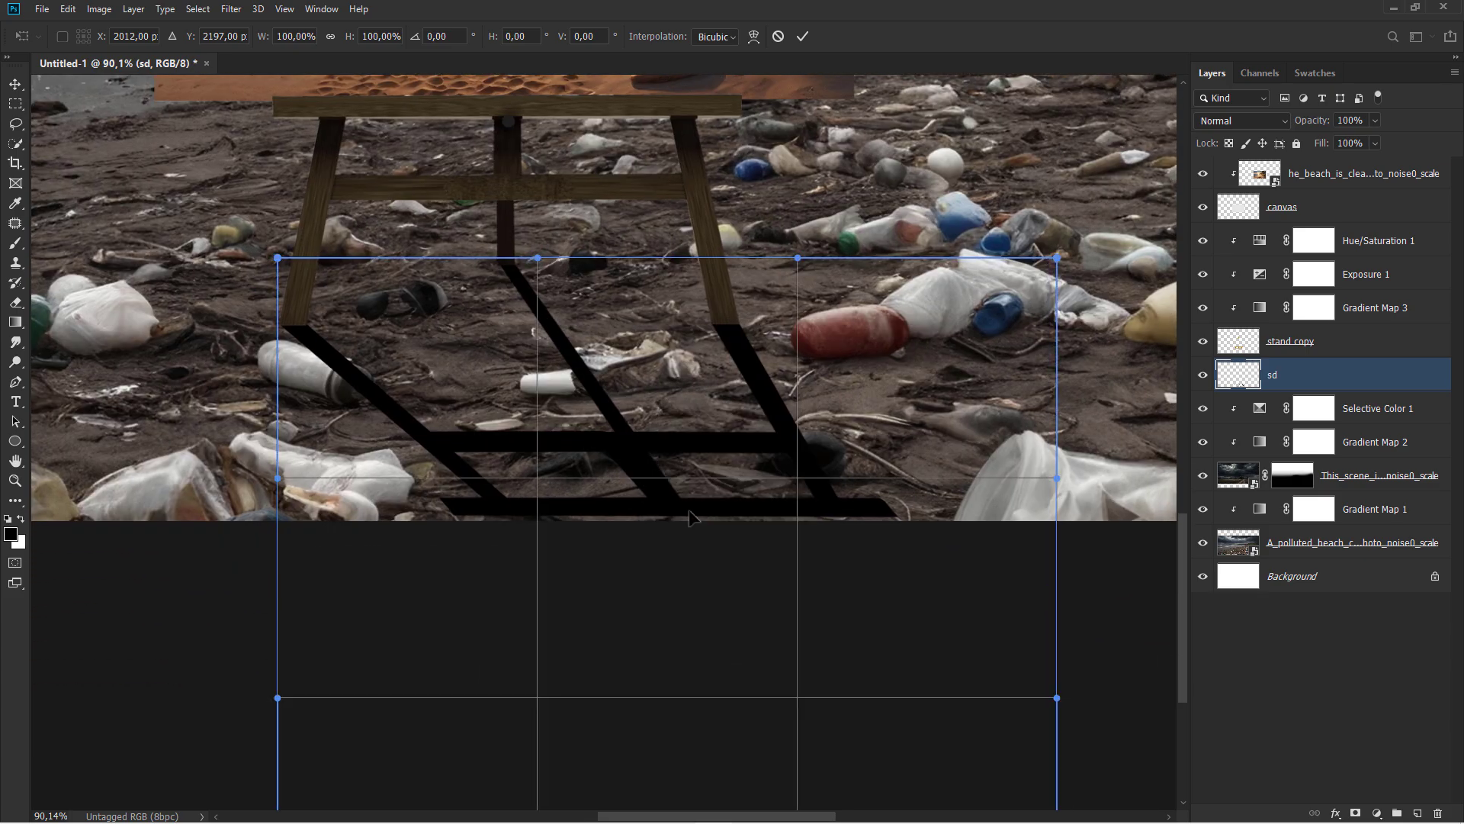
drag(572, 735, 572, 745)
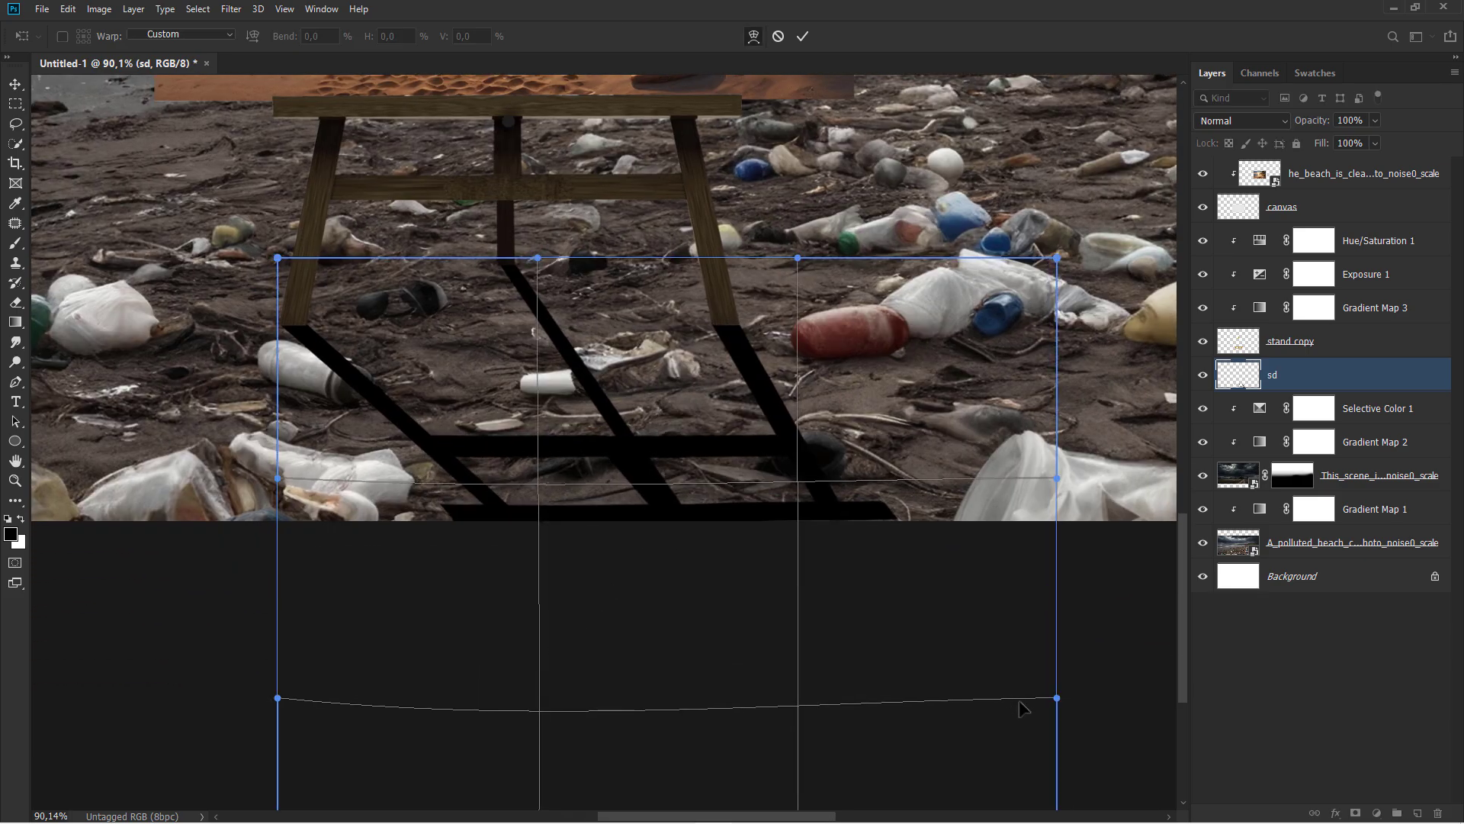
drag(1022, 707, 1026, 713)
click(801, 44)
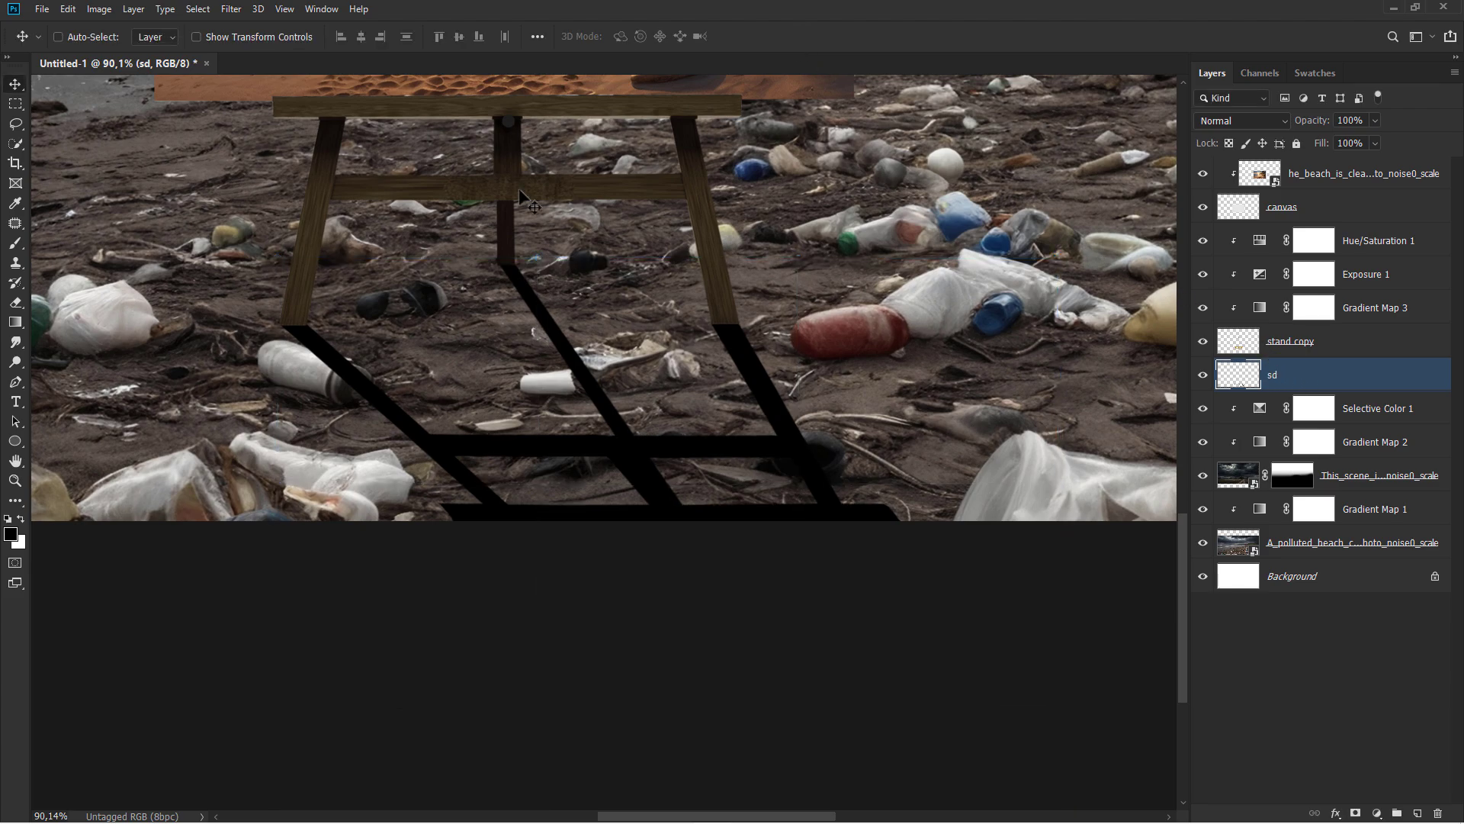
Open the shadow layer in Liquify, show the backdrop, and push the left leg's shadow where it crosses the white bottle
click(231, 9)
click(287, 137)
key(ctrl+plus)
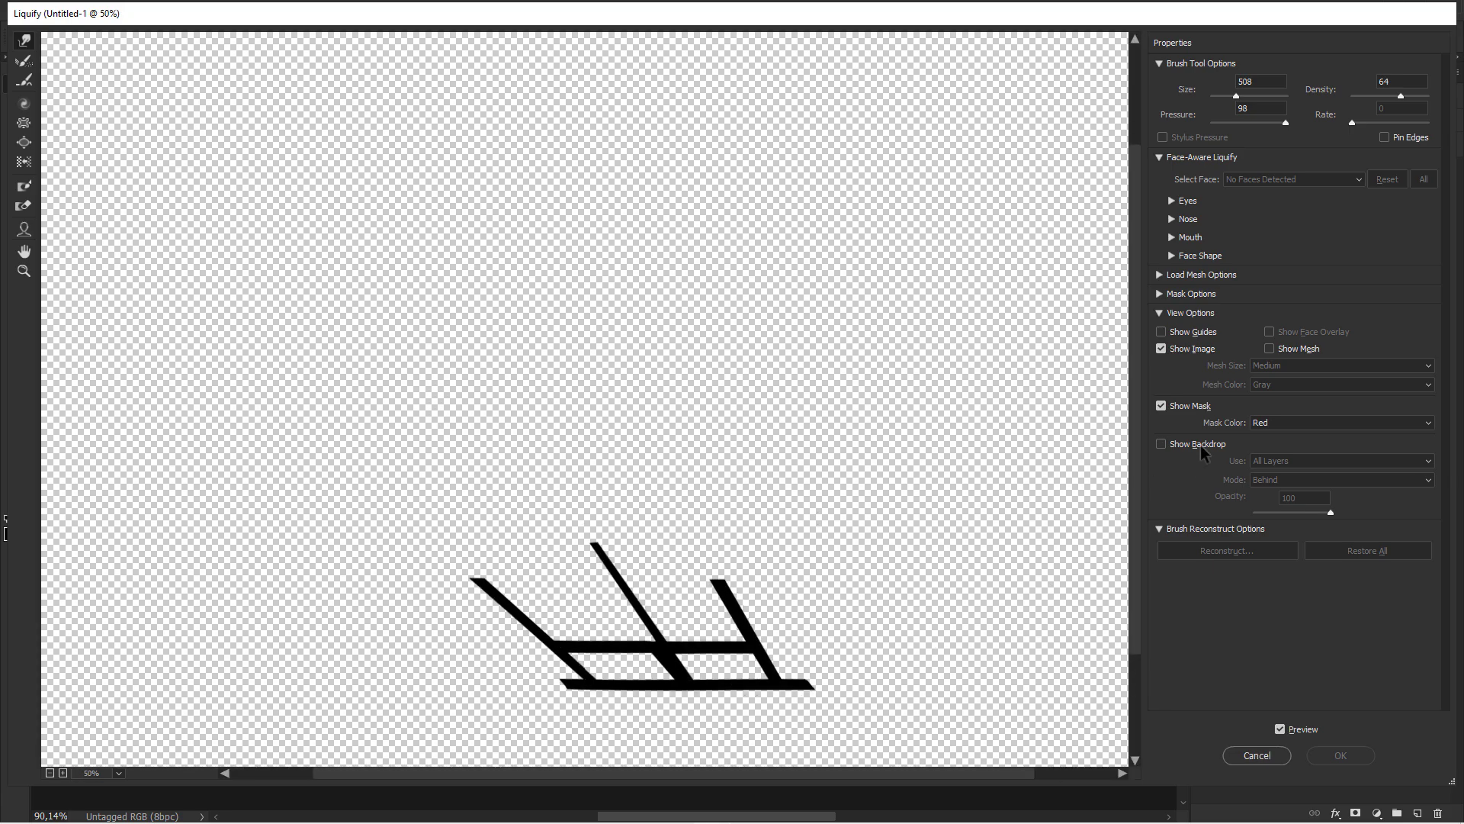
click(1201, 451)
drag(563, 529, 499, 600)
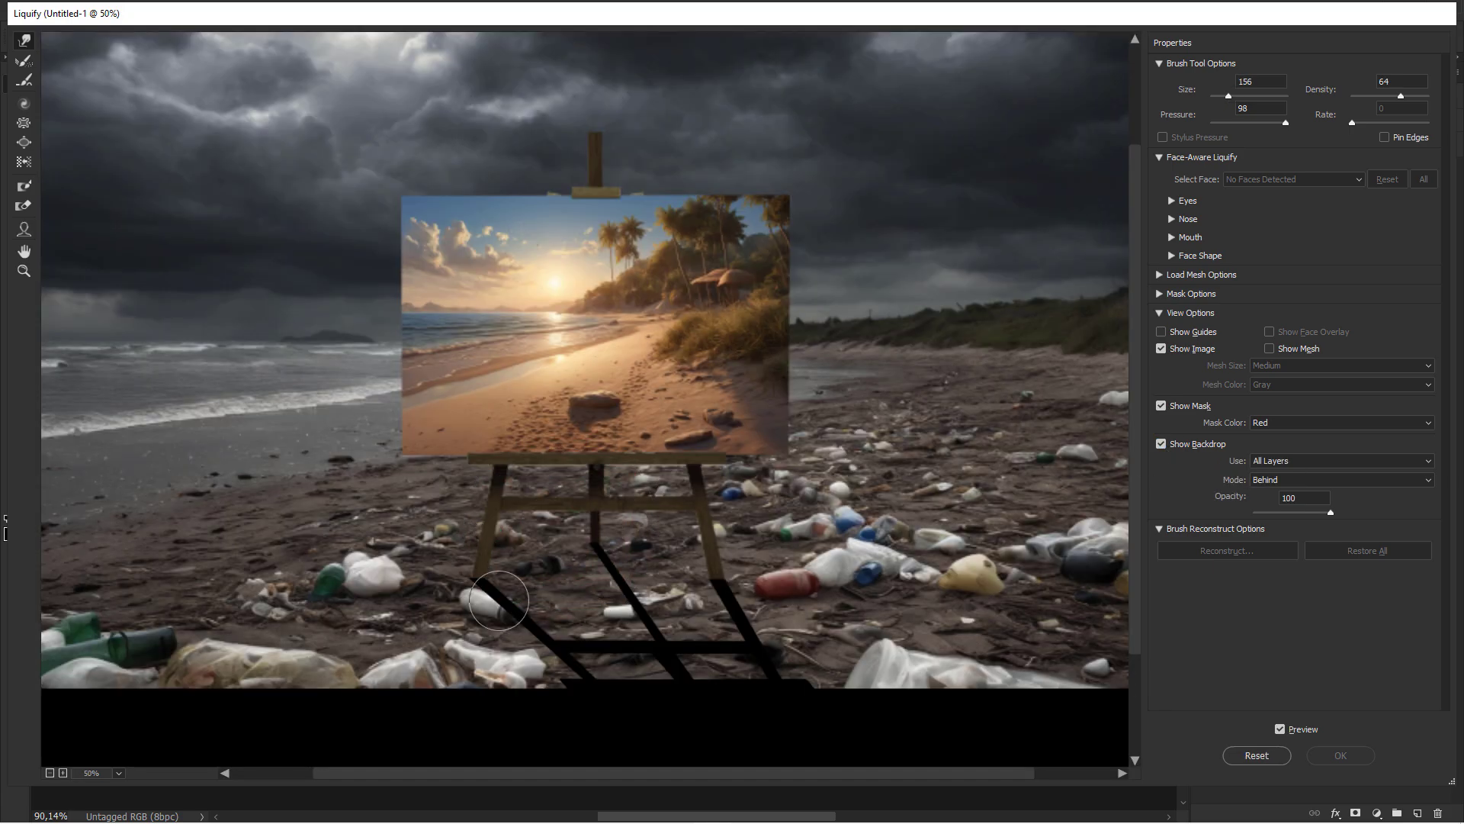
scroll(499, 601, up, 5)
scroll(499, 601, down, 5)
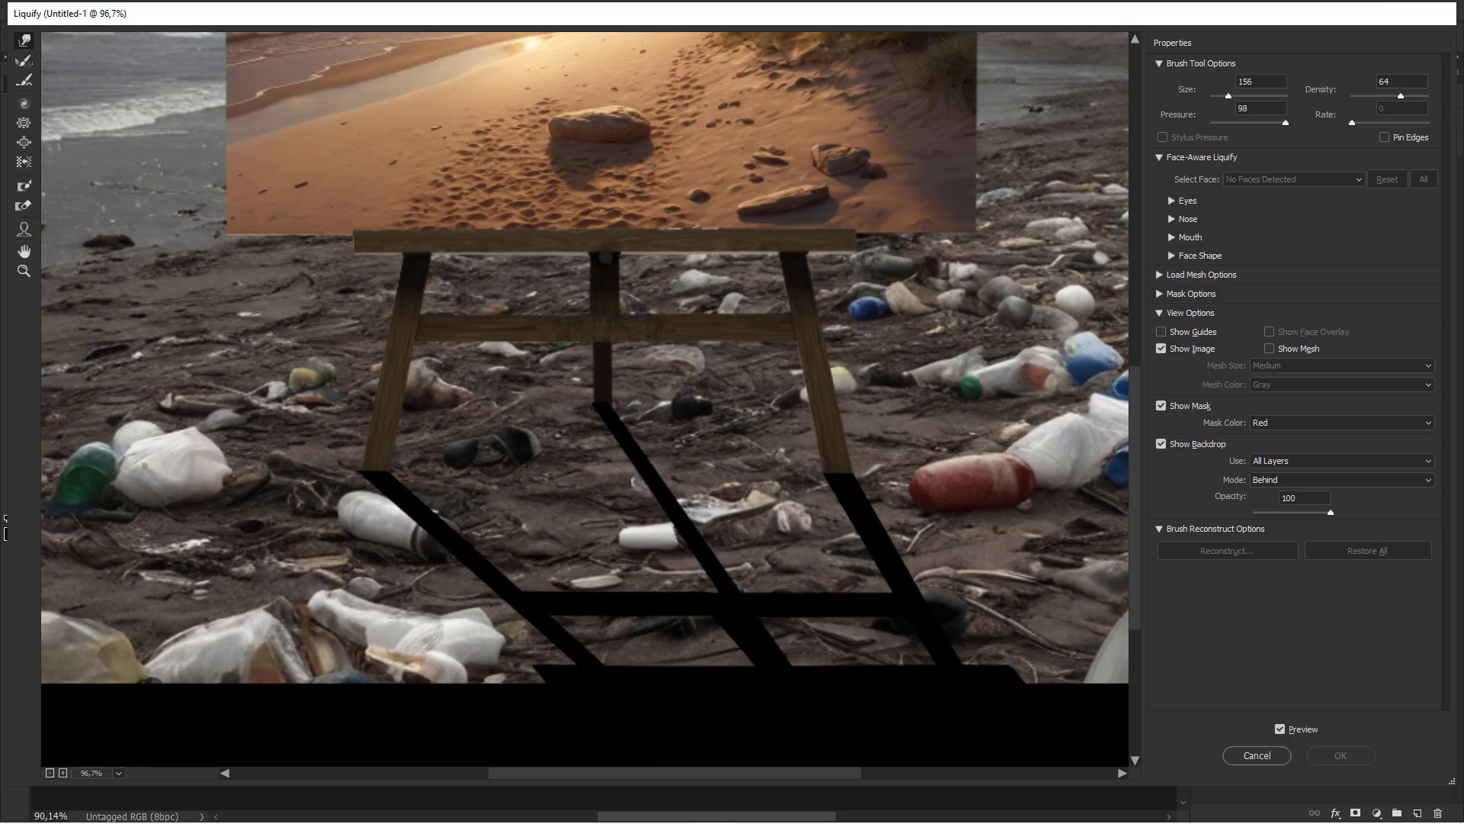
drag(392, 517, 365, 516)
click(432, 525)
Set the Liquify backdrop mode to In Front with opacity 80, and resize the warp brush to 114
click(1272, 512)
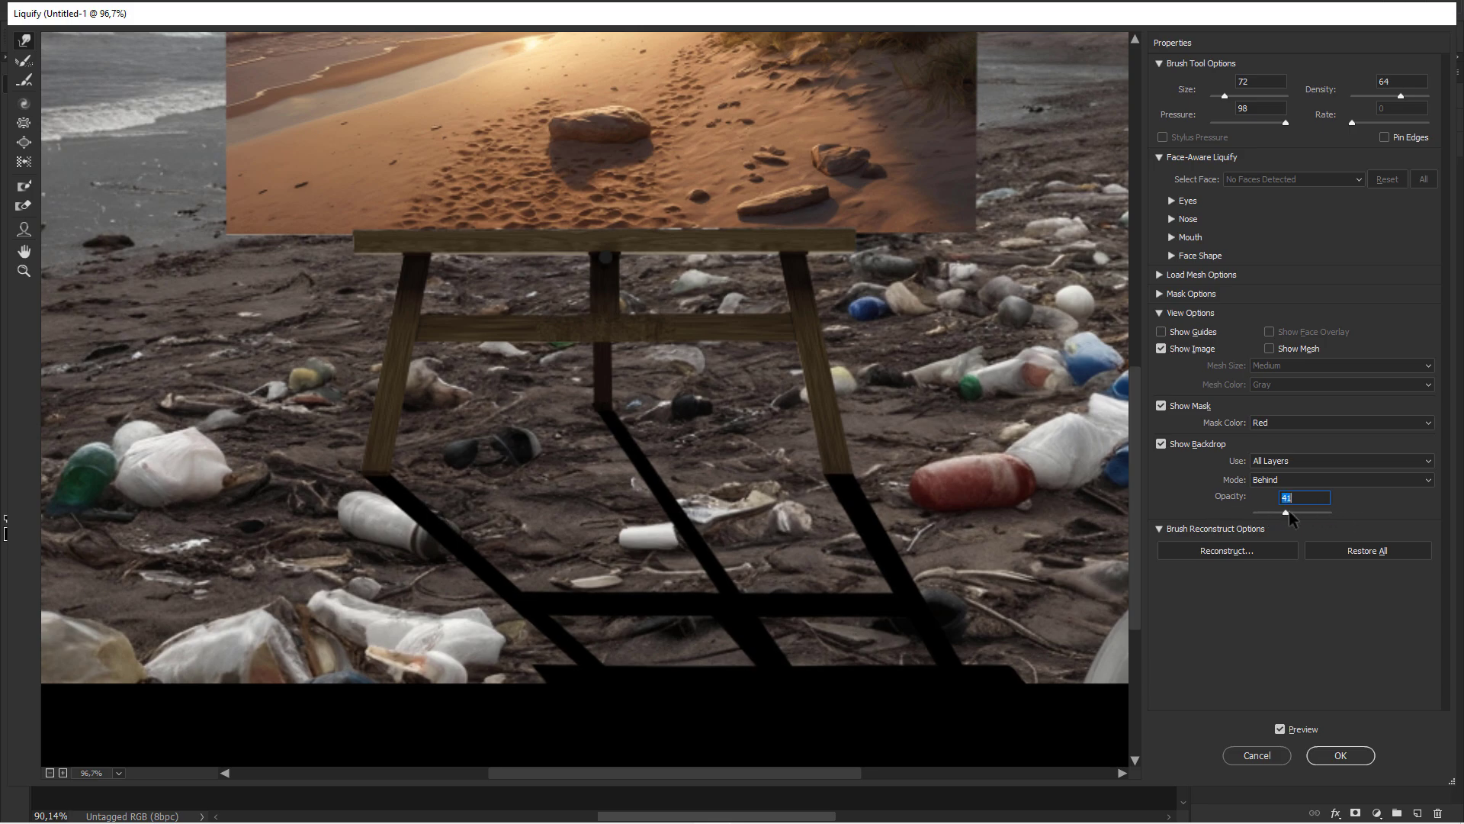
click(1282, 485)
click(1285, 499)
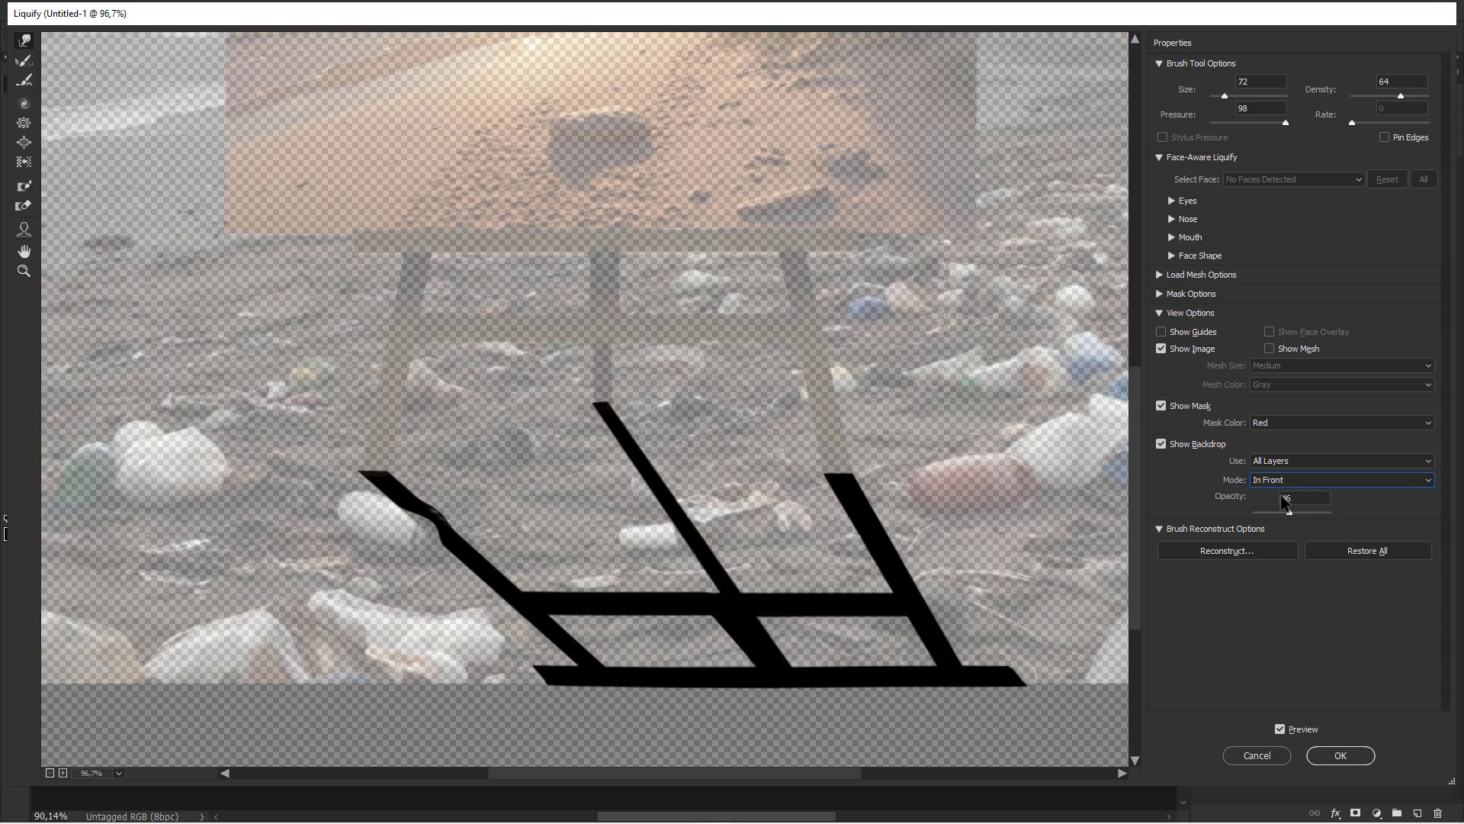
alt+drag(423, 513, 450, 512)
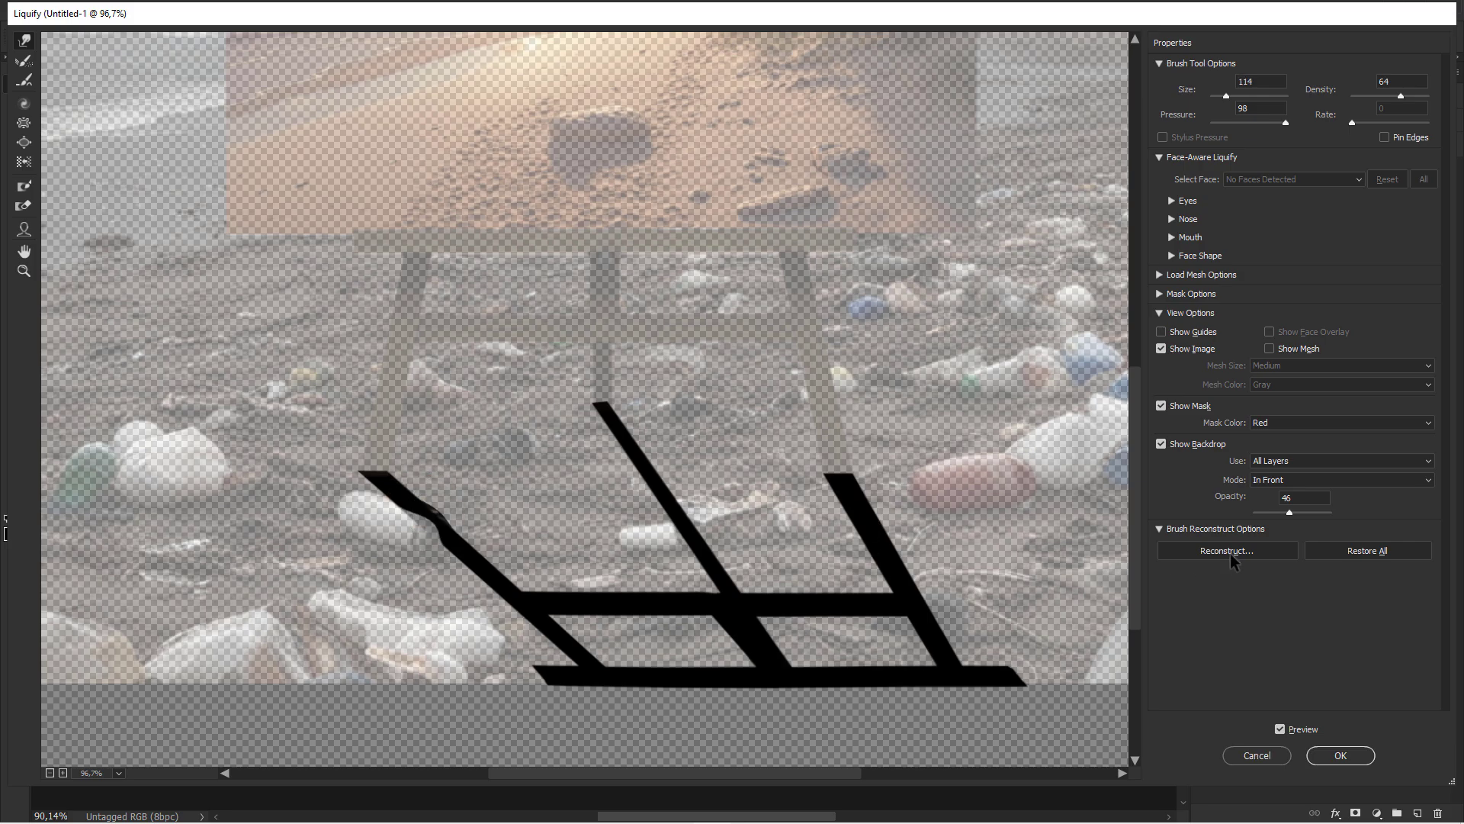
mouse_move(1300, 514)
mouse_down()
mouse_move(1335, 514)
mouse_move(1316, 514)
mouse_up()
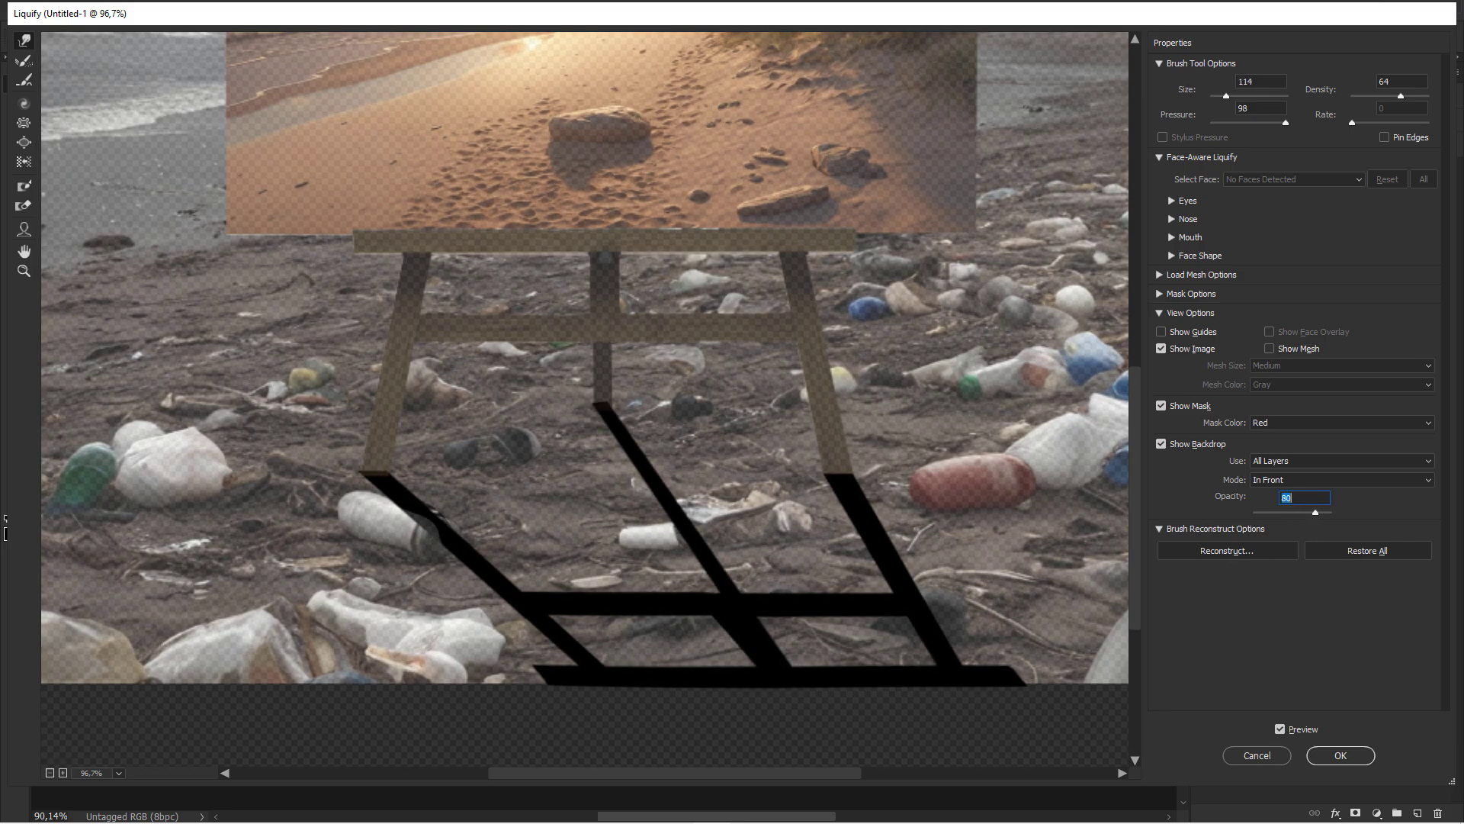
Refine the shadow's bends around the beach litter with the backdrop opacity at about 83, toggle the backdrop to compare, and apply Liquify
mouse_move(462, 495)
mouse_down()
mouse_move(458, 549)
mouse_move(499, 542)
mouse_up()
drag(1334, 514, 1317, 513)
alt+right_click(941, 610)
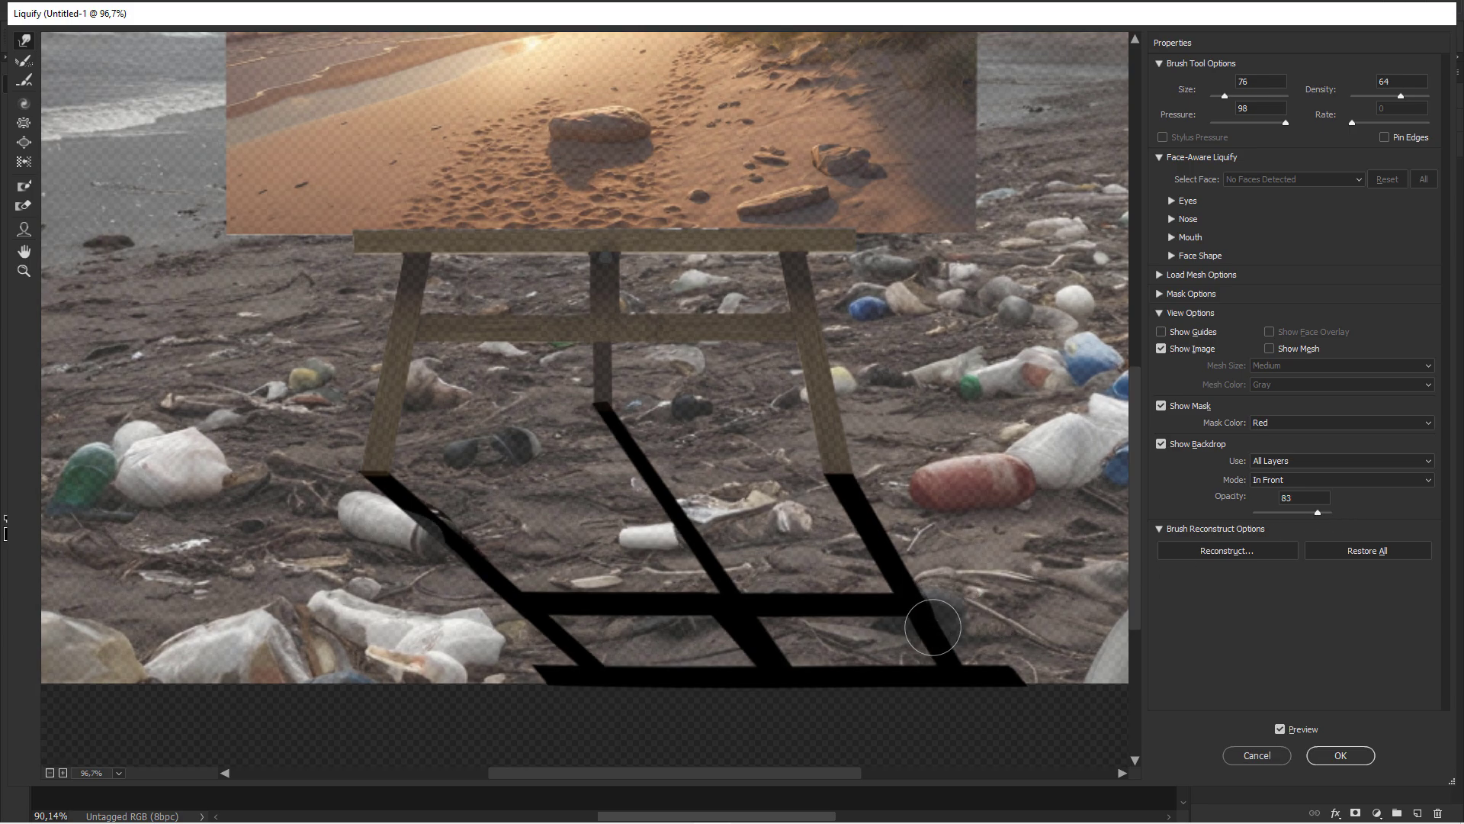
click(1160, 444)
click(1160, 444)
drag(1318, 516, 1324, 517)
click(1340, 755)
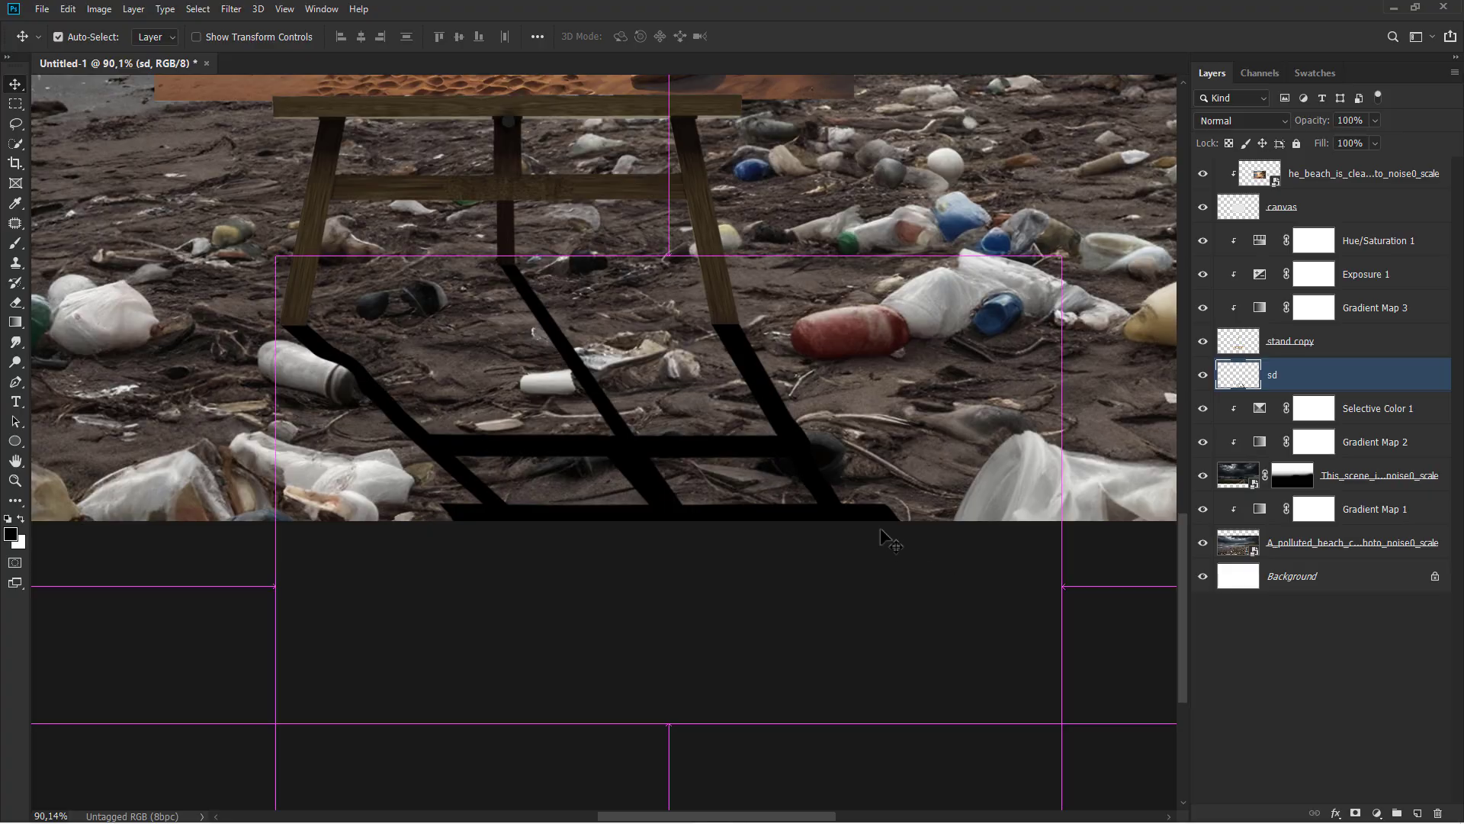
Fit the whole image in view and open the sd layer's options
key(ctrl+0)
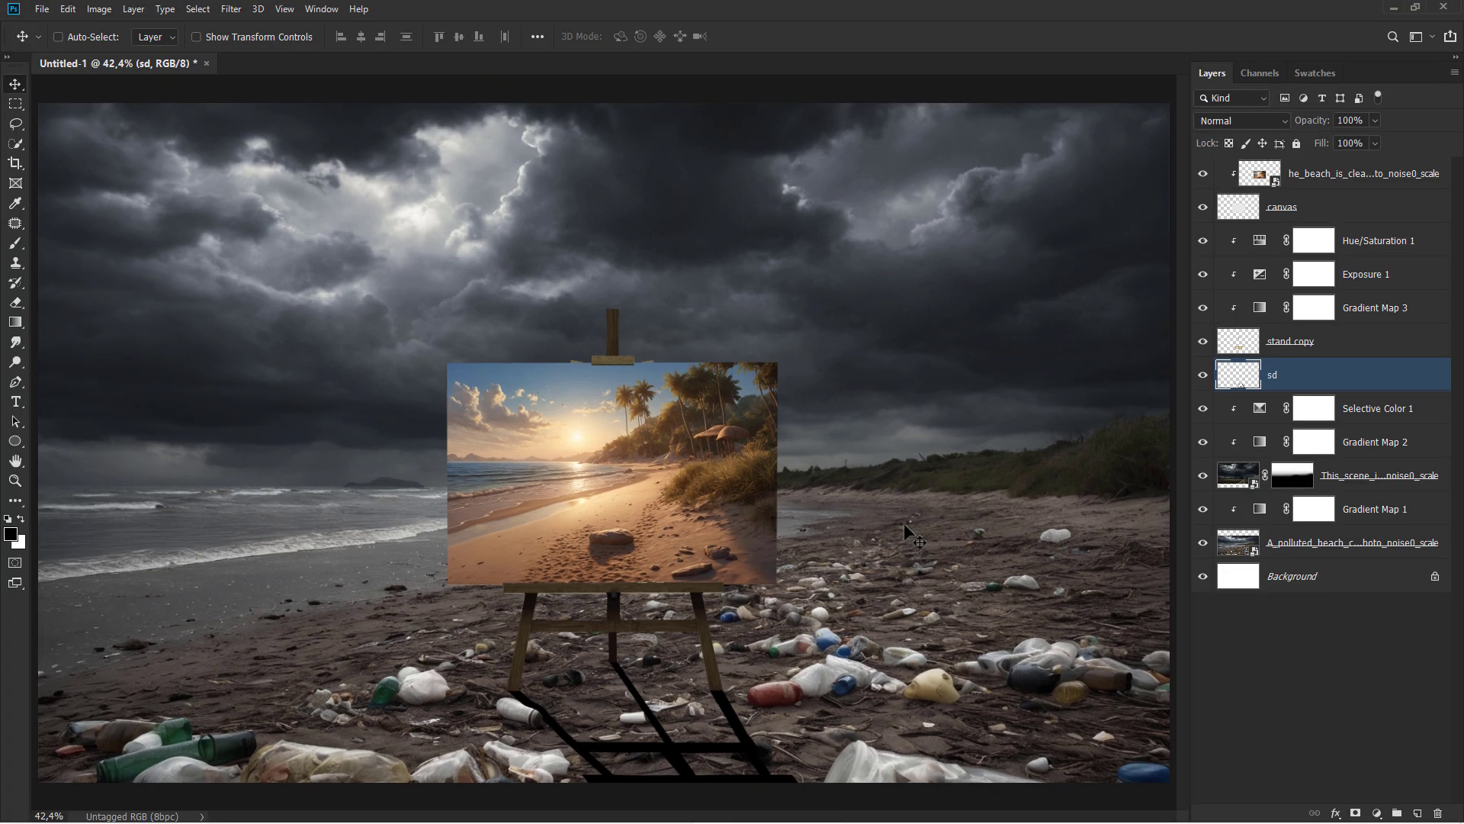
right_click(1291, 389)
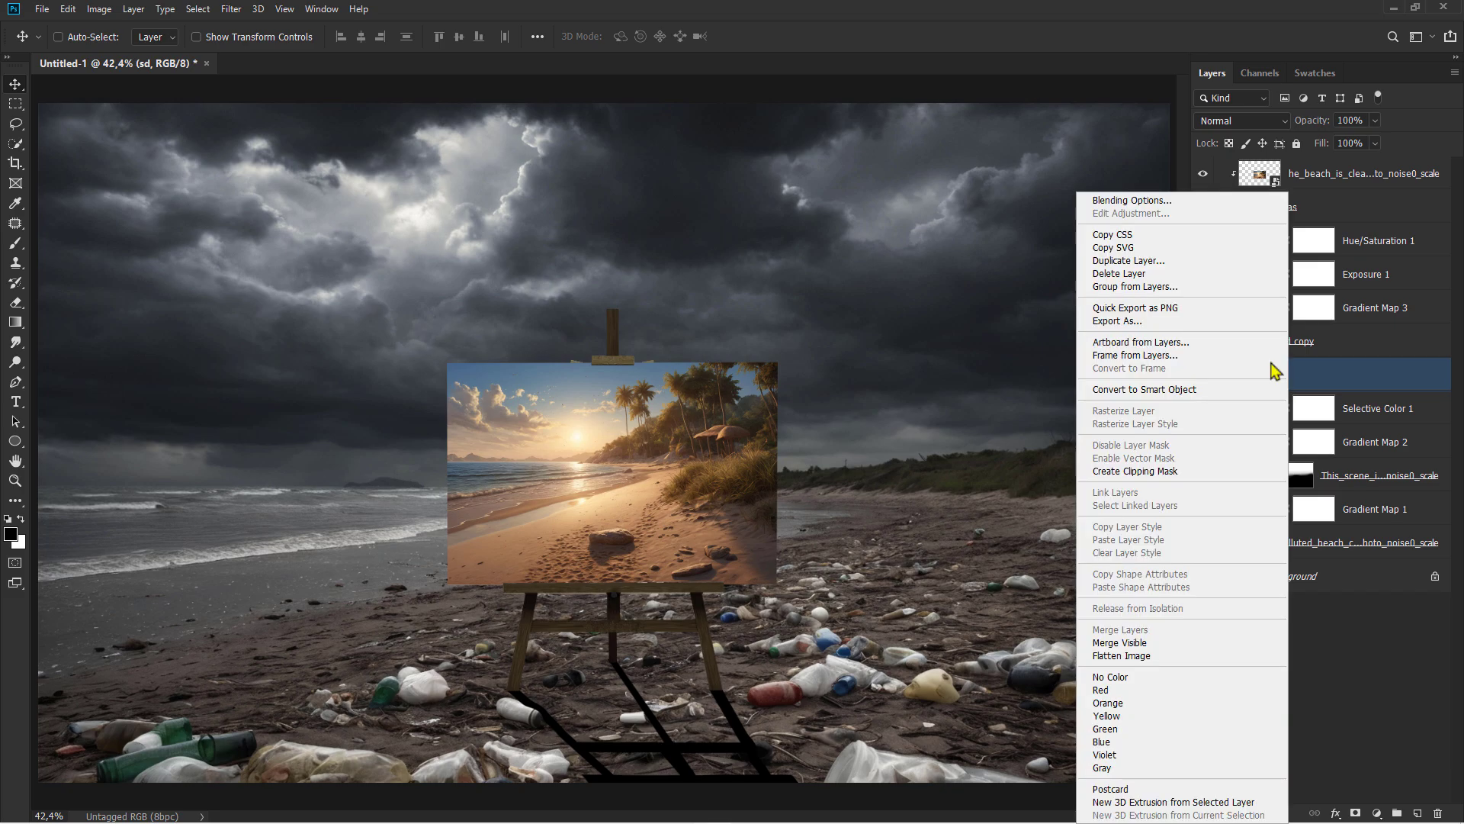
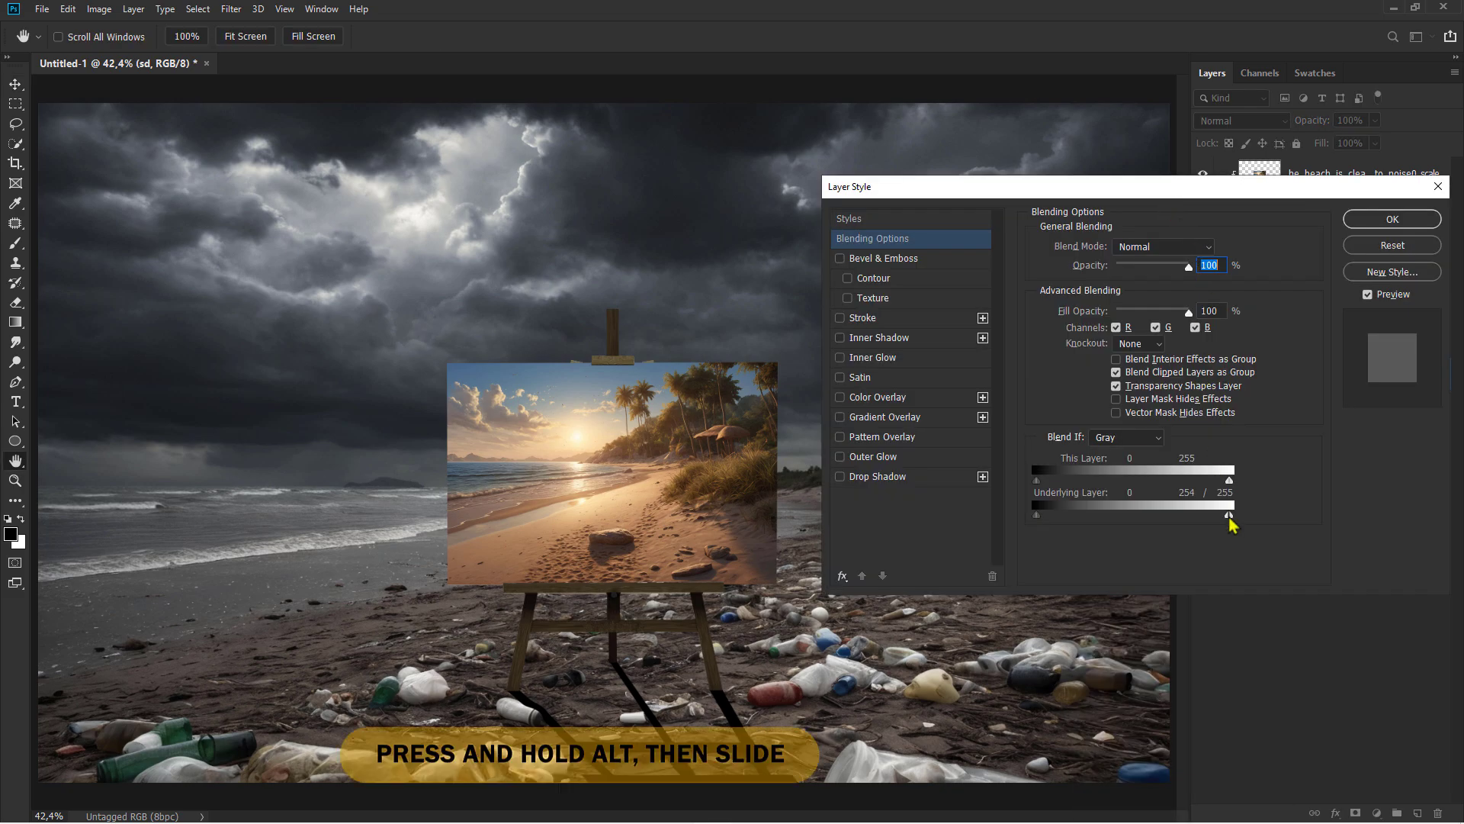
Accept the sd layer's style settings, lower its opacity to 51%, and compare the shadow by toggling the layer's visibility
click(1392, 219)
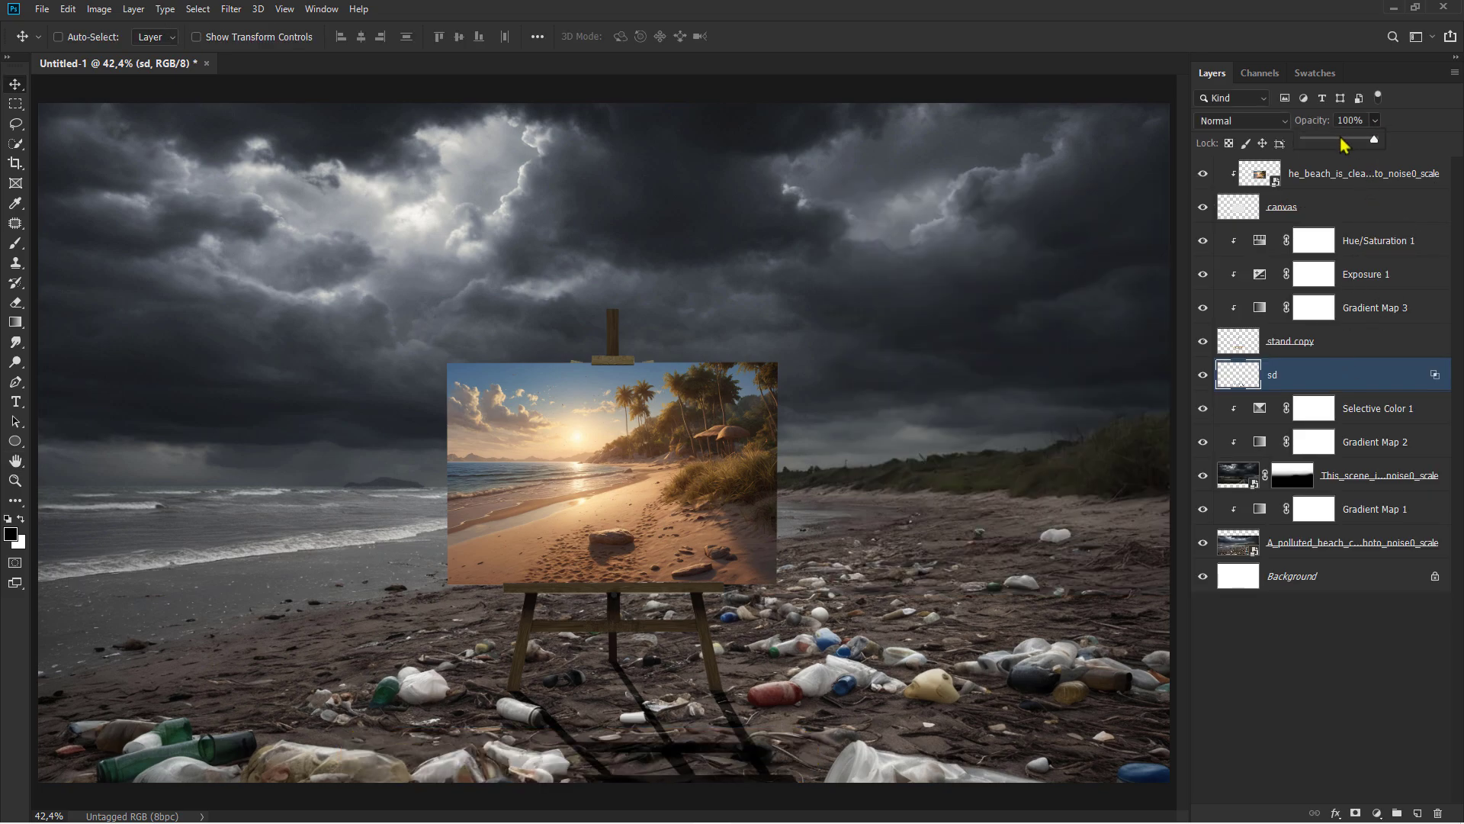
click(1343, 141)
click(1203, 375)
click(1203, 374)
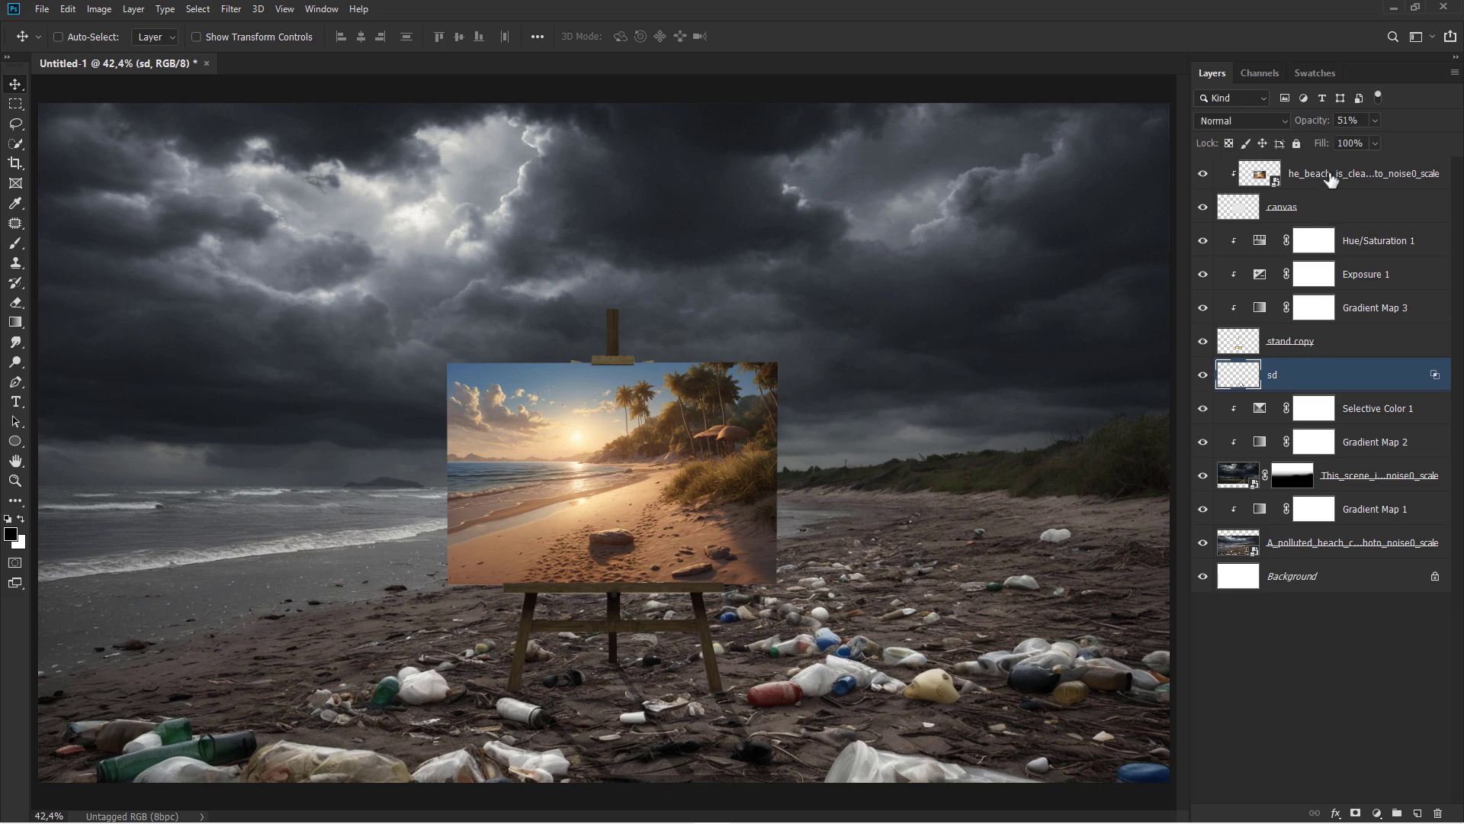
Convert the clipped clean sunset beach layer to a Smart Object
click(1331, 178)
right_click(1331, 180)
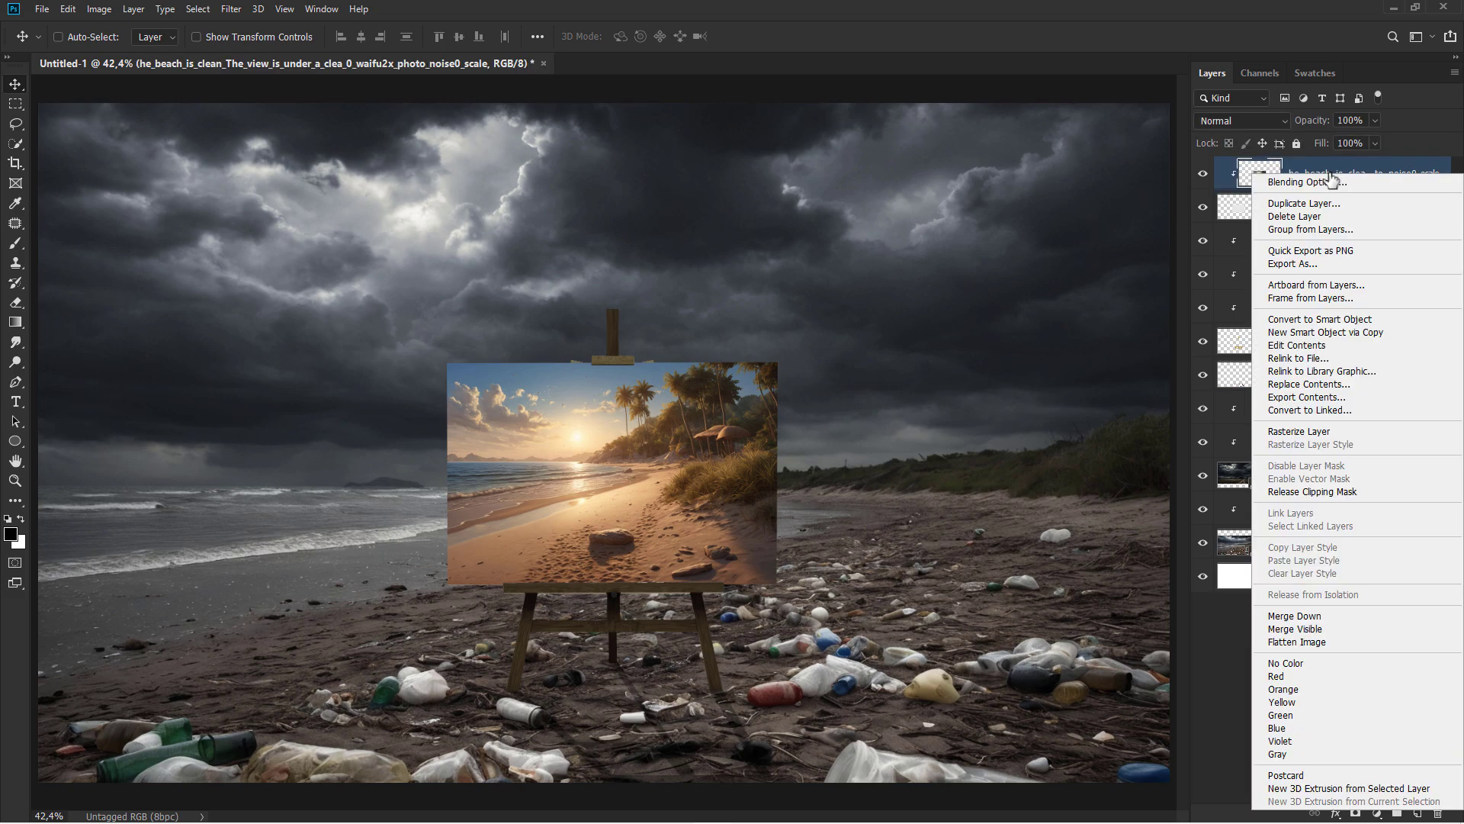
click(1331, 319)
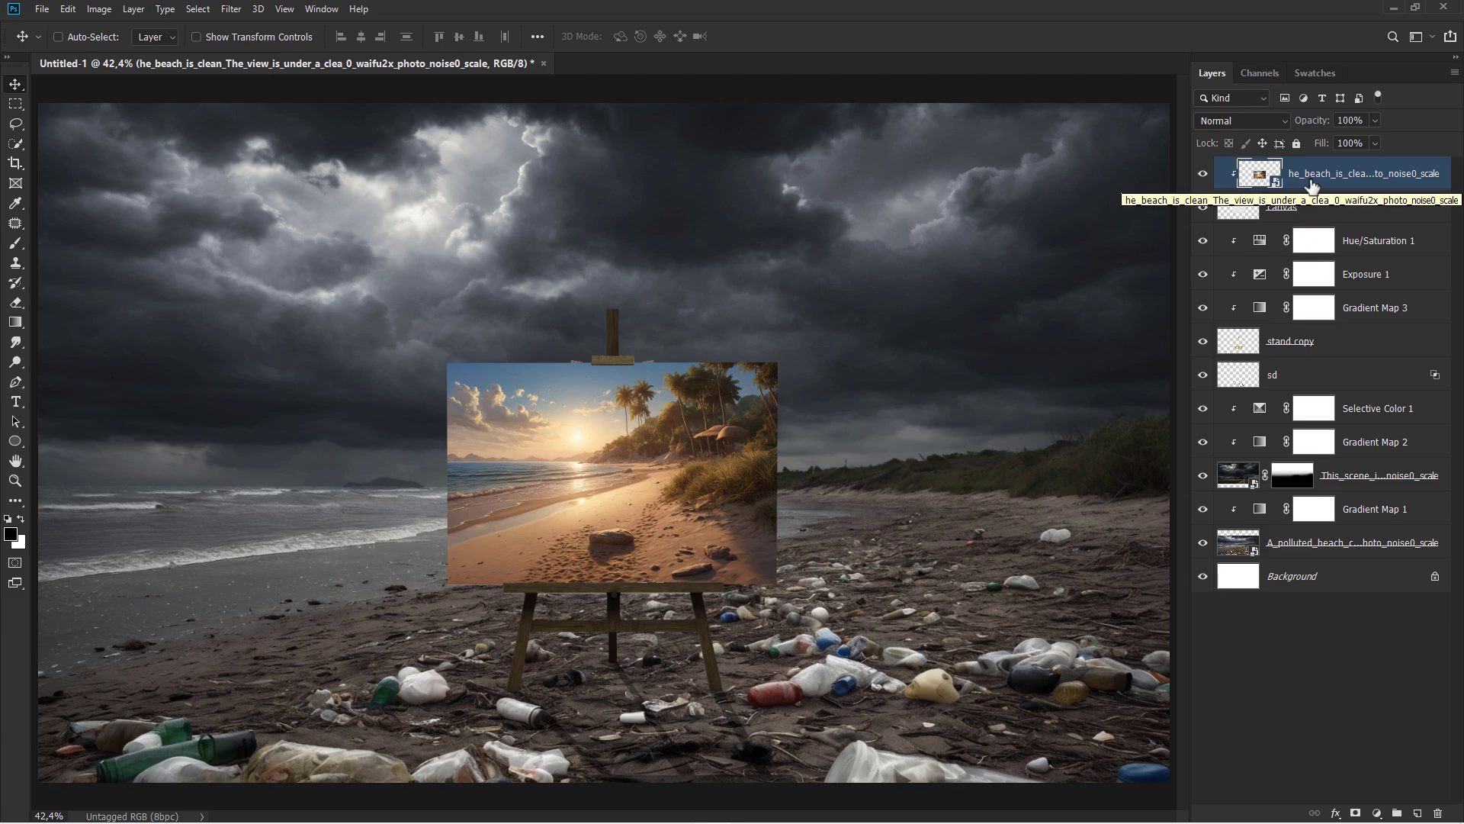
Open the Filter Gallery on the sunset beach layer and use Dry Brush with brush size 0, brush detail 10 and texture 1
click(231, 10)
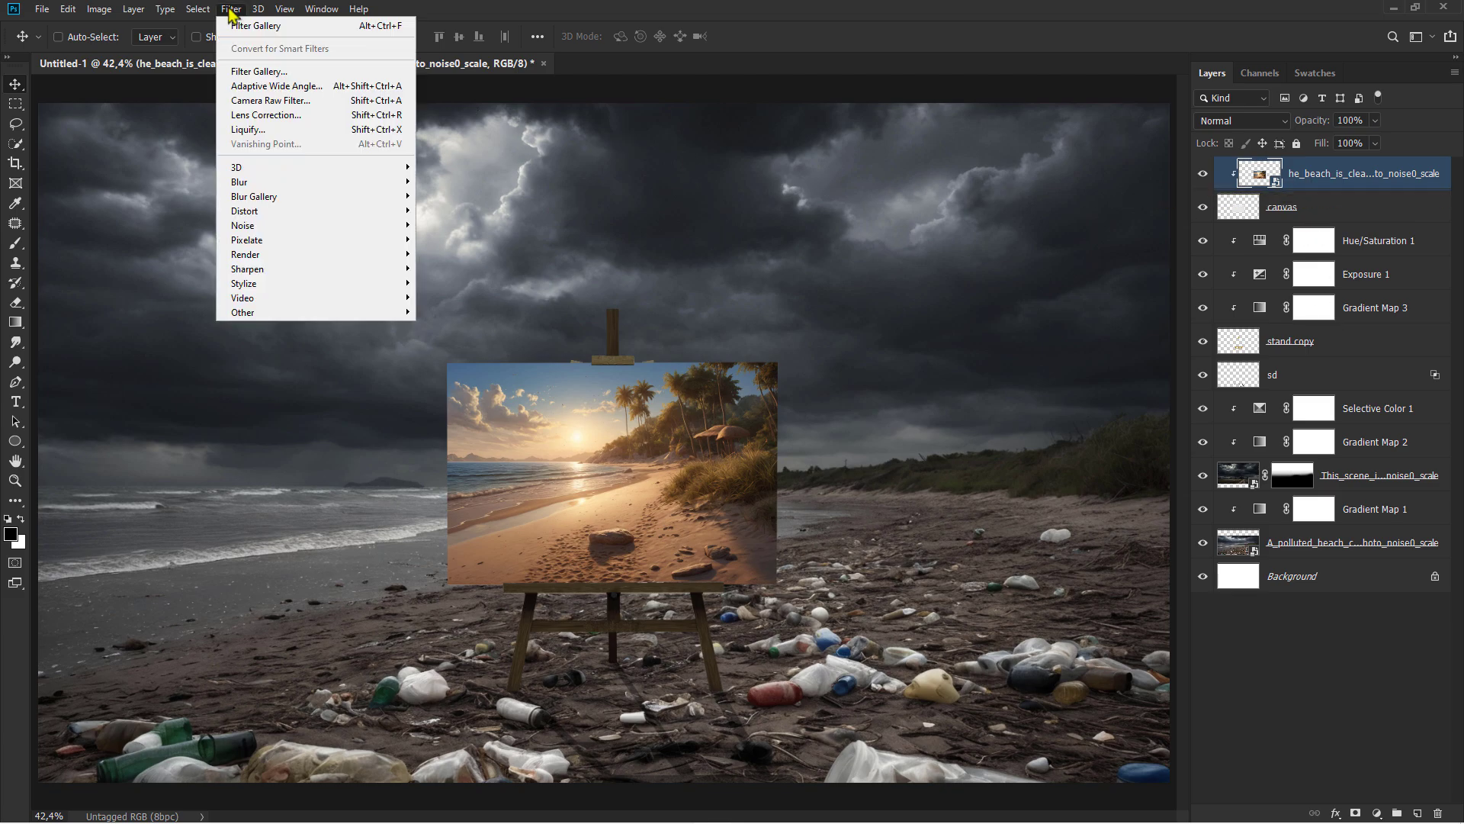
click(269, 71)
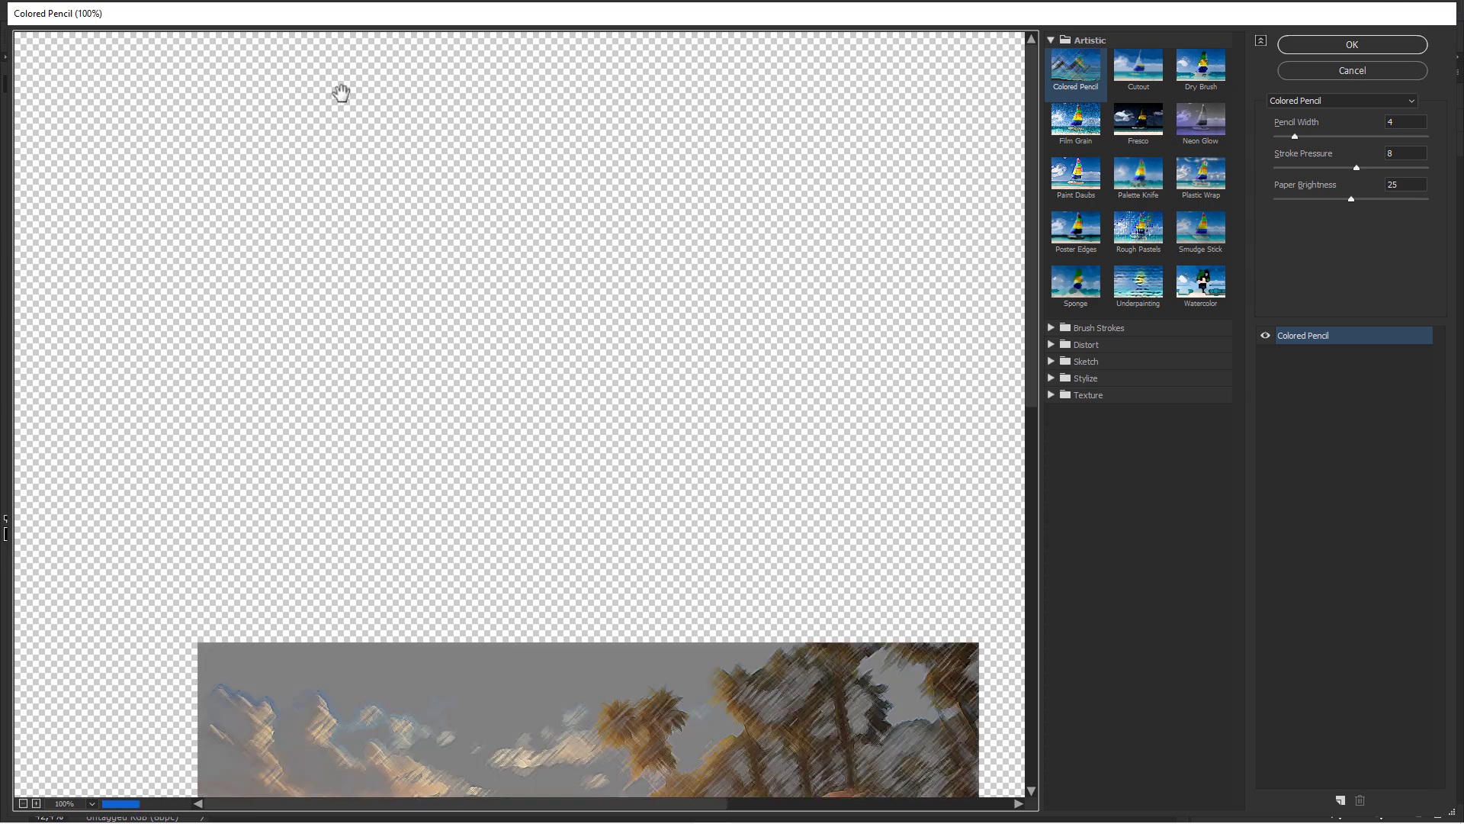
drag(679, 581, 669, 126)
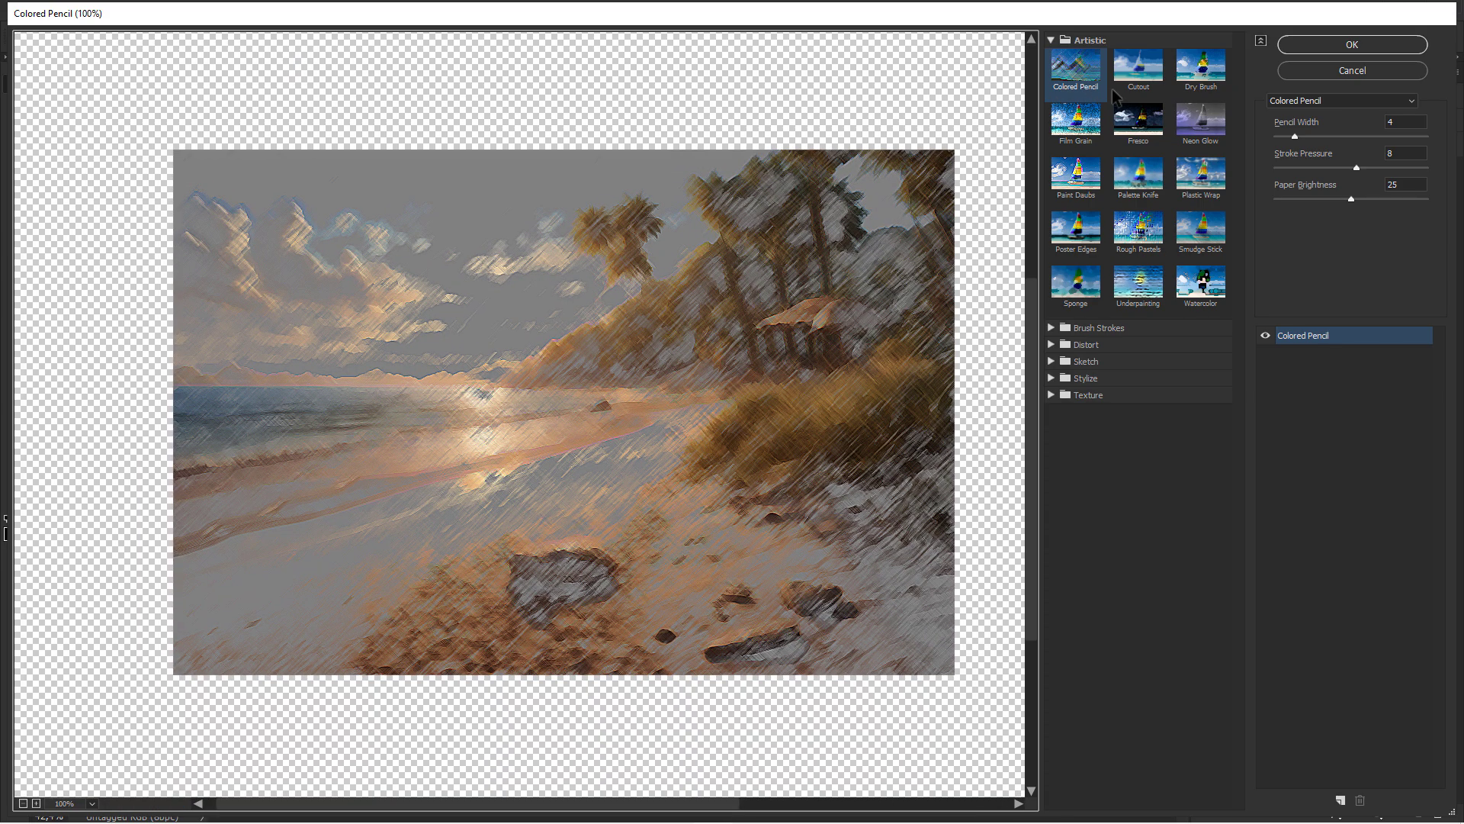
click(1201, 69)
click(1391, 123)
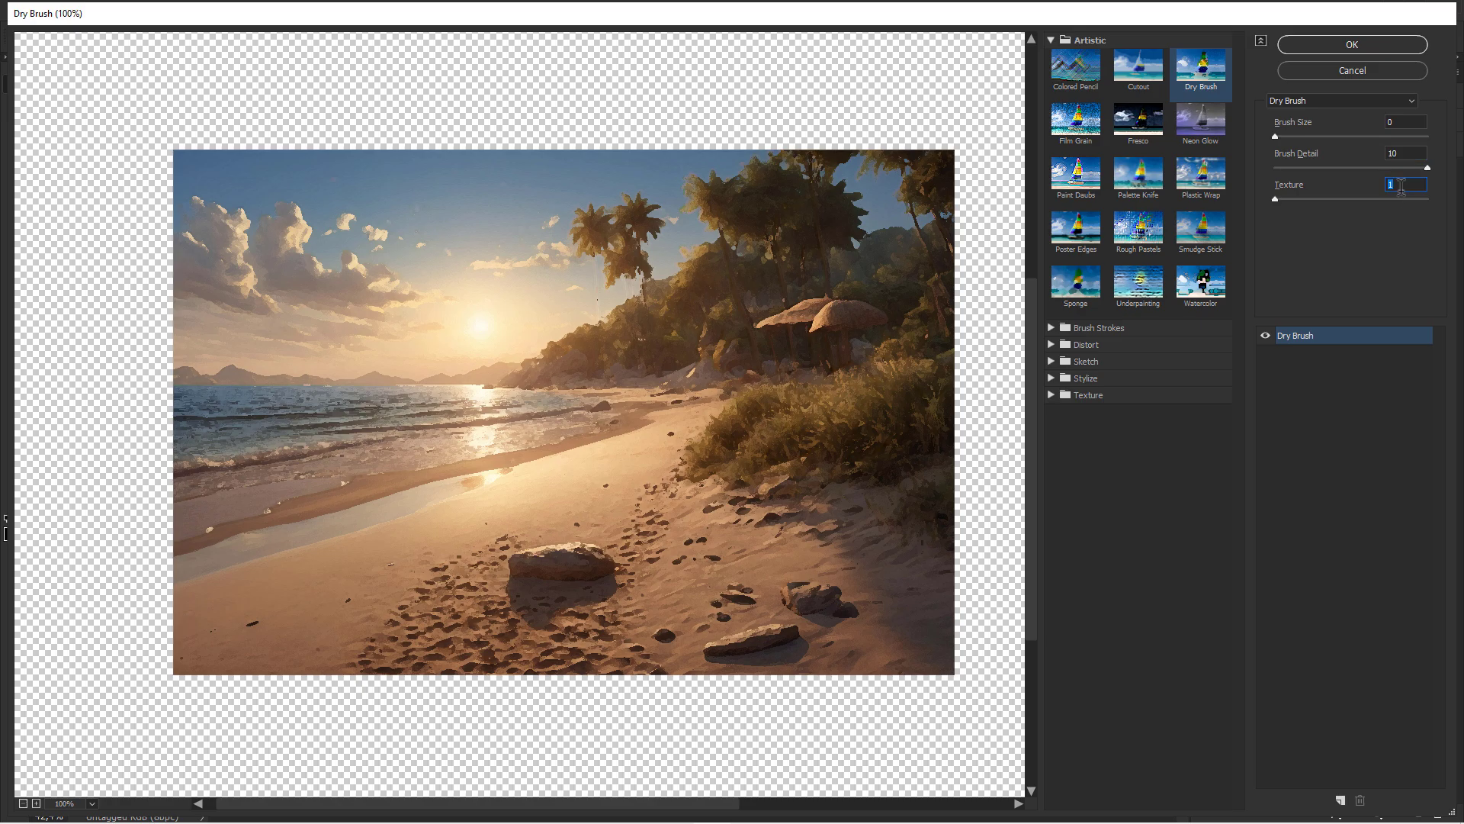
Stack a Sandstone Texturizer effect with scaling 82% and relief 1 on the Dry Brush, apply the Filter Gallery, and check the painting
click(1340, 801)
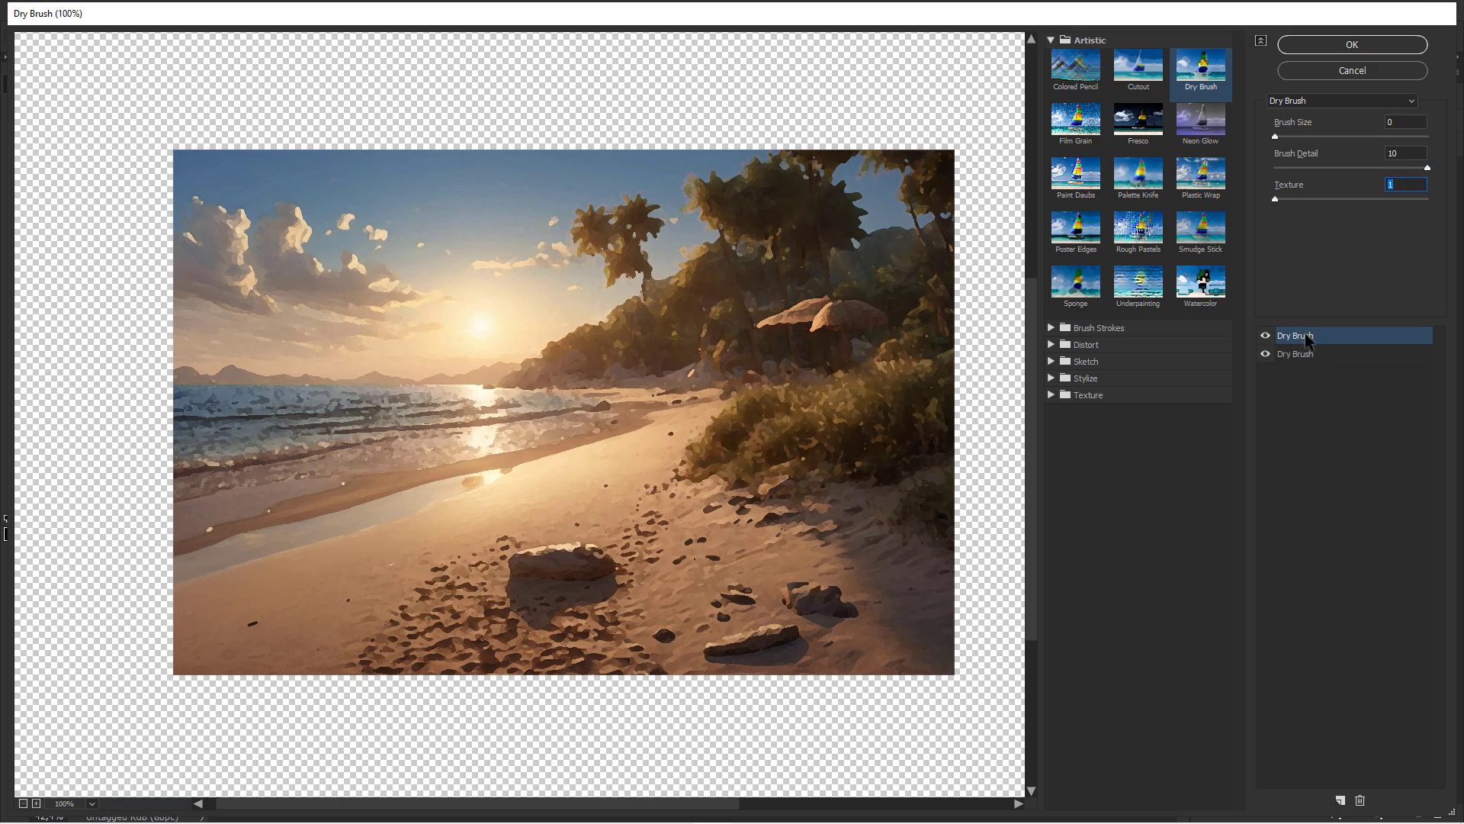
click(1091, 394)
click(1201, 479)
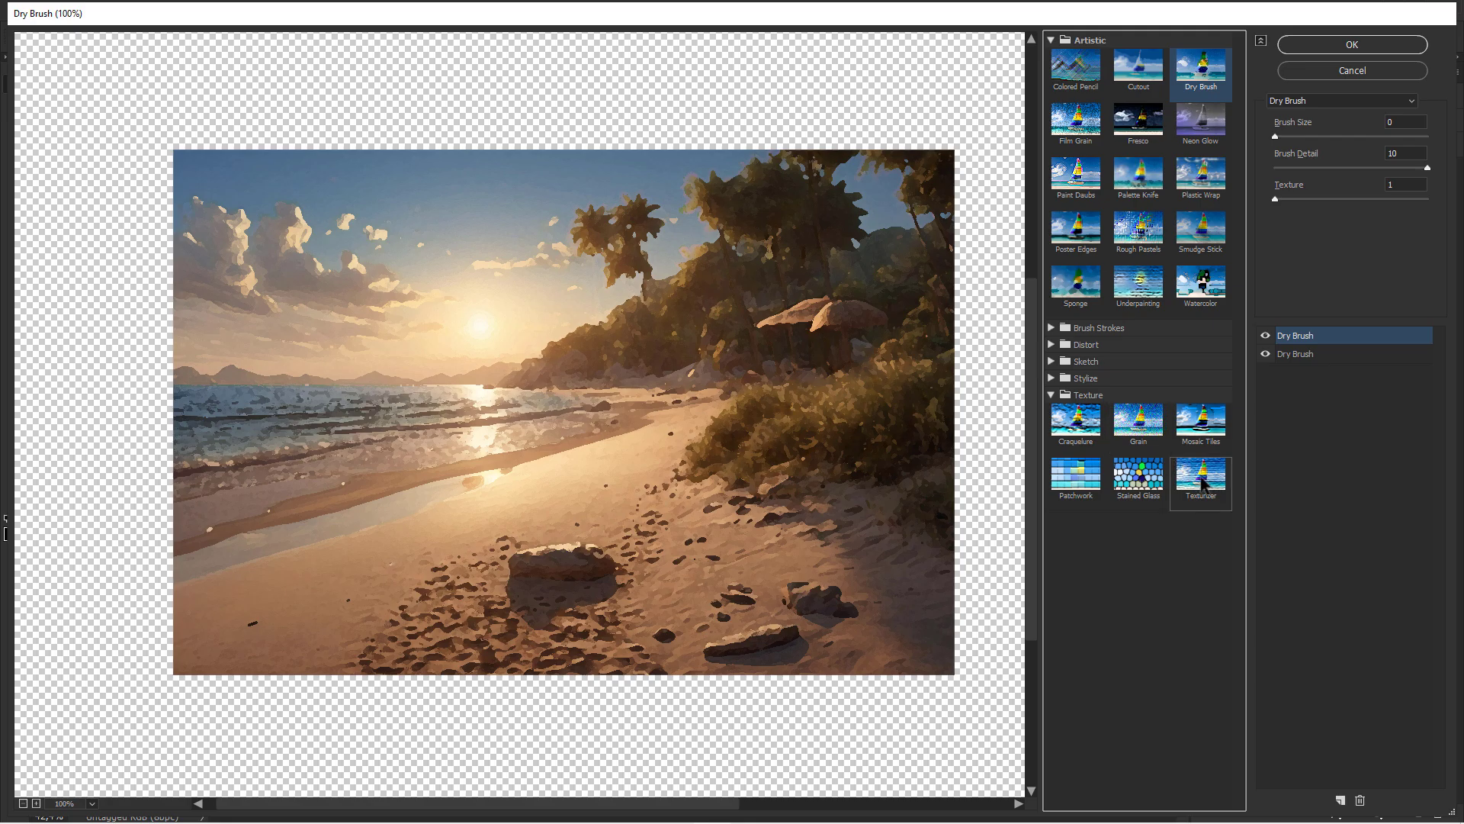
click(1333, 124)
click(1344, 173)
click(1390, 176)
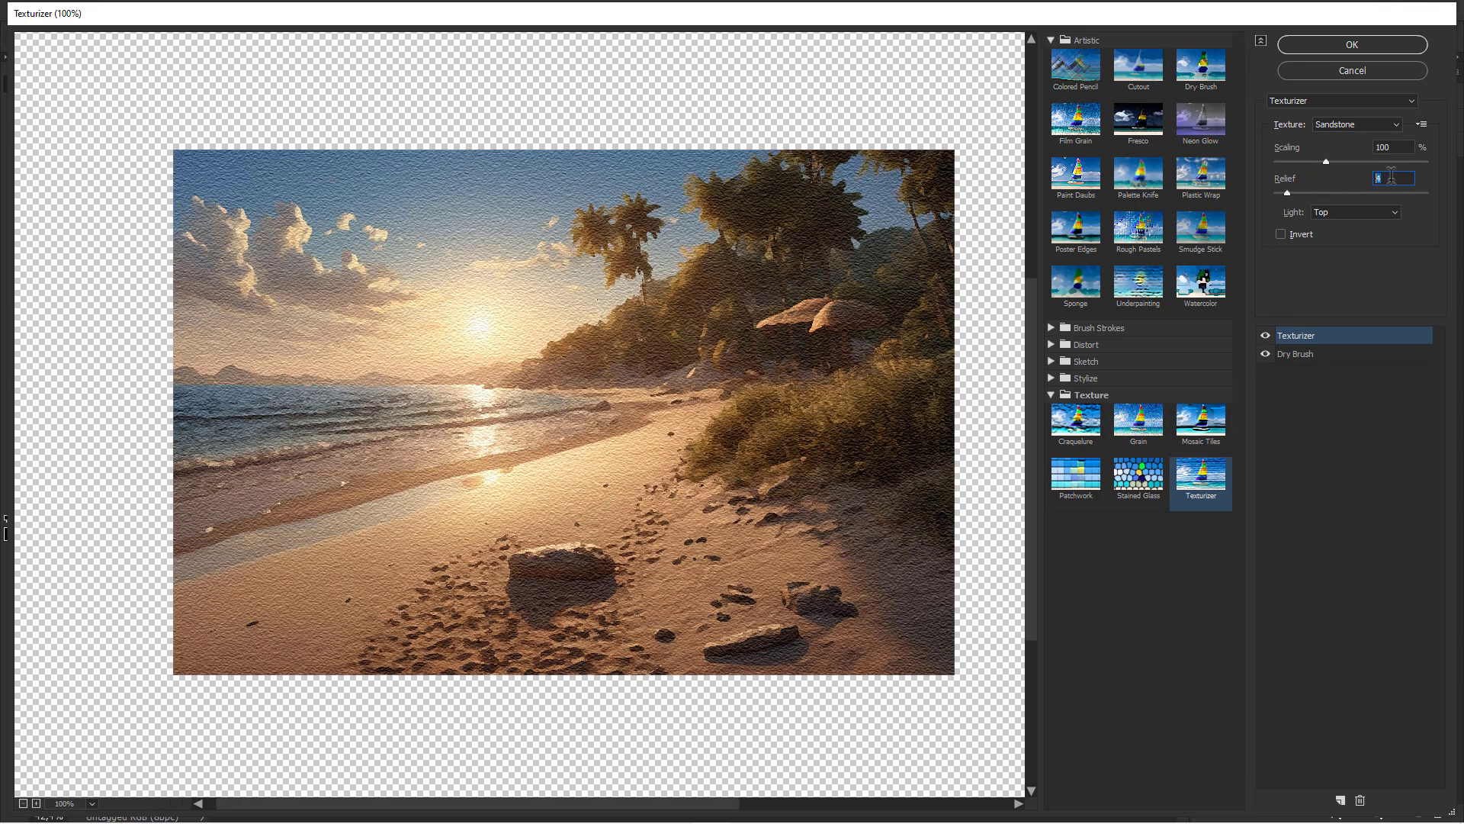
click(1307, 162)
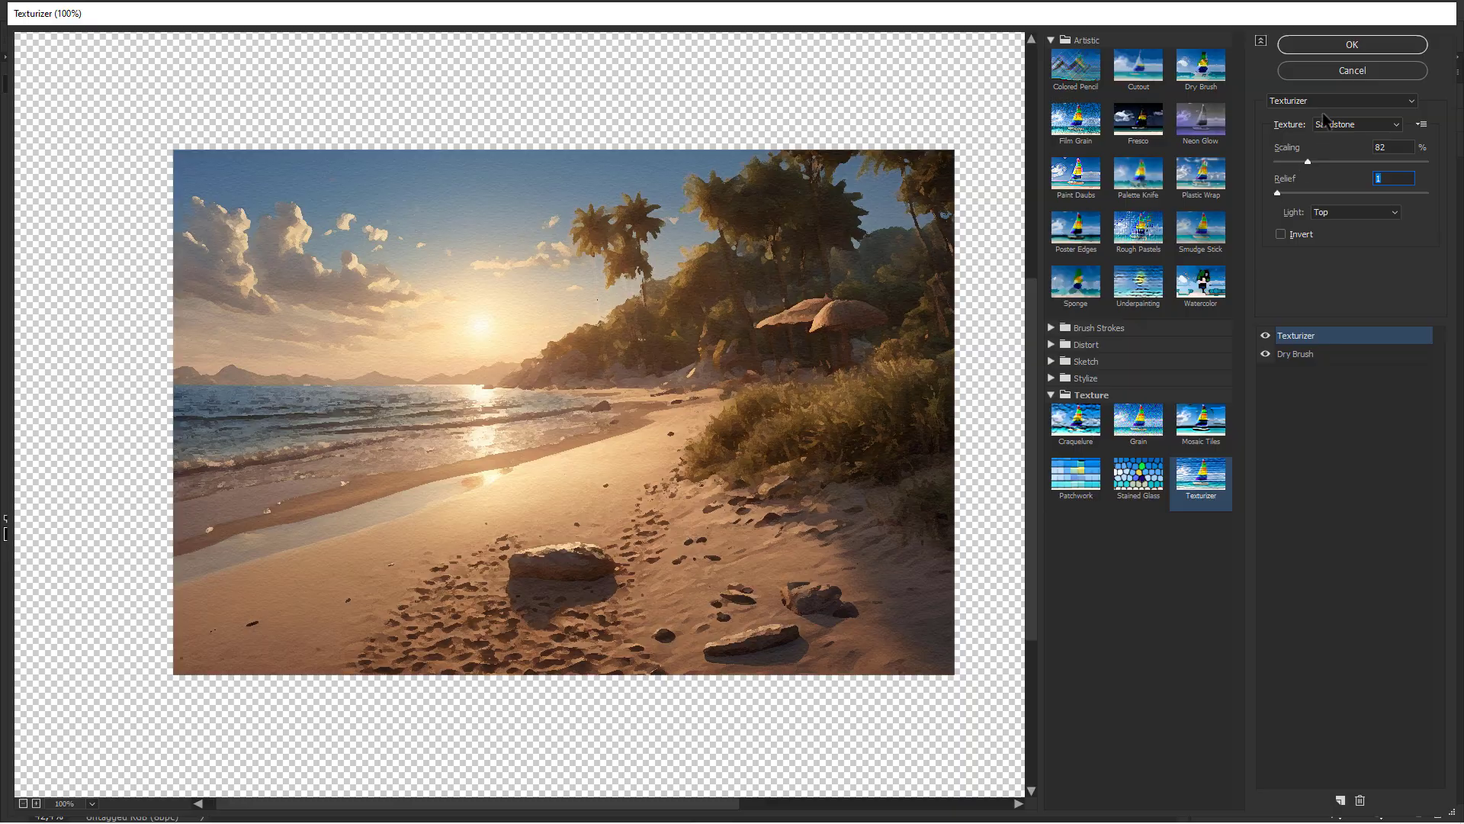
click(1335, 50)
scroll(635, 534, up, 5)
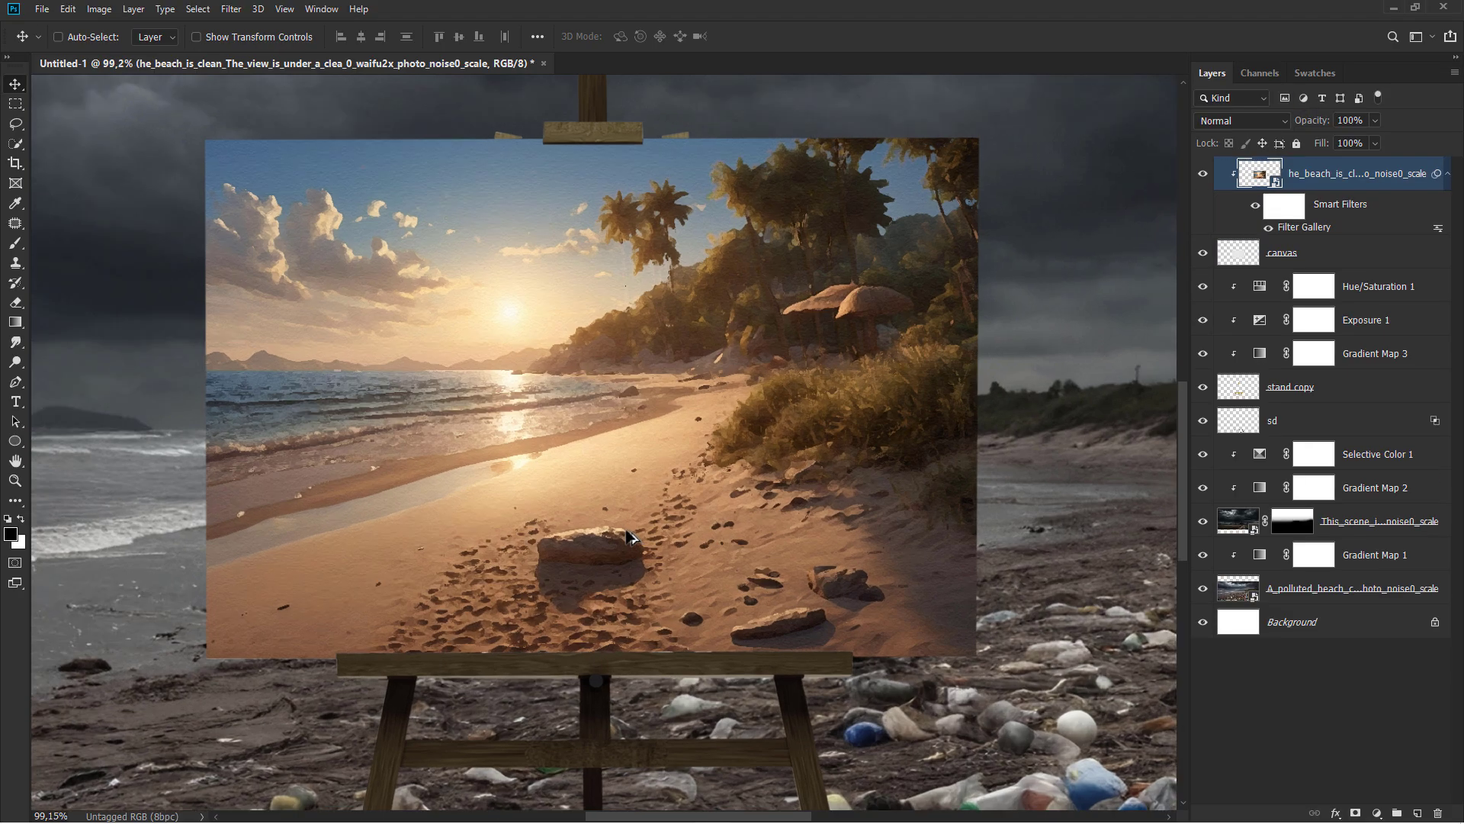
key(ctrl+0)
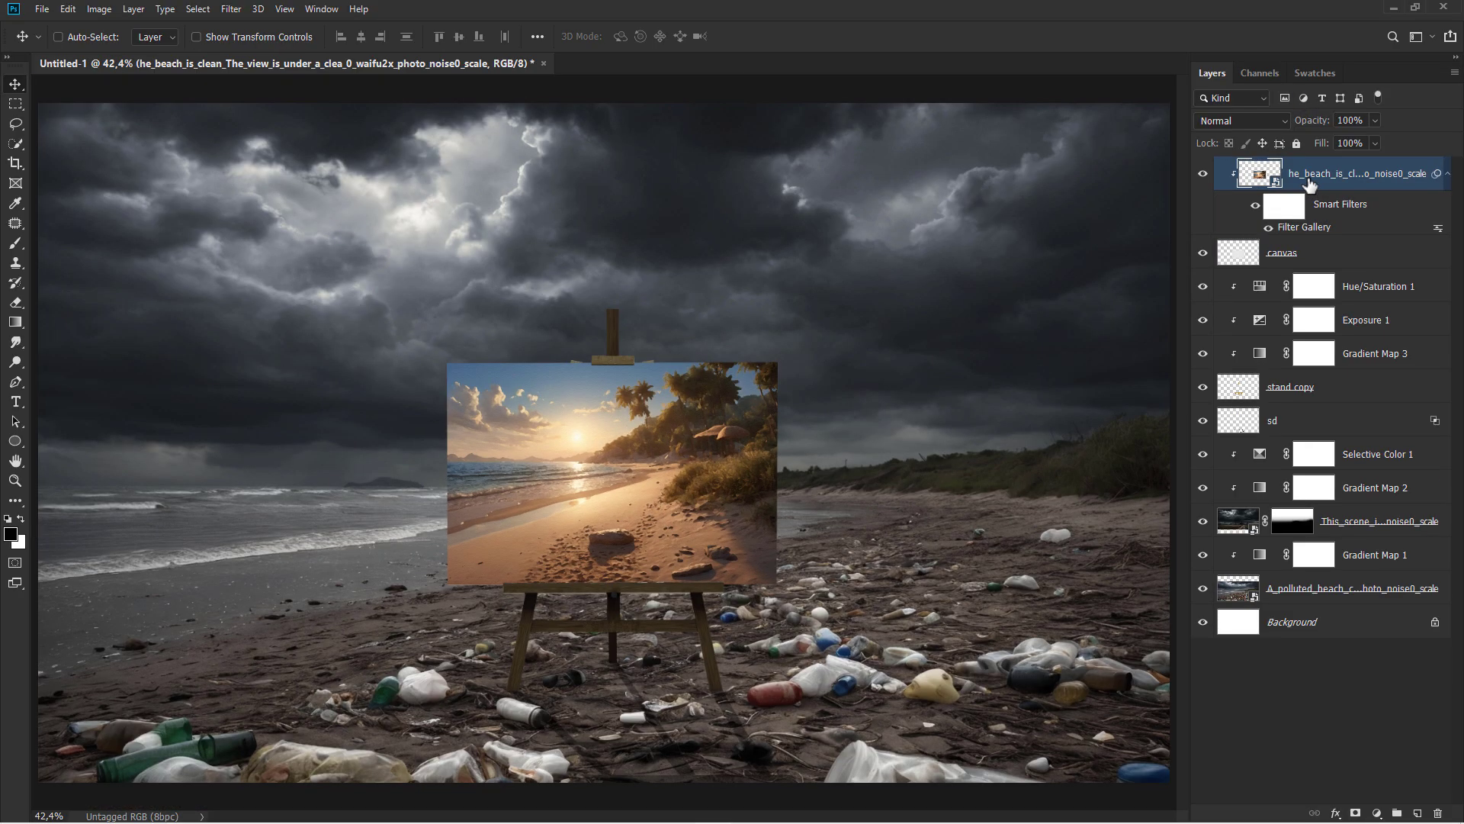
click(1257, 211)
Add a Levels adjustment above Selective Color 1 and lower its output white level to 206
click(1368, 459)
click(1377, 813)
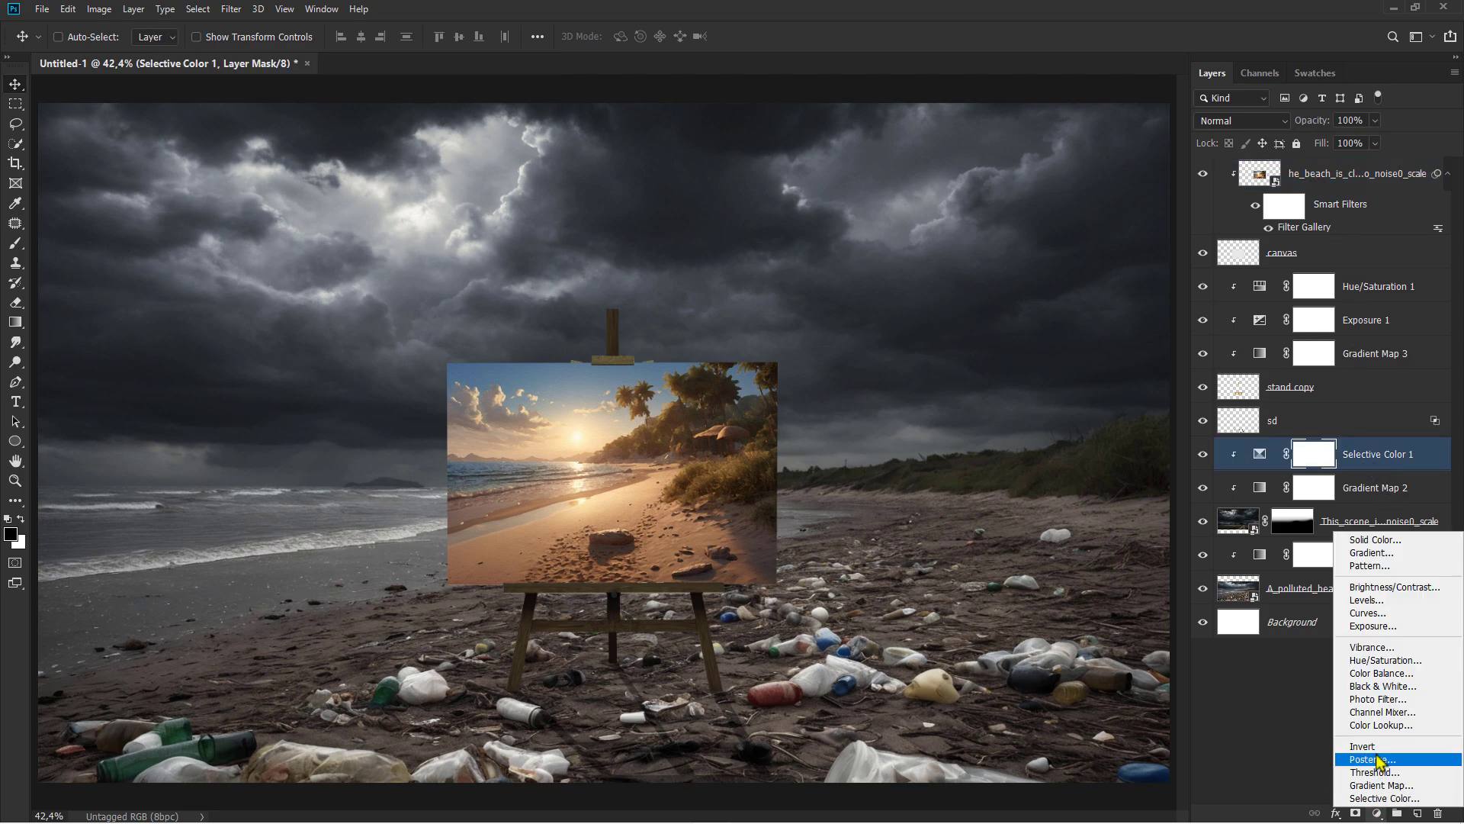
click(1377, 610)
drag(1160, 463, 1138, 467)
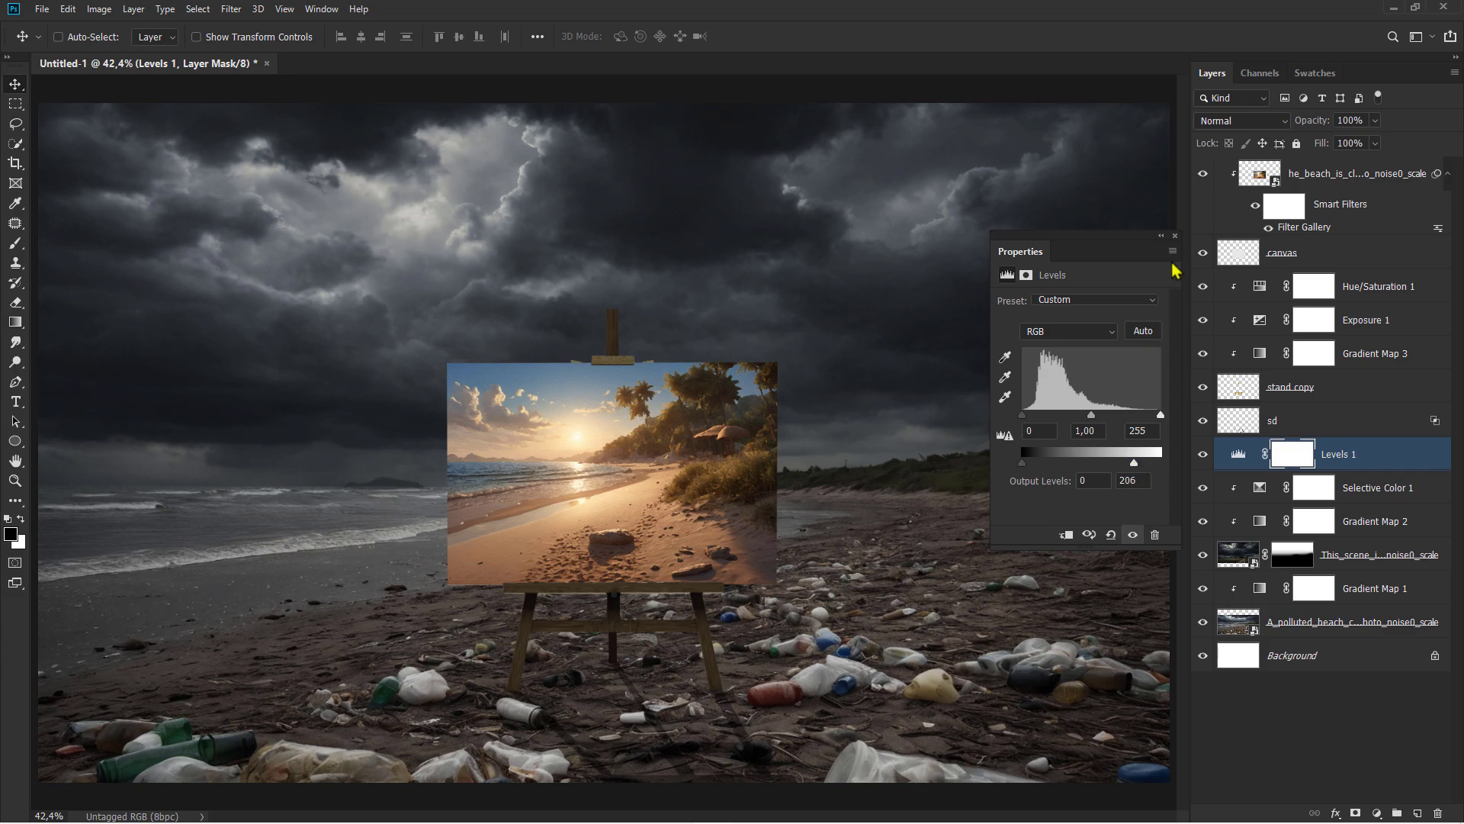
click(1175, 237)
Paint black on the Levels 1 mask around the canvas with a large soft brush at 42% flow, and compare the vignette
click(9, 242)
click(69, 241)
click(461, 37)
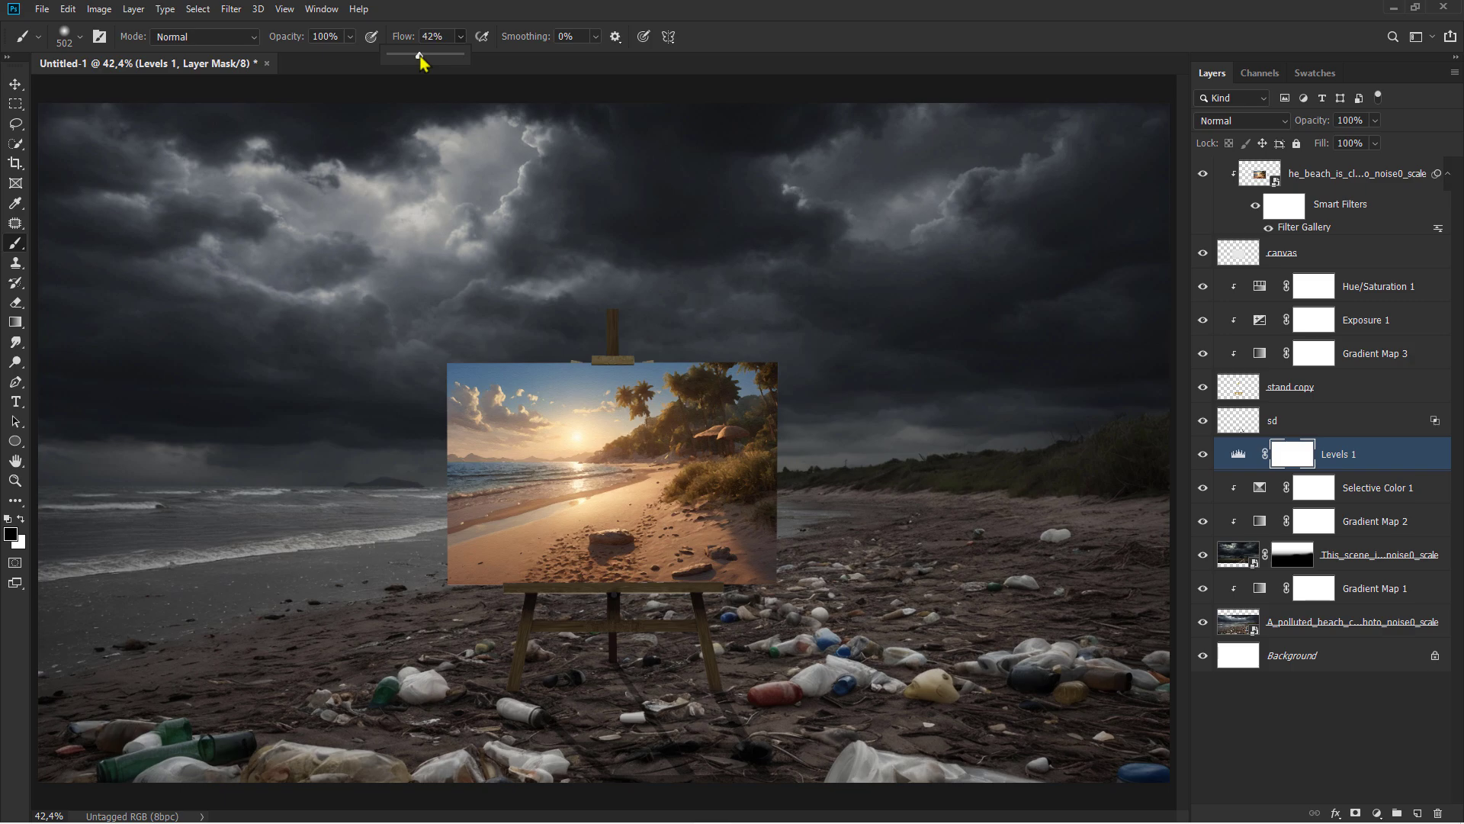
drag(377, 358, 489, 360)
mouse_move(261, 535)
mouse_down()
mouse_move(607, 333)
mouse_move(528, 292)
mouse_move(400, 424)
mouse_move(323, 463)
mouse_move(184, 479)
mouse_move(449, 515)
mouse_move(952, 523)
mouse_move(648, 447)
mouse_move(543, 391)
mouse_move(678, 383)
mouse_up()
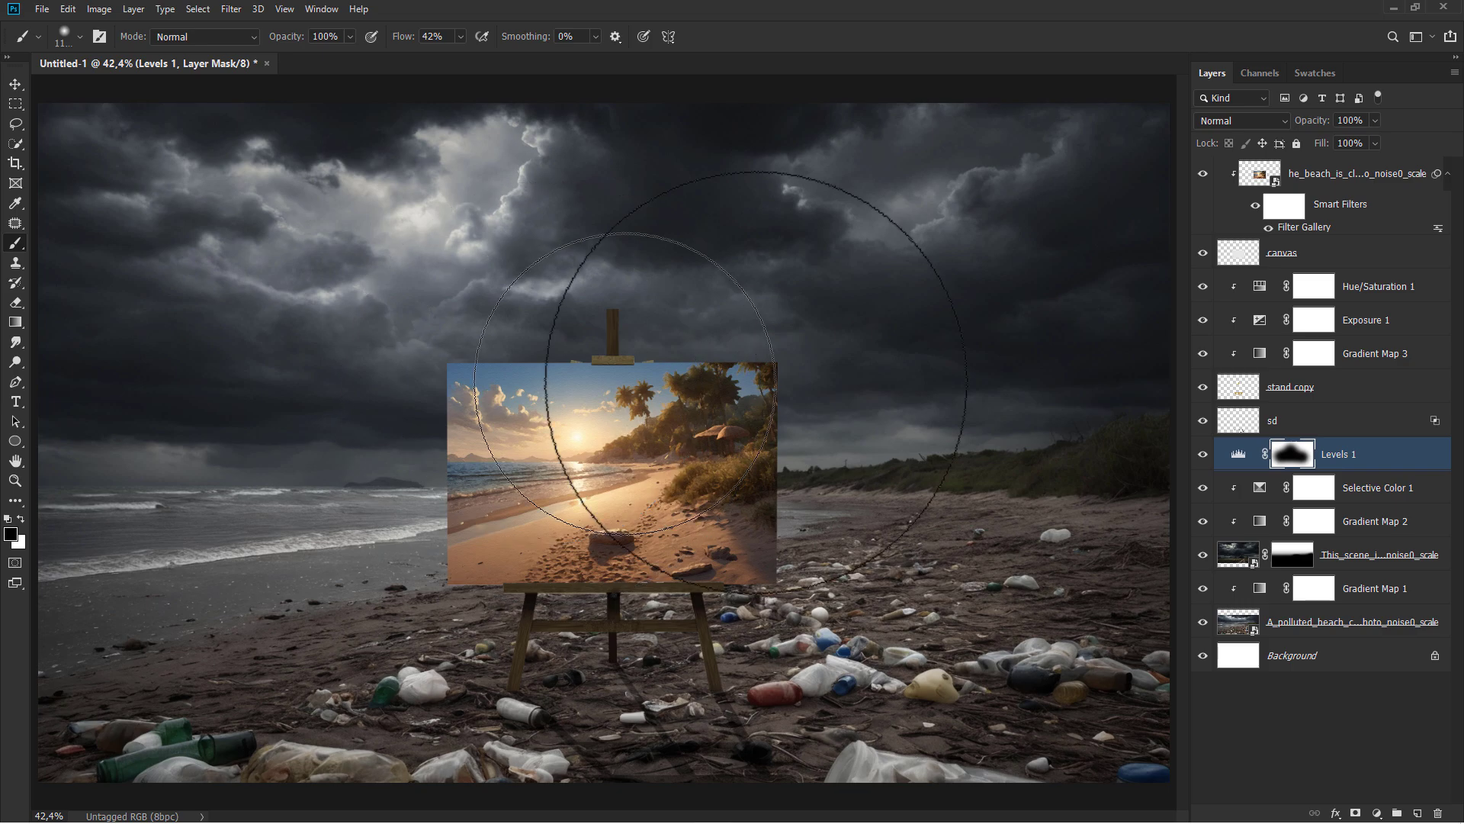
click(1203, 454)
click(1202, 453)
Add a second Levels adjustment above Levels 1 with output white 143, and invert its mask to black
click(1345, 458)
key(v)
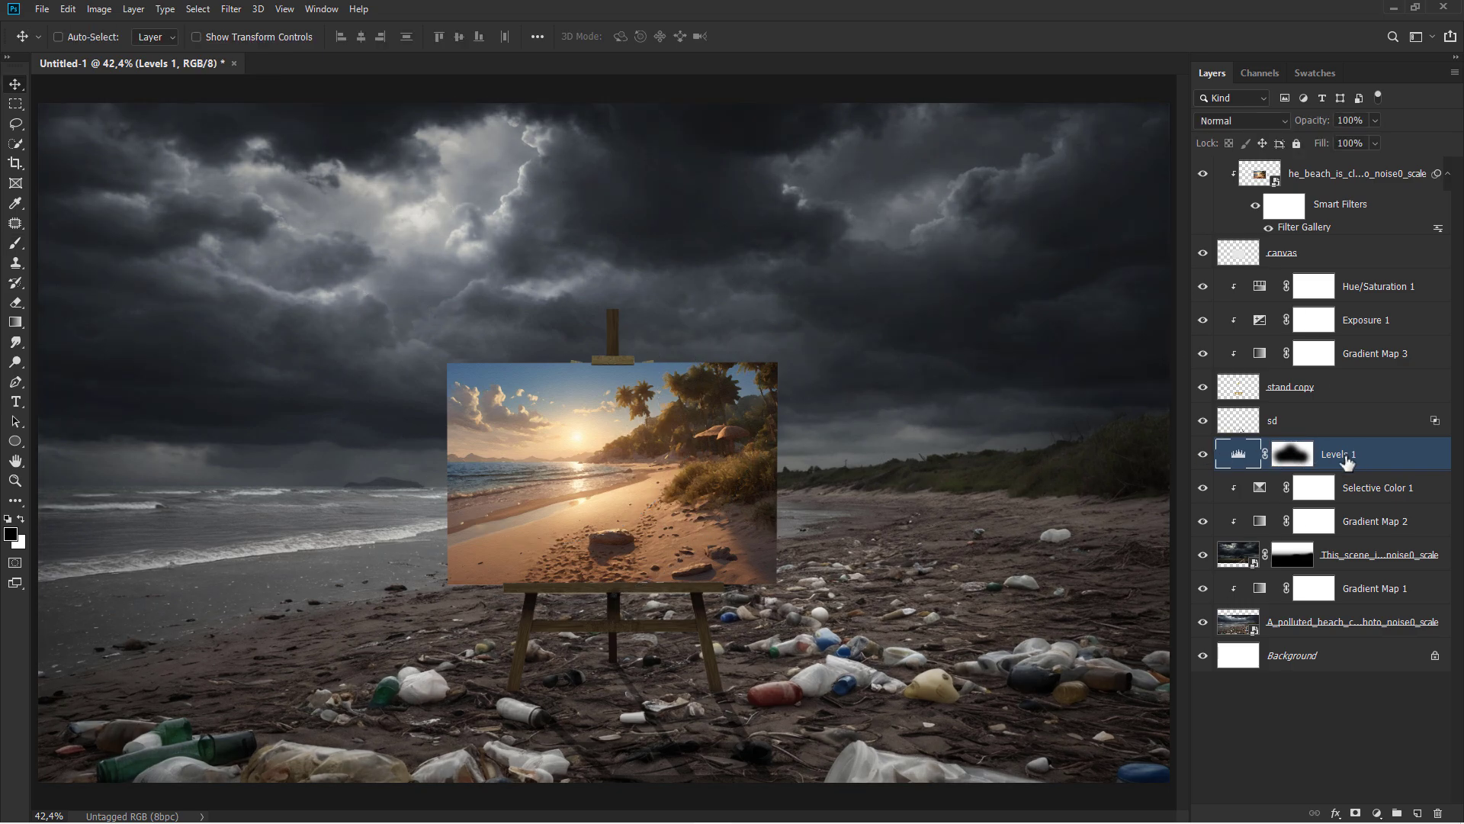
click(1378, 813)
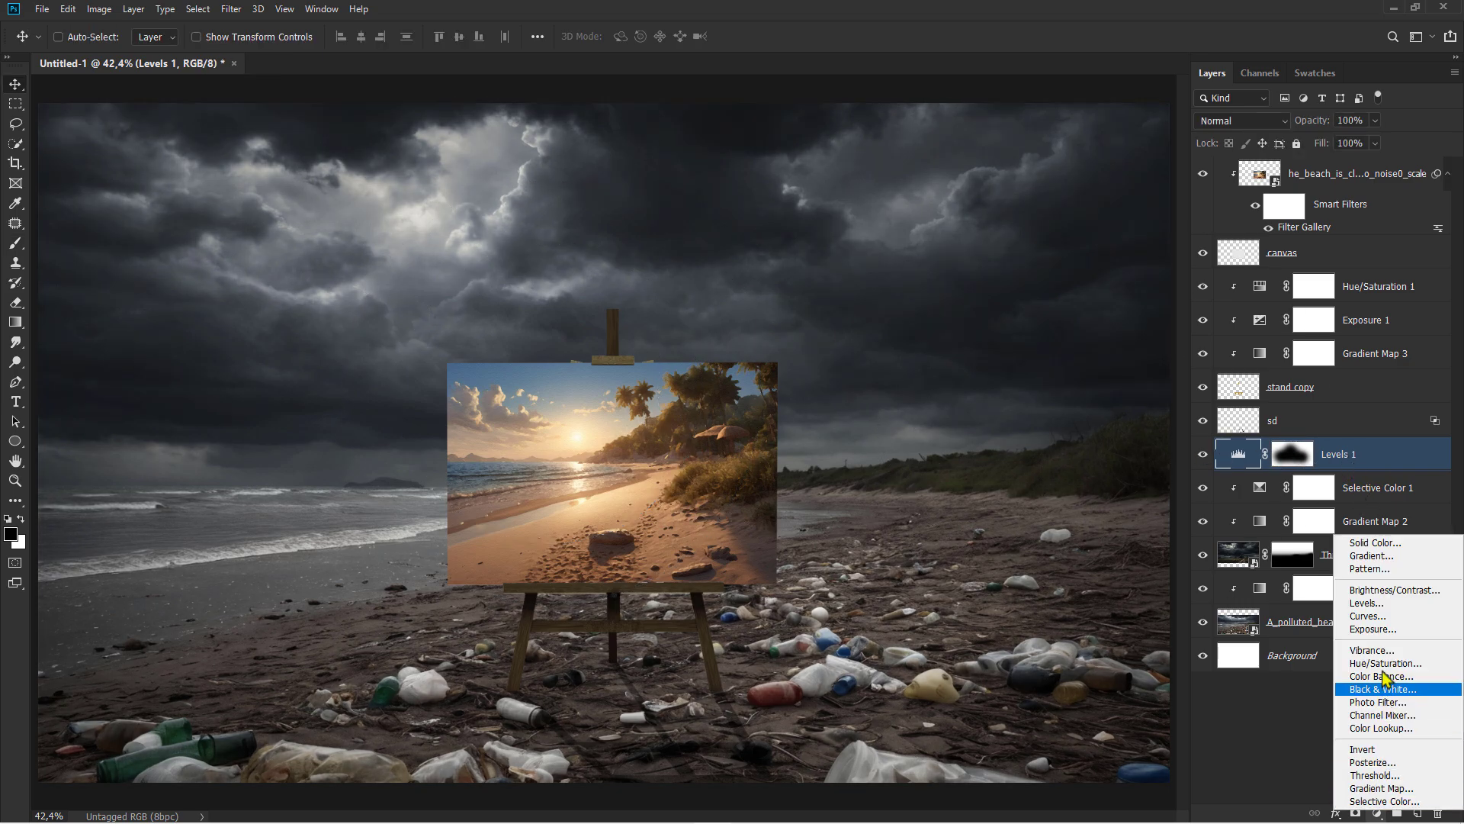
click(1383, 610)
drag(1143, 489, 1095, 492)
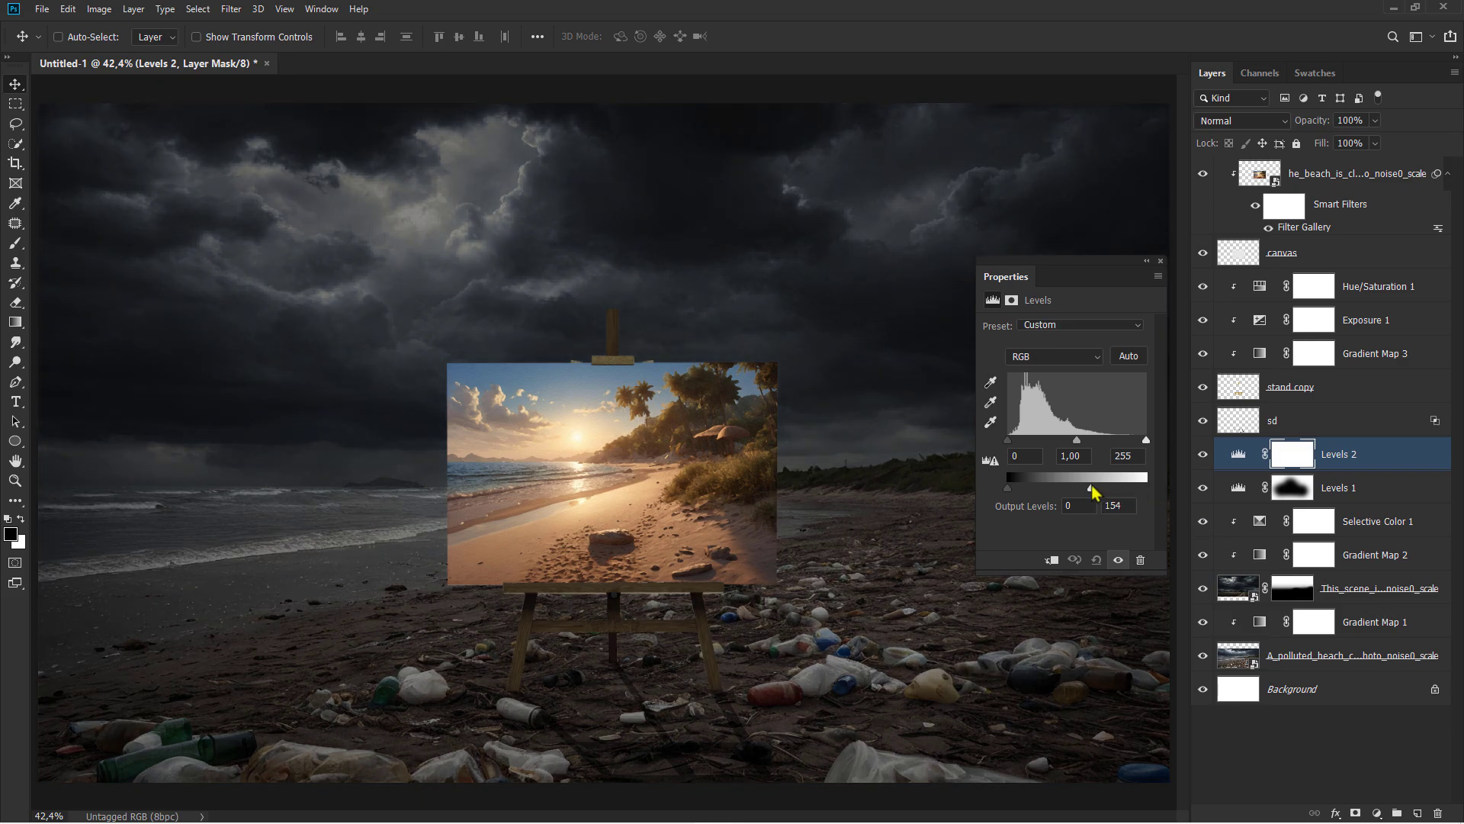
click(1160, 262)
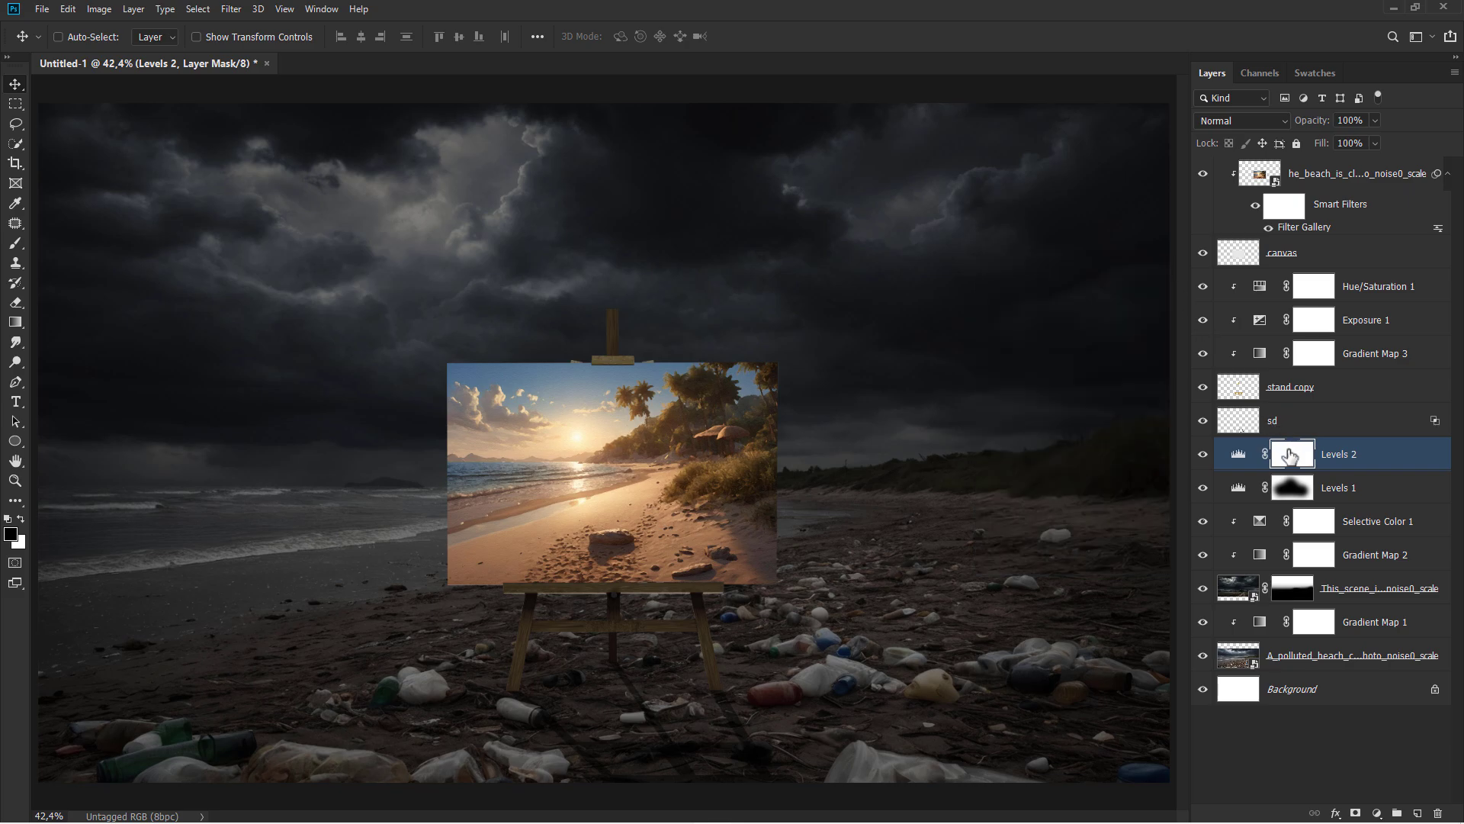
key(ctrl+i)
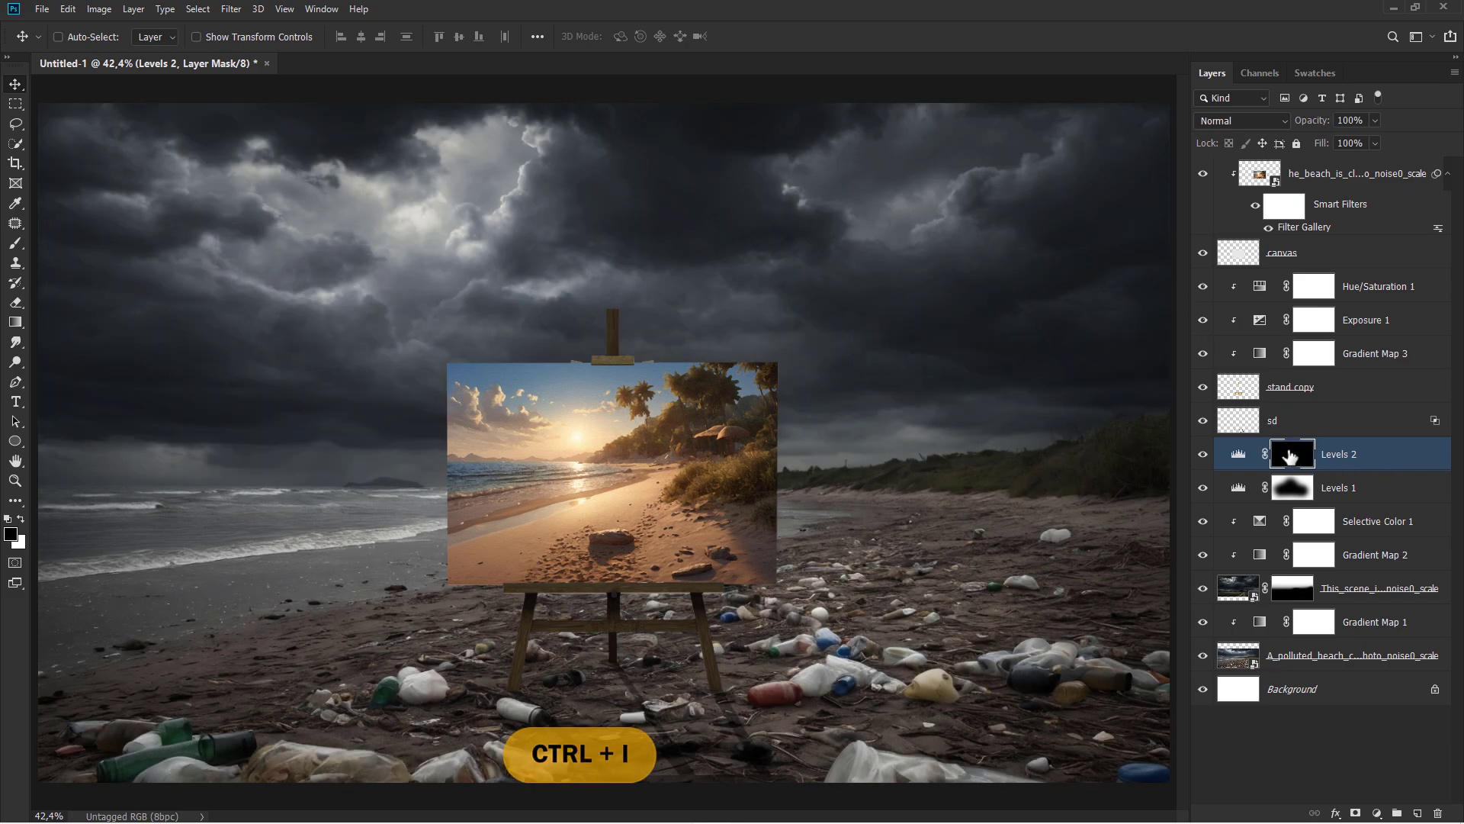
Set a white brush to 17% flow and paint the Levels 2 mask to darken the litter in the beach's left foreground
right_click(23, 250)
click(72, 241)
click(21, 519)
drag(373, 429, 210, 424)
click(459, 37)
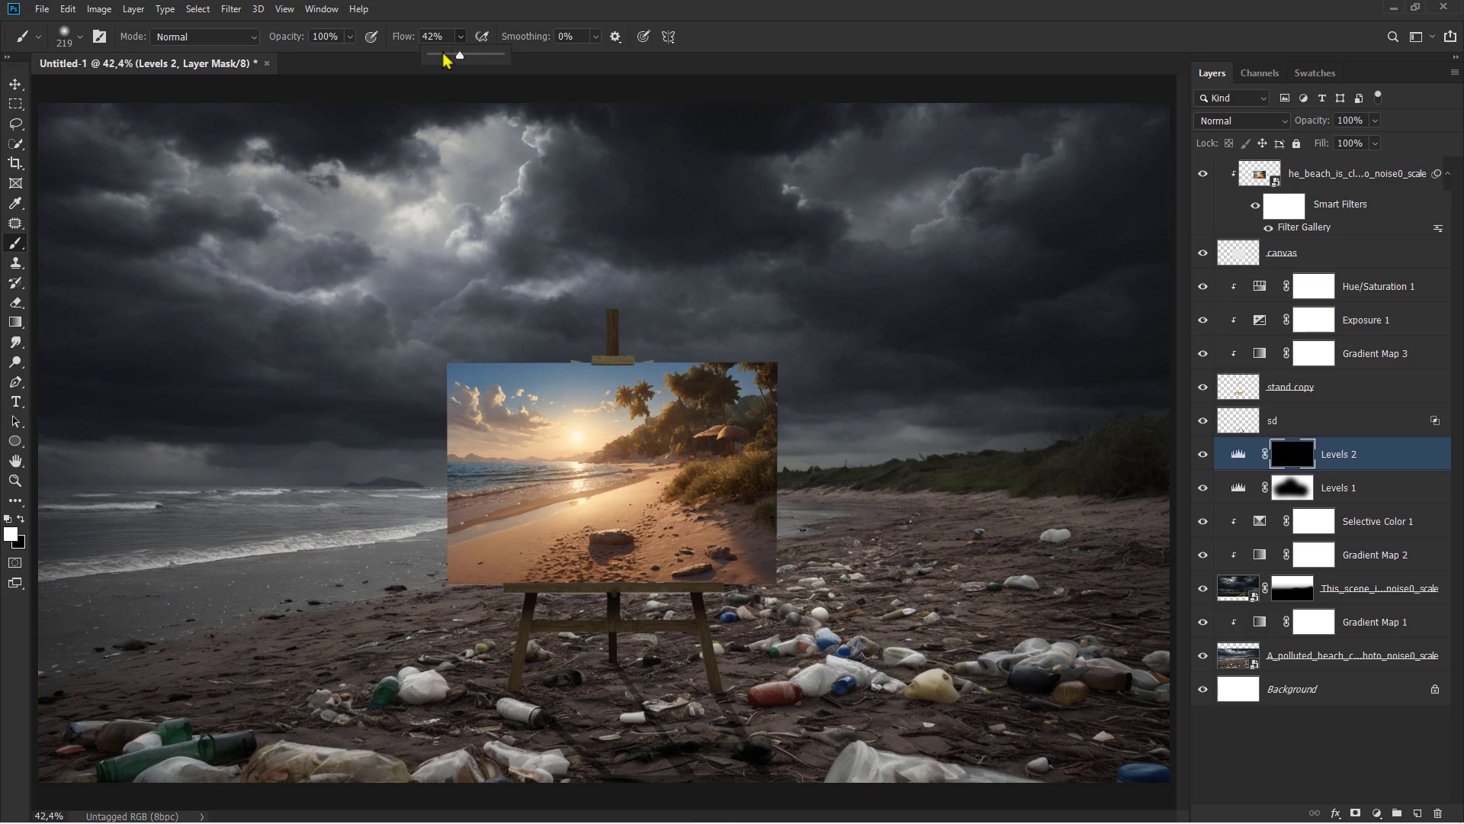
scroll(393, 648, up, 5)
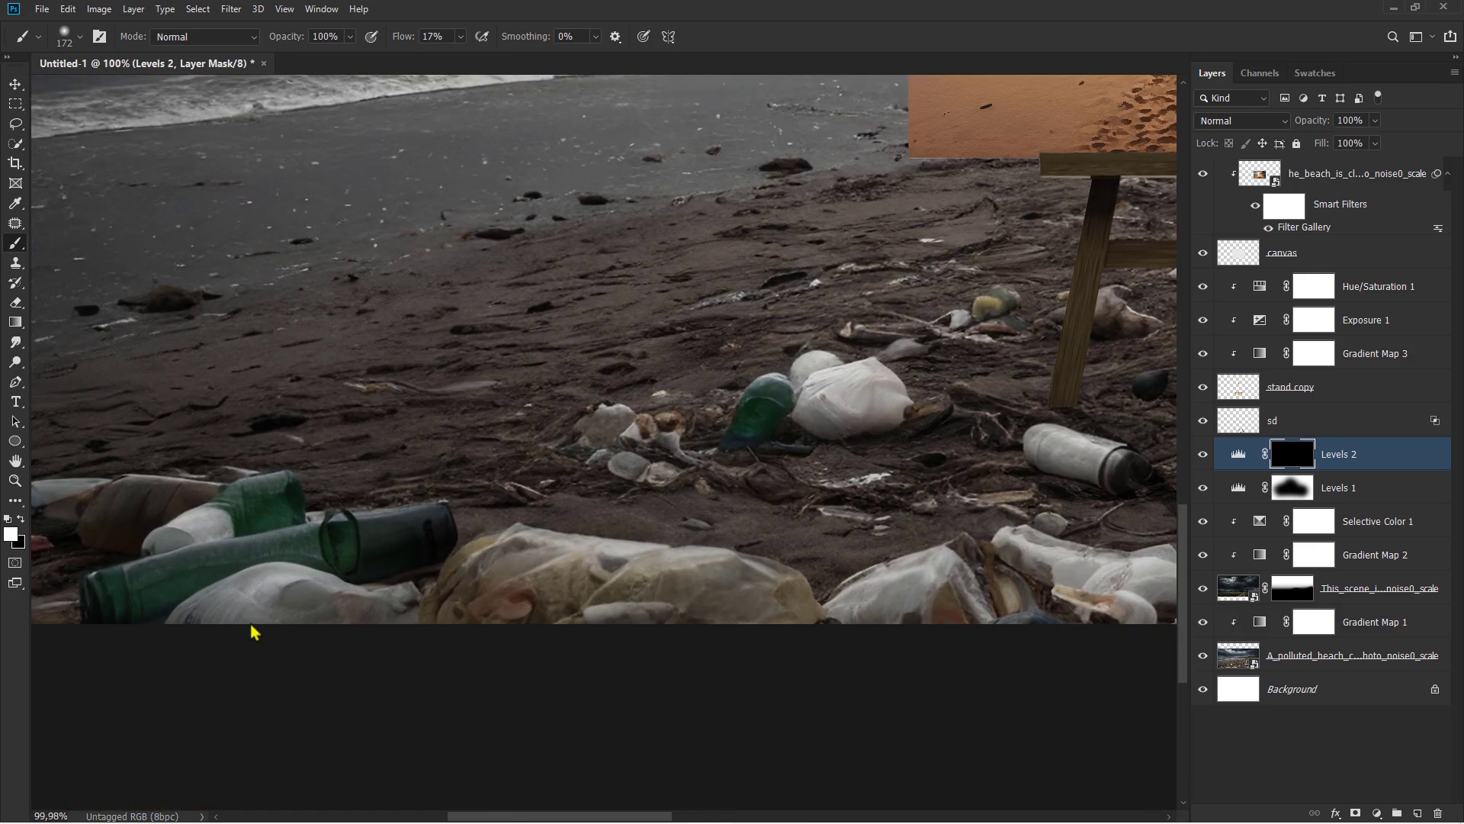
mouse_move(216, 631)
mouse_down()
mouse_move(273, 603)
mouse_move(418, 634)
mouse_up()
key(bracketleft)
key(bracketleft)
key(bracketleft)
drag(116, 601, 398, 542)
Continue darkening the foreground litter and plastic bags near the image's lower edge, reducing the brush to 88
alt+right_click(197, 533)
drag(198, 533, 281, 505)
drag(55, 501, 263, 509)
drag(684, 611, 290, 562)
alt+right_click(418, 589)
mouse_move(418, 589)
mouse_down()
mouse_move(356, 550)
mouse_move(683, 588)
mouse_move(740, 576)
mouse_up()
drag(727, 577, 480, 637)
key(bracketleft)
key(bracketleft)
key(bracketleft)
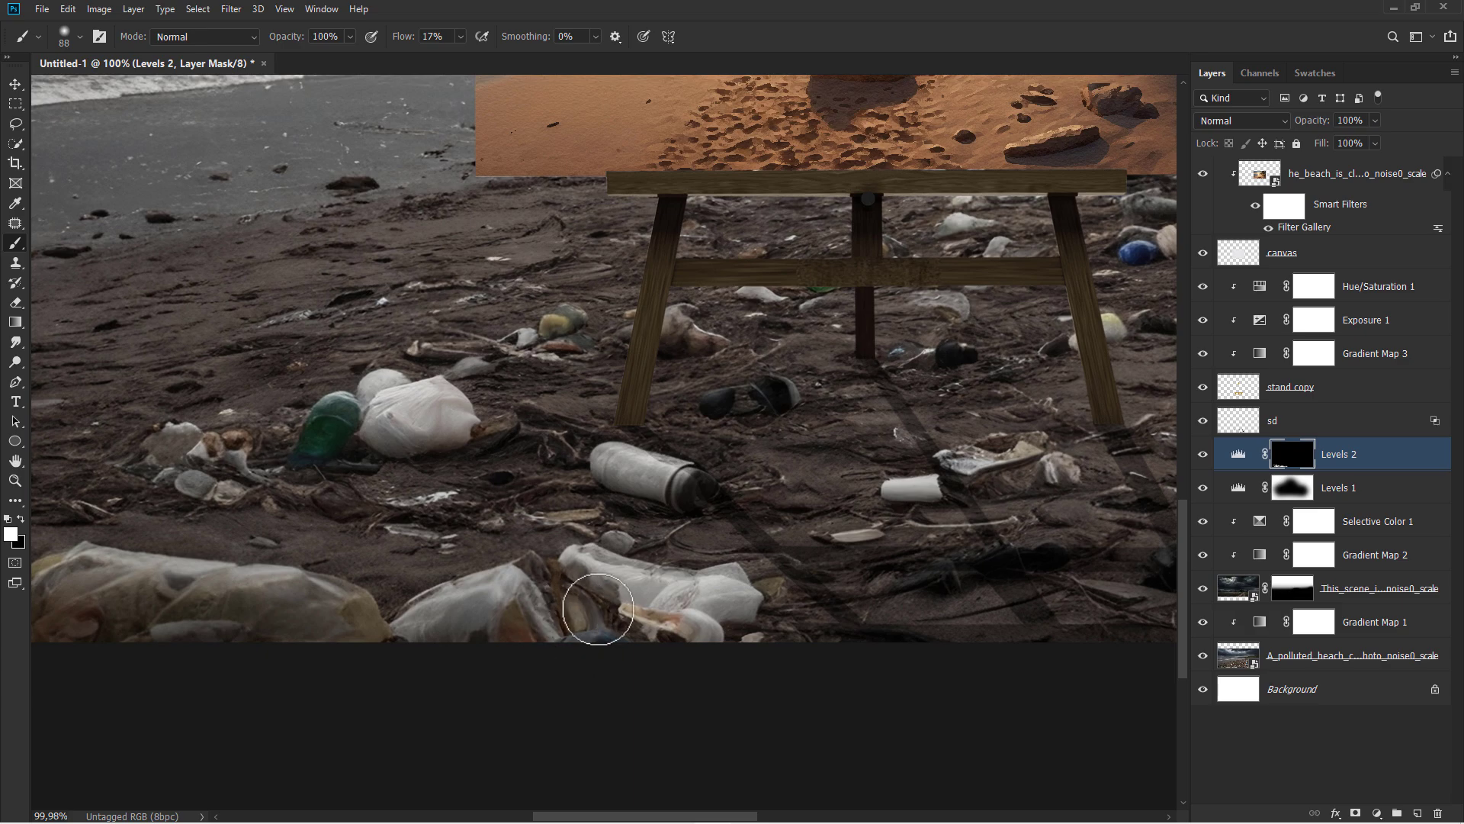
Darken the white bag, green bottle and white bottle beside the easel's left leg using a brush of about 42
mouse_move(419, 444)
mouse_down()
mouse_move(406, 446)
mouse_move(435, 418)
mouse_move(412, 424)
mouse_up()
scroll(415, 382, up, 4)
alt+right_click(416, 382)
scroll(387, 383, up, 3)
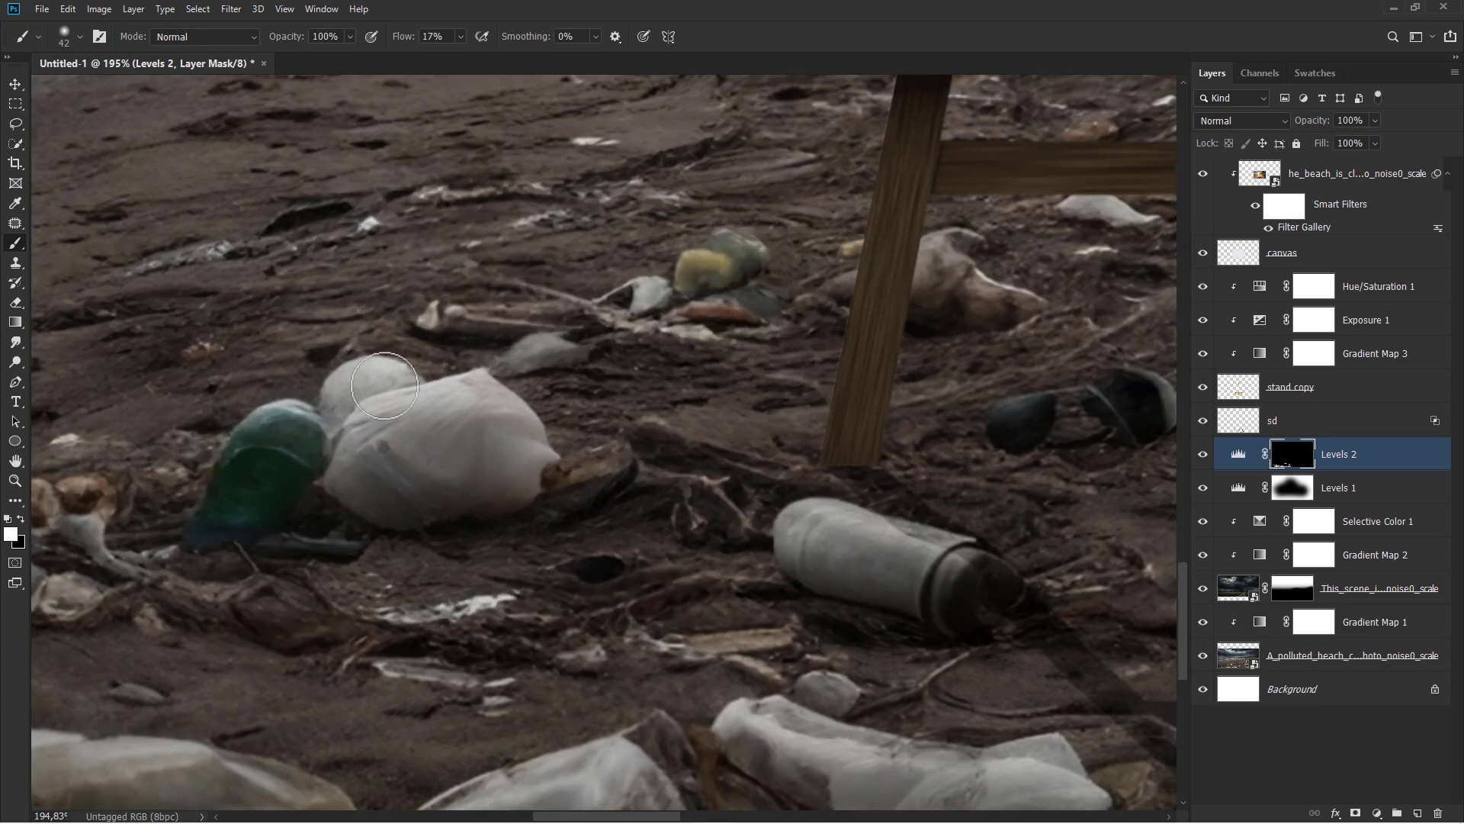
scroll(379, 385, down, 4)
alt+right_click(294, 505)
drag(663, 524, 133, 470)
alt+right_click(612, 499)
mouse_move(614, 500)
mouse_down()
mouse_move(438, 548)
mouse_move(563, 513)
mouse_up()
drag(744, 585, 482, 540)
alt+right_click(547, 425)
mouse_move(631, 439)
mouse_down()
mouse_move(405, 556)
mouse_move(639, 506)
mouse_move(781, 529)
mouse_move(519, 521)
mouse_move(569, 525)
mouse_up()
Paint the Levels 2 mask along the foreground toward the right side of the beach to darken its litter
scroll(782, 529, down, 2)
alt+right_click(520, 521)
mouse_move(351, 751)
mouse_down()
mouse_move(356, 608)
mouse_move(657, 660)
mouse_move(697, 645)
mouse_move(779, 773)
mouse_up()
alt+right_click(330, 604)
scroll(273, 624, right, 5)
scroll(517, 671, up, 2)
key(bracketleft)
key(bracketleft)
key(bracketleft)
key(bracketleft)
key(bracketleft)
alt+right_click(634, 611)
drag(634, 611, 586, 611)
alt+right_click(526, 554)
mouse_move(527, 554)
mouse_down()
mouse_move(540, 501)
mouse_move(672, 552)
mouse_up()
alt+right_click(737, 567)
Darken the scattered litter on the right side of the beach with brush sizes 38 and 51
key(bracketleft)
key(bracketleft)
scroll(788, 608, up, 3)
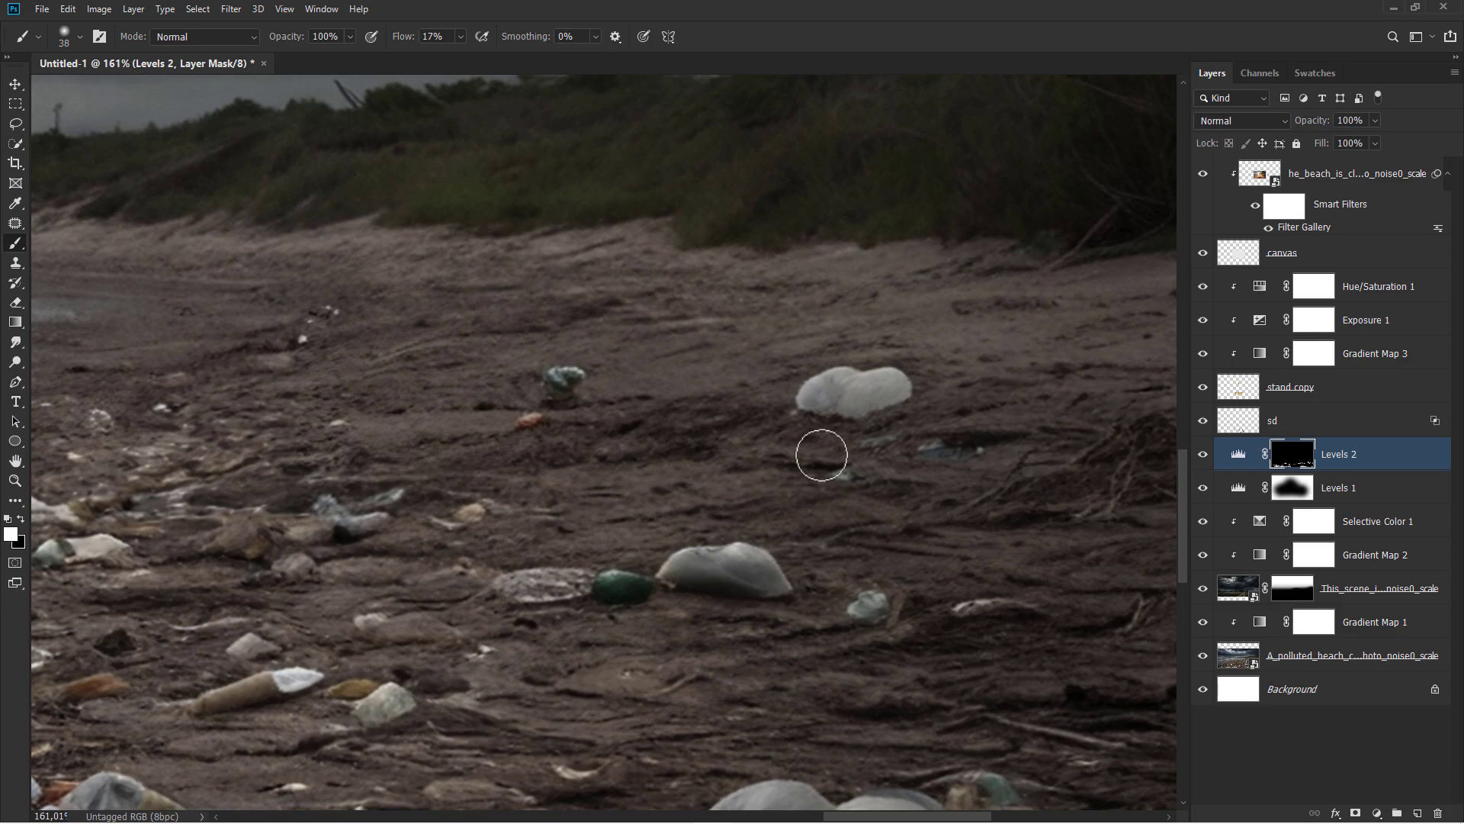
scroll(732, 473, down, 3)
scroll(733, 473, left, 3)
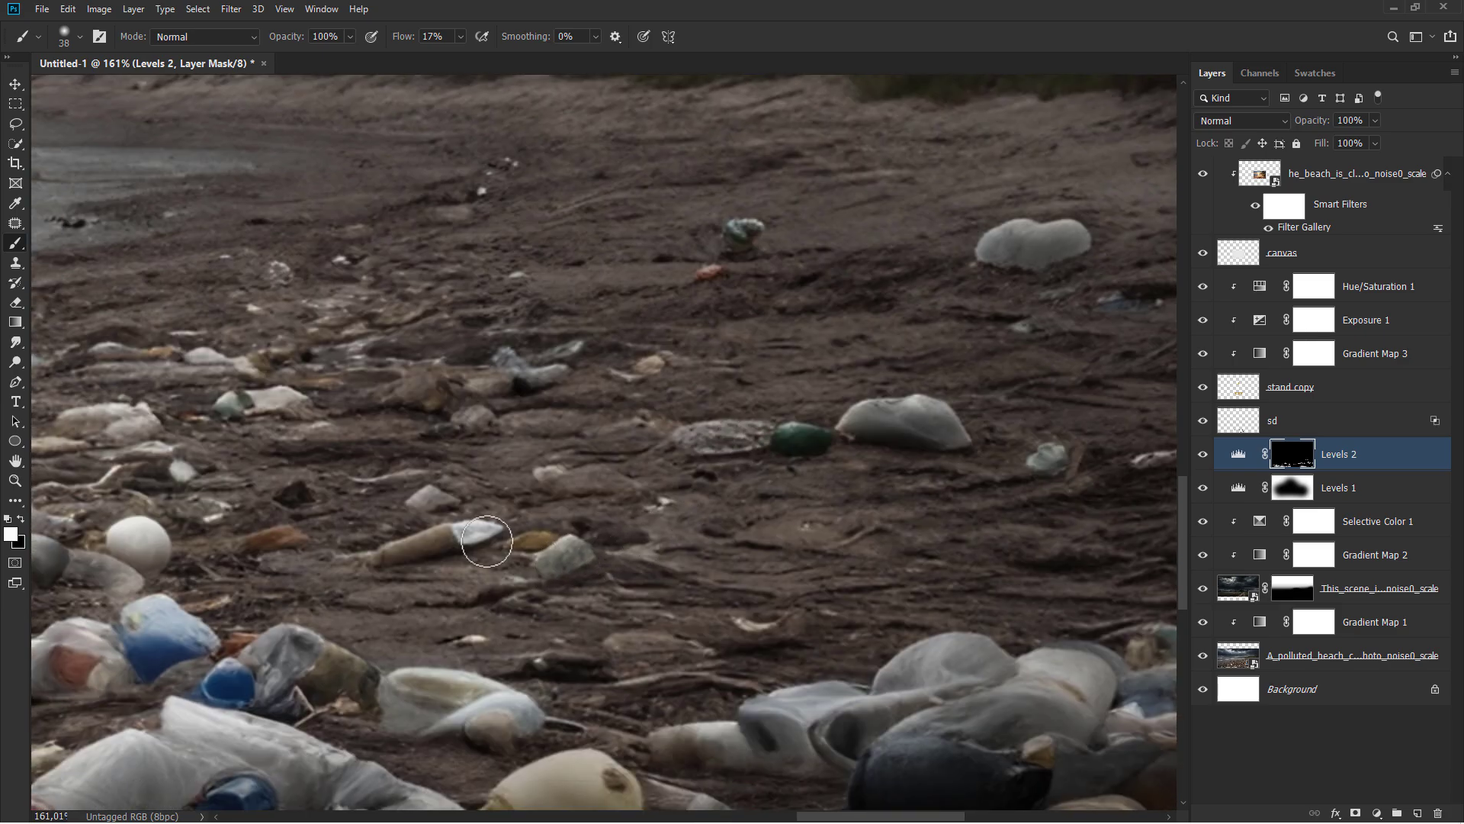
scroll(725, 551, left, 3)
key(bracketright)
key(bracketright)
mouse_move(561, 553)
mouse_down()
mouse_move(572, 566)
mouse_move(568, 555)
mouse_move(536, 578)
mouse_move(544, 600)
mouse_up()
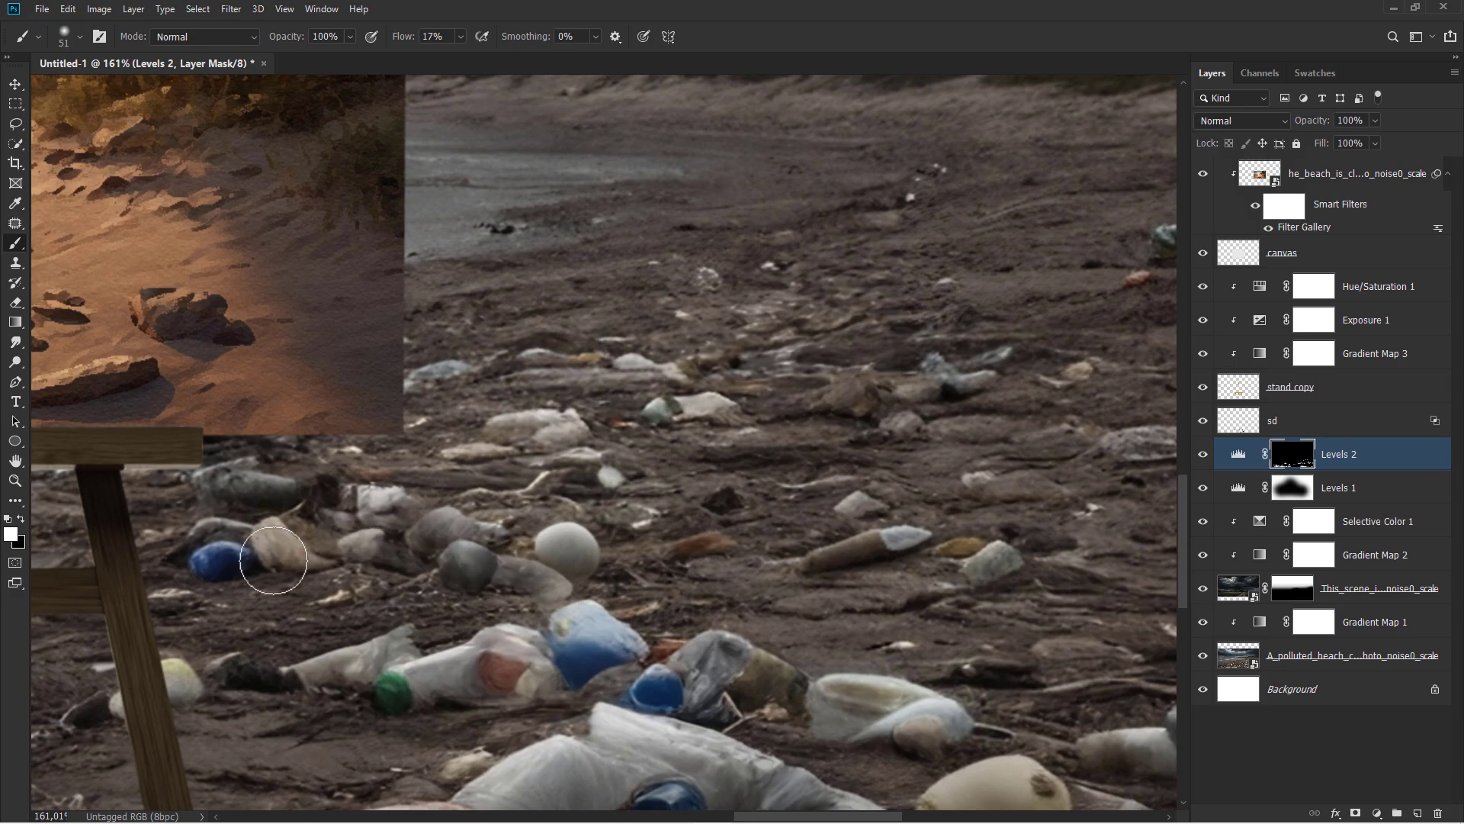
Paint the Levels 2 mask over the right side of the sky with a much larger brush, and compare the darkening
scroll(781, 610, up, 2)
scroll(781, 610, left, 3)
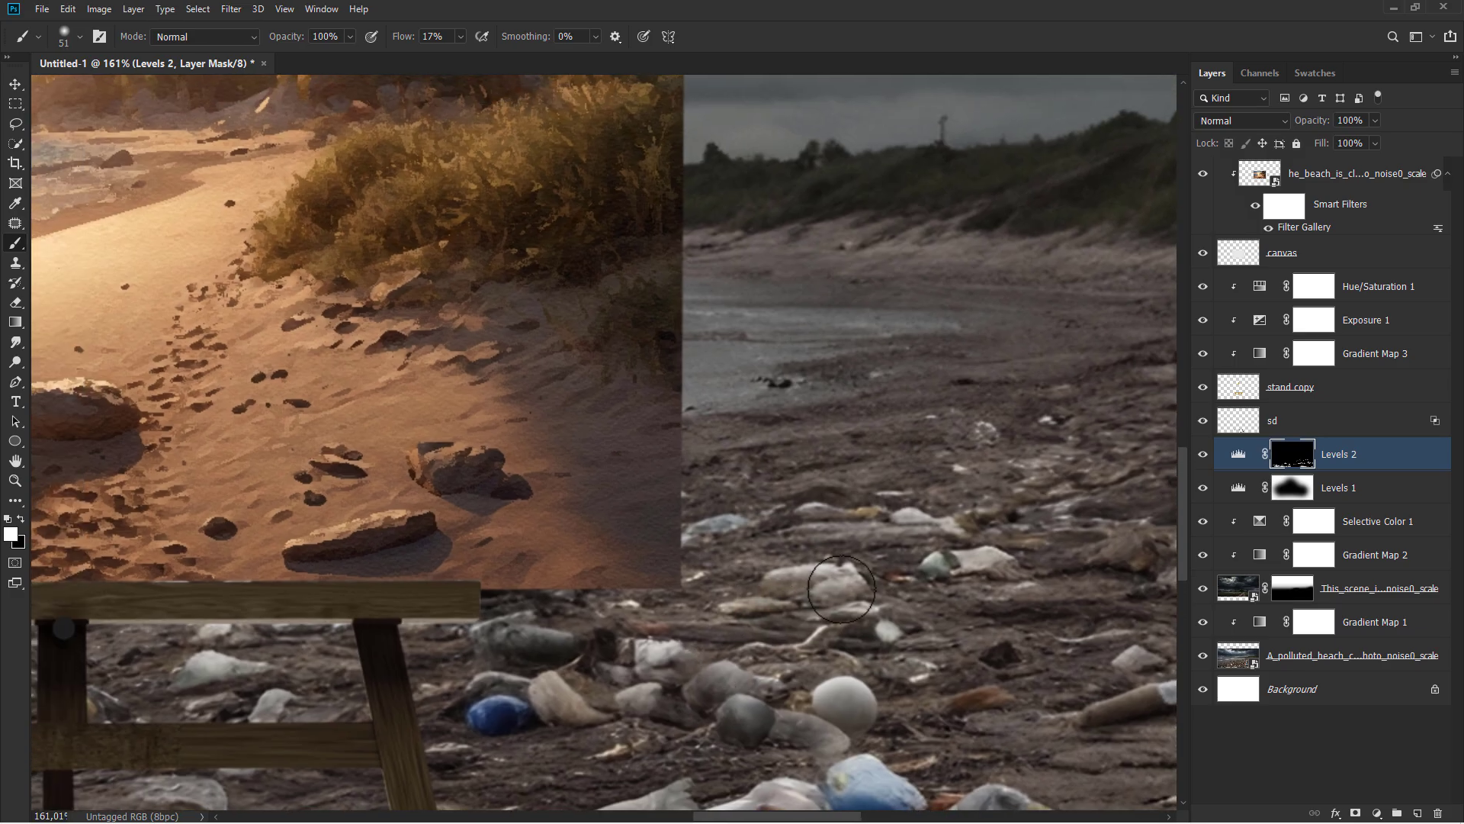
scroll(648, 610, down, 5)
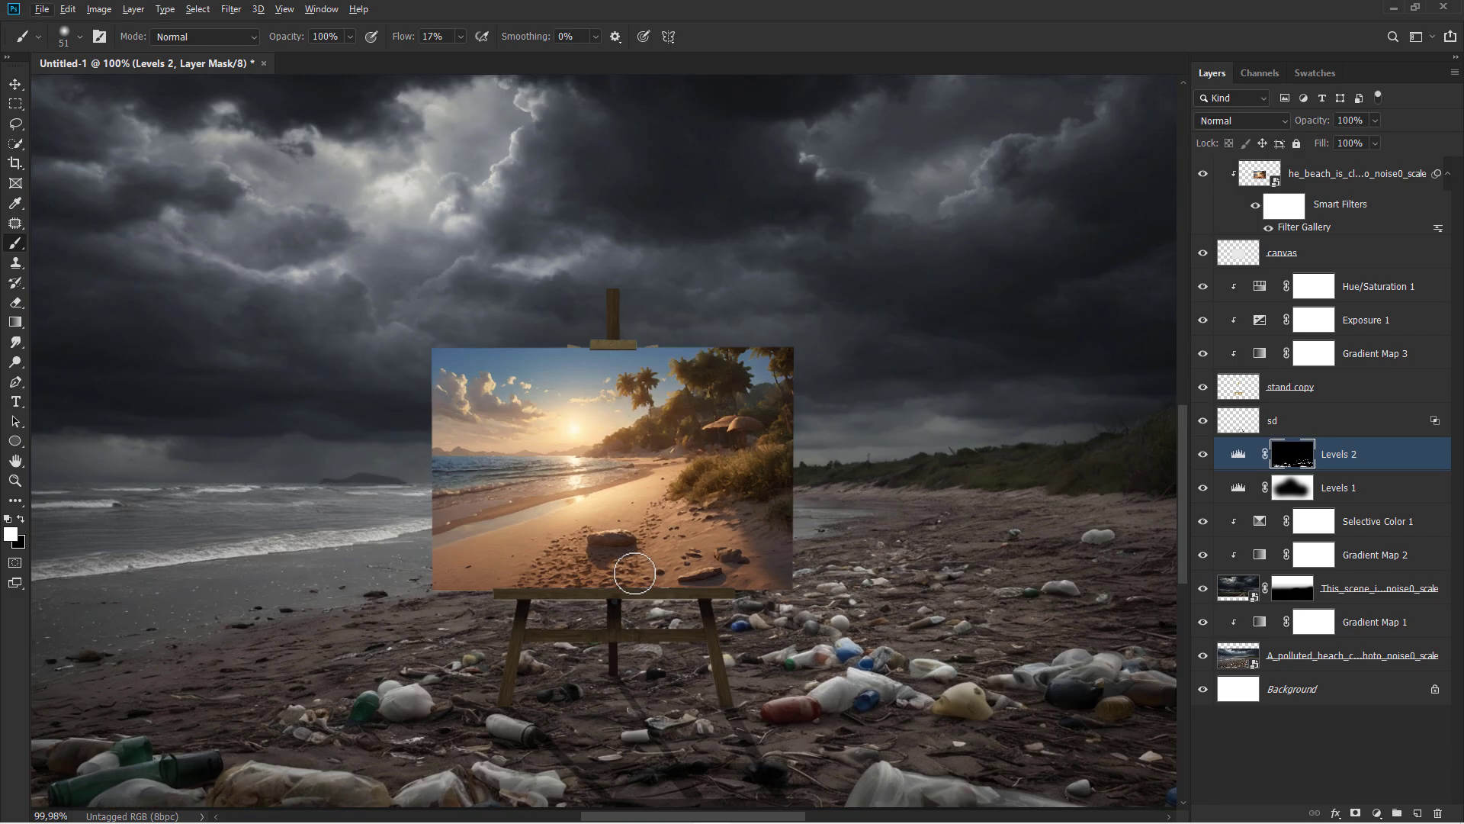
scroll(634, 574, down, 11)
mouse_move(837, 331)
mouse_down()
mouse_move(945, 359)
mouse_move(1014, 343)
mouse_up()
drag(892, 205, 952, 235)
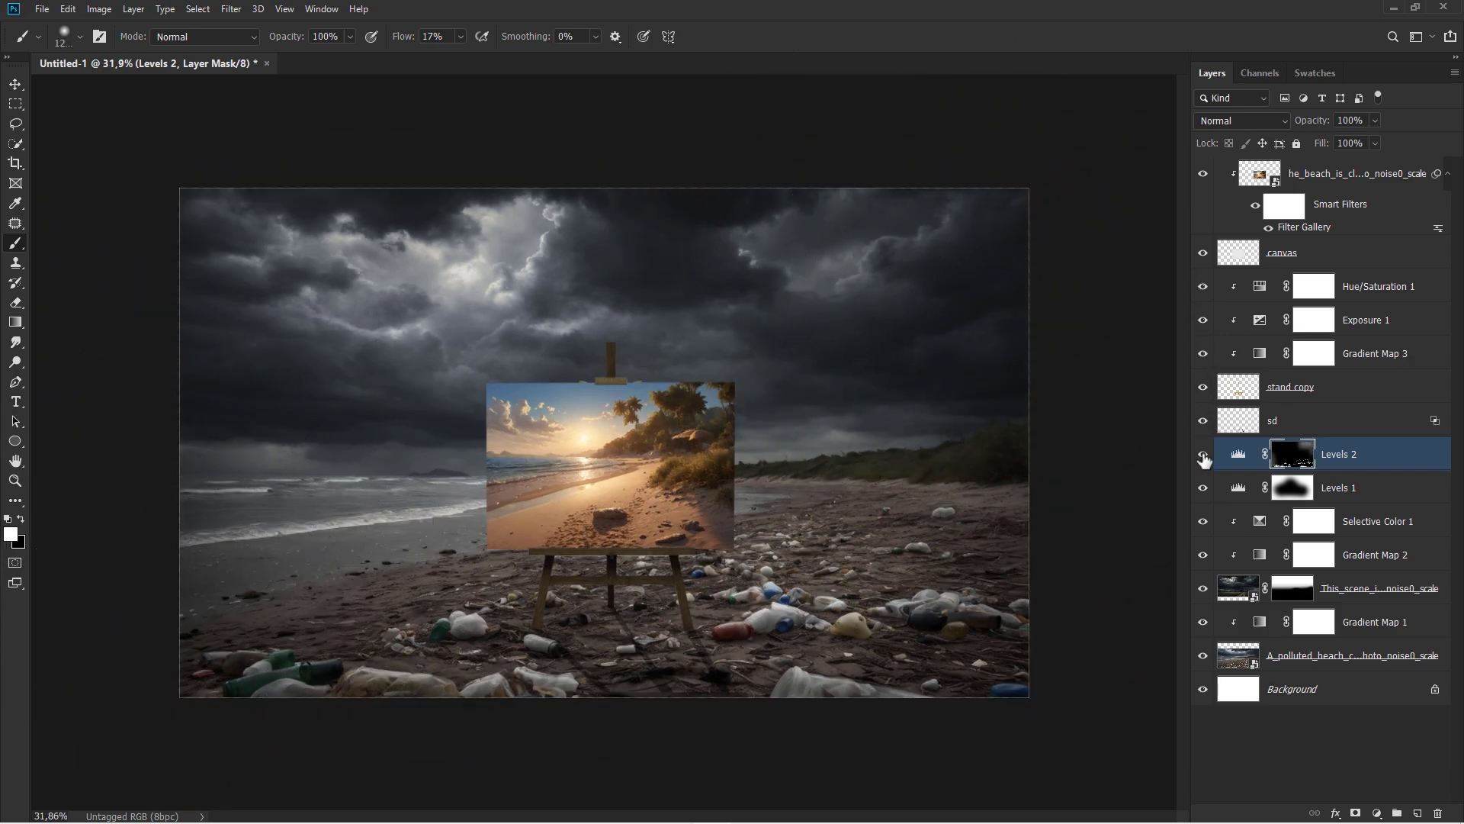
click(1202, 453)
click(1202, 453)
key(ctrl+0)
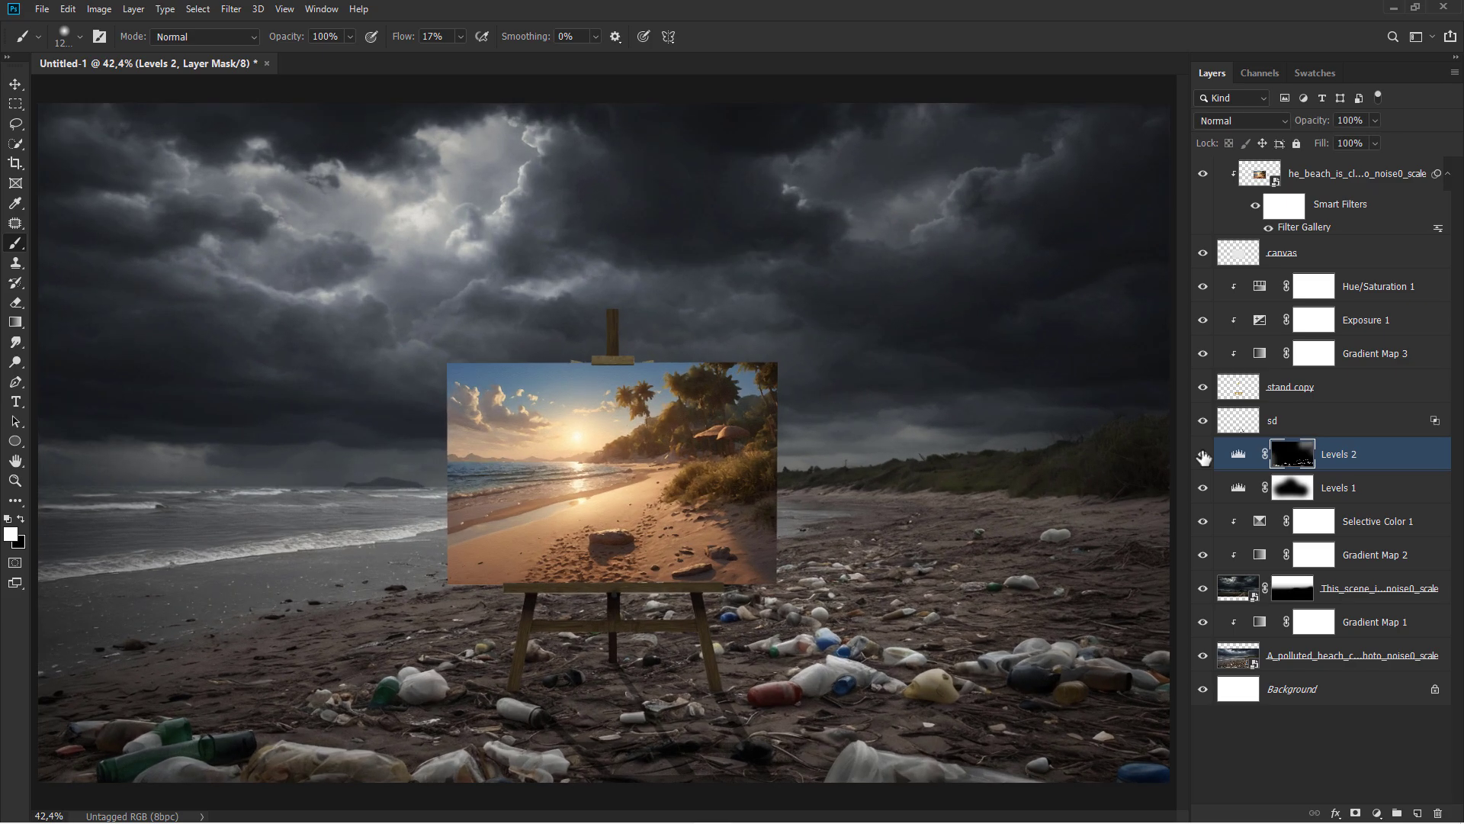
Add a Curves adjustment above Levels 2, pull its white point to input 209 and invert its mask to black
key(v)
click(1370, 463)
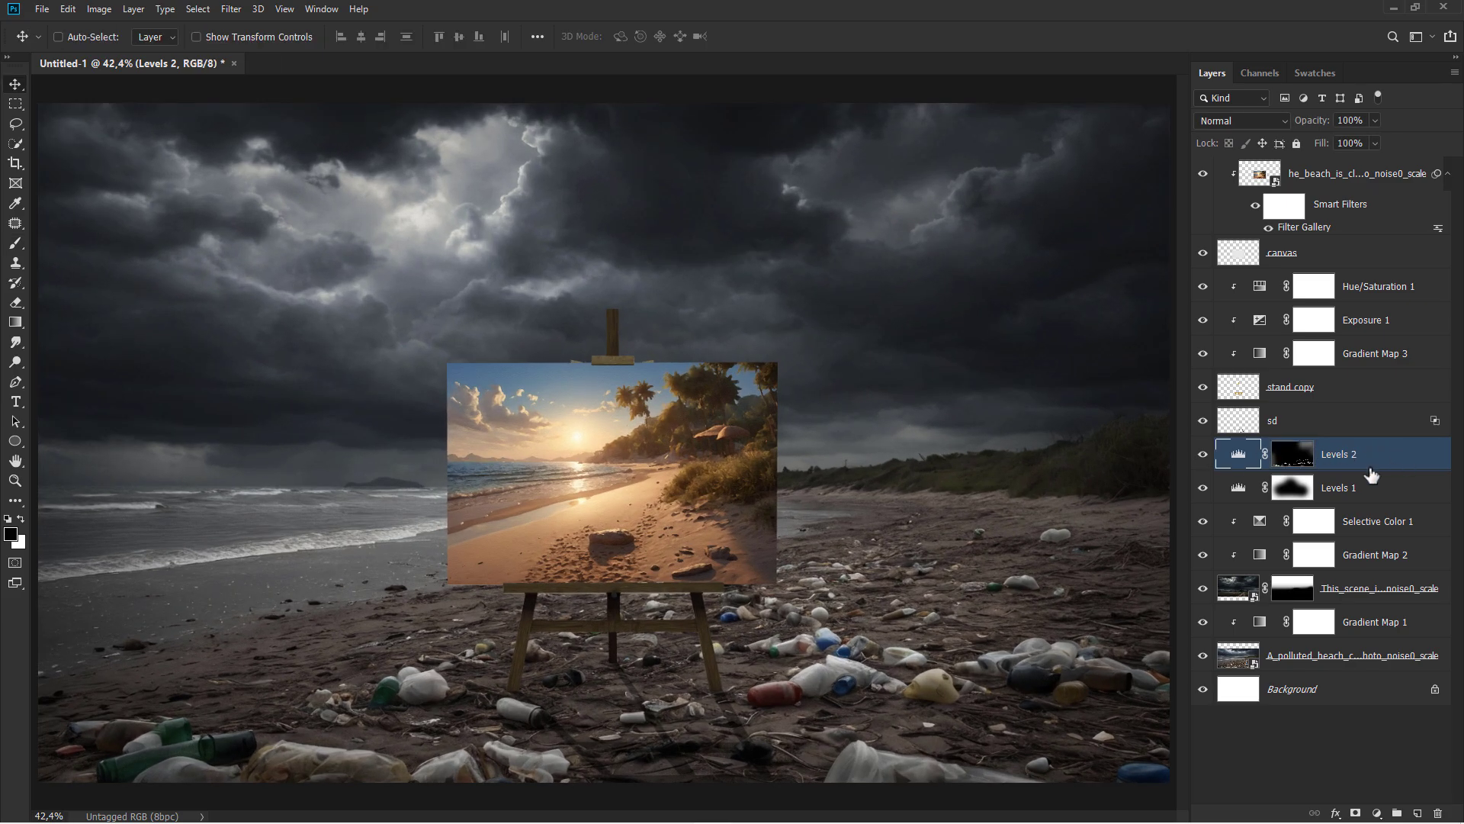
click(1377, 813)
click(1396, 622)
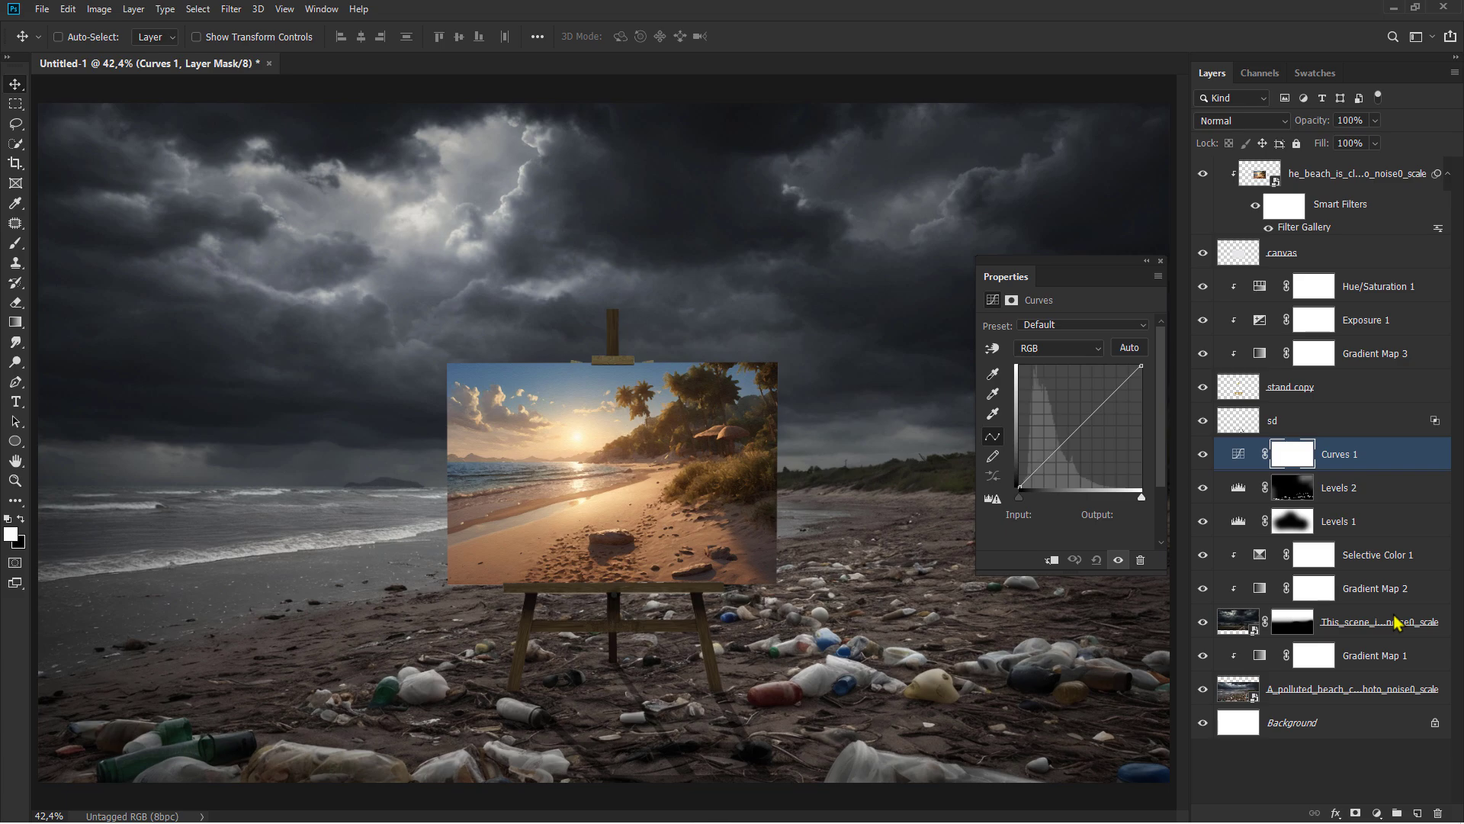
drag(1141, 501, 1121, 501)
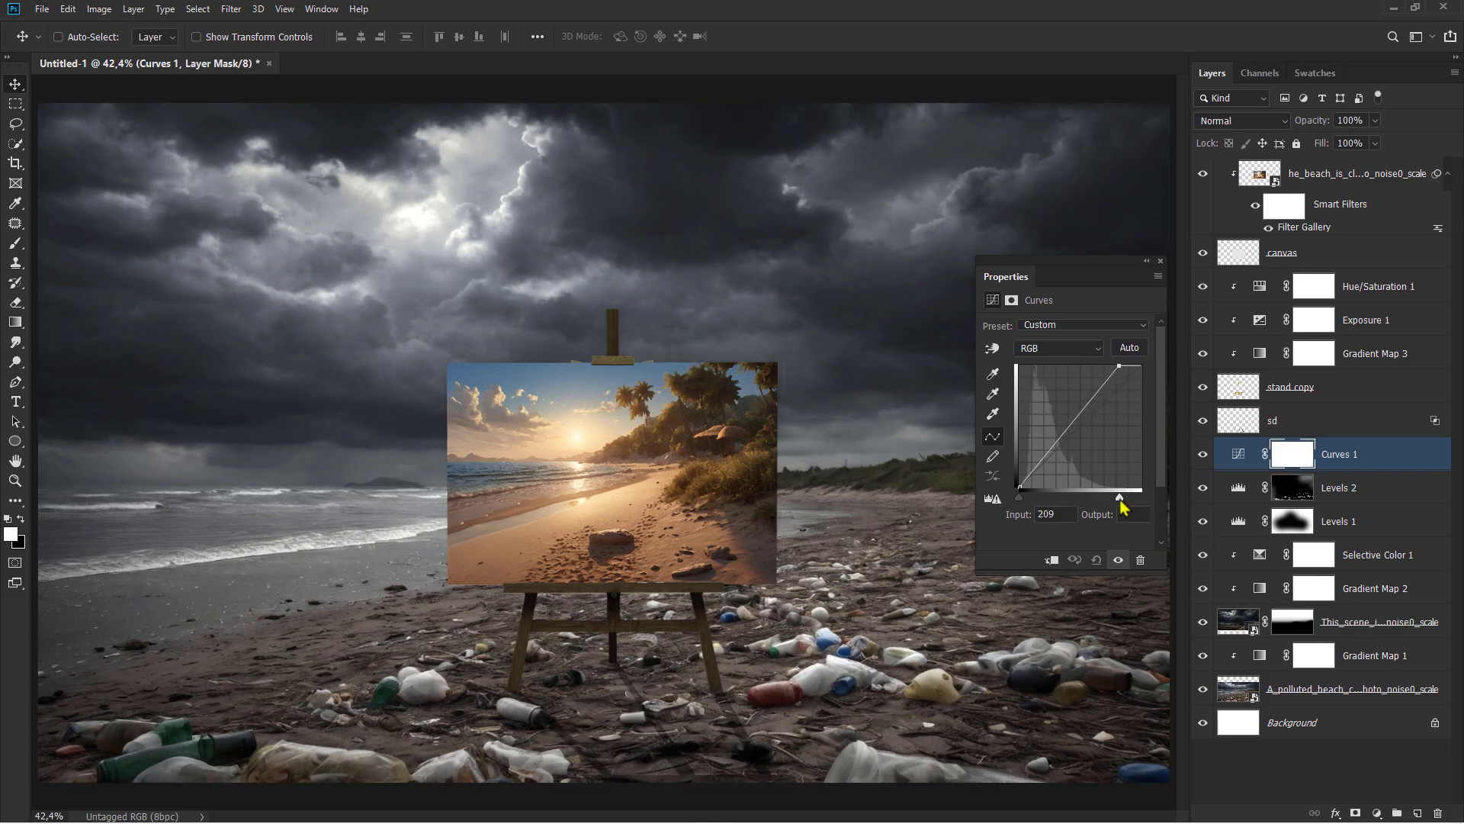
click(1161, 262)
key(ctrl+i)
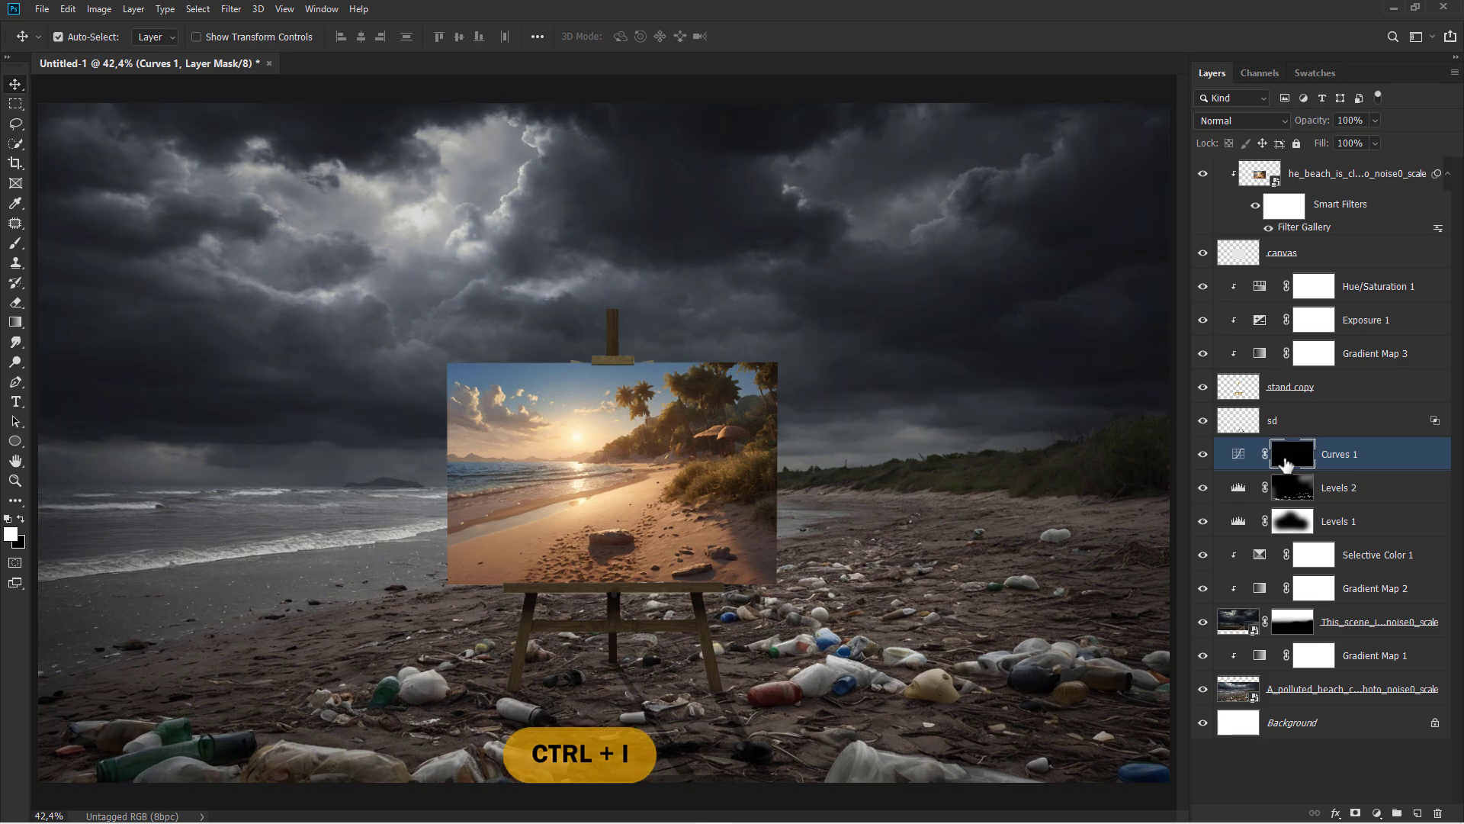
Paint the Curves 1 mask in white along the horizon with a brush of 500, and compare the brightening
click(15, 242)
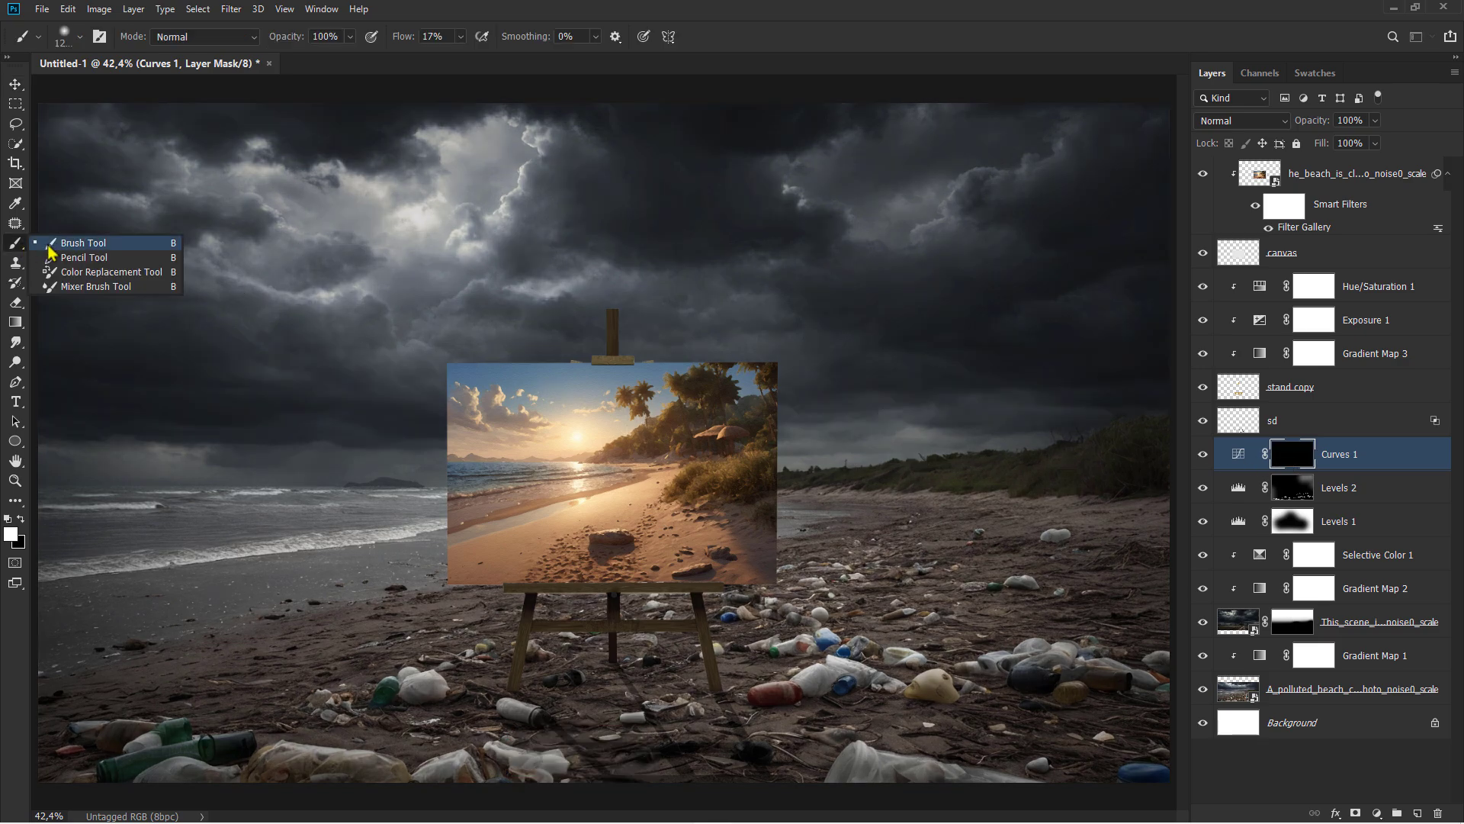
click(61, 239)
alt+right_click(321, 393)
mouse_move(202, 454)
mouse_down()
mouse_move(350, 483)
mouse_move(752, 483)
mouse_move(916, 466)
mouse_move(812, 459)
mouse_up()
alt+right_click(498, 488)
scroll(480, 487, down, 3)
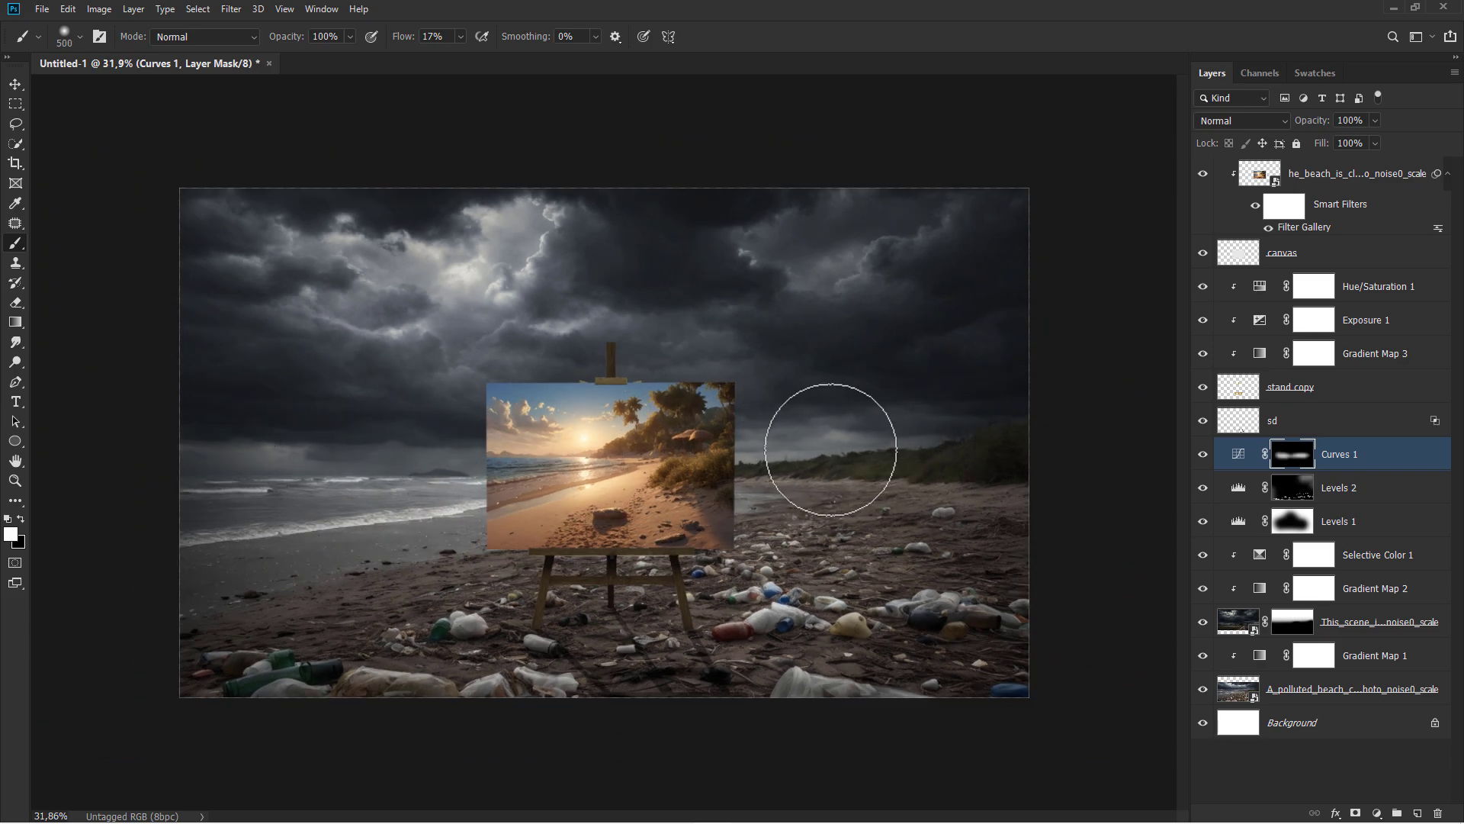
mouse_move(282, 463)
mouse_down()
mouse_move(863, 463)
mouse_move(686, 470)
mouse_up()
click(1203, 454)
click(1202, 454)
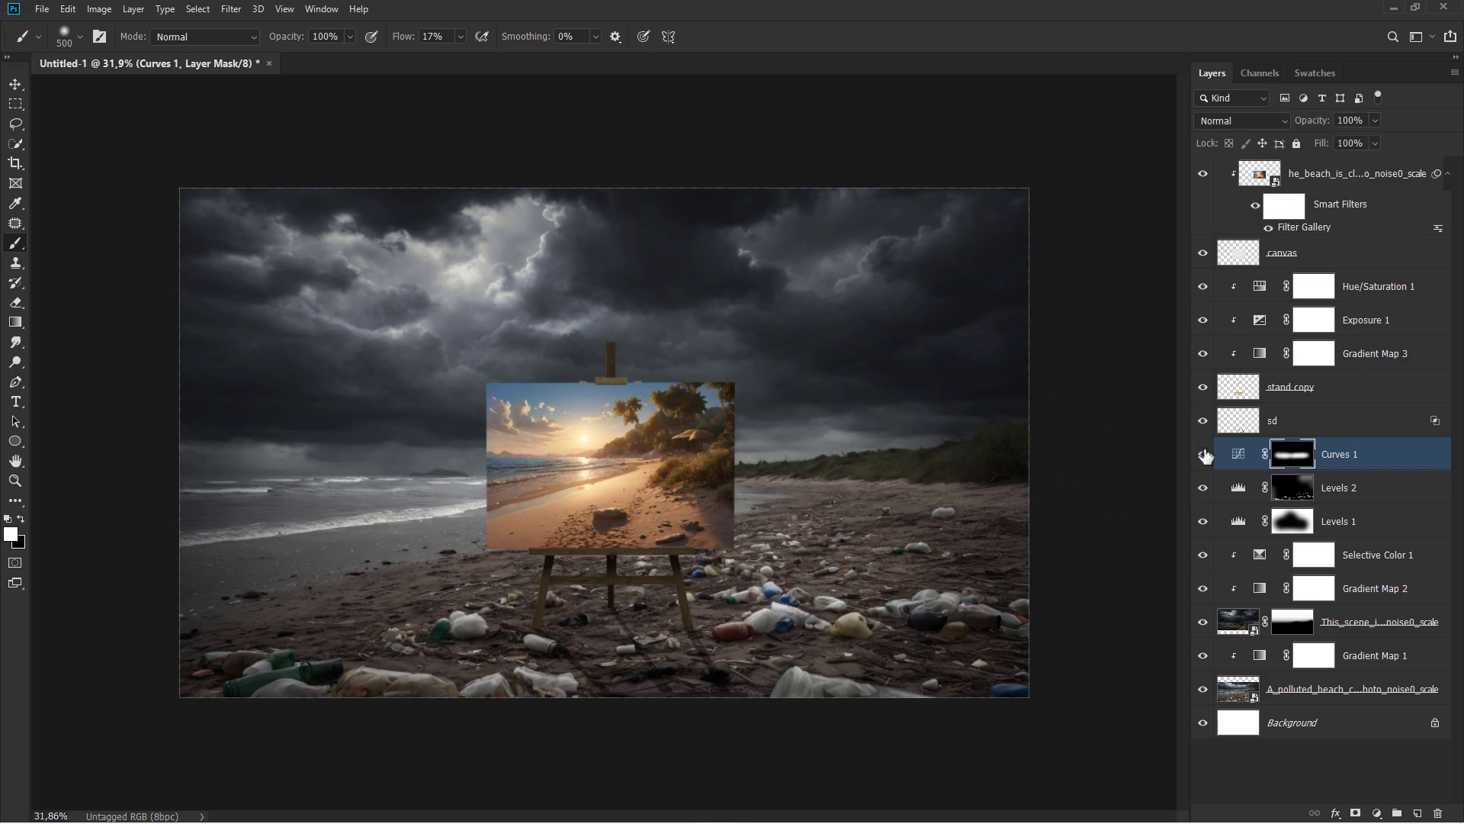
scroll(838, 433, up, 1)
alt+right_click(788, 420)
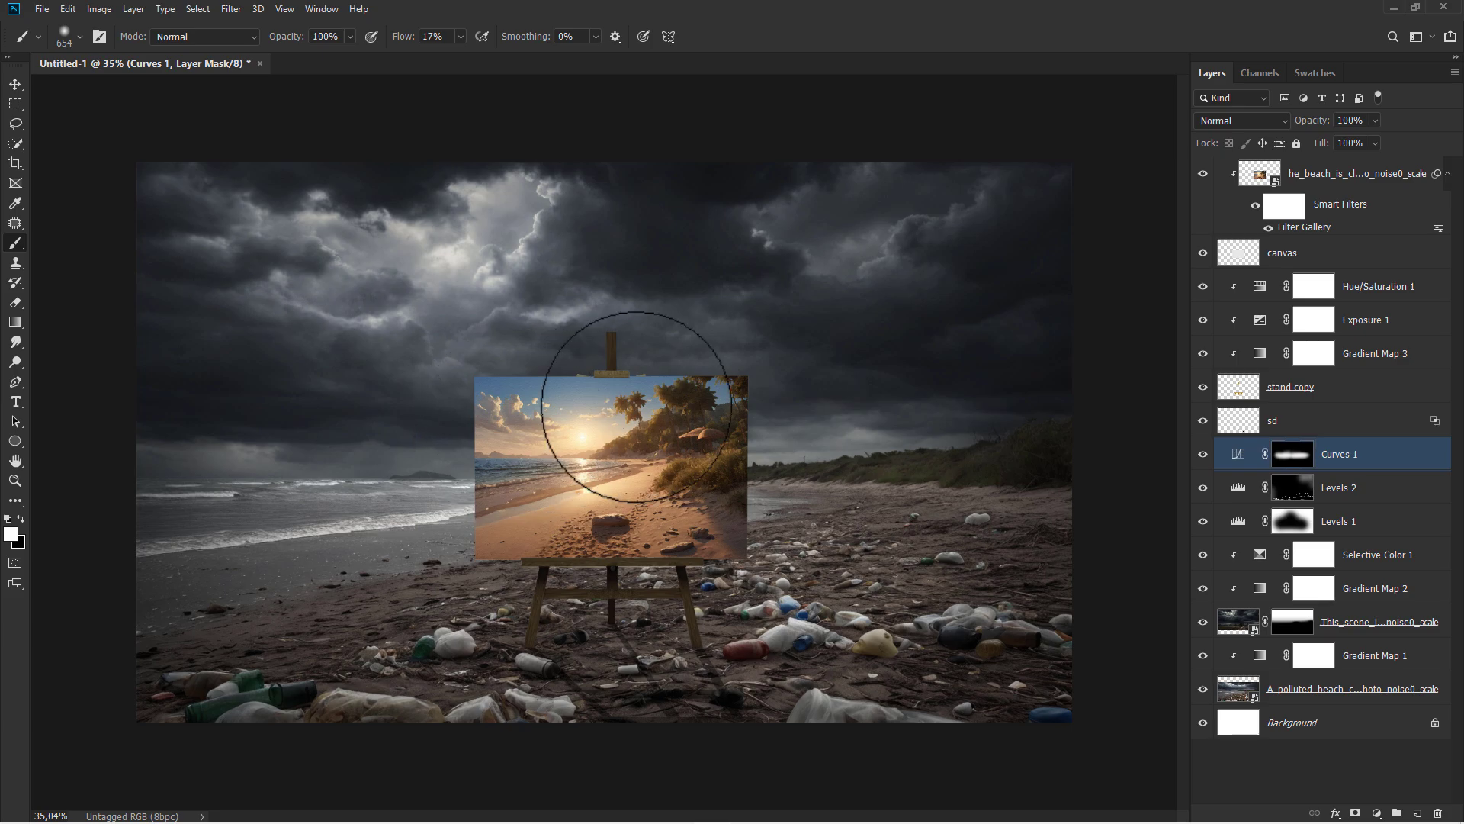
Add an empty layer above Curves 1, set the foreground color to orange d38c28 and the brush flow to 100%
click(1347, 458)
key(v)
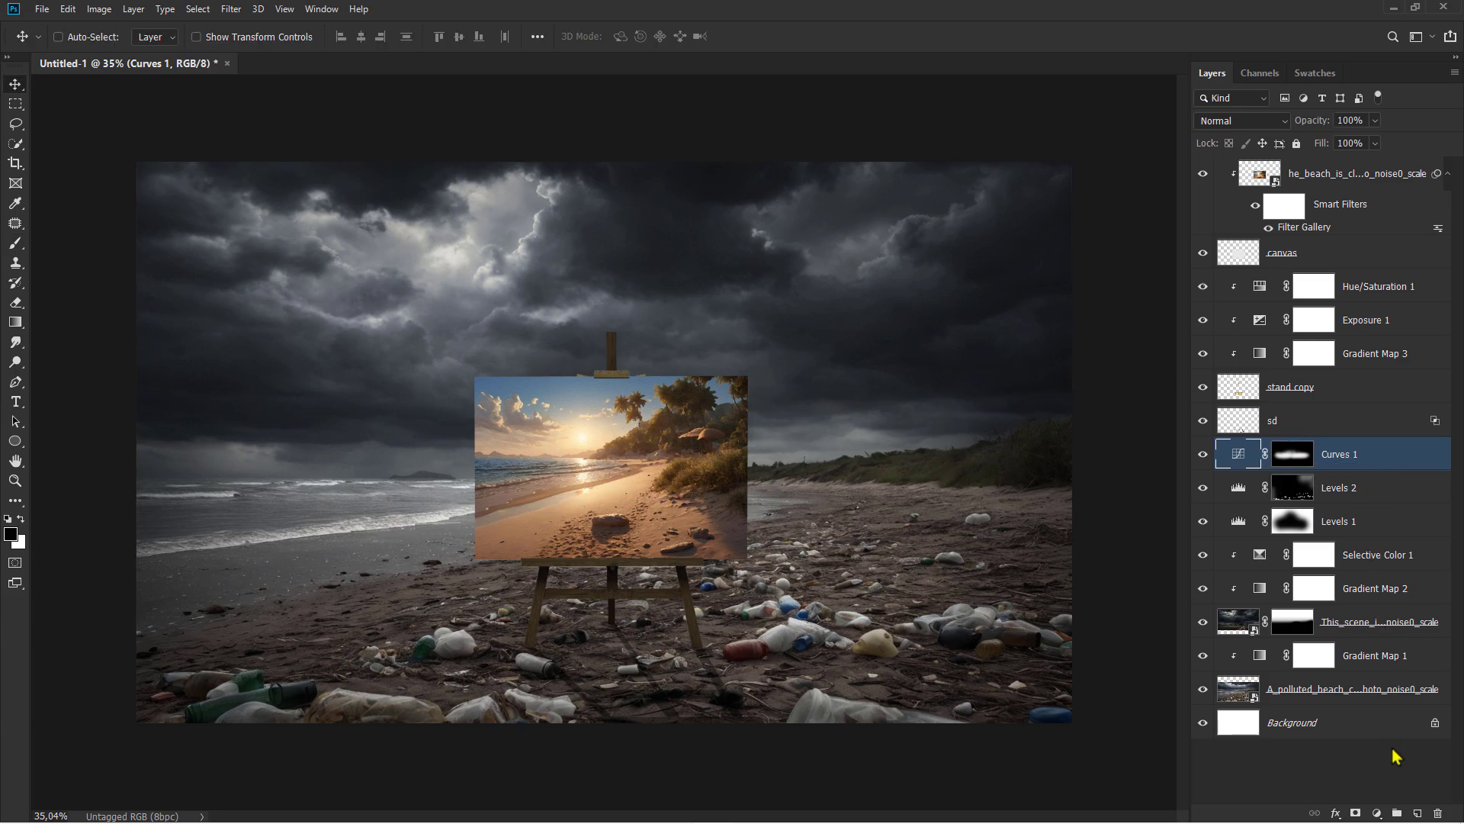
click(1415, 812)
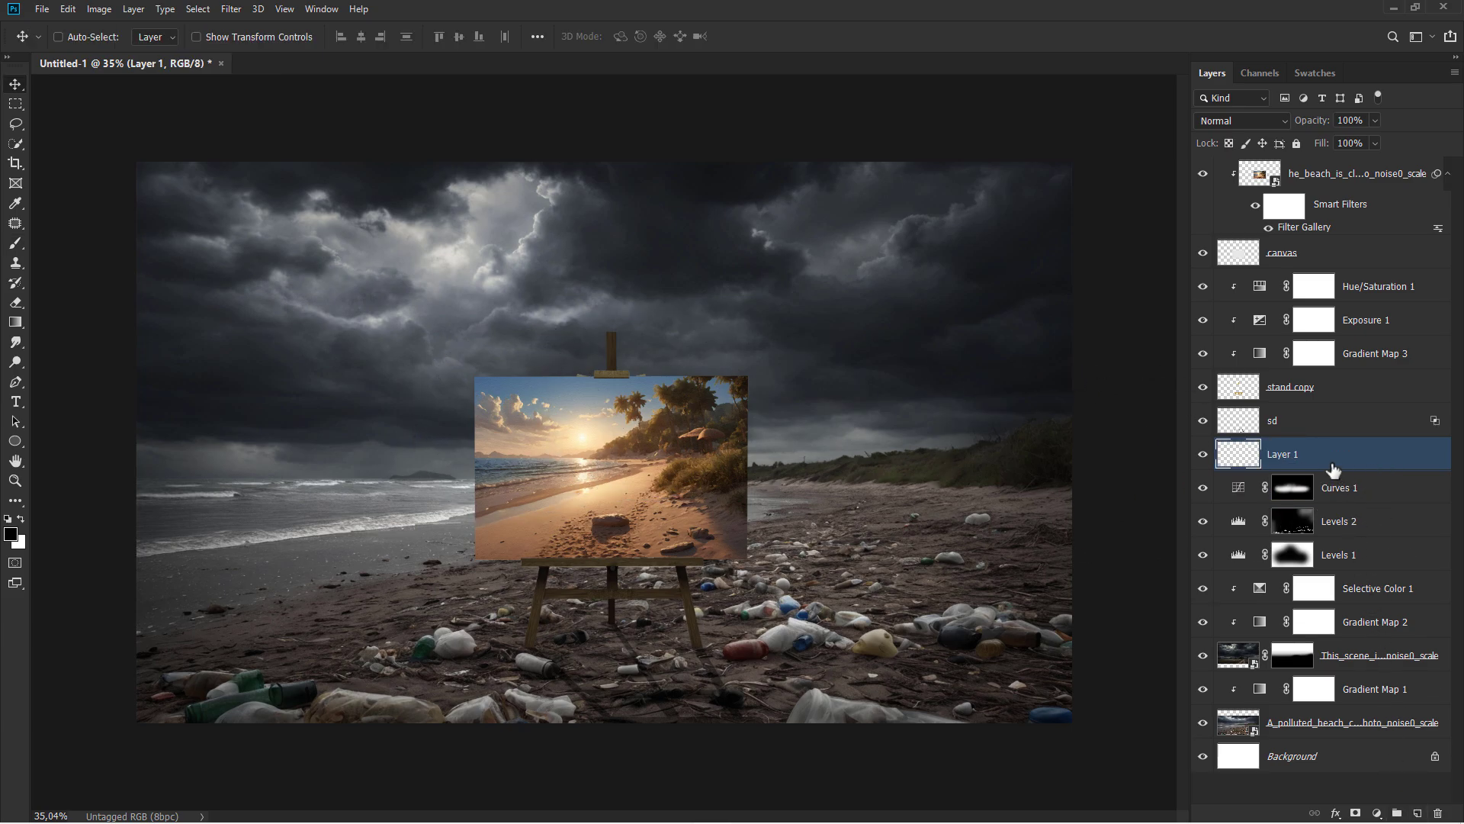
click(15, 244)
click(12, 533)
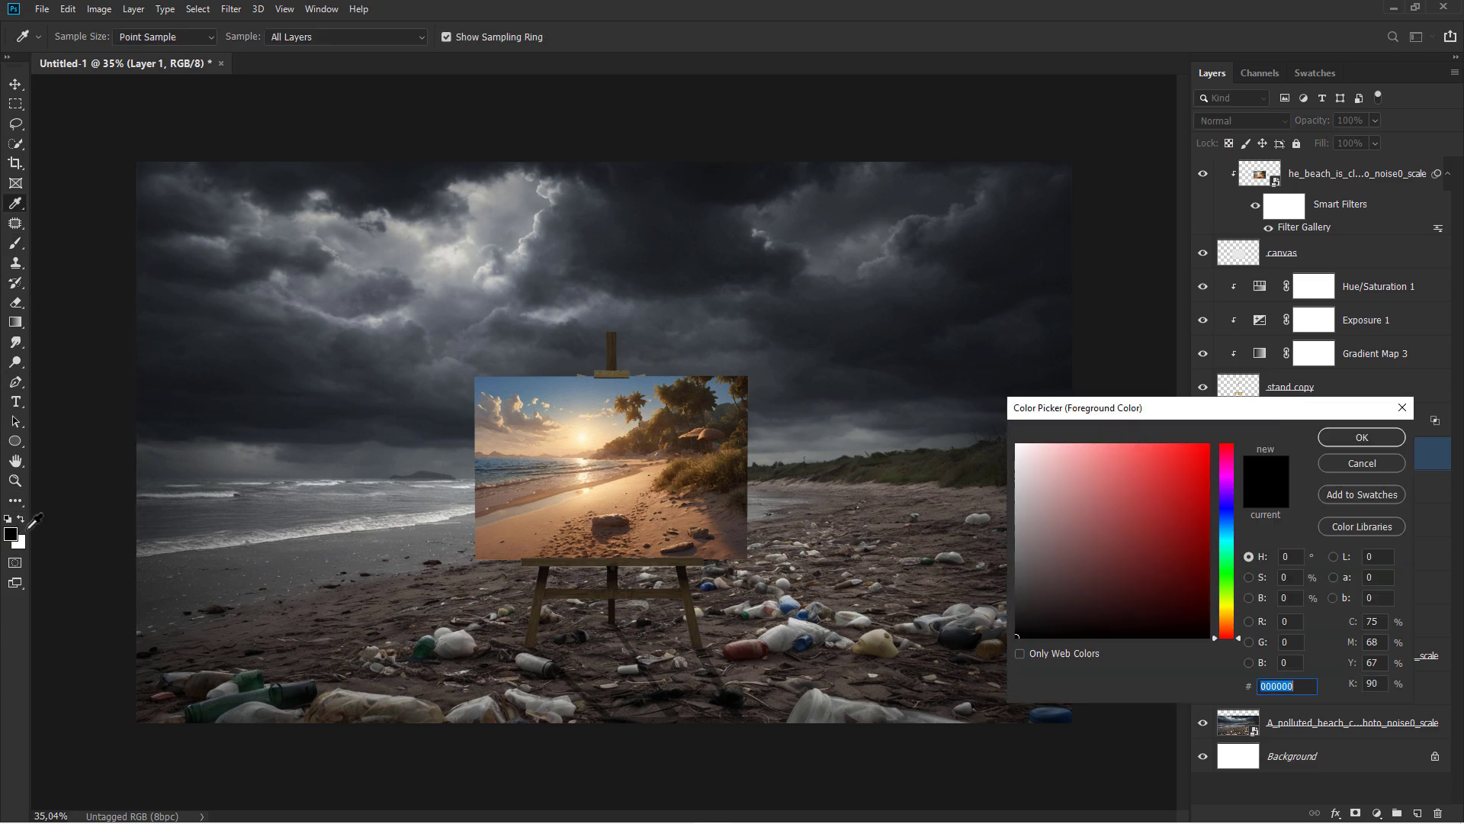
click(628, 435)
drag(1116, 412, 910, 348)
click(962, 412)
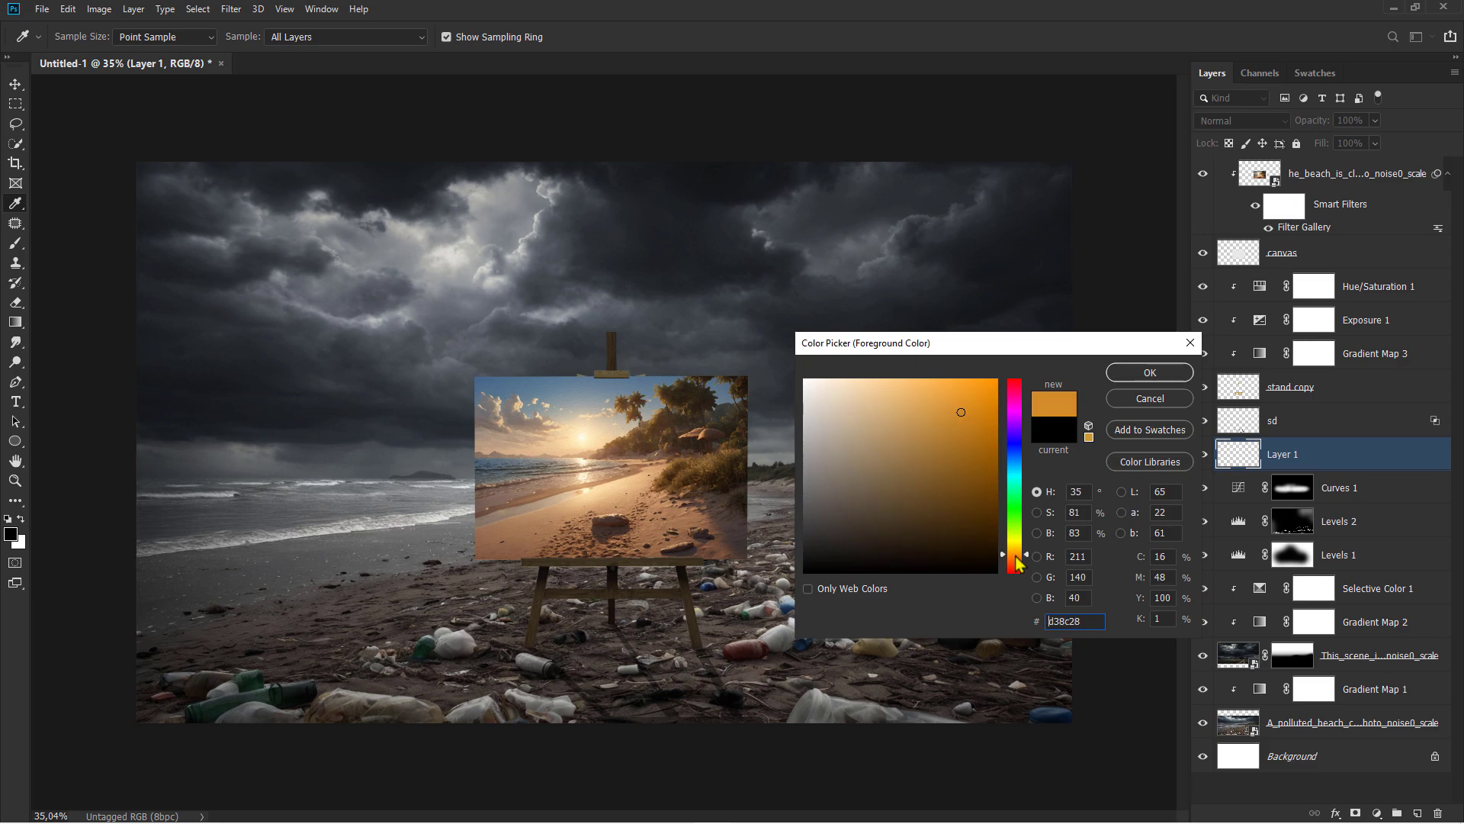
click(1150, 372)
key(b)
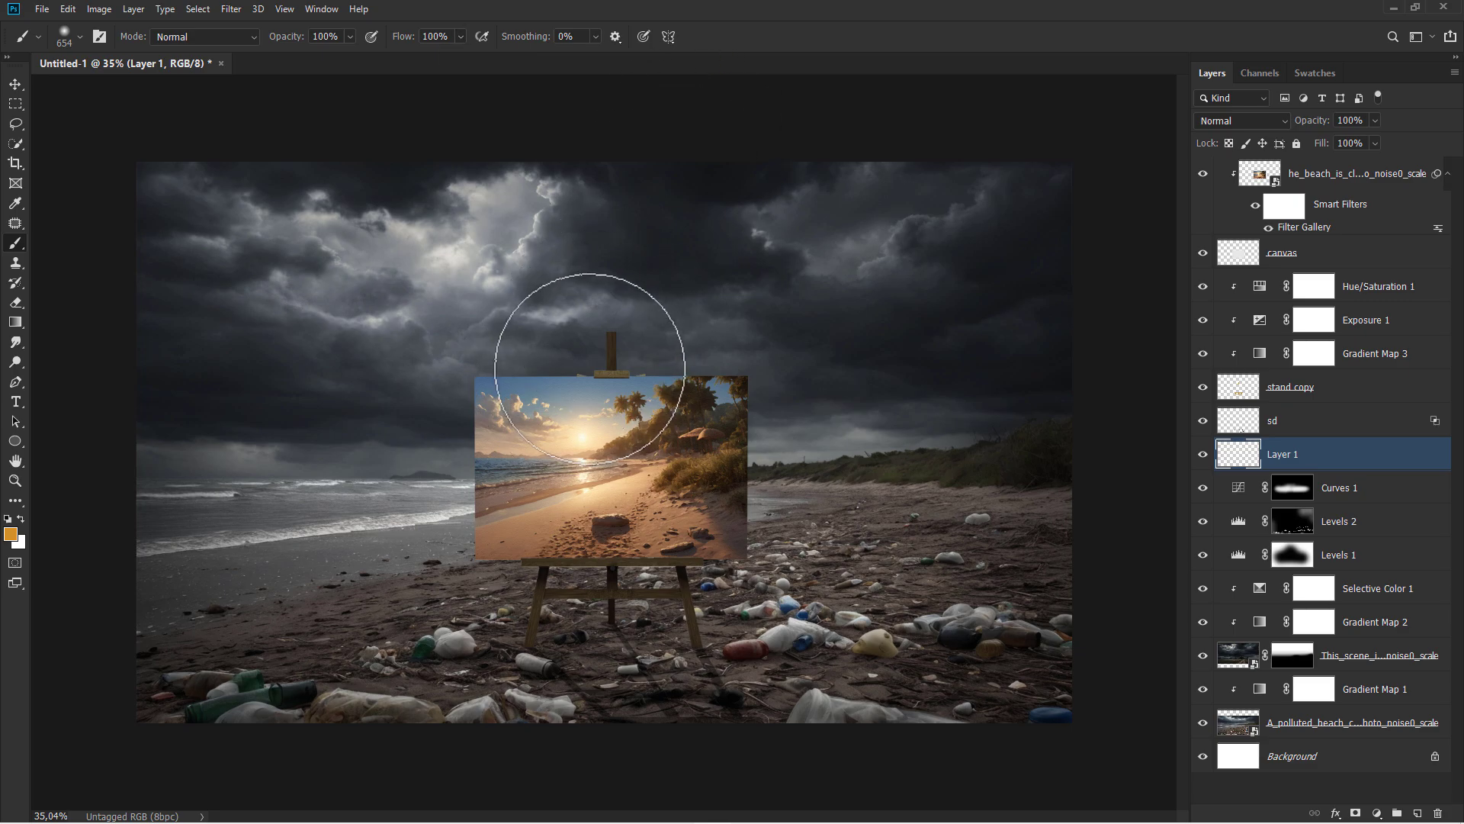
Paint a single orange glow behind the easel's top with the 654 brush and set its layer to Soft Light
click(611, 347)
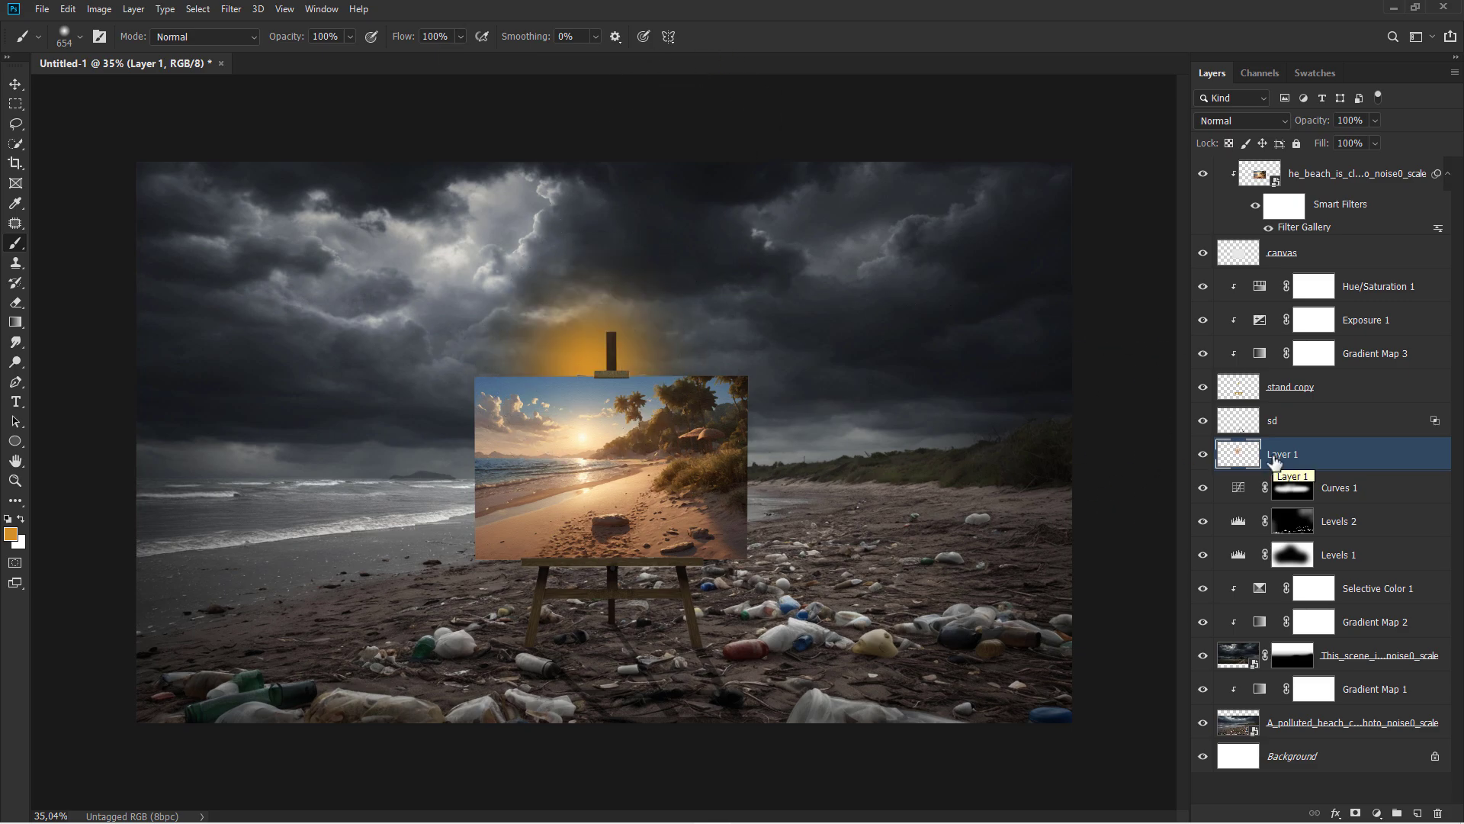
click(1228, 120)
click(1233, 353)
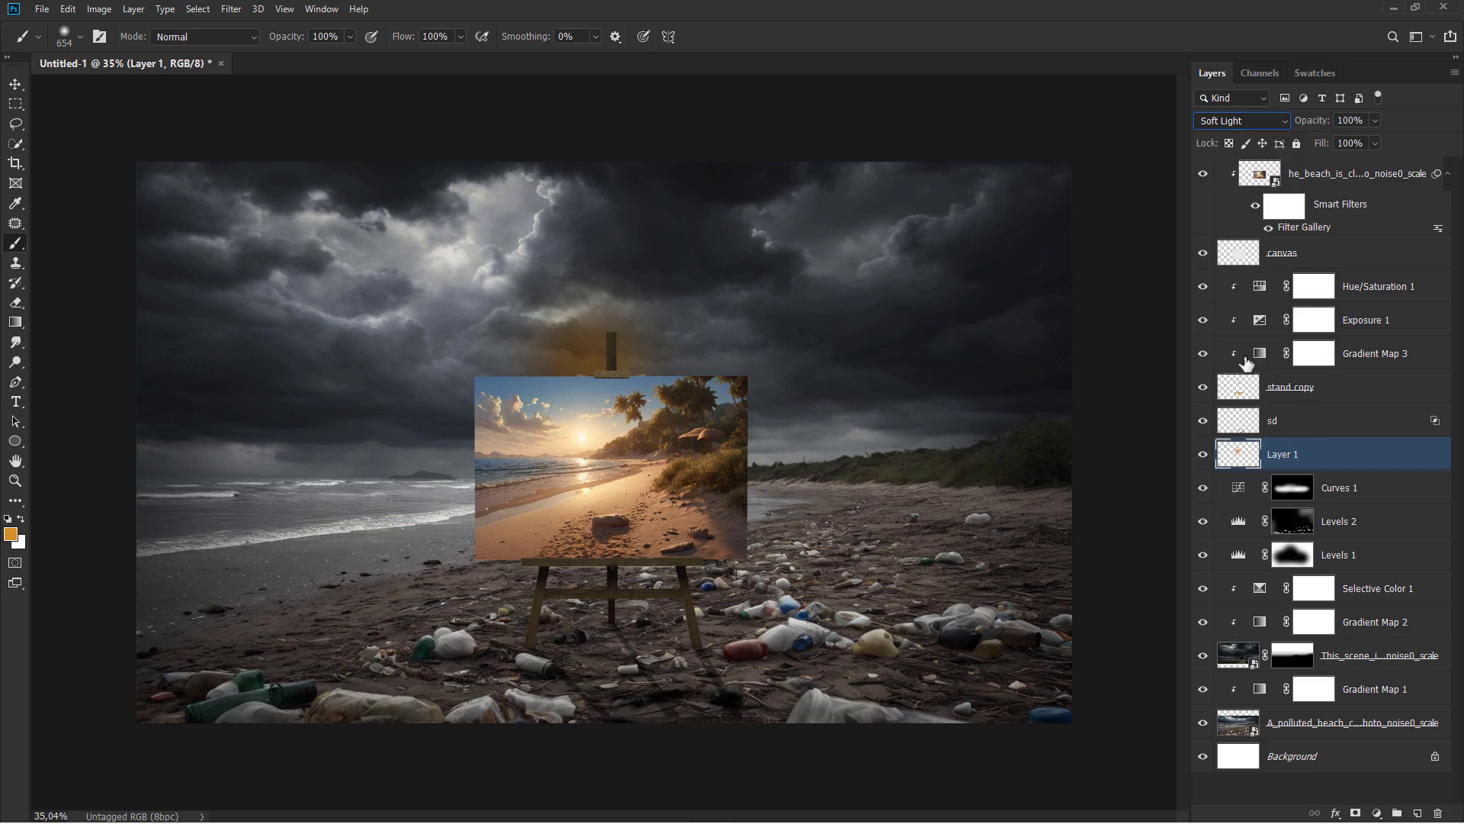
Stretch the orange glow across the horizon and beach to about 656% width and 175% height
key(ctrl+t)
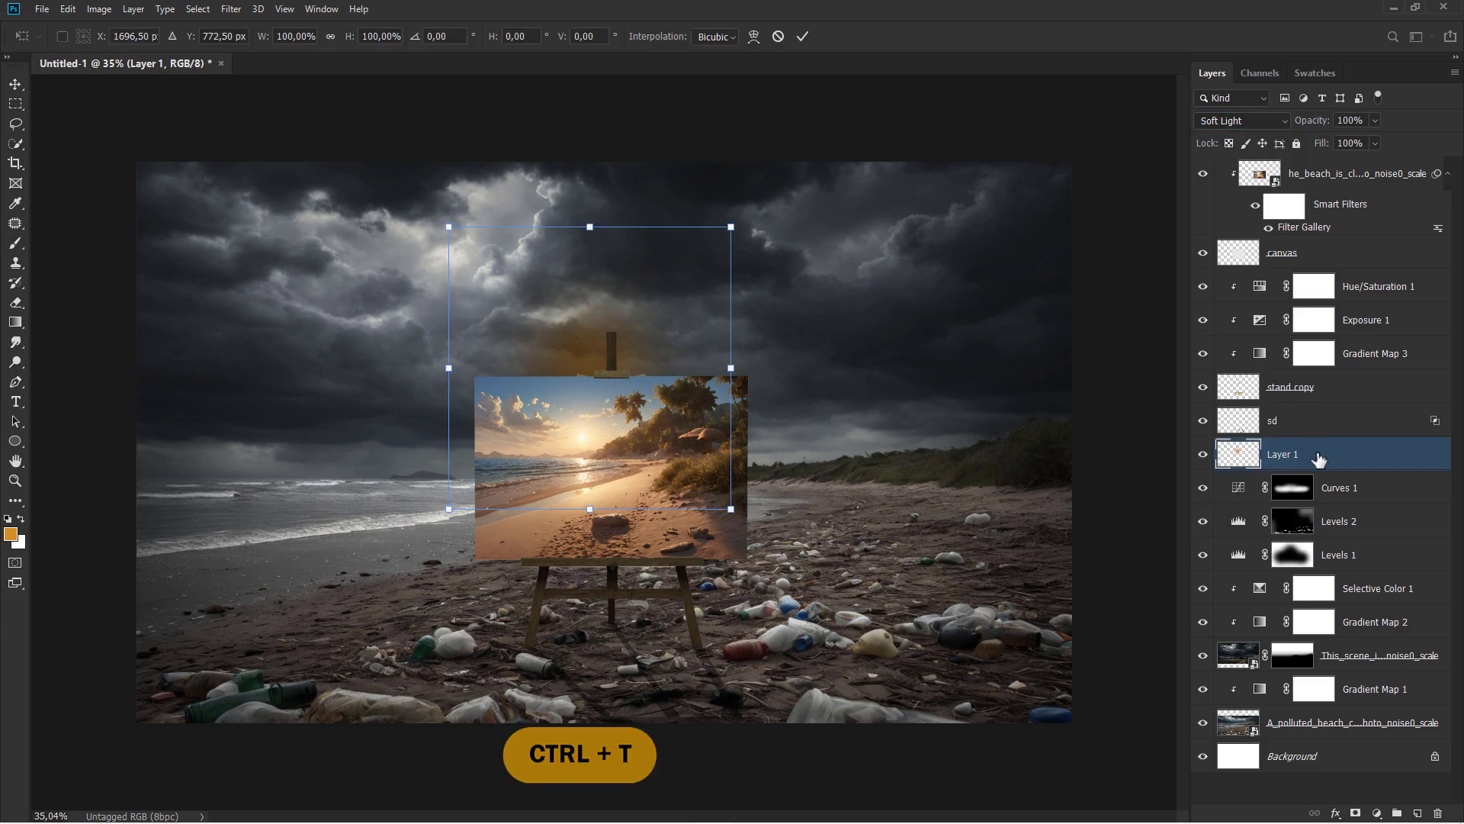
drag(743, 384, 1053, 385)
drag(589, 510, 584, 724)
scroll(584, 725, down, 3)
drag(943, 466, 1159, 467)
scroll(810, 461, down, 2)
drag(1022, 458, 1121, 458)
drag(966, 450, 930, 455)
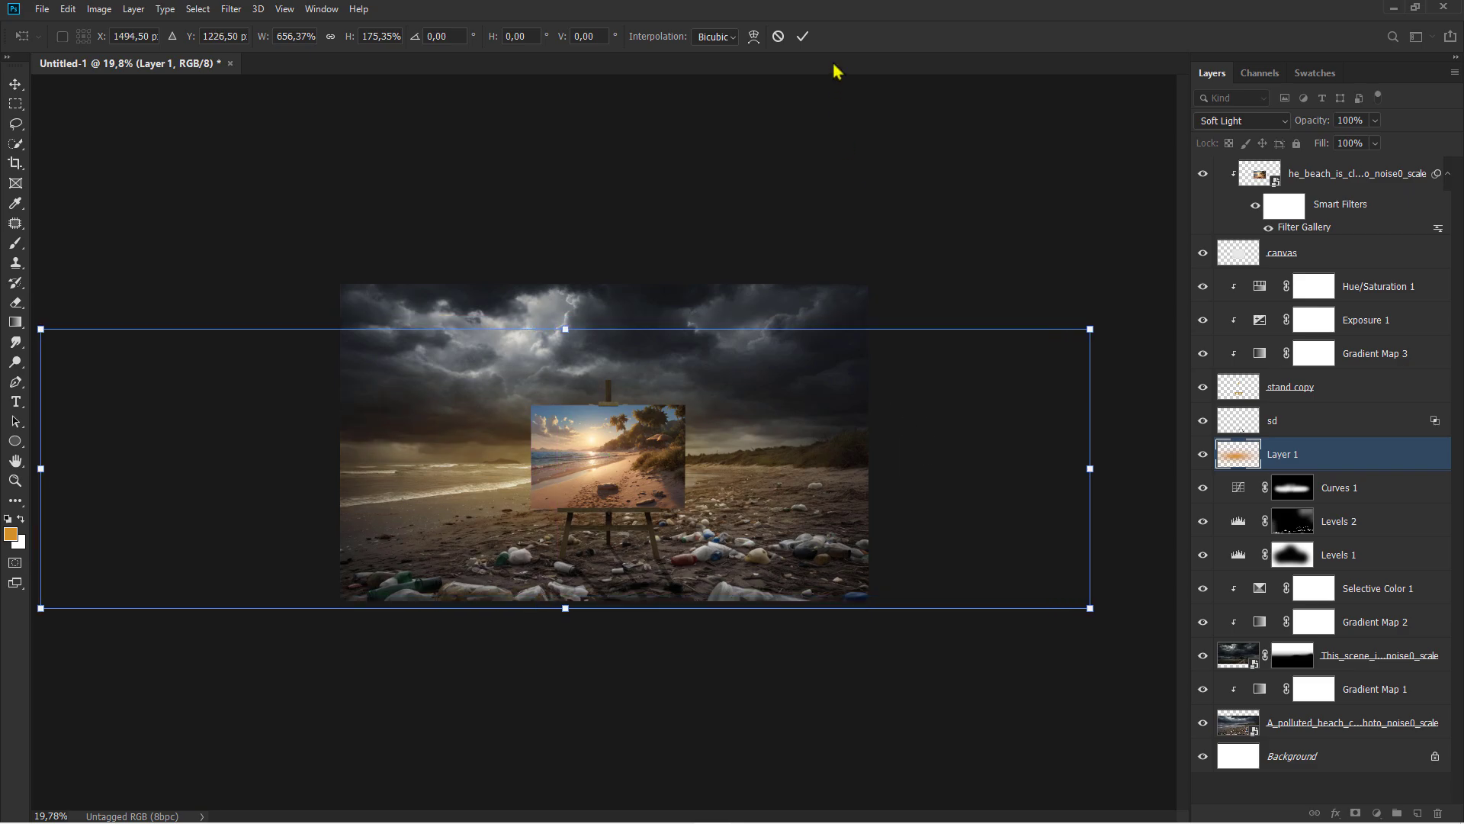
click(809, 36)
scroll(687, 381, up, 3)
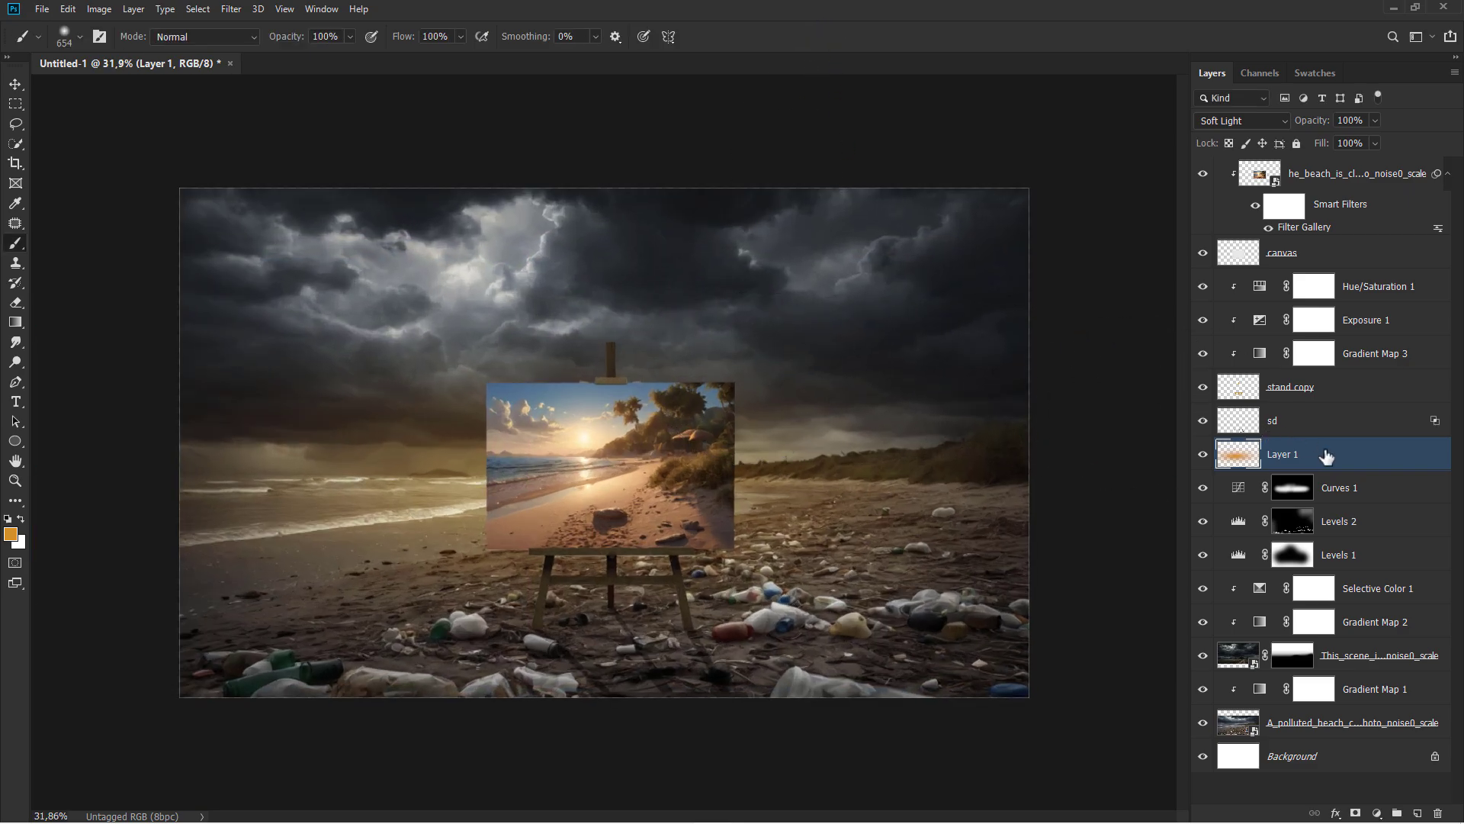
Split the glow layer's underlying black Blend If slider to 0/61, and compare the image with and without the glow
right_click(1327, 456)
click(1228, 200)
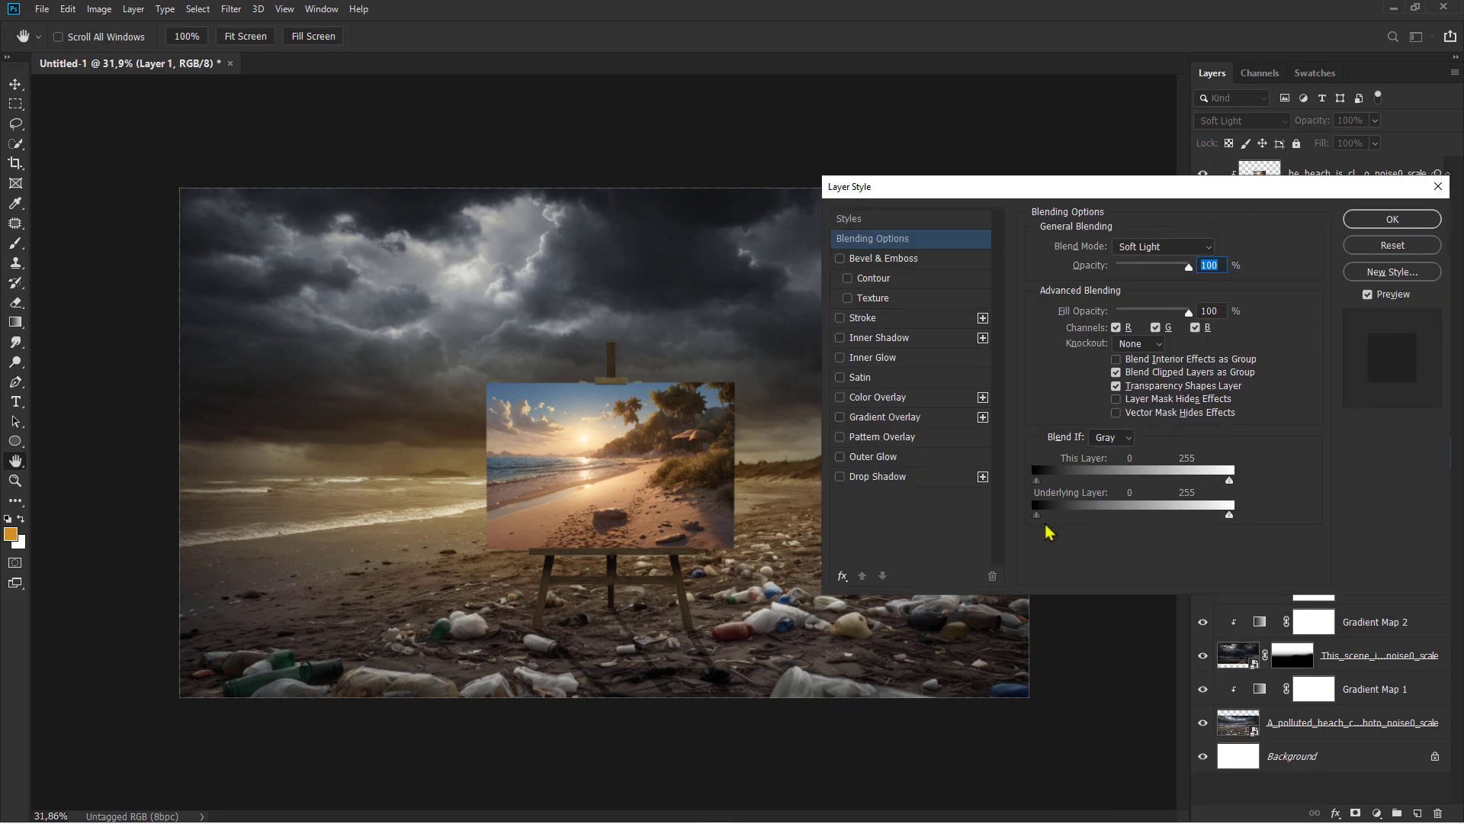
drag(1063, 521, 1078, 520)
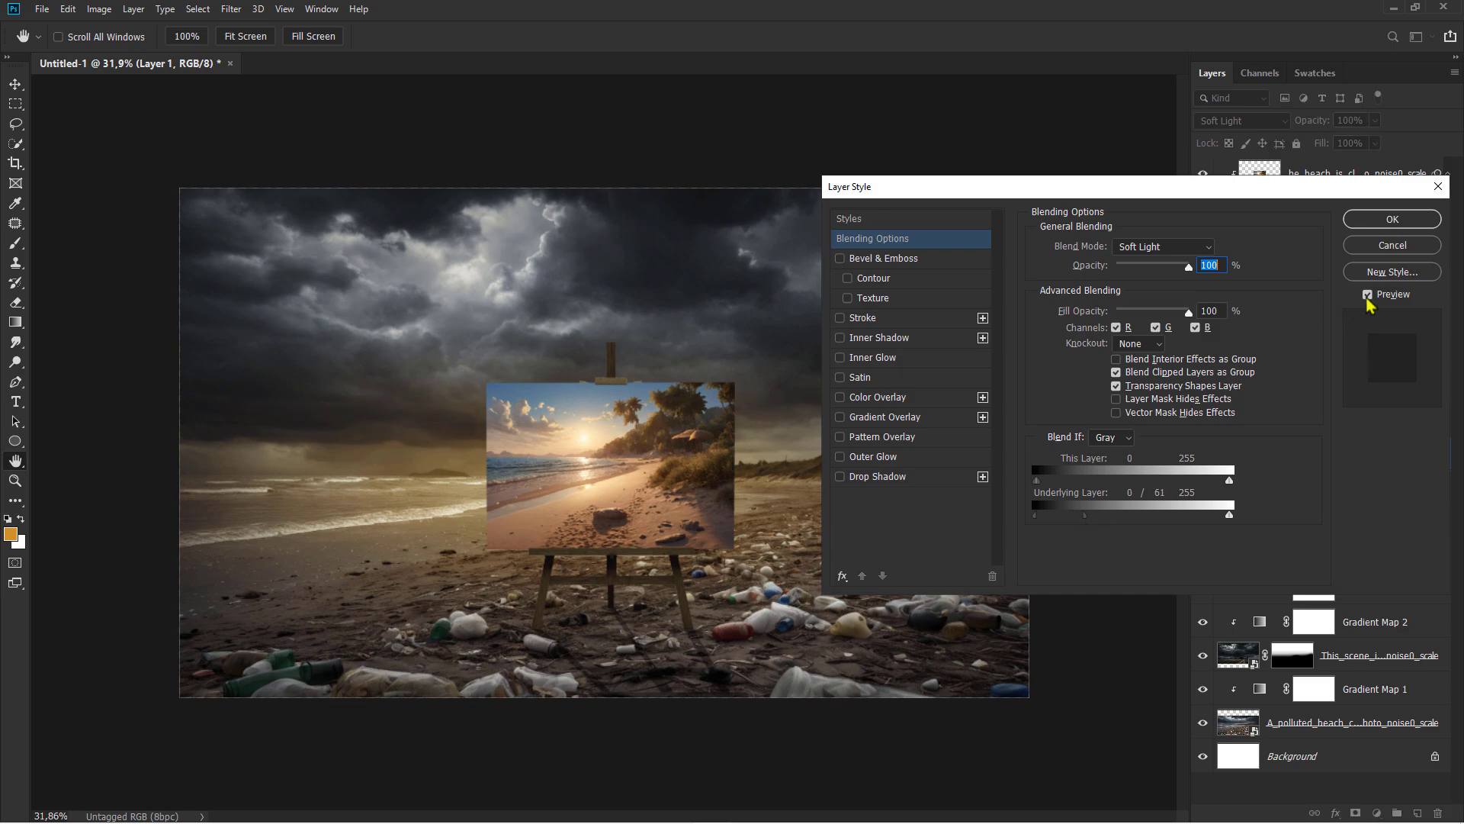
click(1388, 220)
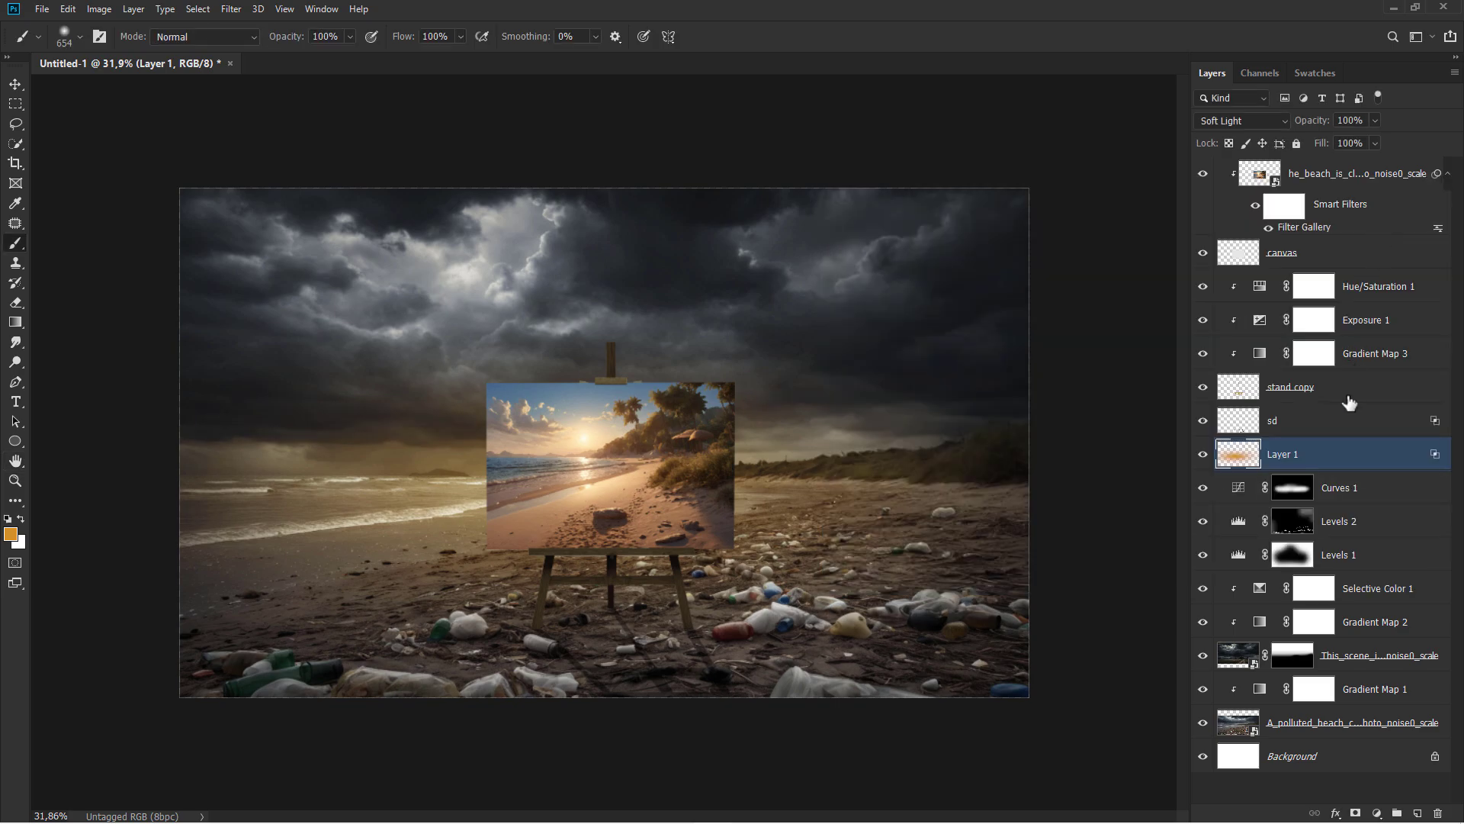
click(1201, 455)
click(1201, 454)
Duplicate the orange glow layer and move the copy up over the bright clouds in the sky
key(ctrl+j)
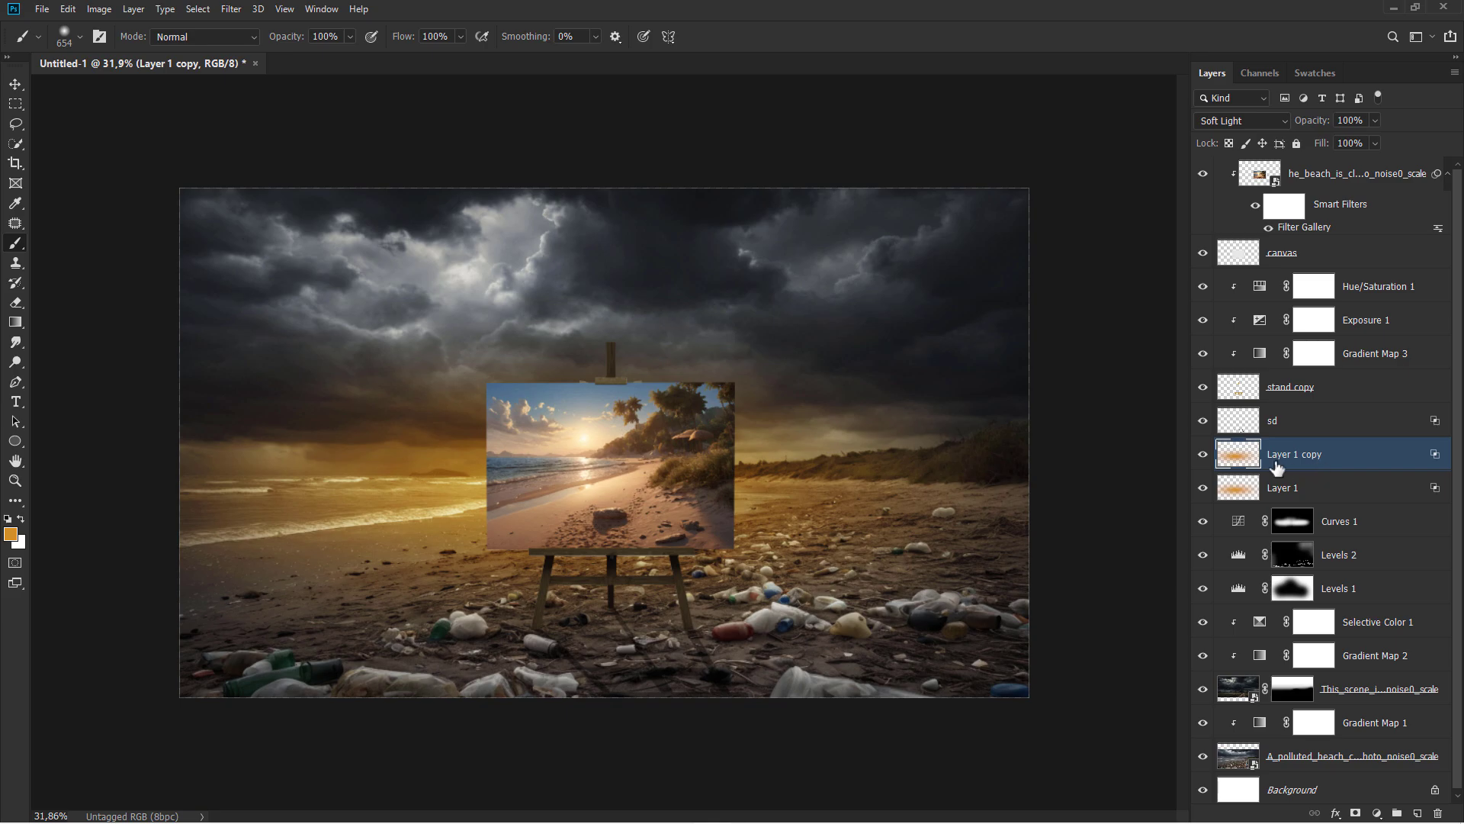
key(v)
drag(507, 471, 484, 276)
scroll(541, 385, down, 3)
Scale the sky glow copy to about 83.6% width and 135.2% height, and compare its effect on the clouds
key(ctrl+t)
scroll(543, 392, down, 1)
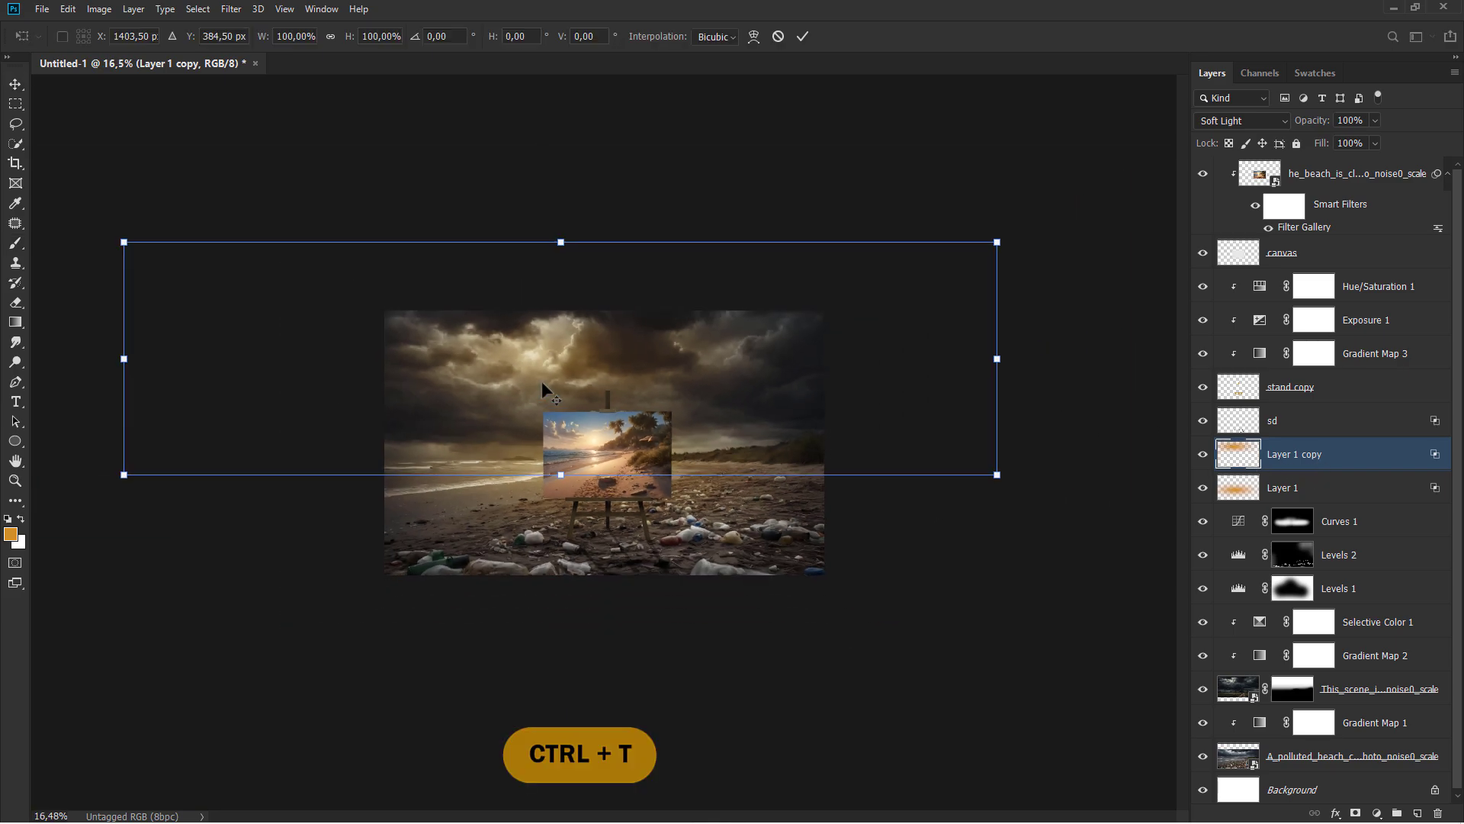
drag(561, 244, 559, 201)
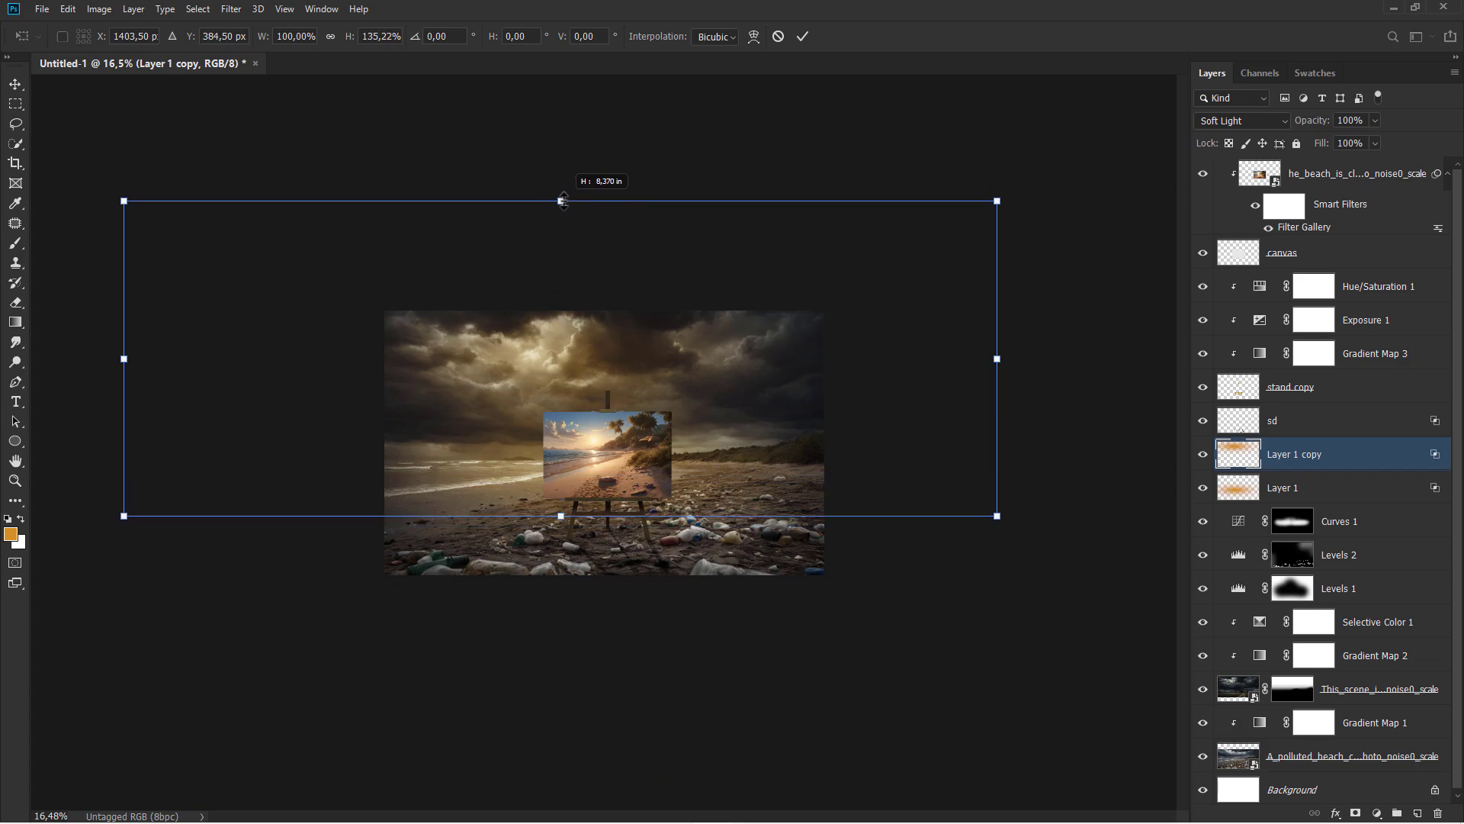
drag(997, 358, 925, 358)
drag(126, 359, 195, 359)
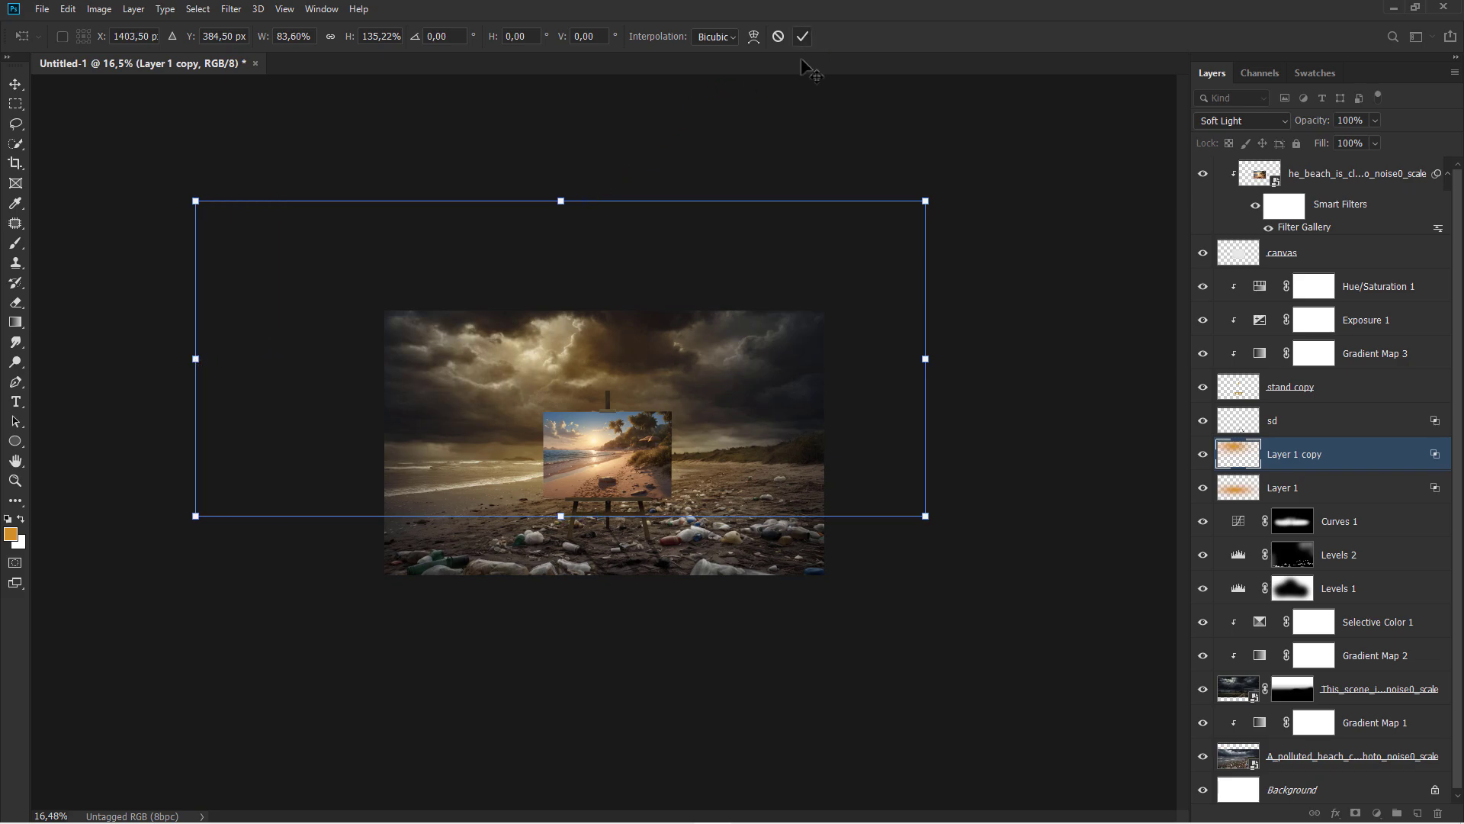
click(803, 35)
key(ctrl+0)
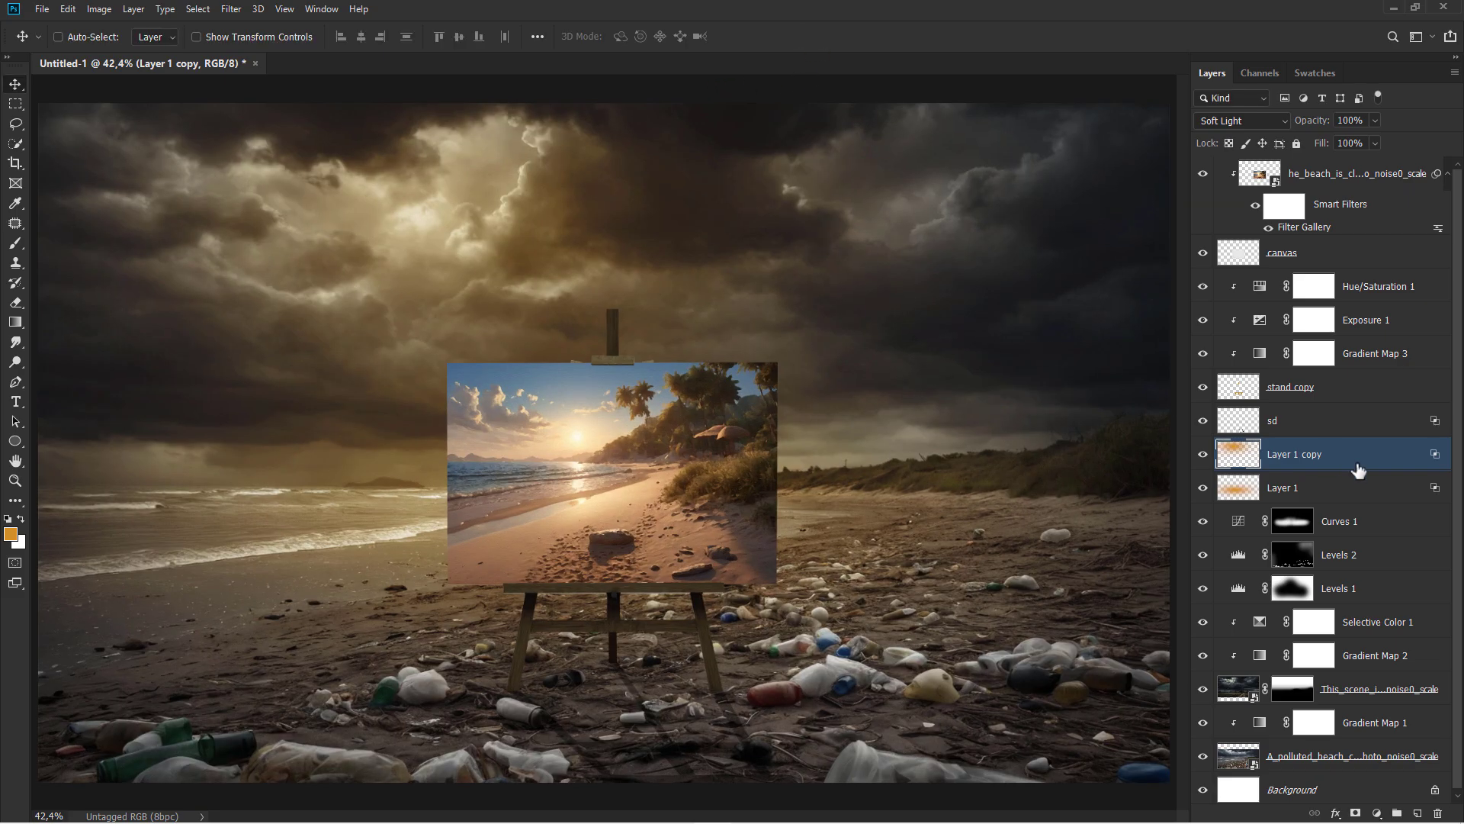
click(1204, 455)
click(1203, 454)
Add a Selective Color adjustment clipped to the sunset painting and set its Reds to Magenta -20 and Black +29
click(1336, 188)
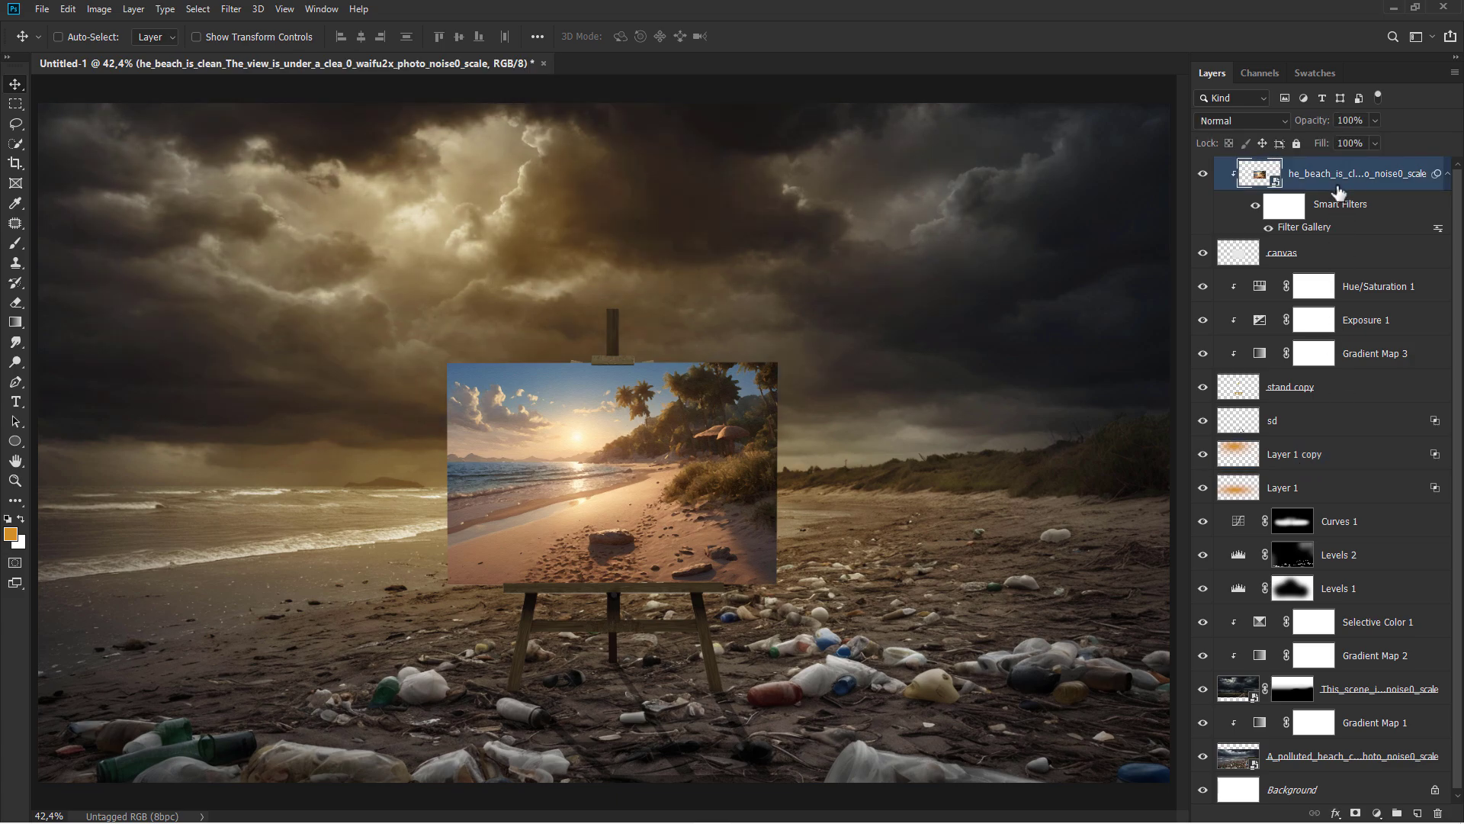
click(1377, 813)
click(1384, 803)
click(1051, 561)
click(1050, 351)
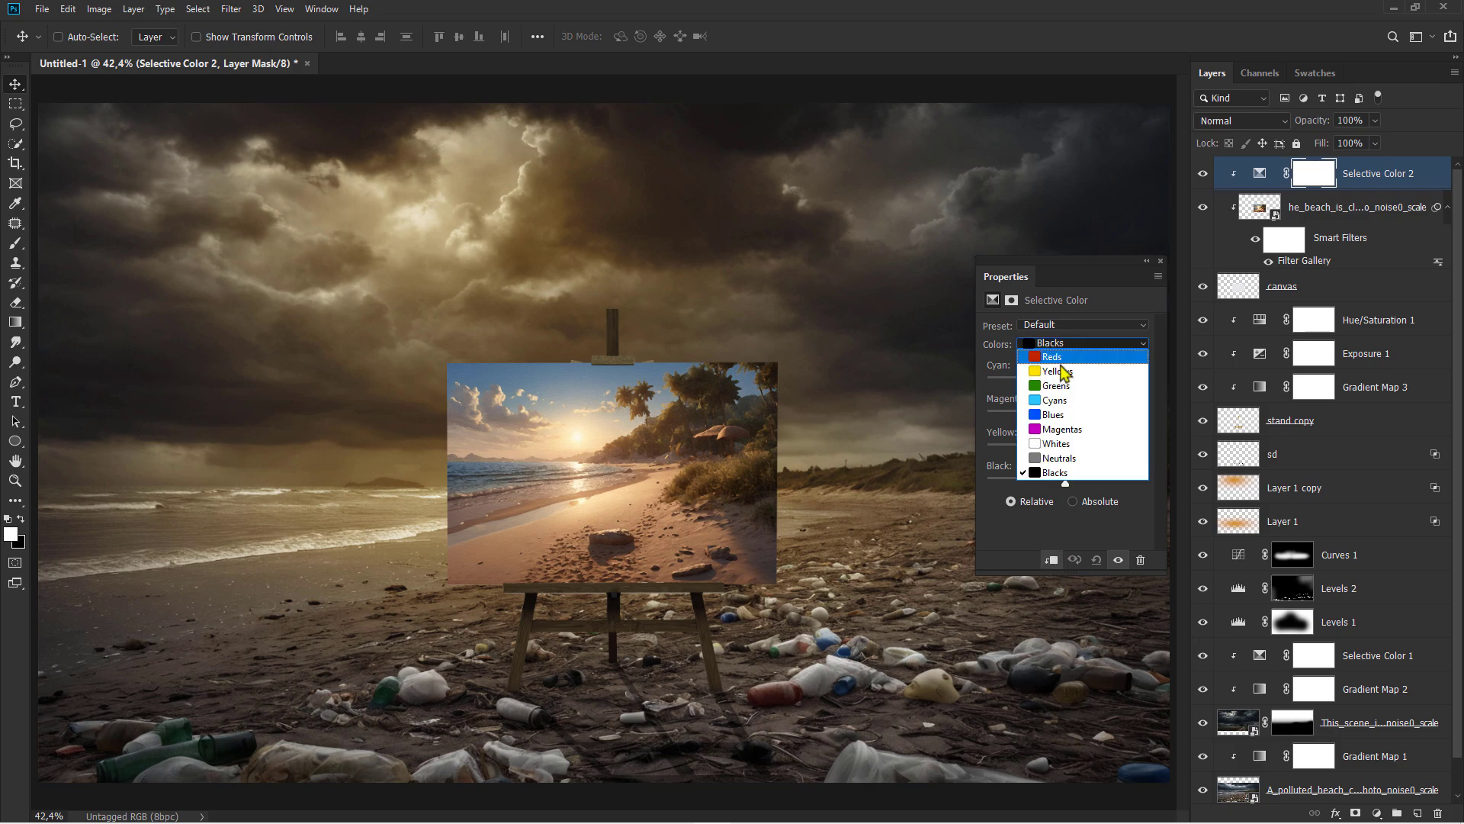
click(1062, 357)
click(1081, 482)
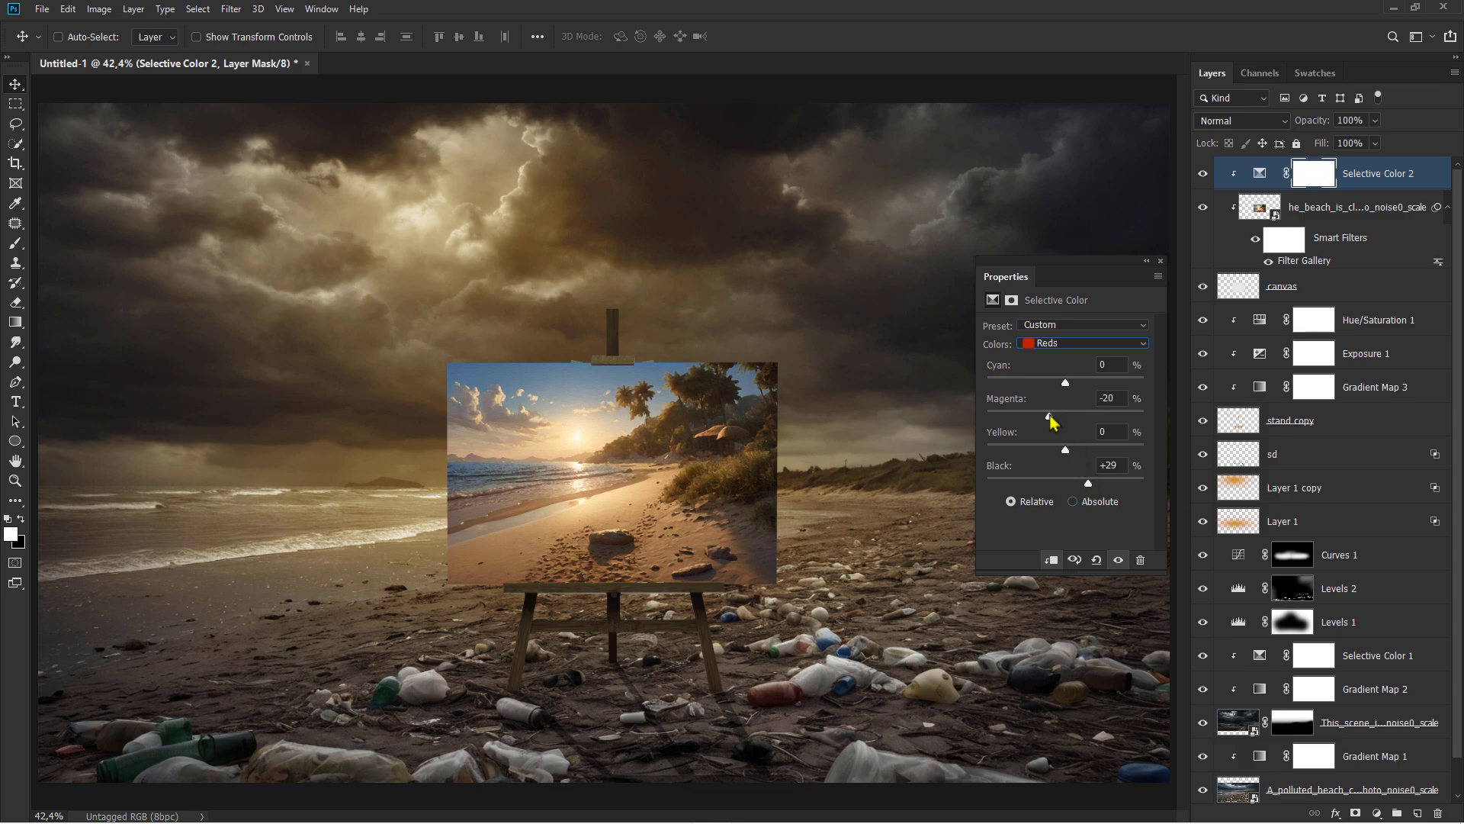
Set the Yellows in the painting's Selective Color adjustment to Cyan +43 and Black +42
click(1050, 350)
click(1052, 376)
click(1098, 485)
click(1099, 380)
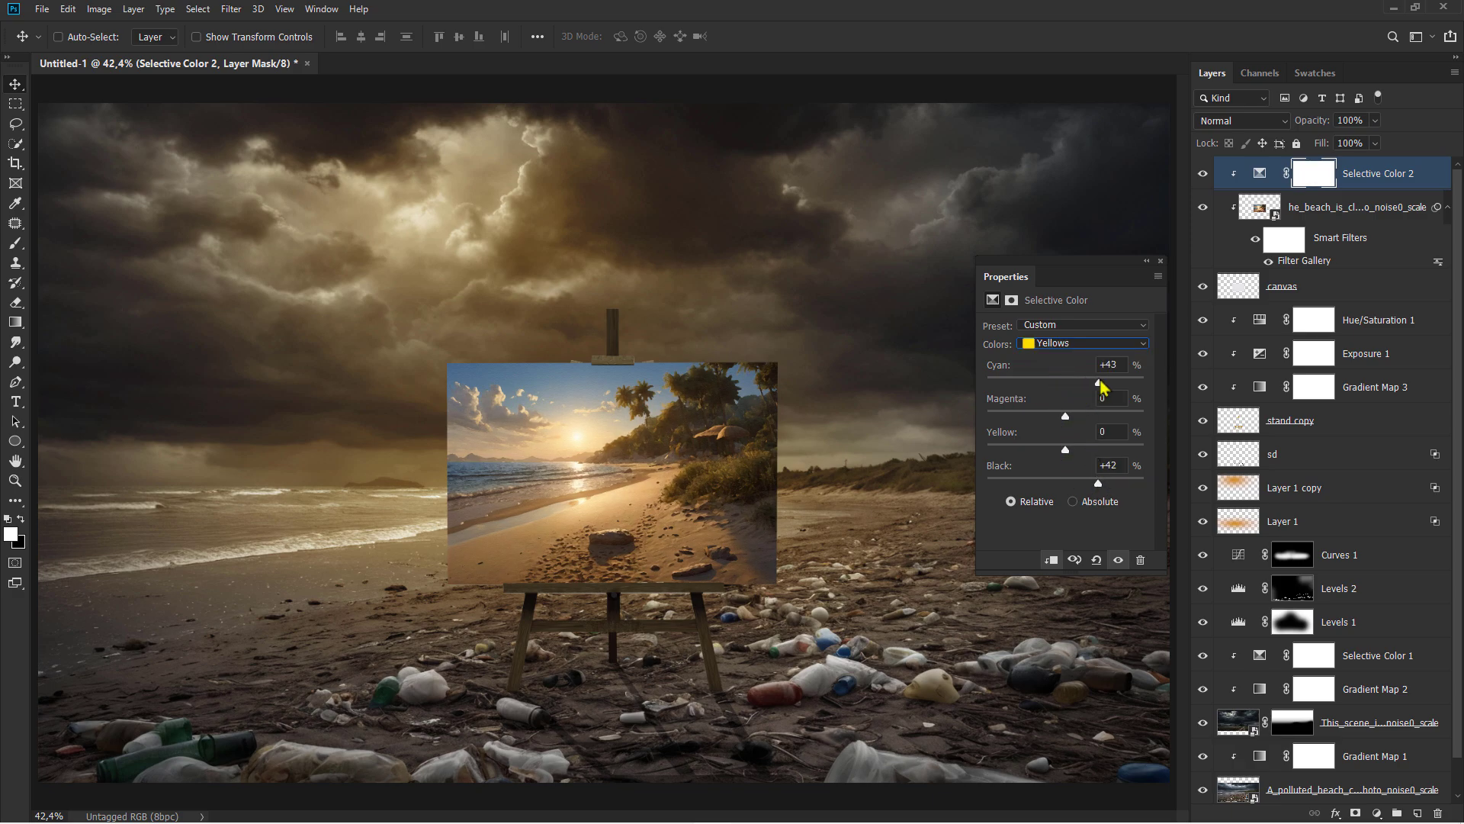
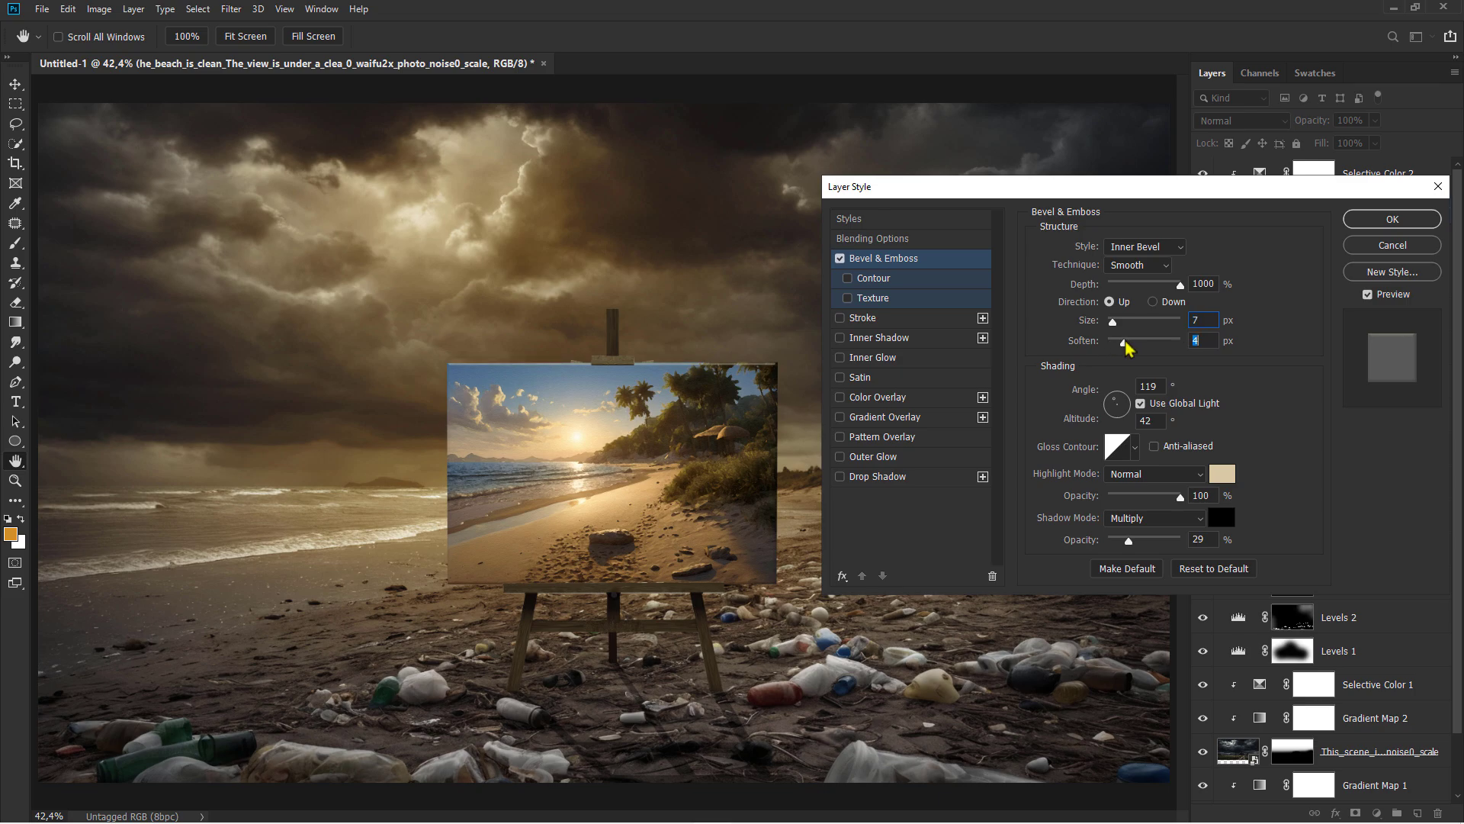
Apply the Inner Bevel effect to the sunset painting and inspect its edges against the easel
click(844, 264)
click(1392, 219)
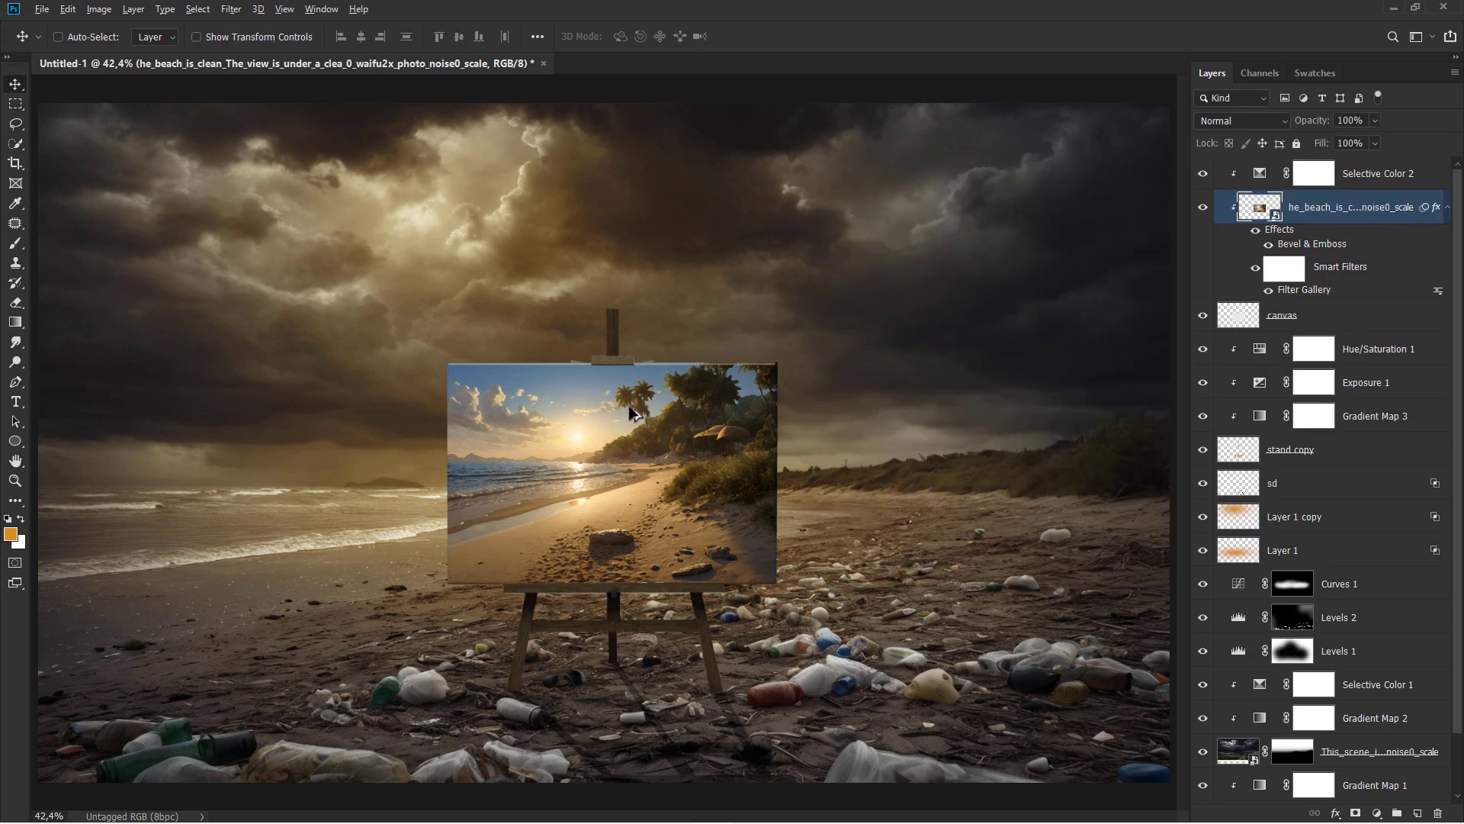
scroll(632, 422, up, 1)
scroll(632, 422, up, 2)
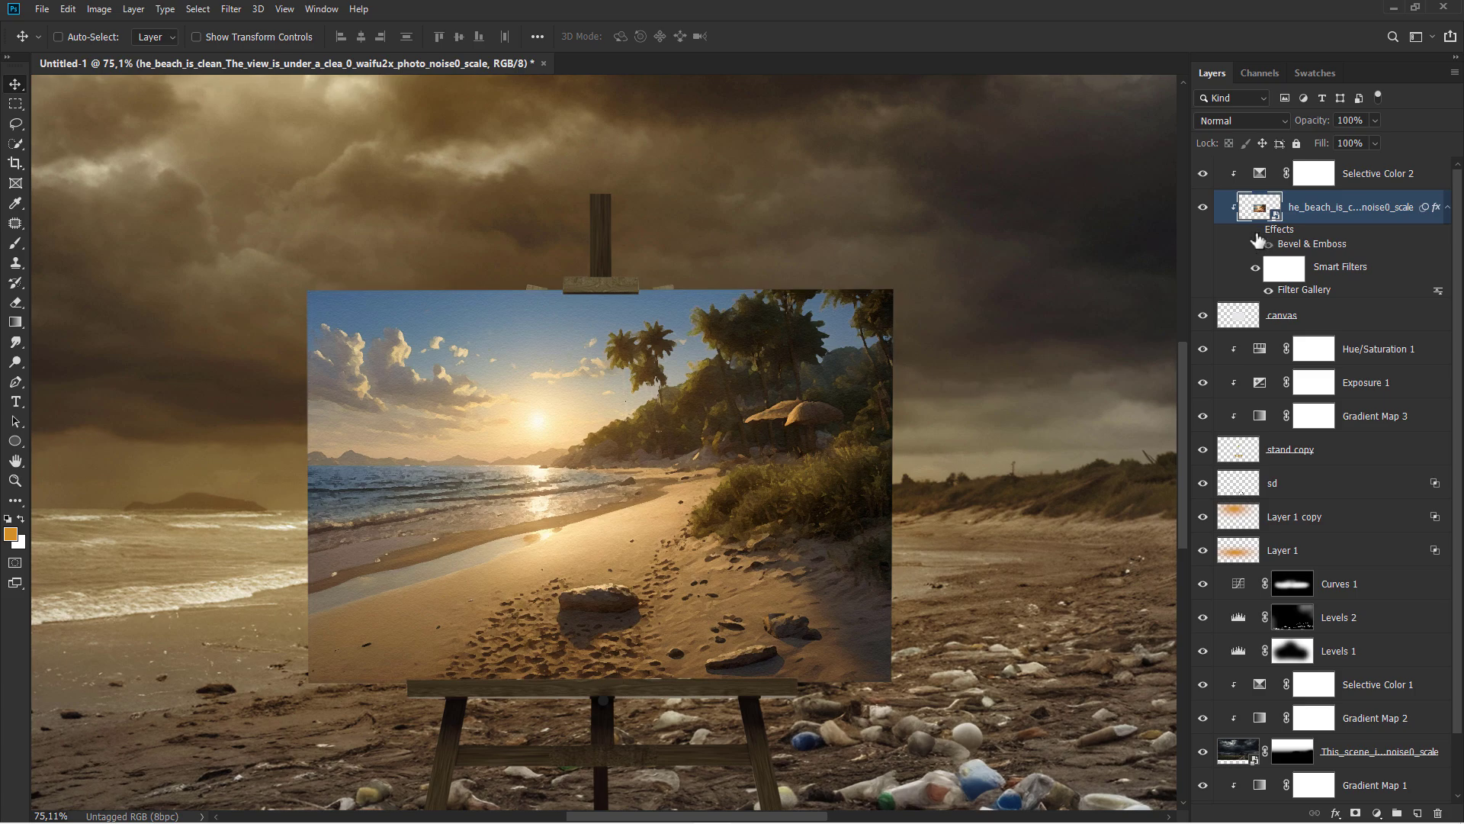
key(ctrl+0)
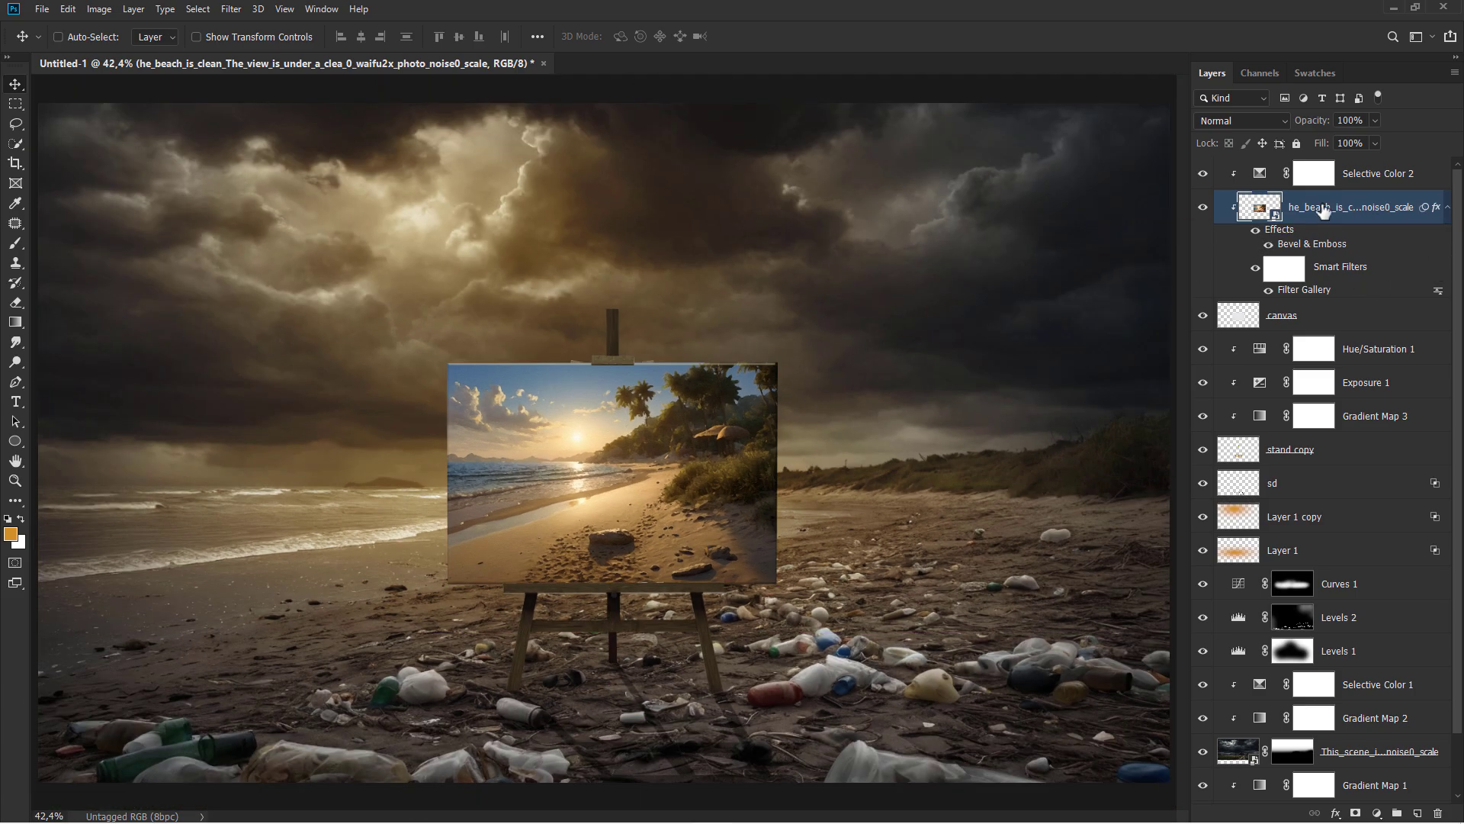
Add an Inner Shadow to the sunset painting with colour #d9cba6 sampled from the bright clouds and blend mode Linear Dodge (Add)
right_click(1266, 207)
click(1262, 198)
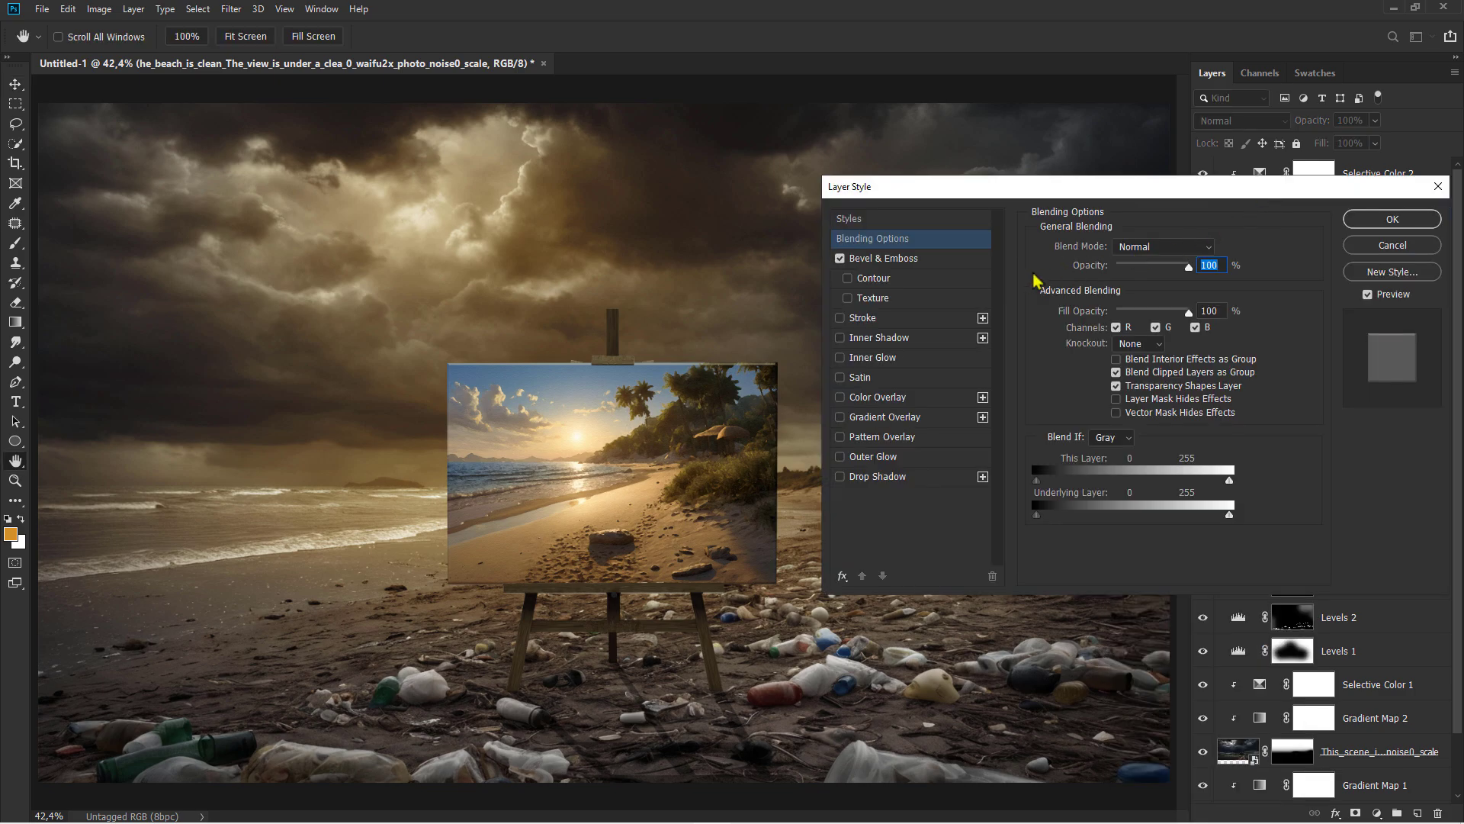
click(844, 341)
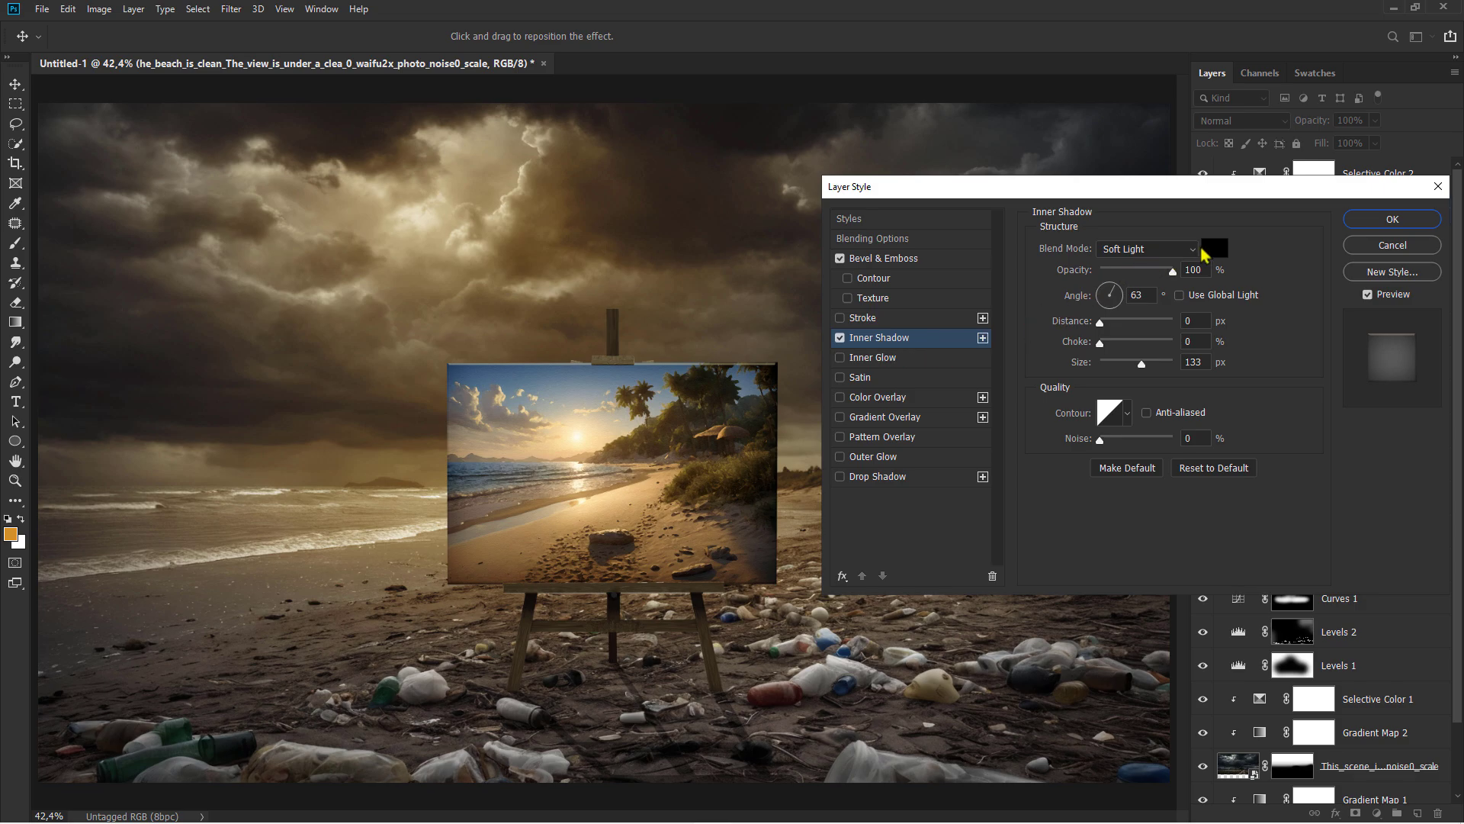
click(1207, 248)
click(440, 221)
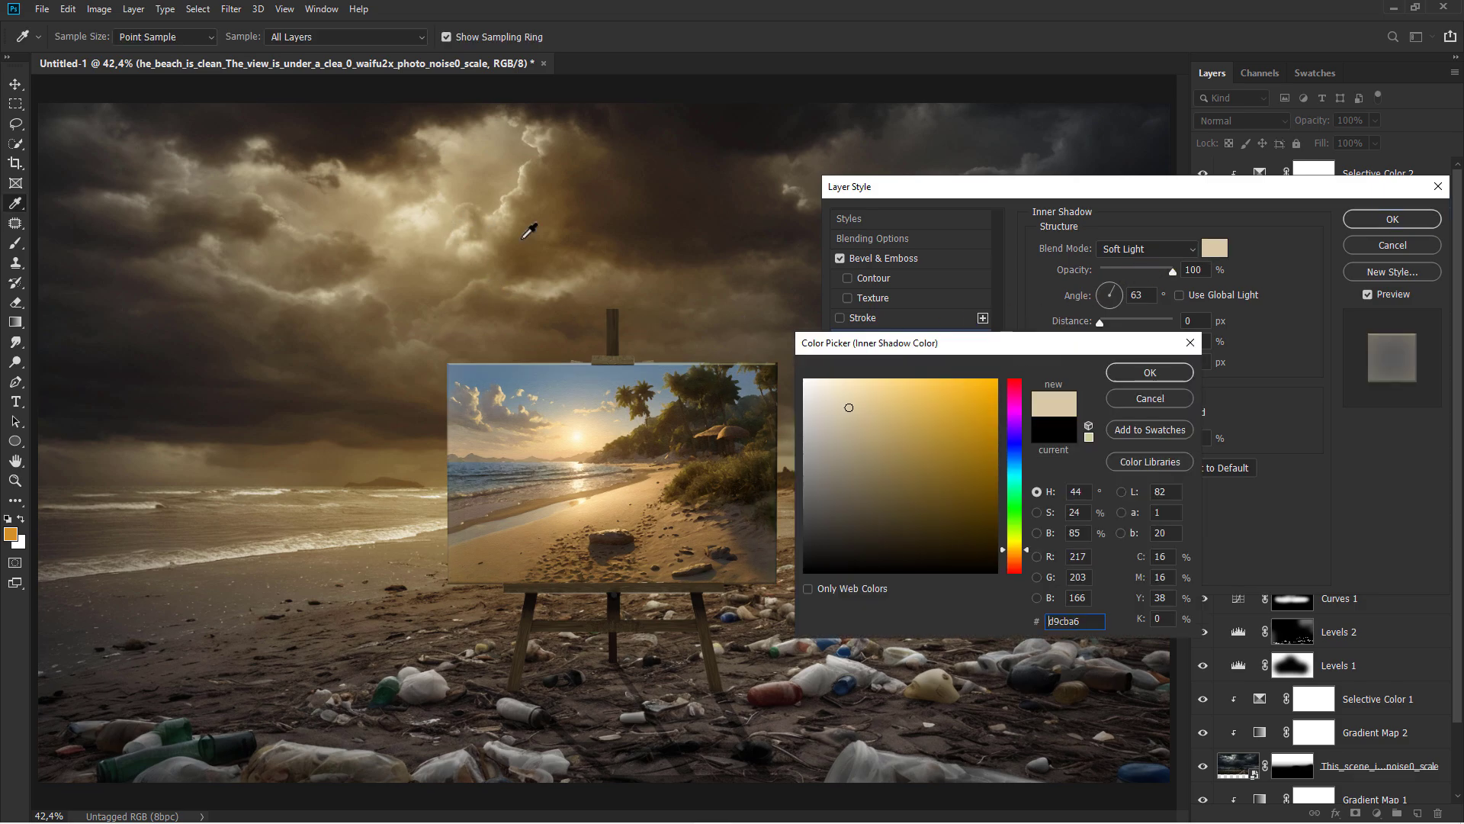
click(1150, 372)
click(1146, 249)
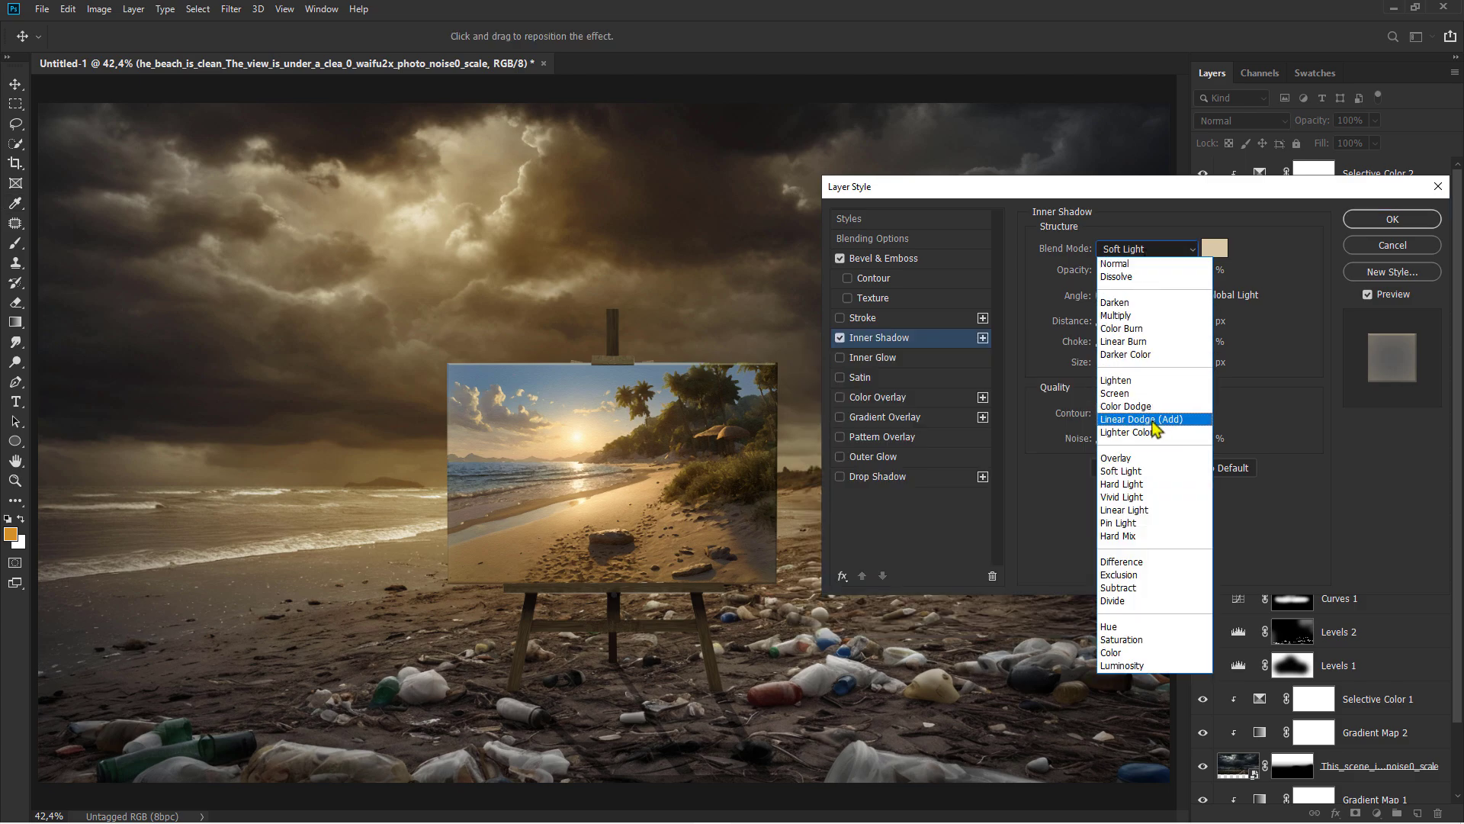
click(1142, 419)
Set the painting's Inner Shadow to Distance 5 px, Size 5 px, Angle 141° and Opacity 48%, compare it on and off, and apply it
double_click(1181, 321)
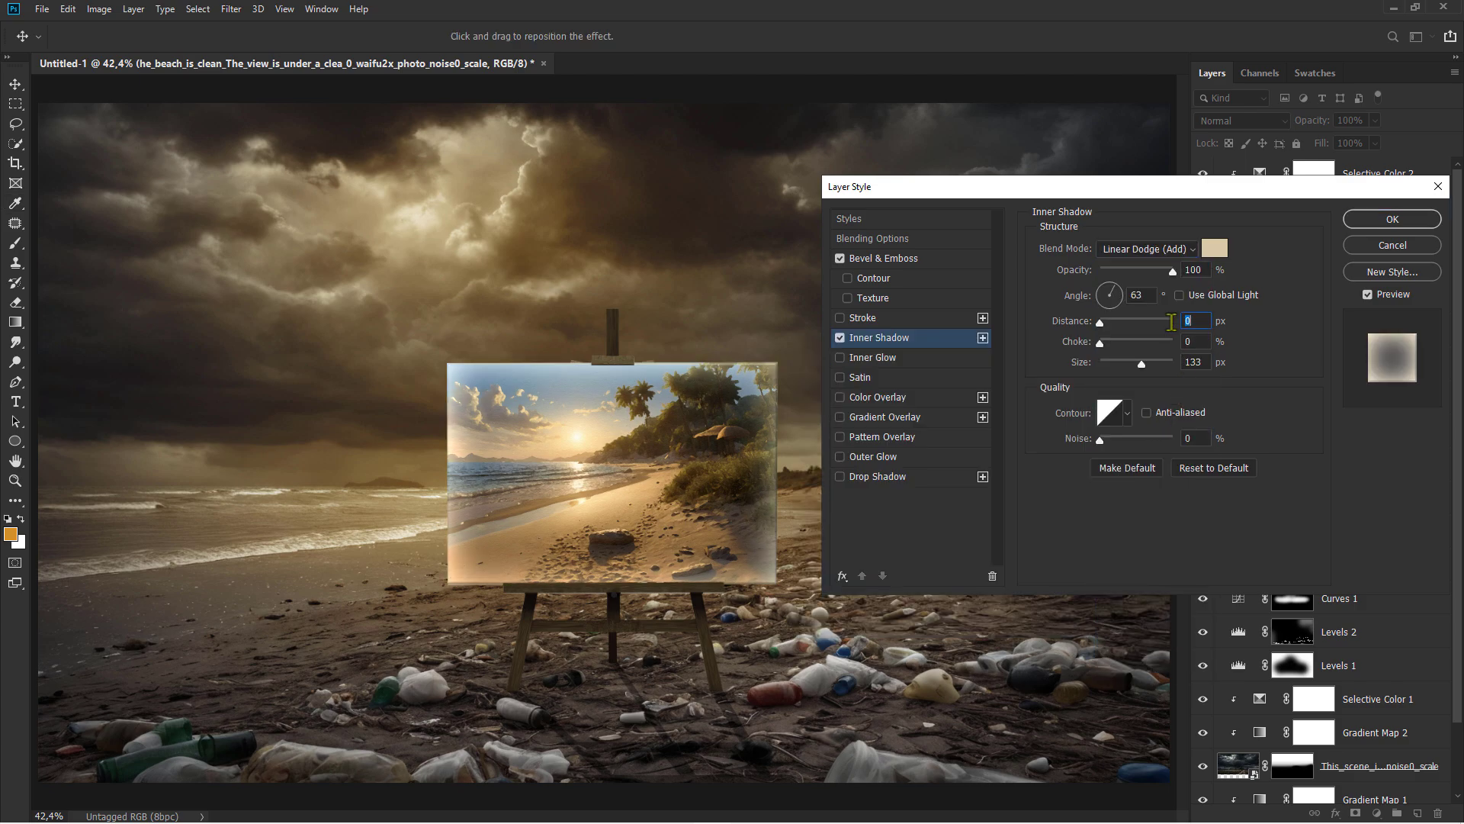
double_click(1194, 361)
text(5)
key(Tab)
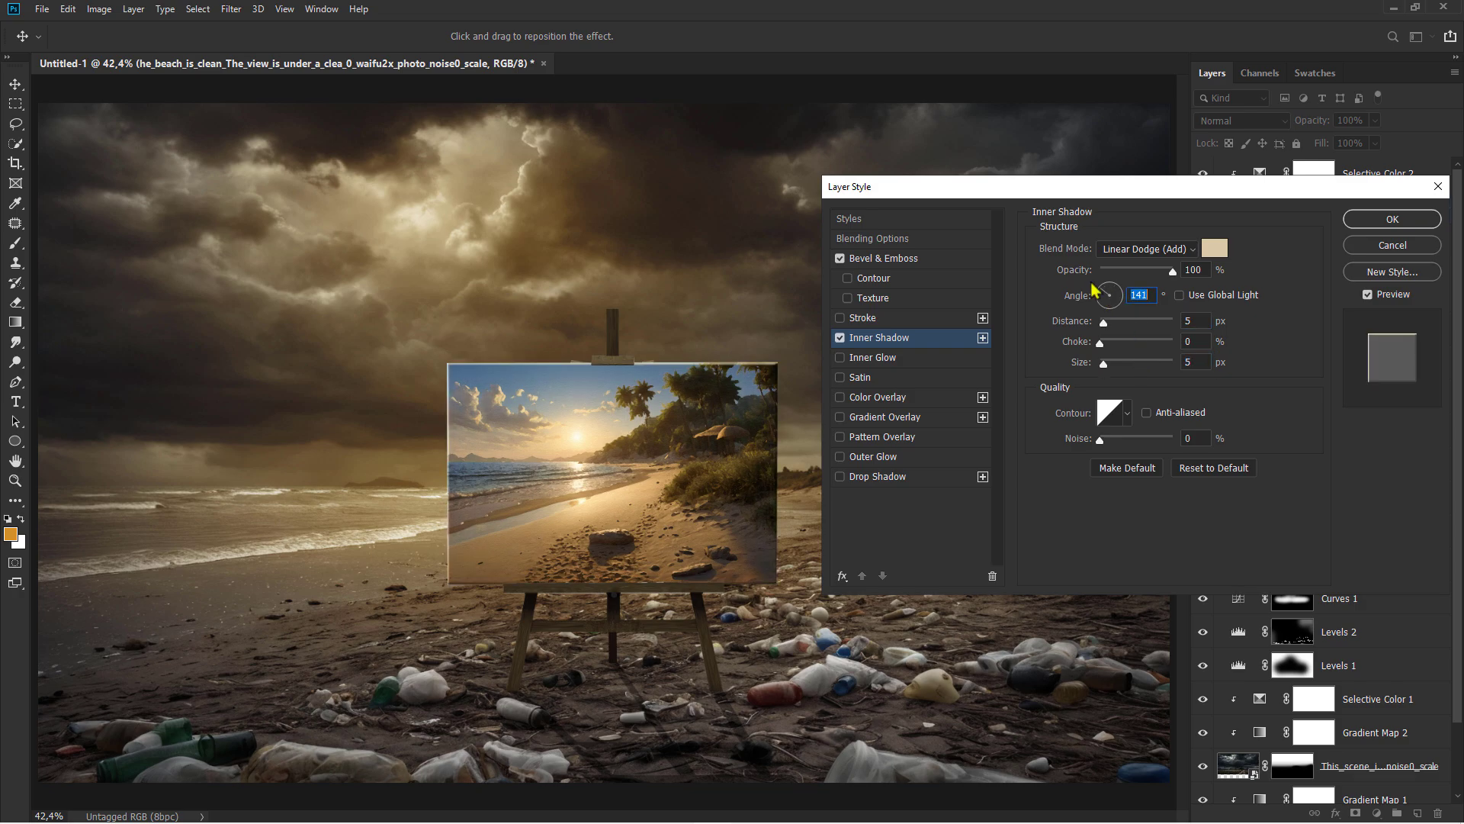
click(842, 339)
click(842, 339)
drag(1137, 277, 1139, 277)
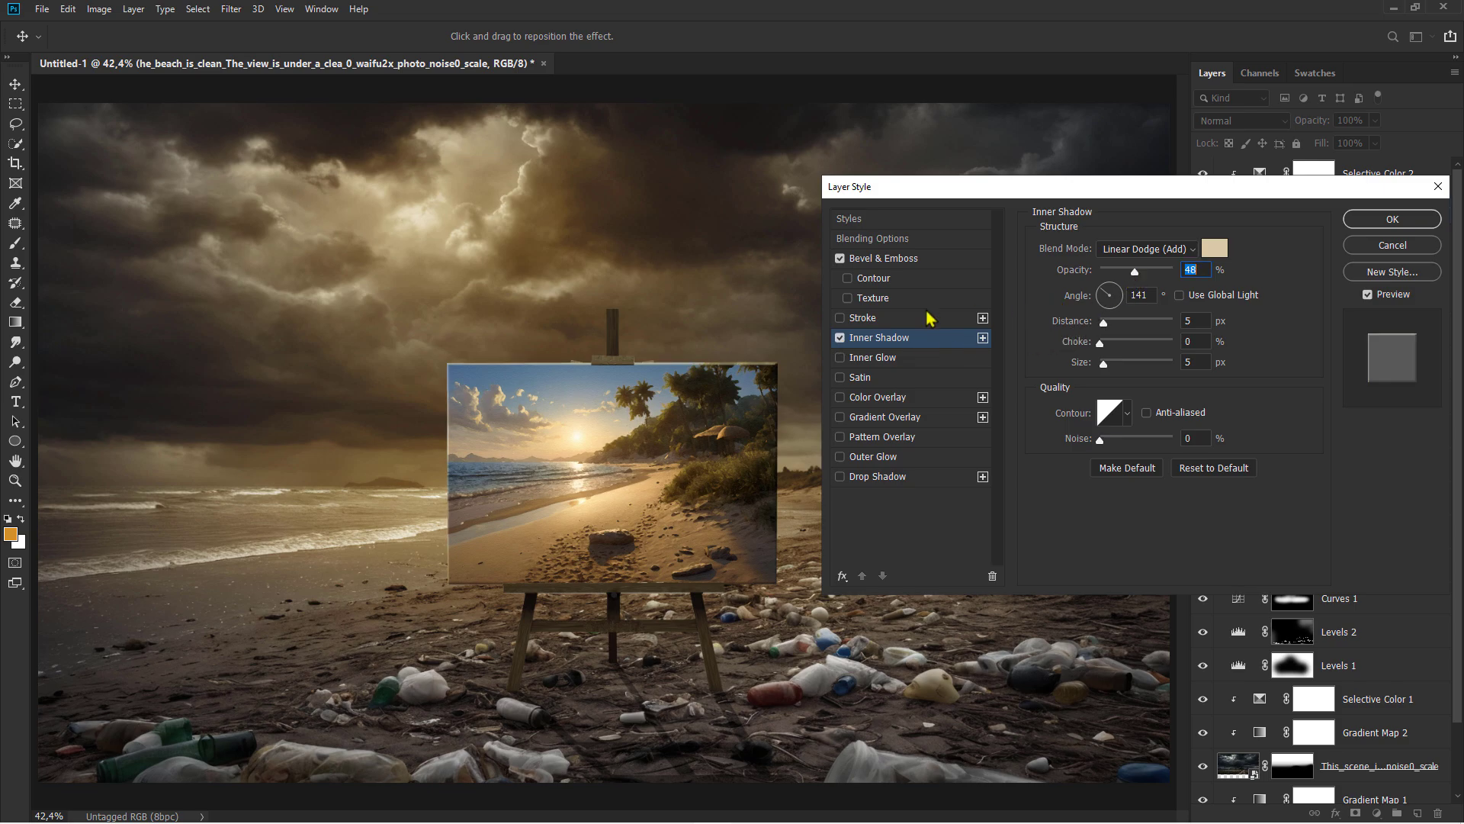
click(842, 339)
click(842, 338)
click(1388, 221)
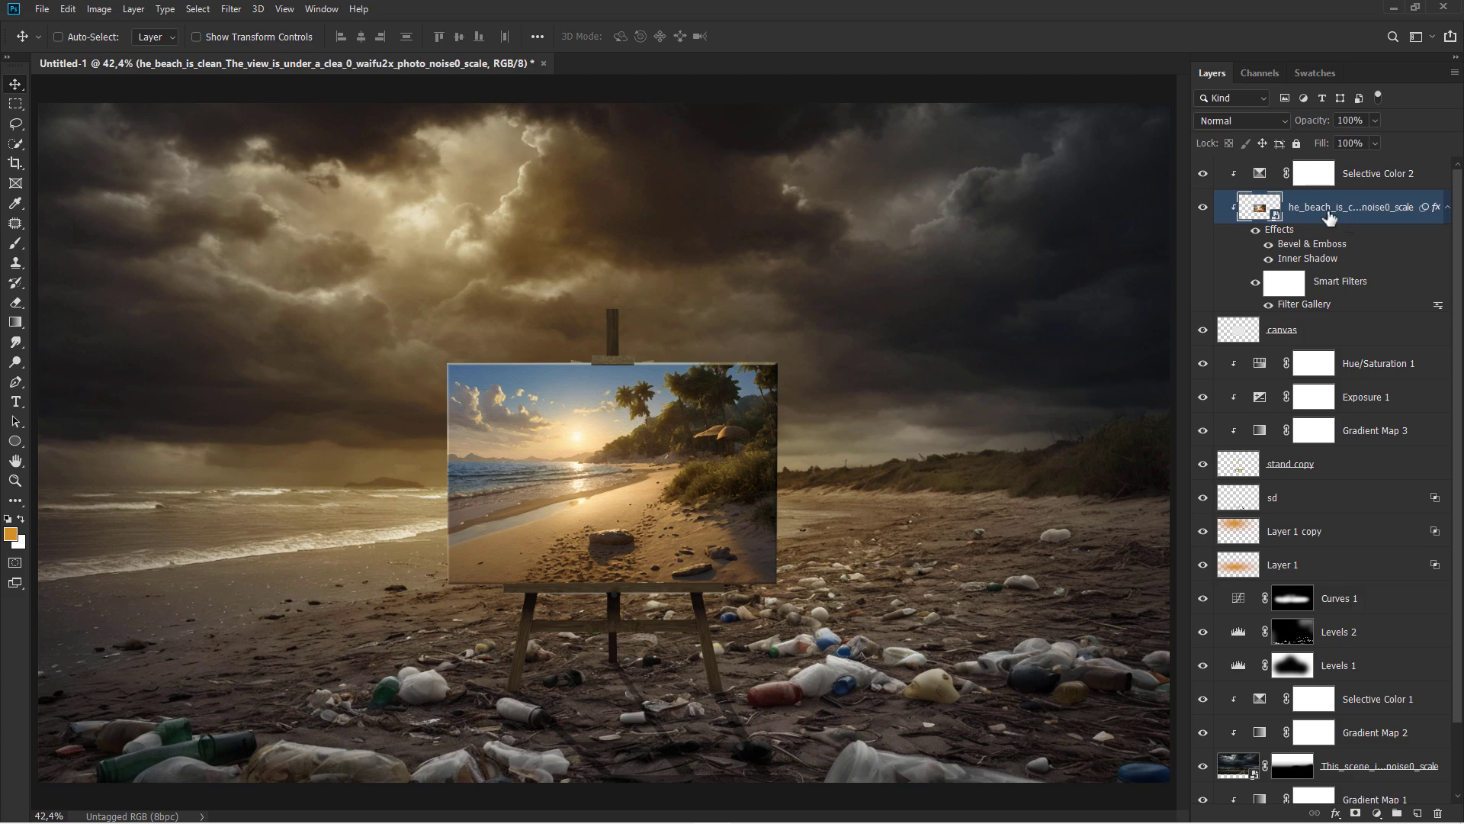
Split the sunset painting's layer effects into separate layers and check what the Inner Shadow layer contributes
right_click(1288, 242)
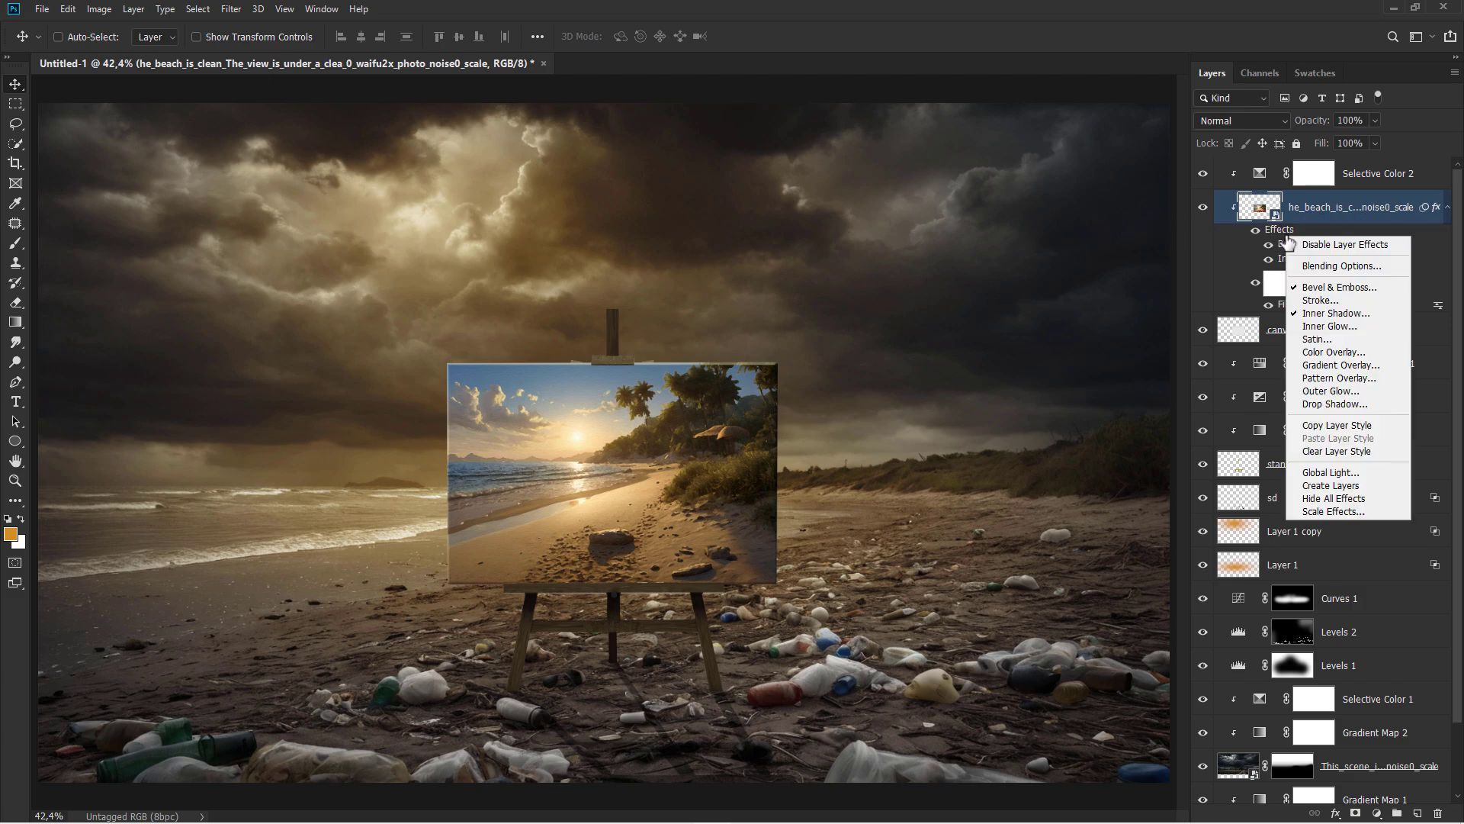
click(1335, 485)
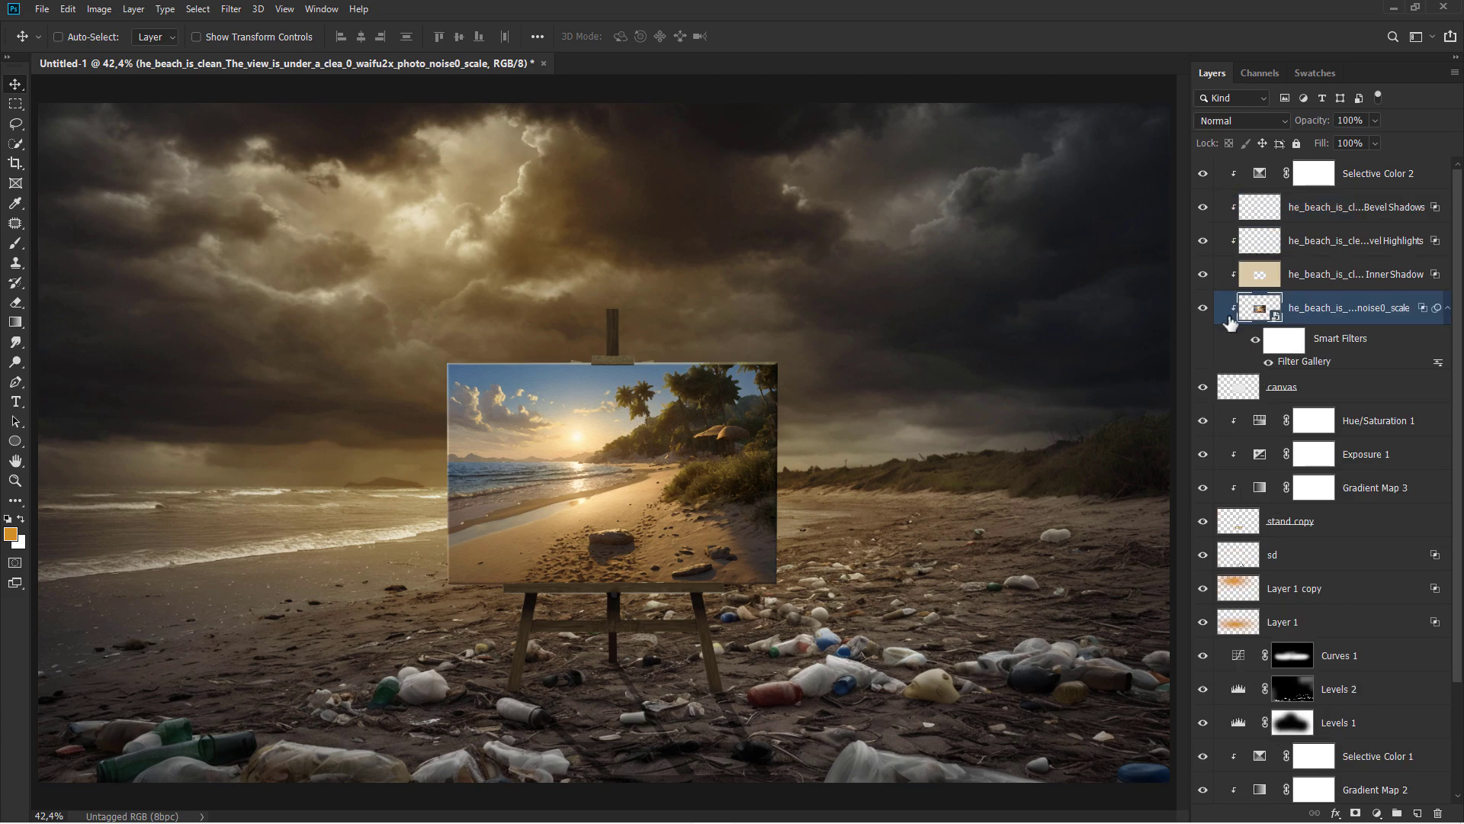
click(1205, 276)
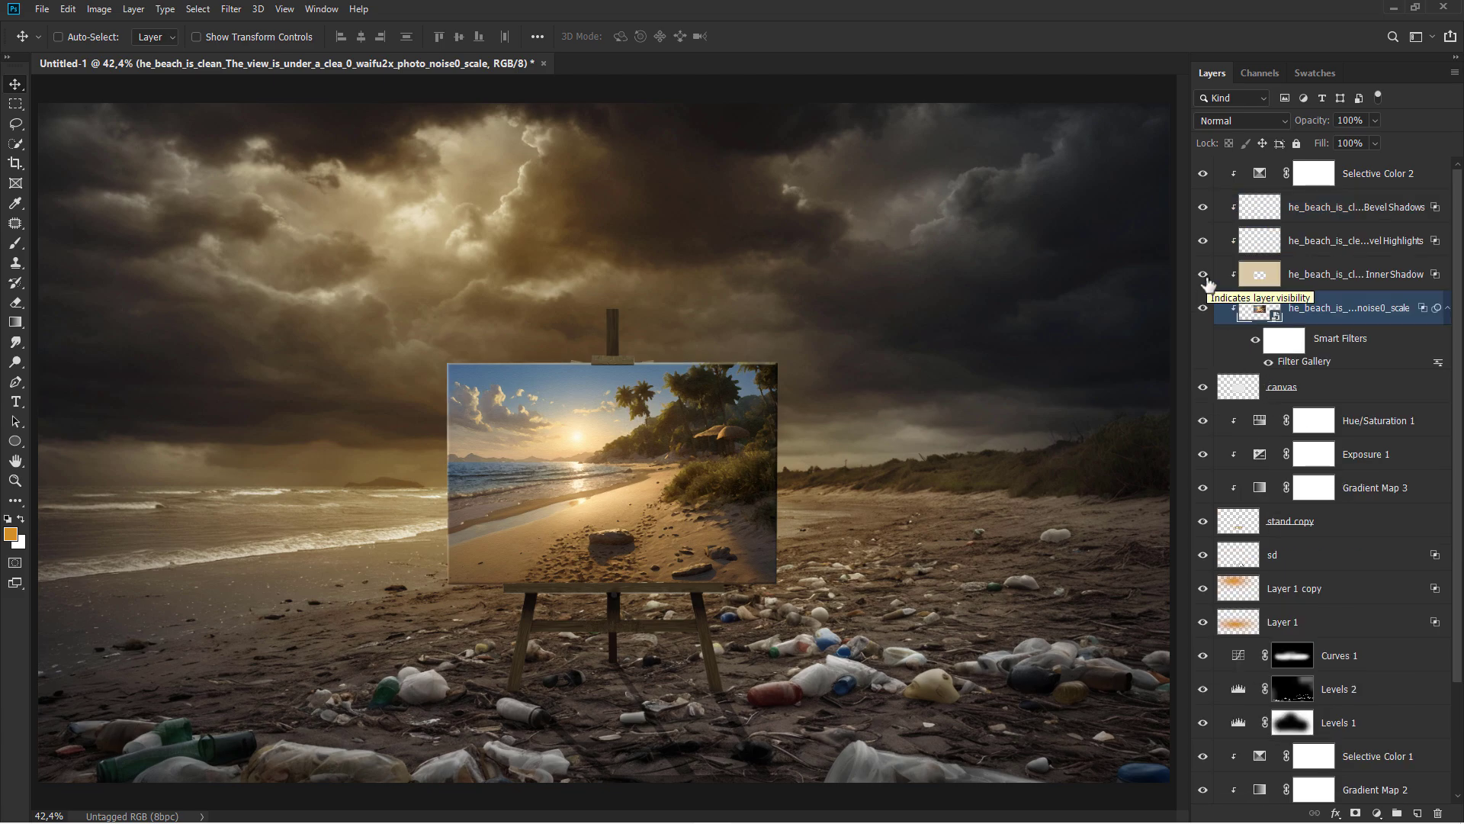
Erase the Inner Shadow layer's light edge beneath the small wooden wedges beside the easel's upper clamp
click(1308, 283)
drag(17, 304, 35, 307)
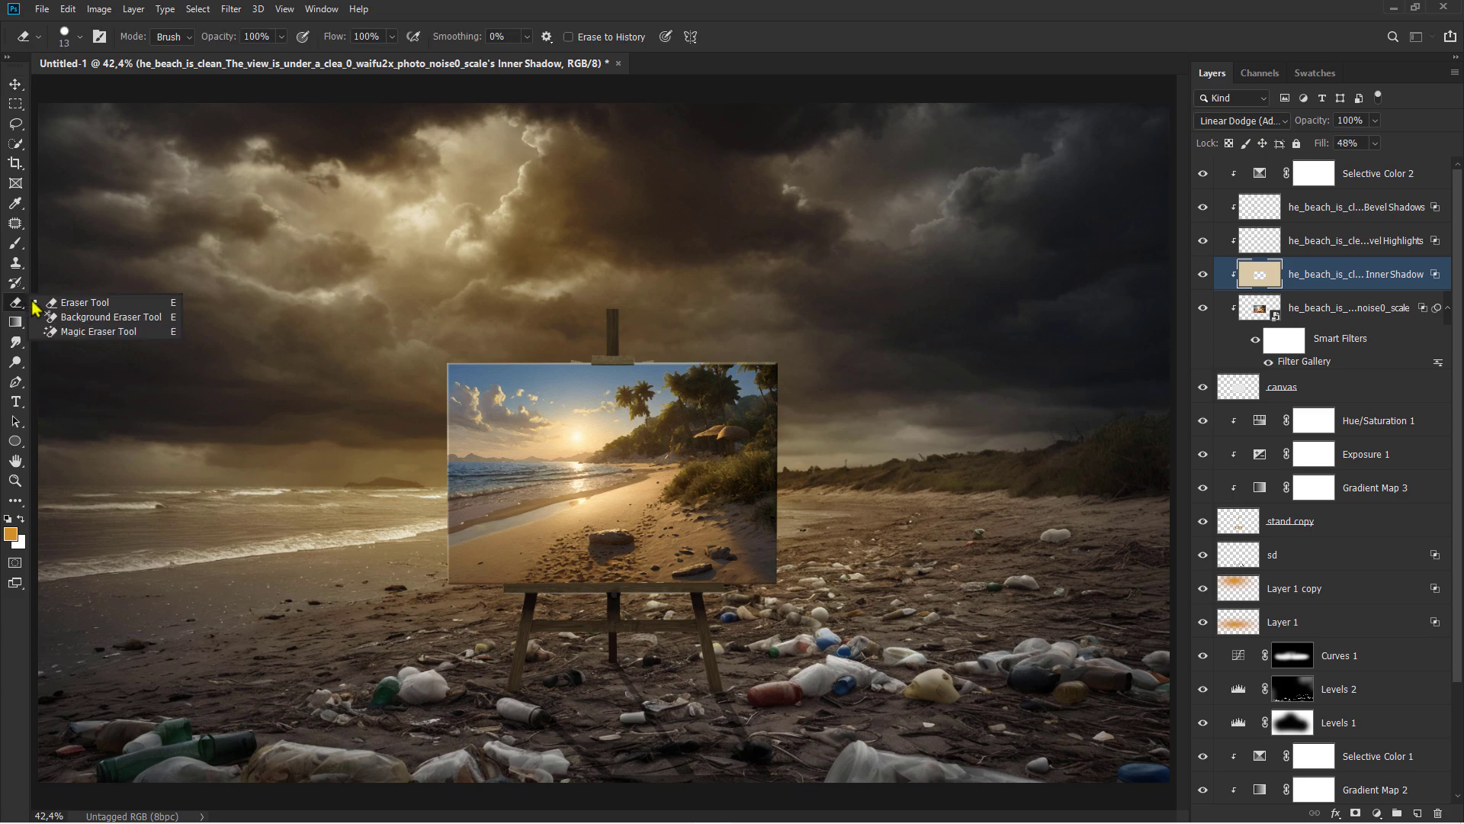
click(38, 303)
scroll(472, 355, up, 10)
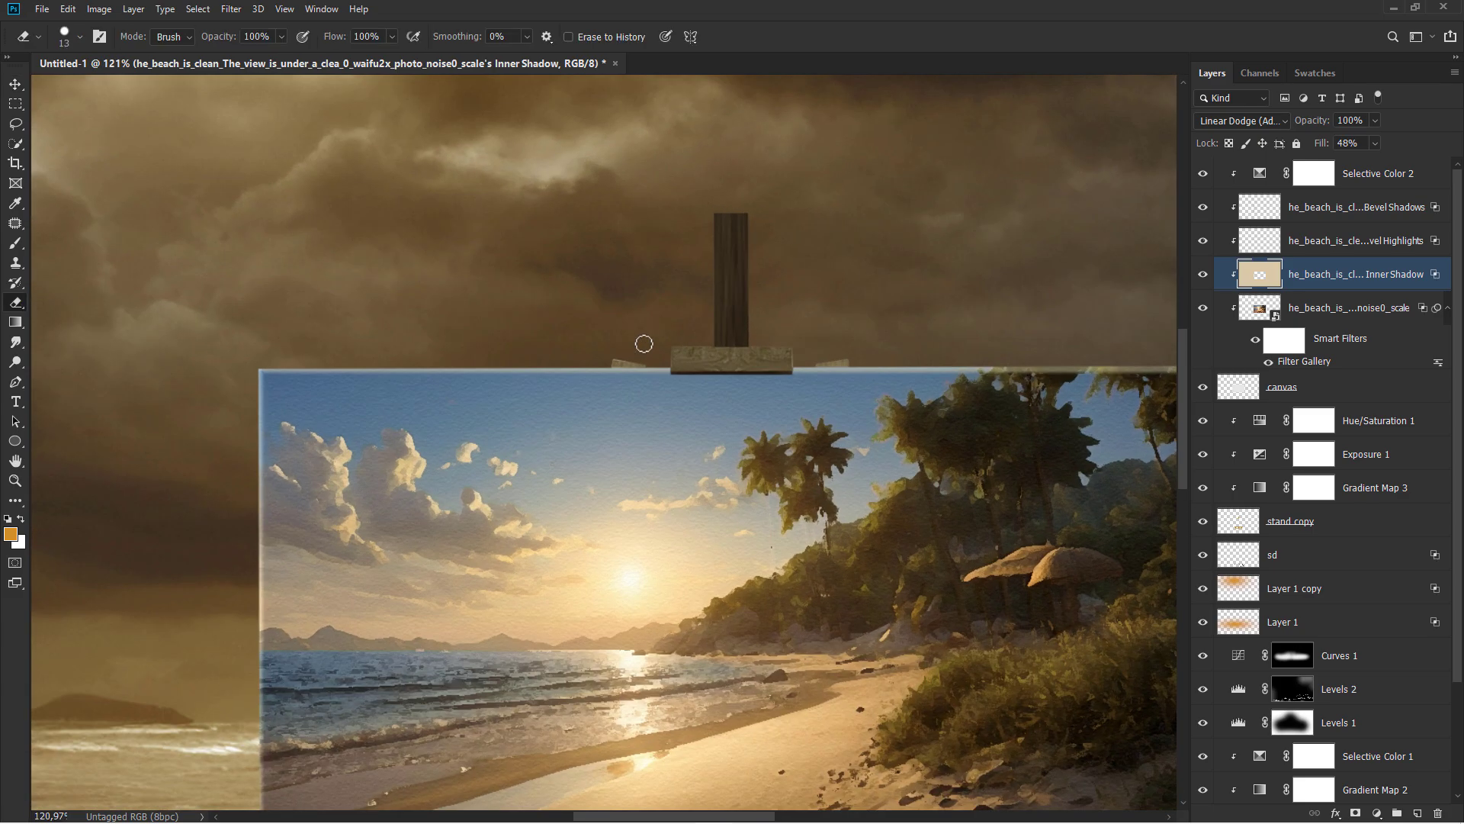
scroll(575, 394, up, 2)
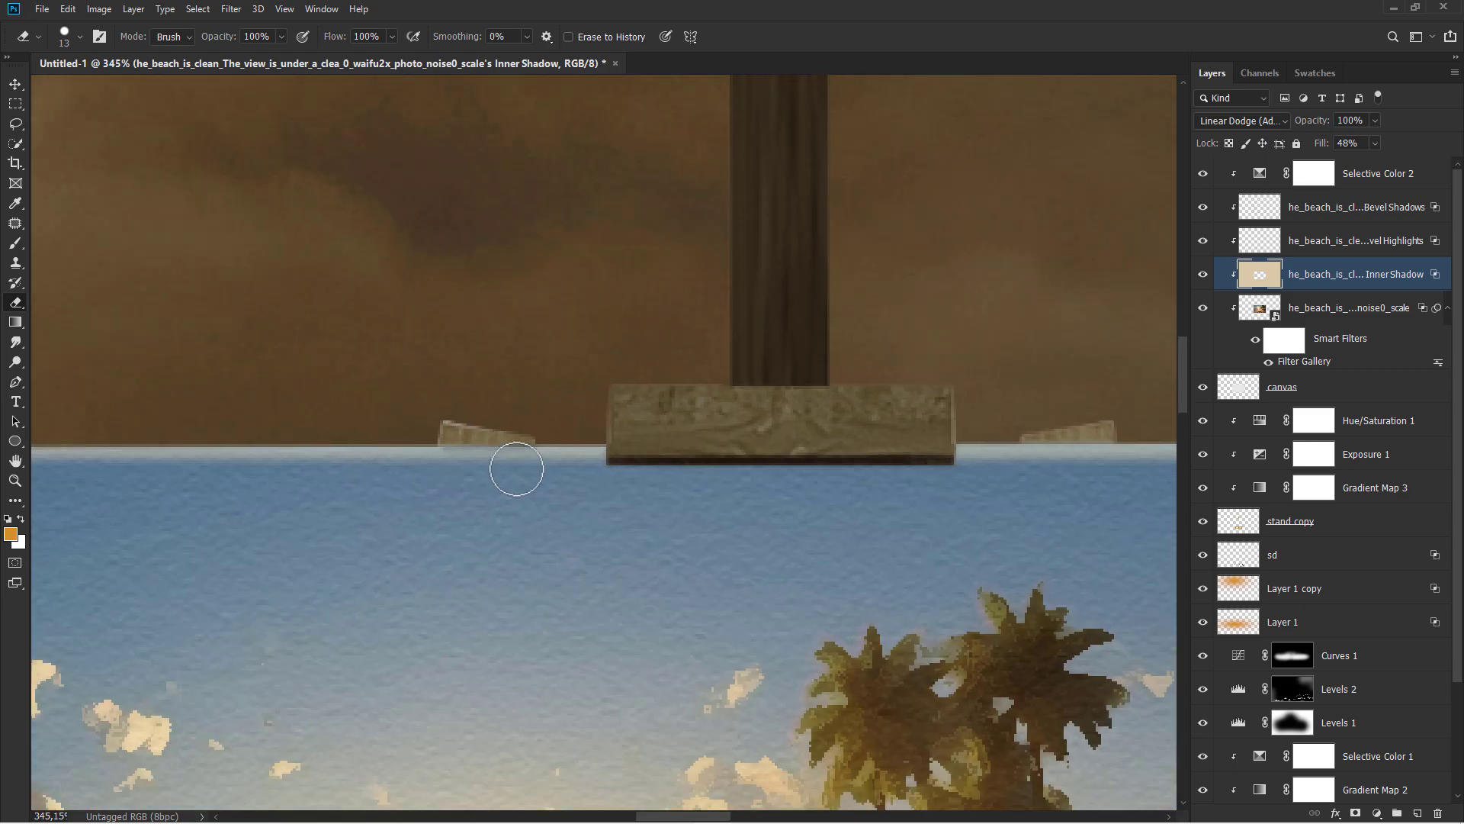
scroll(526, 467, down, 2)
mouse_move(826, 421)
mouse_down()
mouse_move(880, 465)
mouse_move(889, 443)
mouse_up()
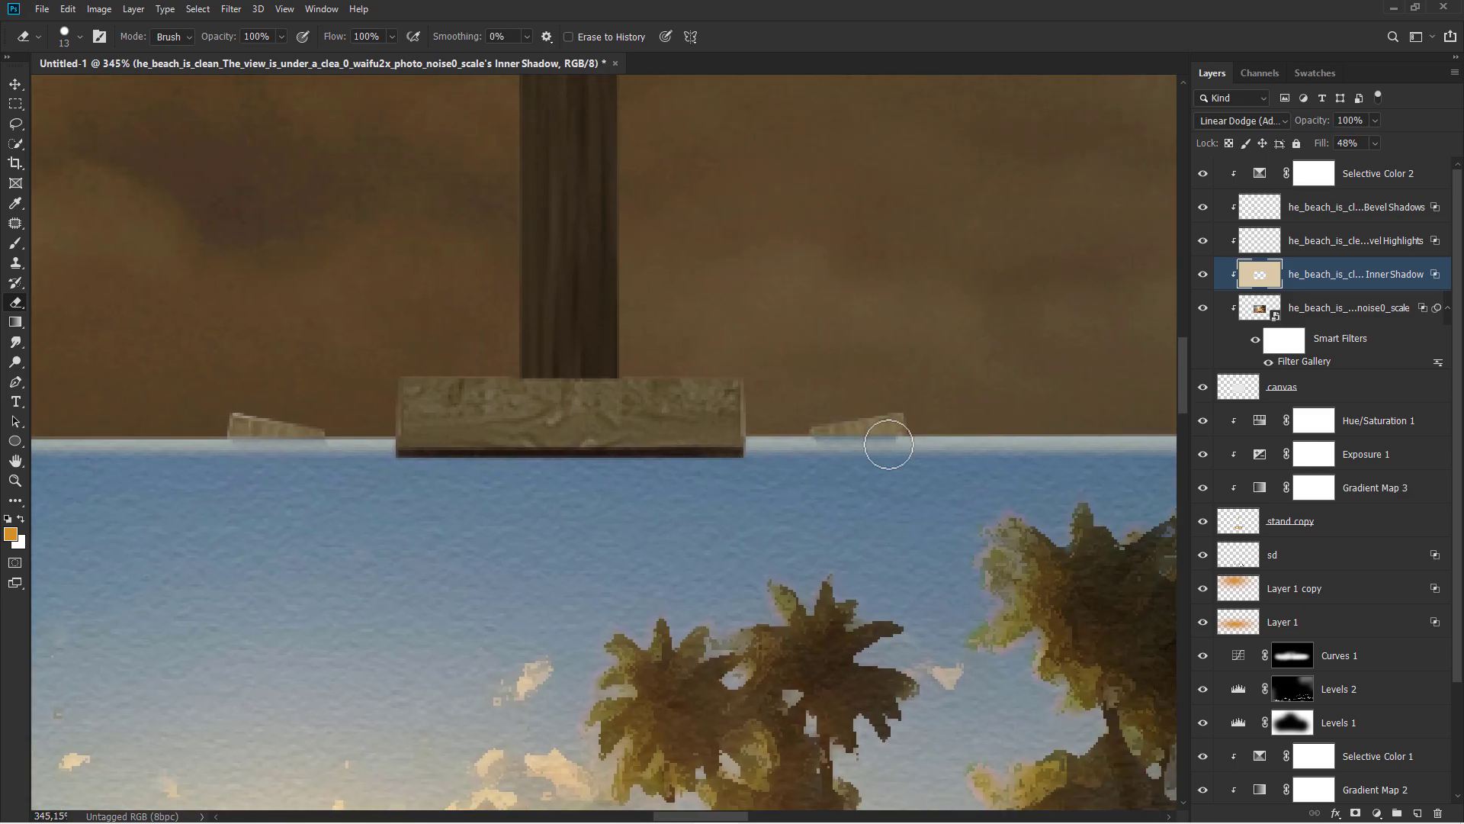
Erase the Bevel Highlights layer along the canvas edge beneath both small wooden wedges
click(1204, 241)
click(1204, 241)
click(1316, 250)
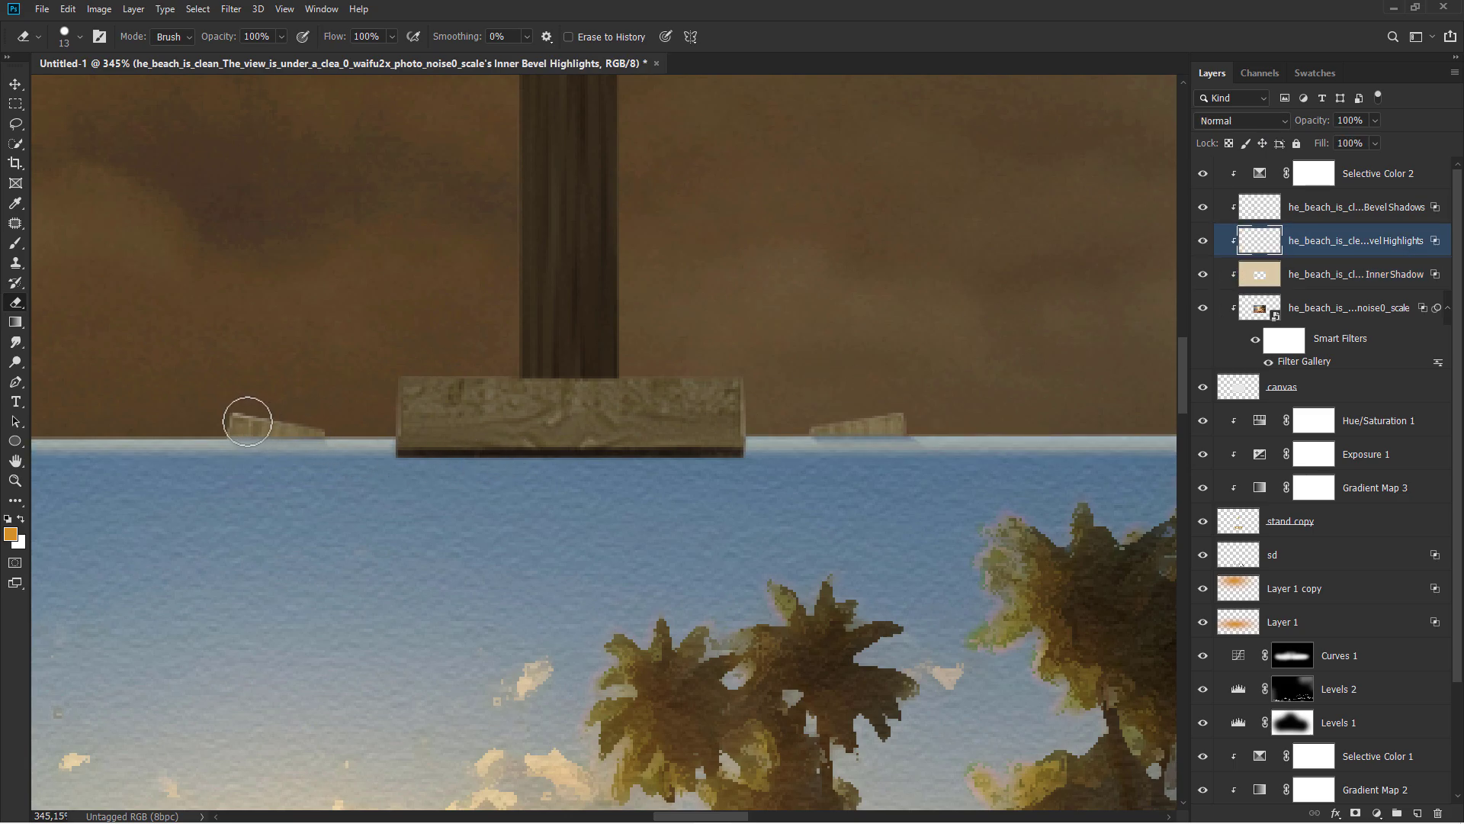
mouse_move(238, 419)
mouse_down()
mouse_move(282, 467)
mouse_move(287, 428)
mouse_move(333, 473)
mouse_move(257, 434)
mouse_up()
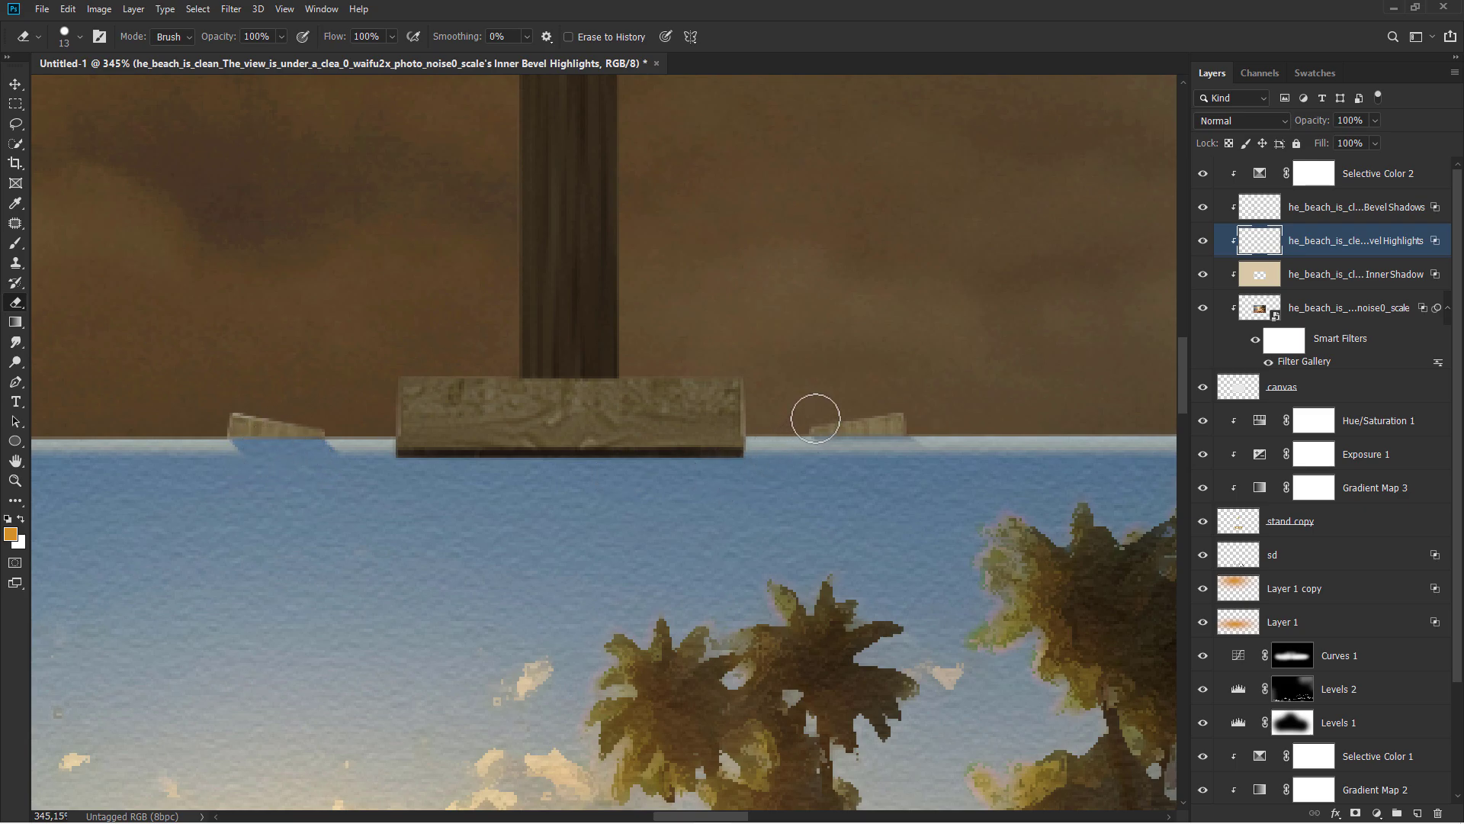
mouse_move(817, 419)
mouse_down()
mouse_move(871, 470)
mouse_move(870, 418)
mouse_move(933, 481)
mouse_move(854, 427)
mouse_up()
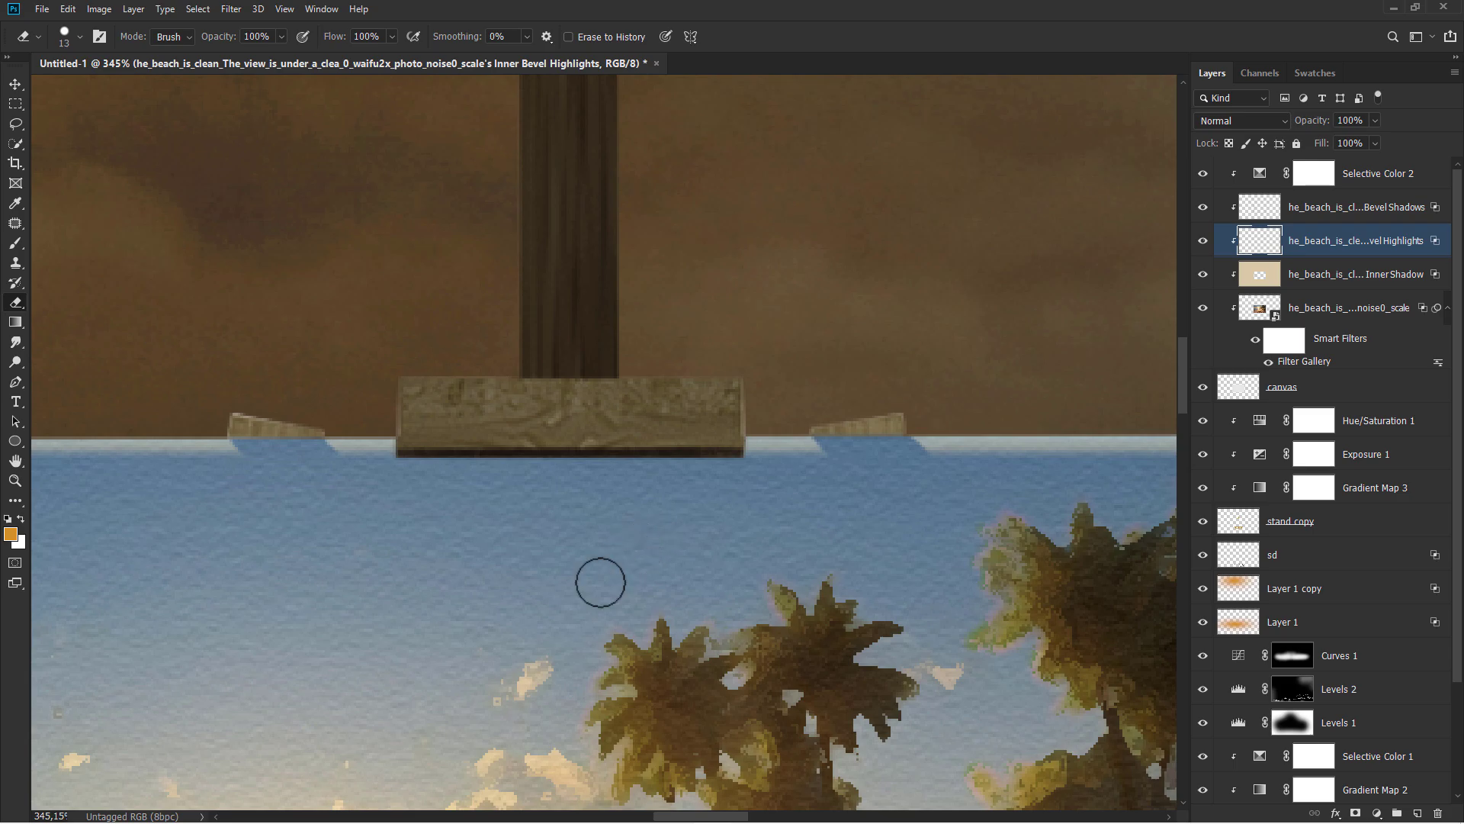
Add a new layer above Selective Color 2, clip it to the canvas, and name it sd
key(v)
click(1379, 183)
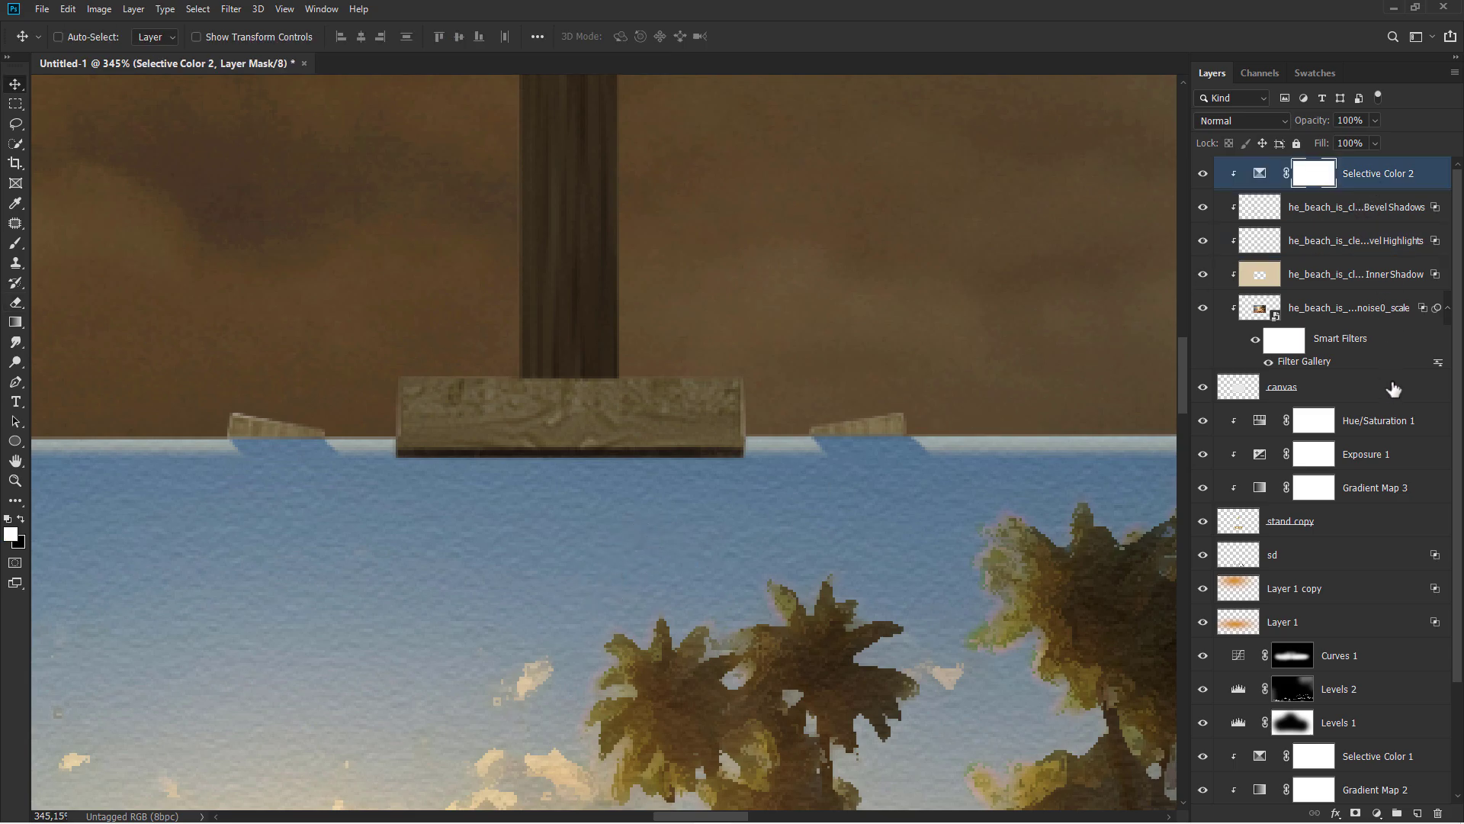
click(1417, 813)
right_click(1341, 180)
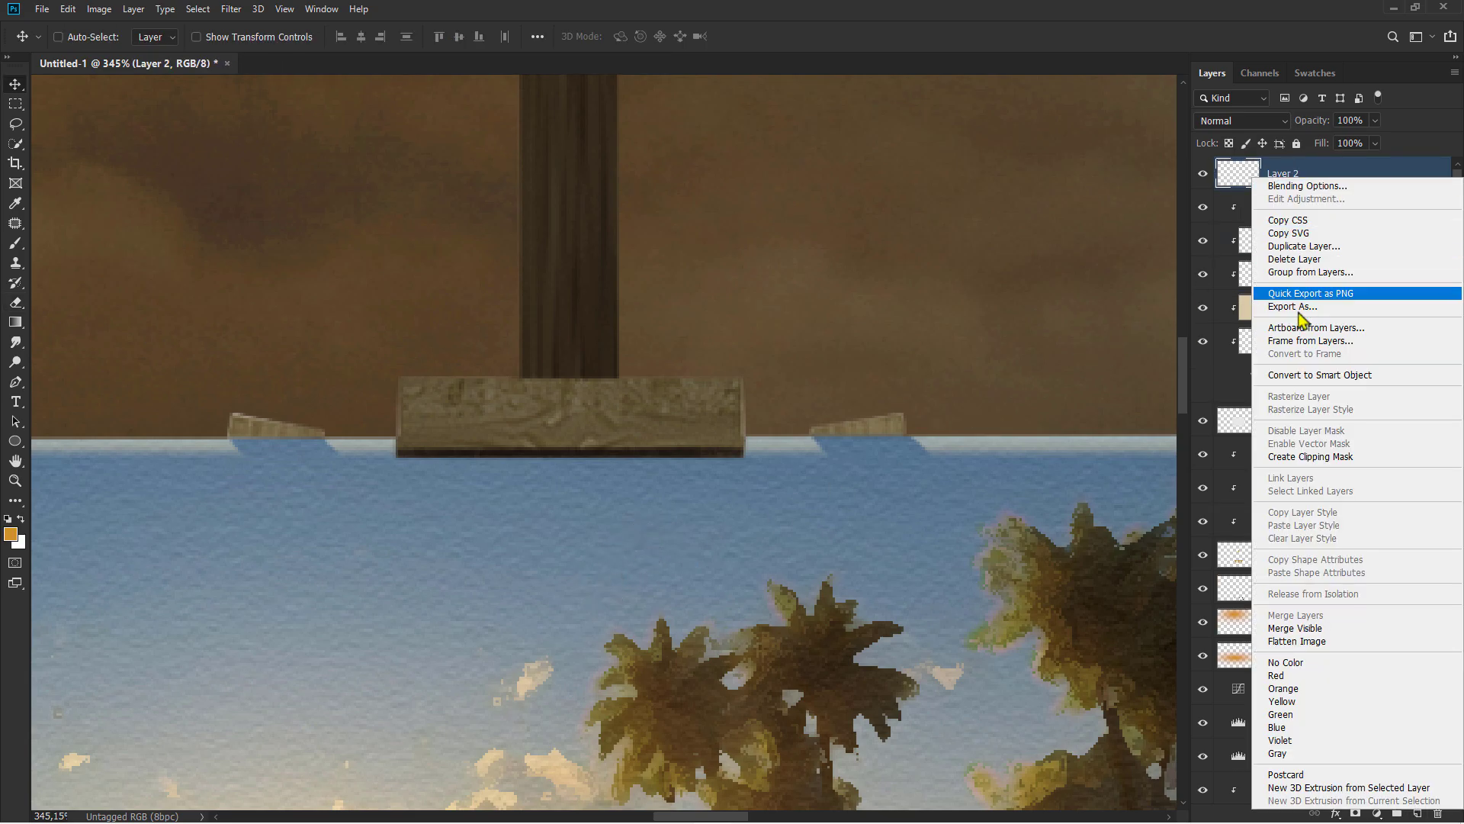
click(1301, 456)
double_click(1301, 176)
text(sd)
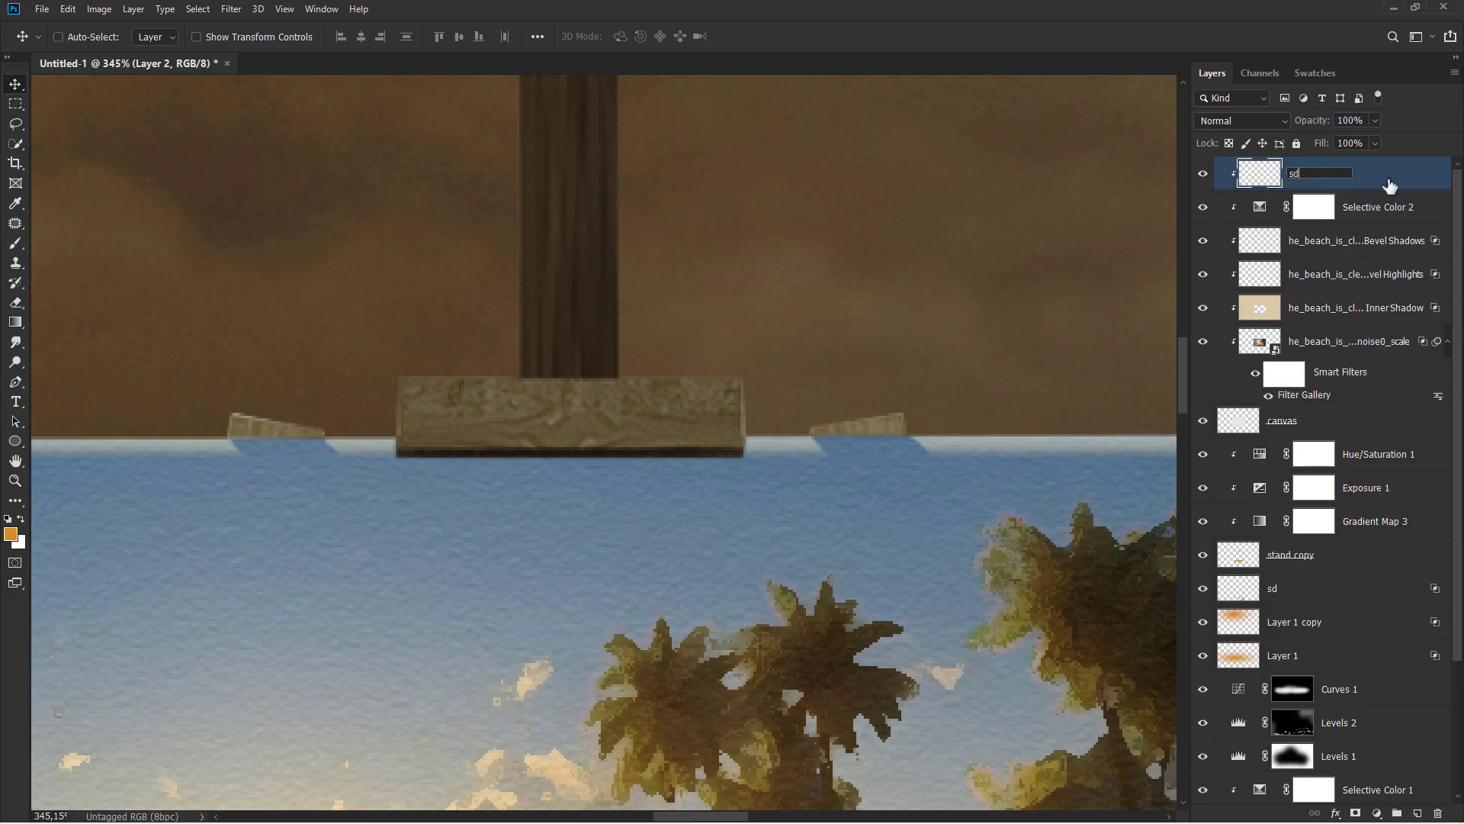
key(Return)
Paint a soft black shadow on the sd layer below the easel's upper clamp with a 22 px, 0% hardness brush
click(17, 244)
click(72, 246)
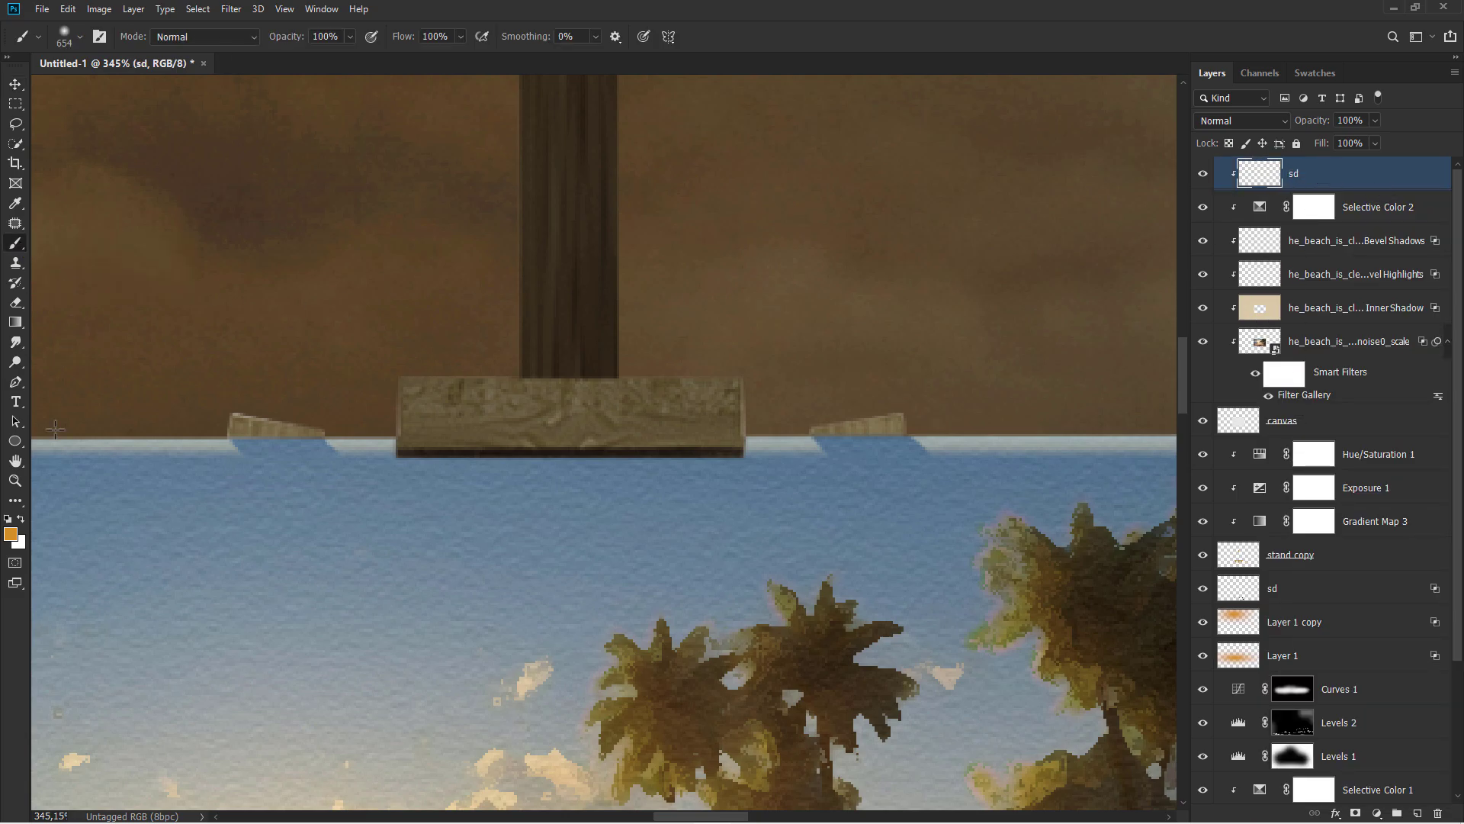
right_click(137, 437)
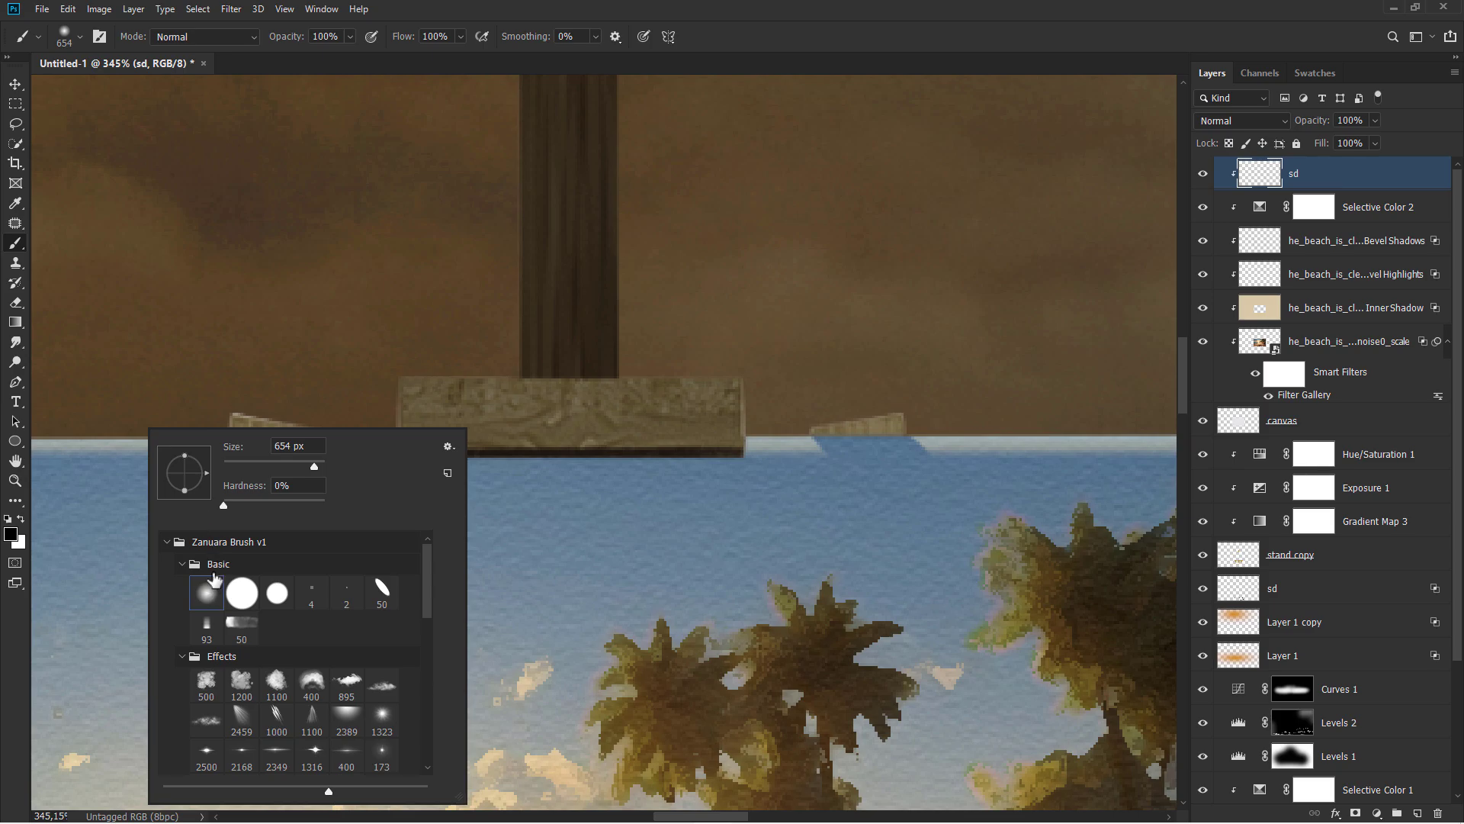
click(254, 463)
drag(368, 396, 324, 393)
scroll(373, 416, down, 2)
scroll(381, 414, up, 2)
alt+right_click(385, 416)
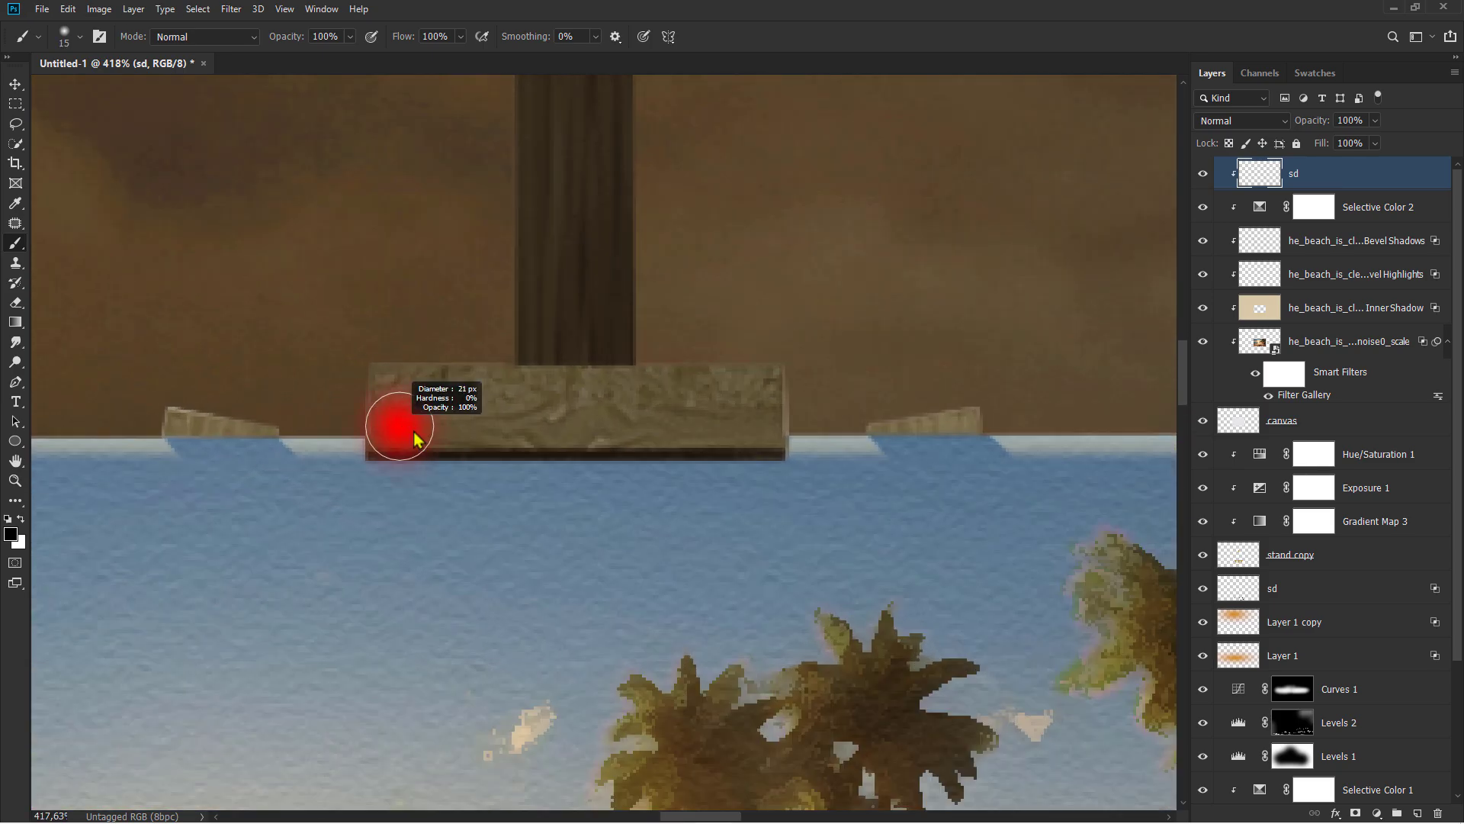
click(388, 463)
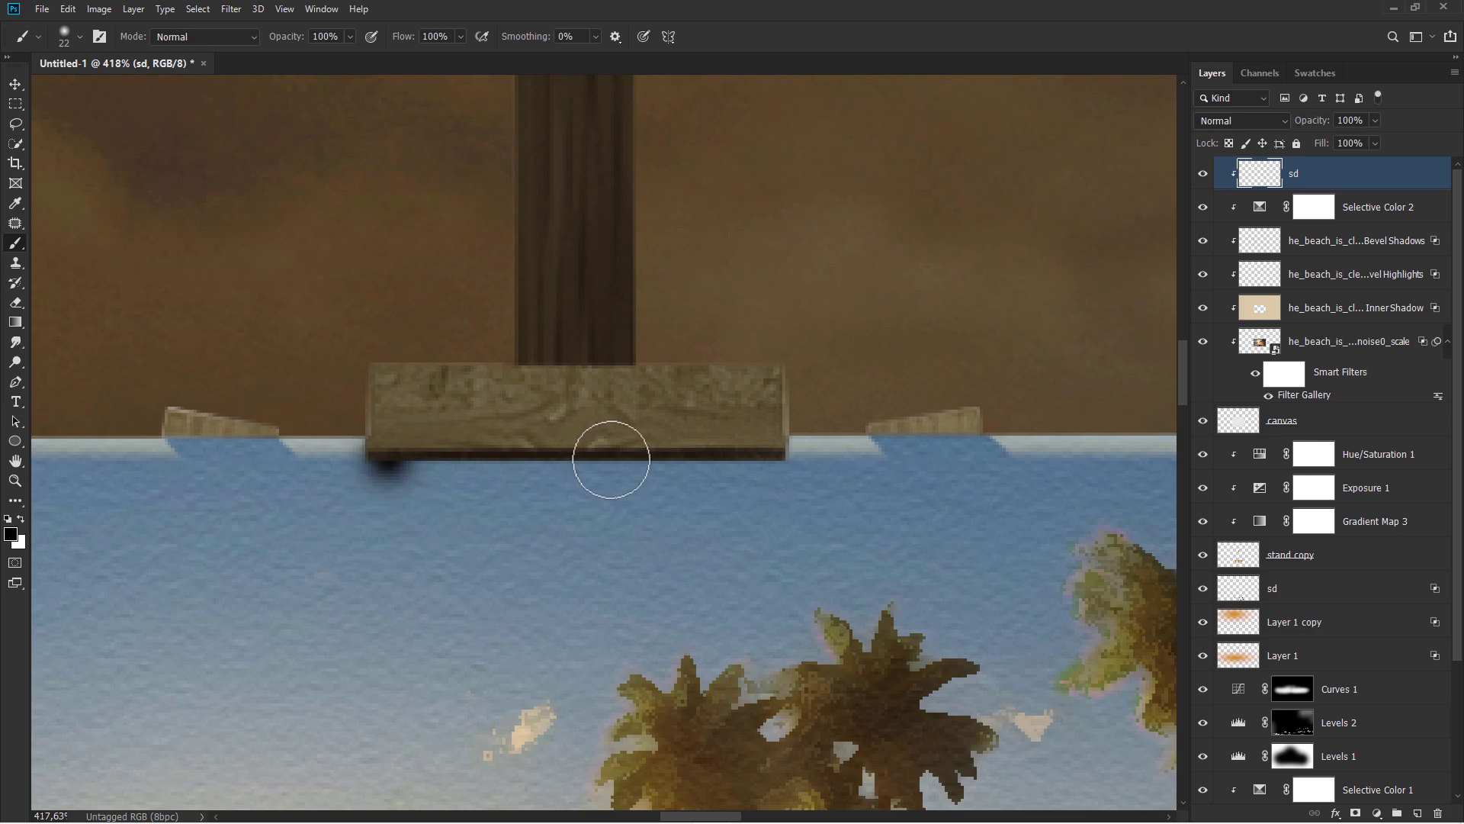
shift+click(768, 459)
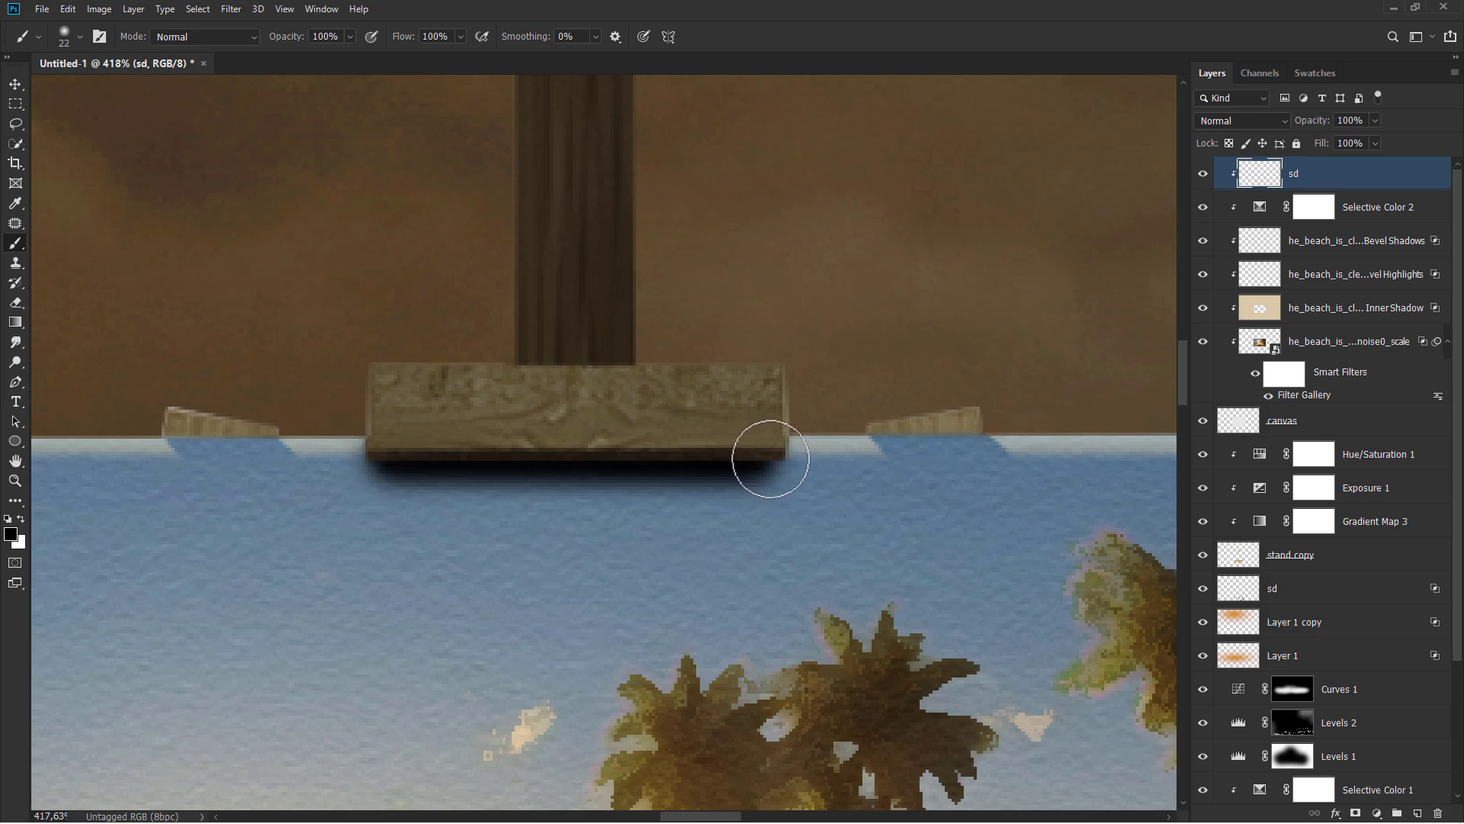
Paint a black contact shadow where the painting meets the easel's lower ledge, and set the sd layer's opacity to 33%
scroll(636, 458, down, 1)
scroll(633, 463, down, 6)
mouse_move(572, 580)
mouse_down()
mouse_move(533, 516)
mouse_move(471, 196)
mouse_up()
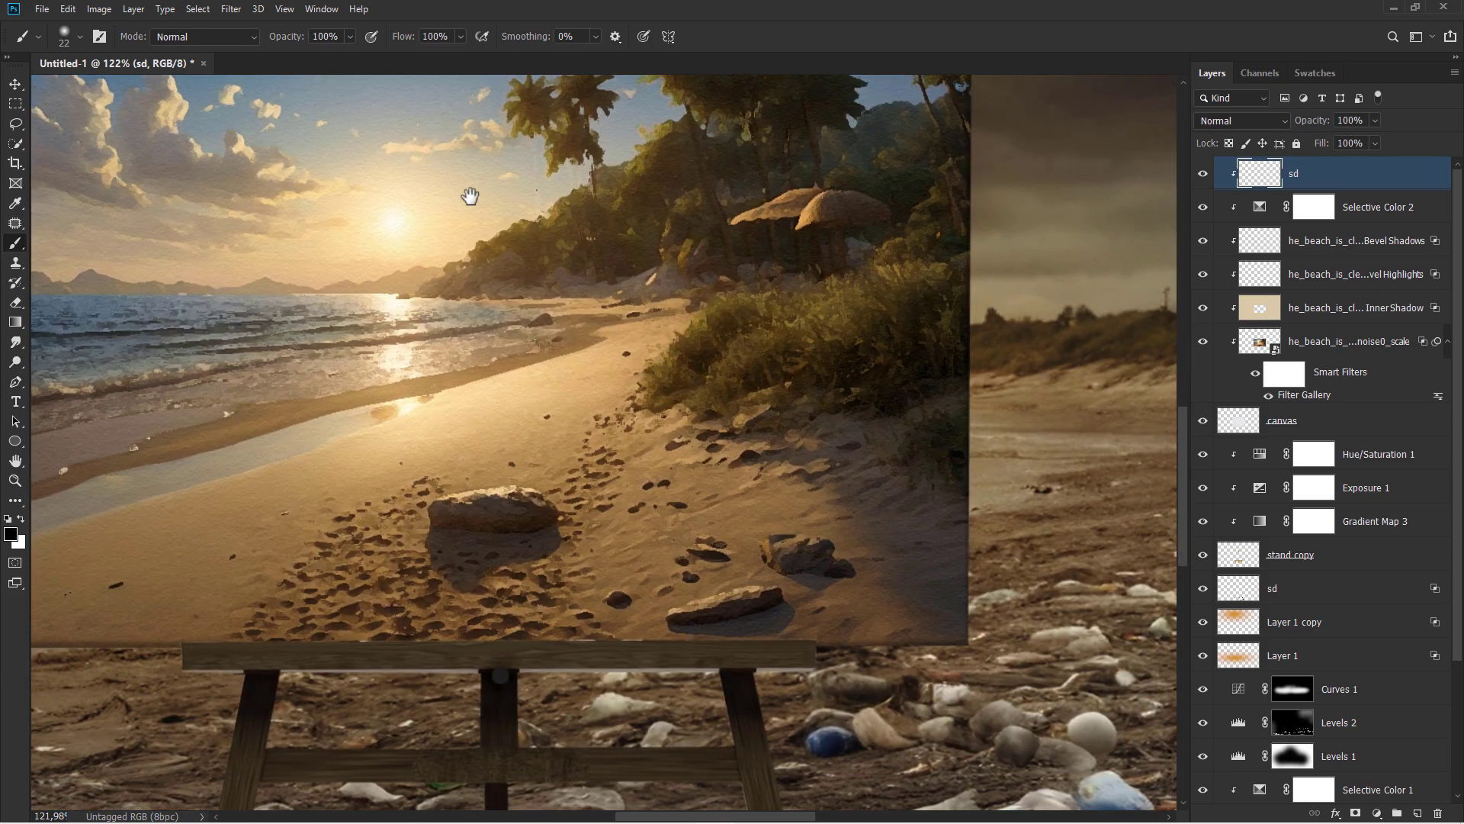
scroll(217, 602, down, 1)
scroll(220, 600, up, 3)
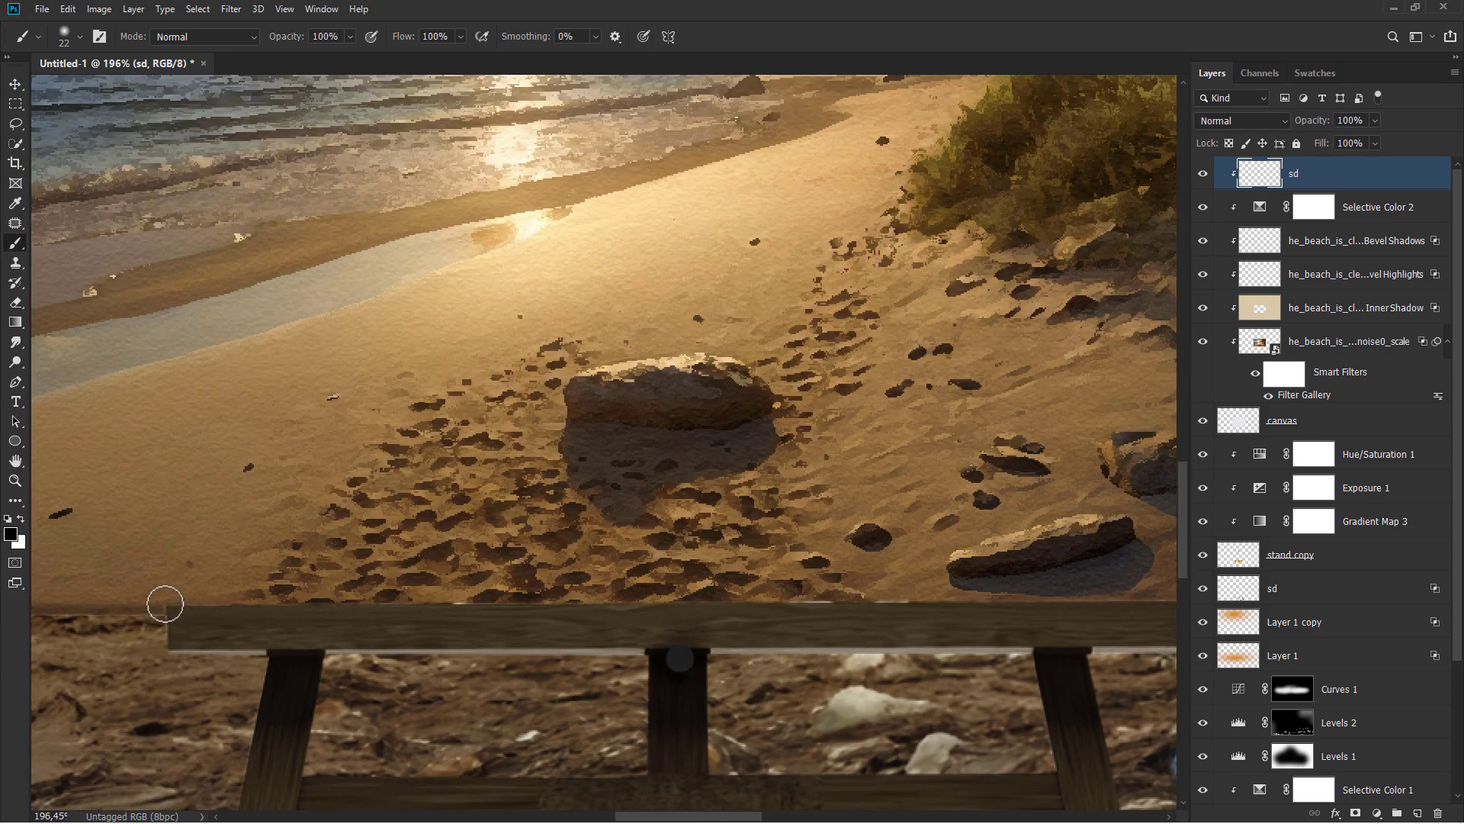
scroll(556, 602, right, 5)
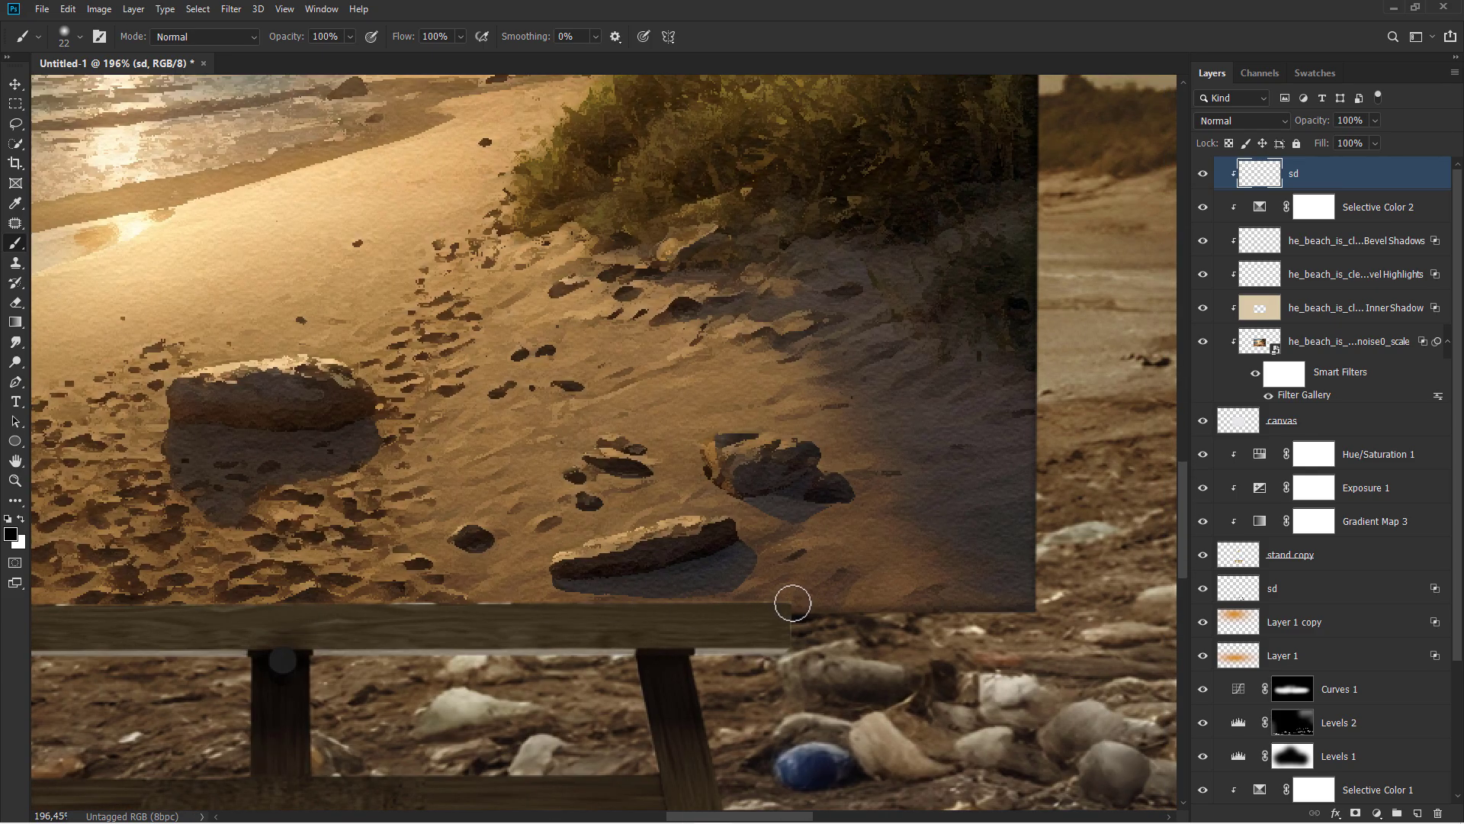
scroll(689, 575, down, 4)
scroll(689, 572, up, 1)
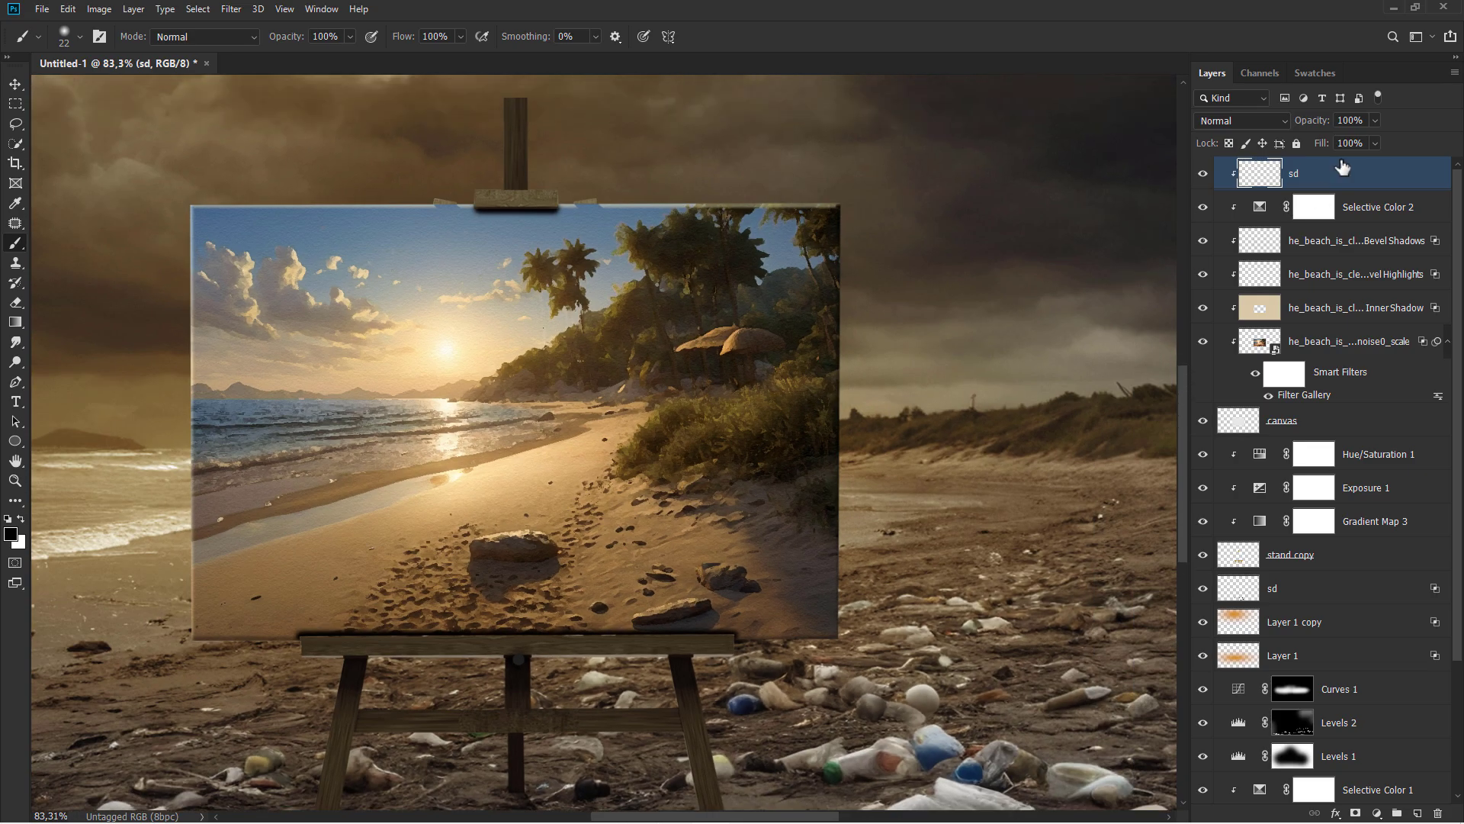
drag(1376, 120, 1324, 144)
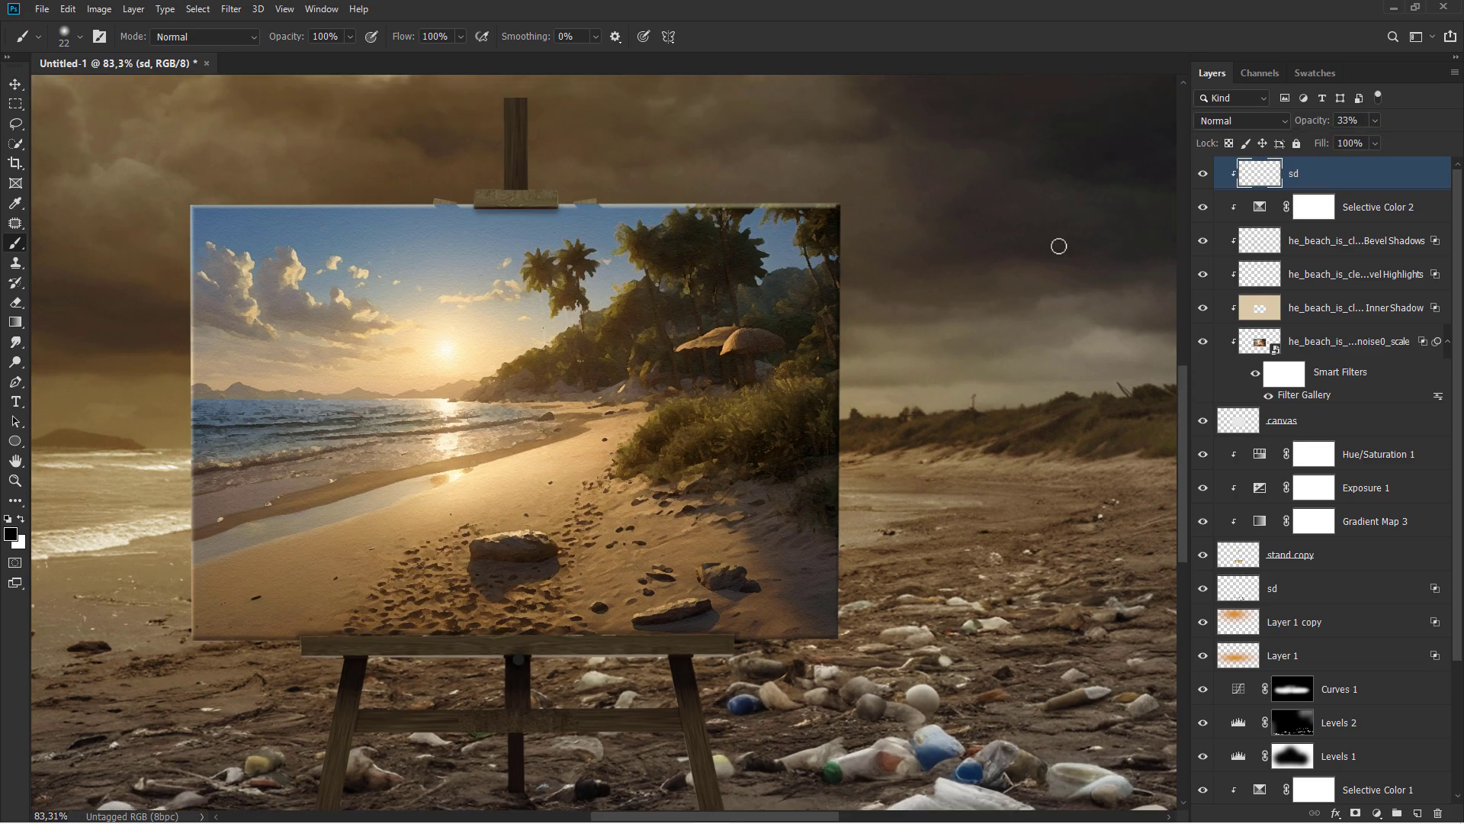
key(ctrl+0)
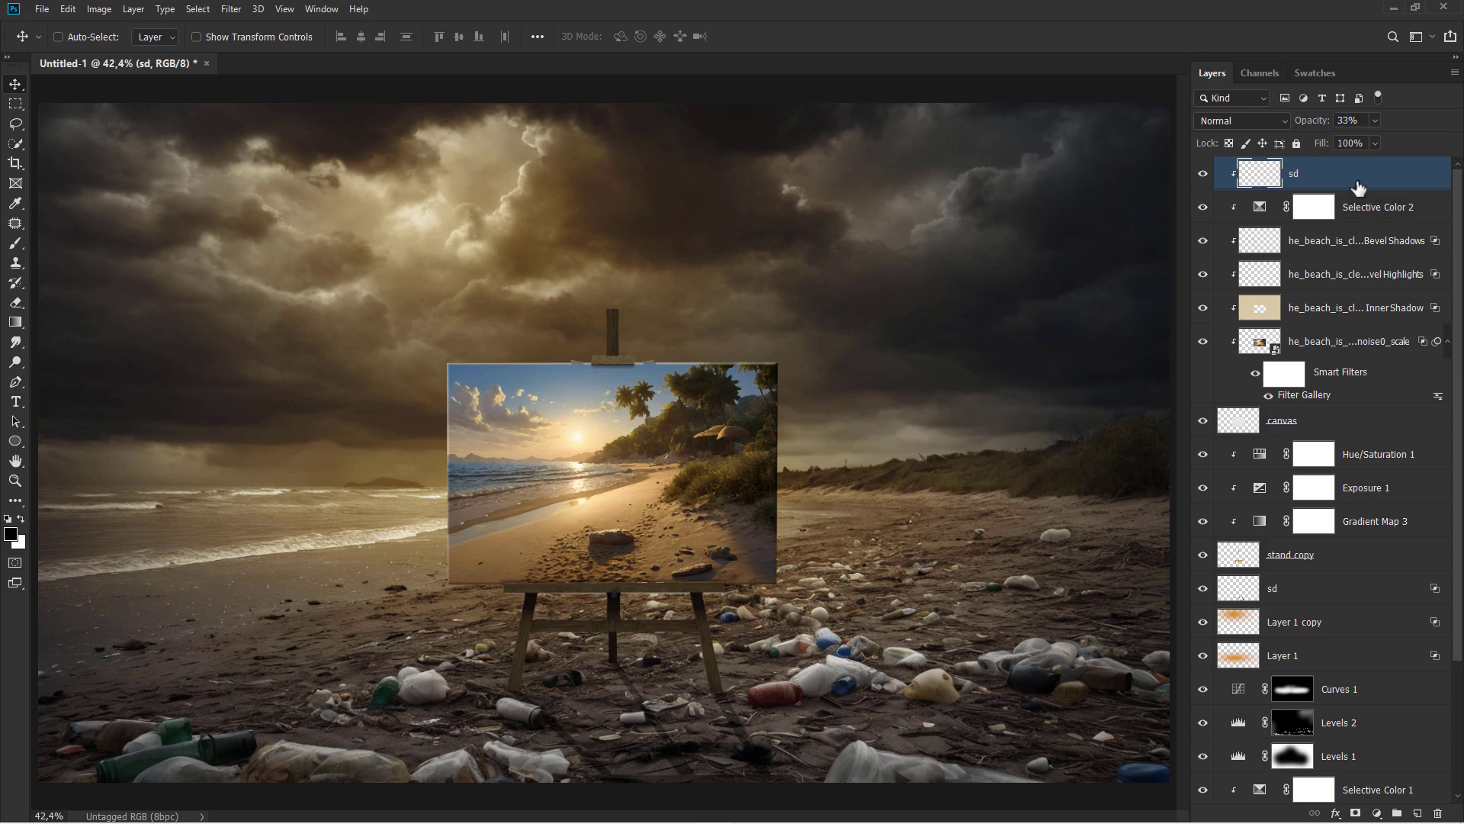
Add a Curves adjustment layer above the sd layer and pull its white point in to input 242
click(1377, 813)
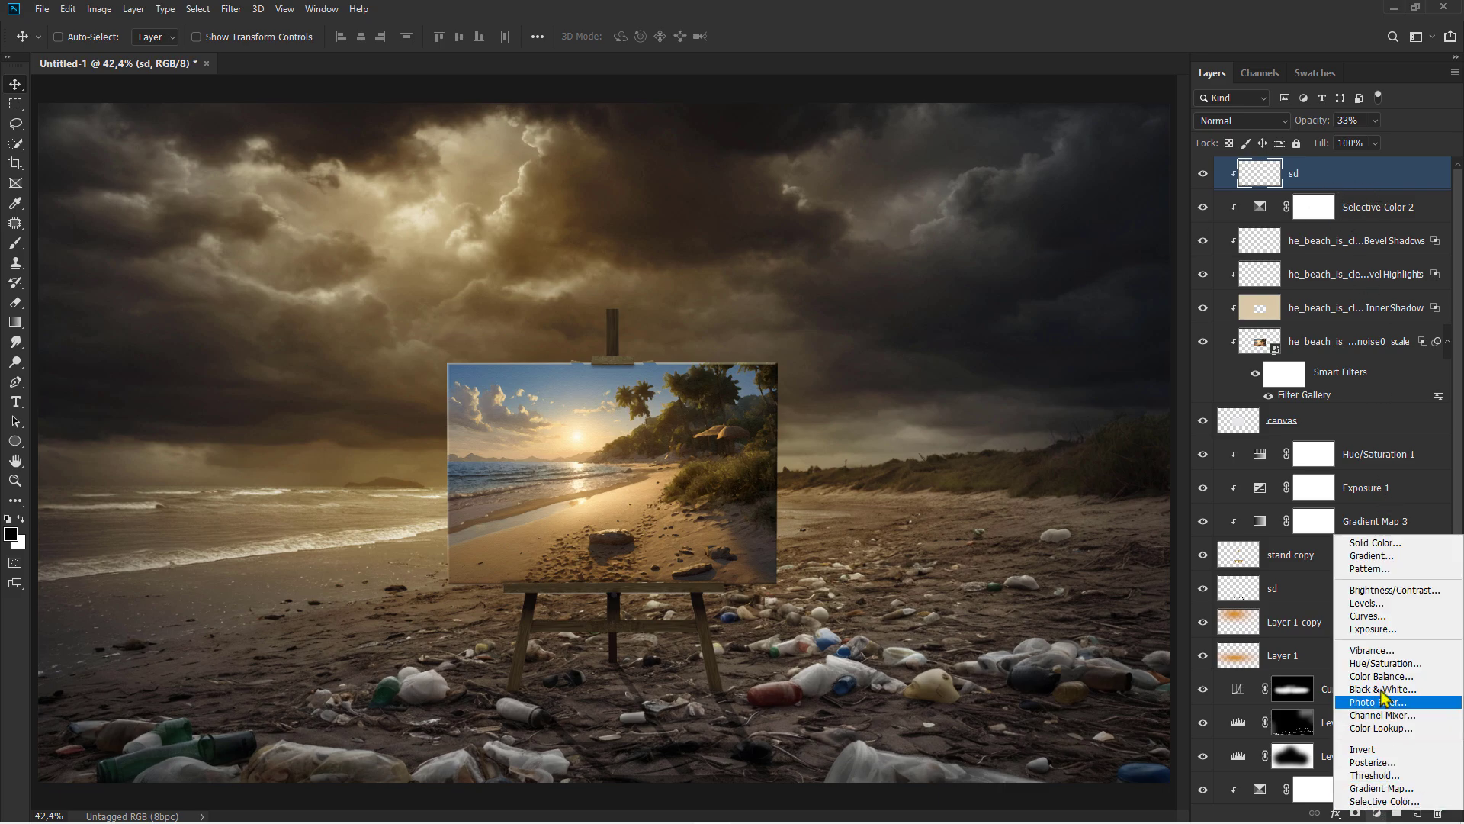
click(1362, 624)
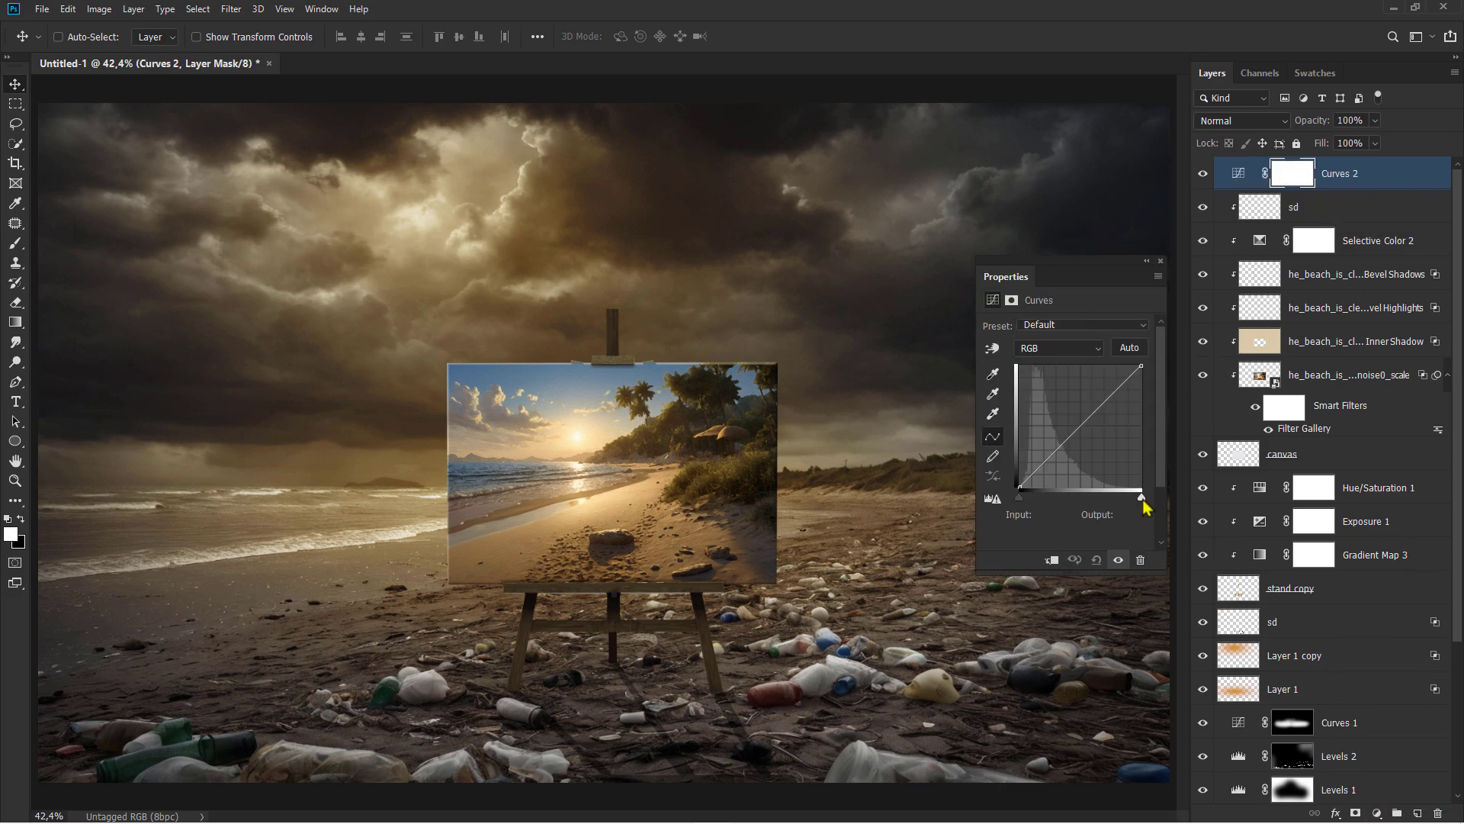
drag(1143, 501, 1138, 502)
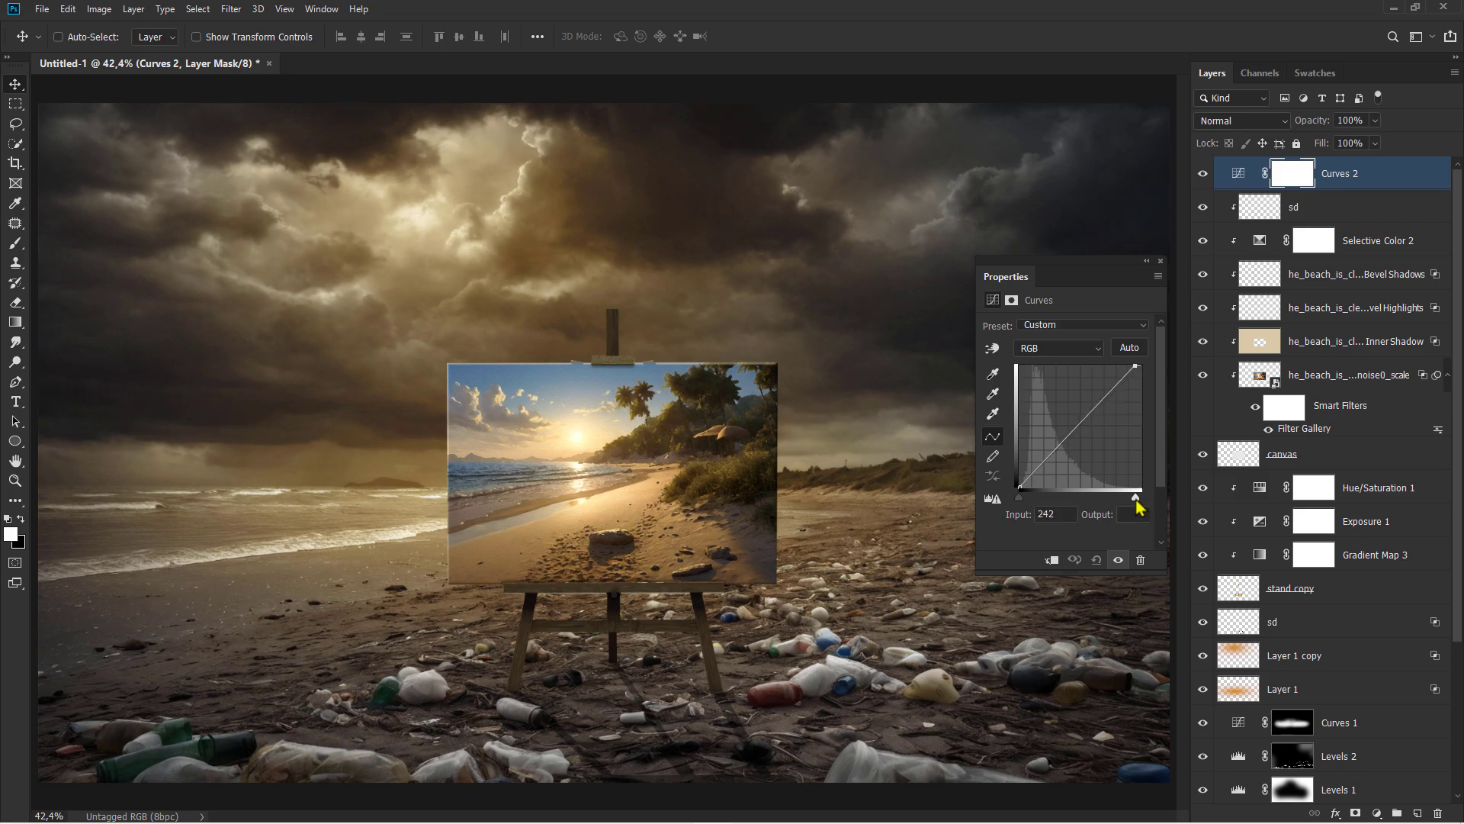
click(1160, 263)
click(1336, 175)
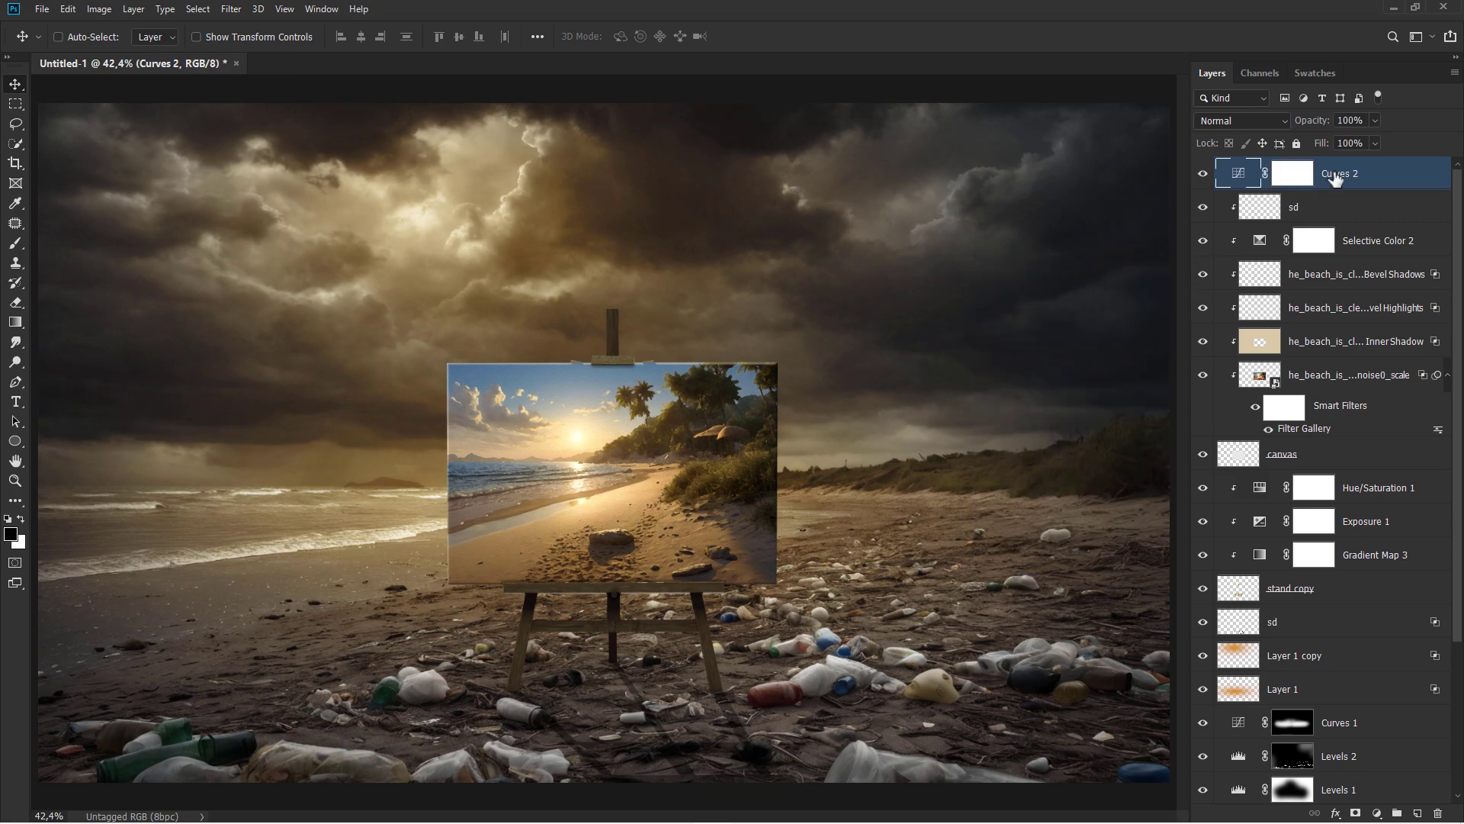
Apply a Gaussian Blur with a radius of 8 pixels to the stormy sky layer
scroll(1460, 244, down, 5)
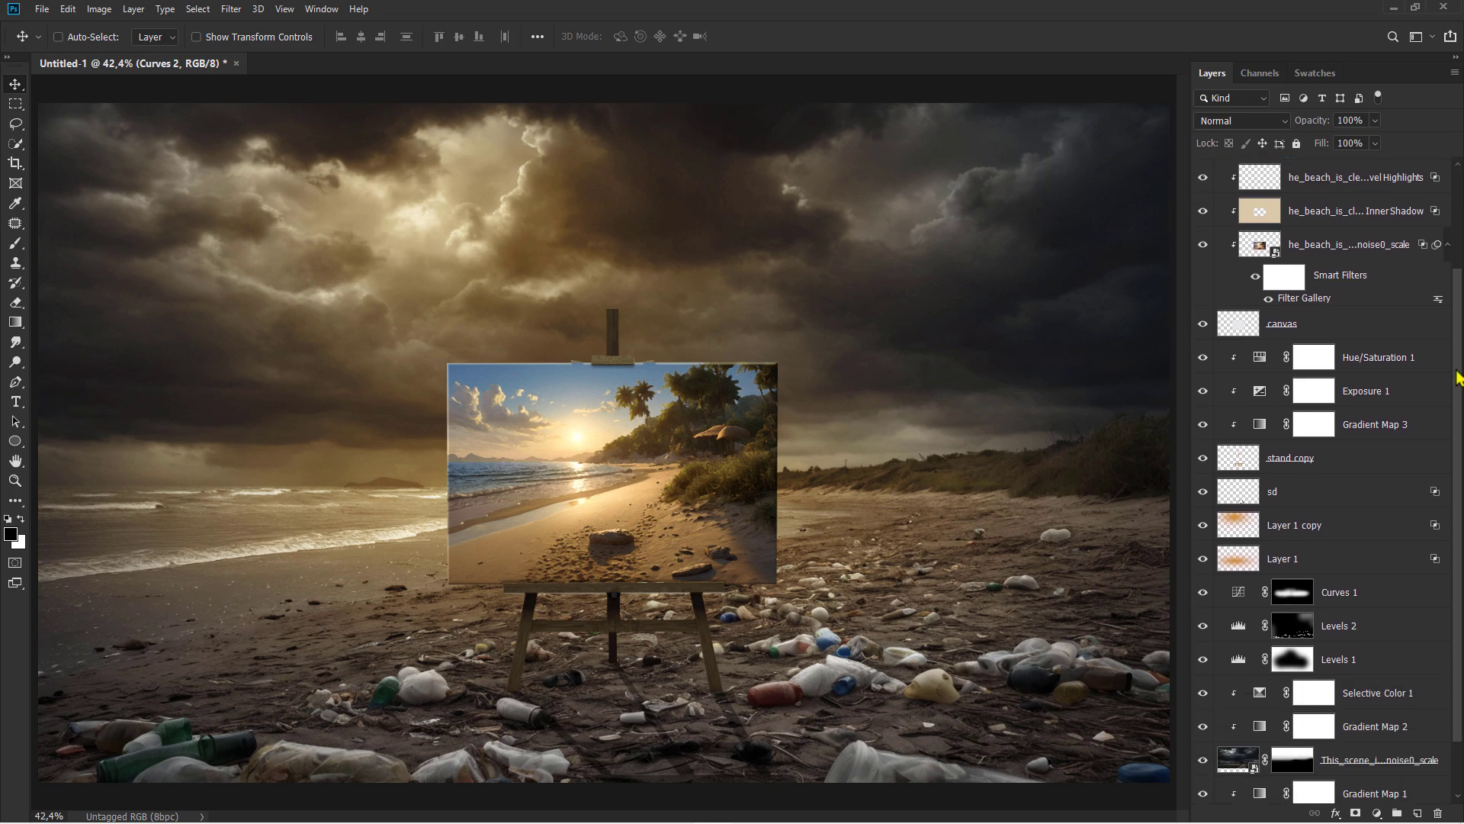
click(1347, 688)
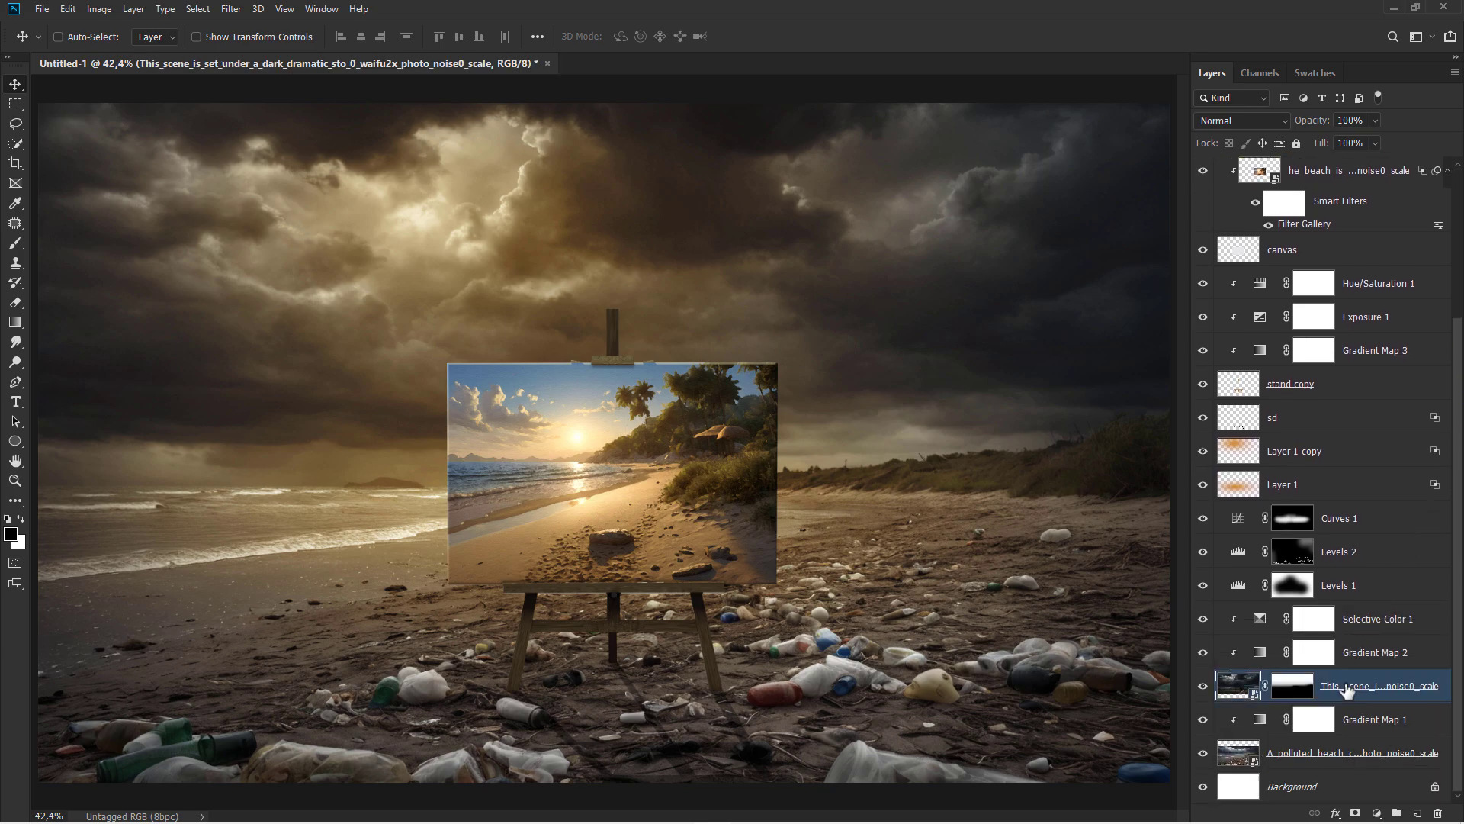
click(231, 9)
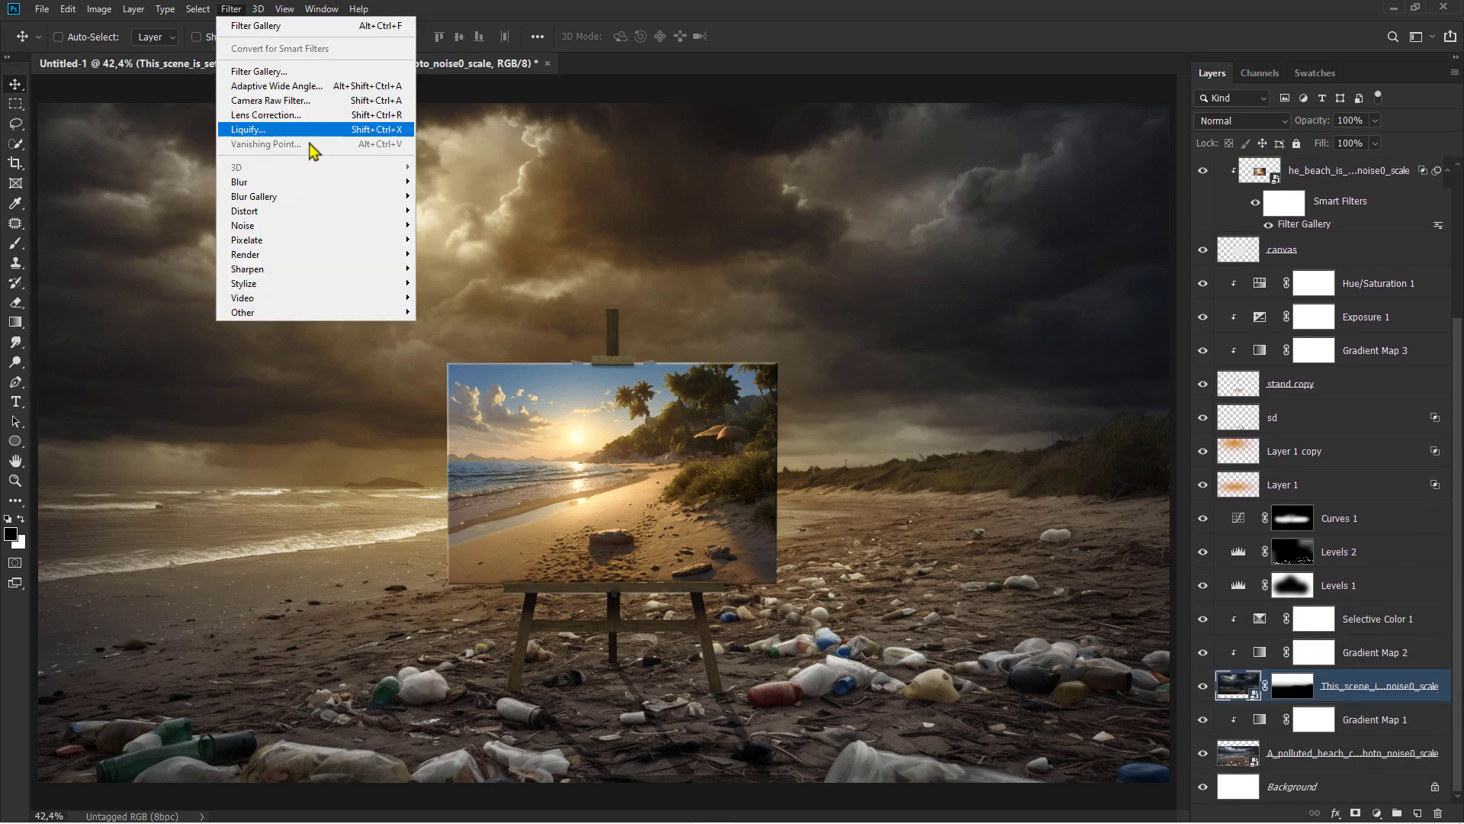
mouse_move(344, 184)
click(467, 238)
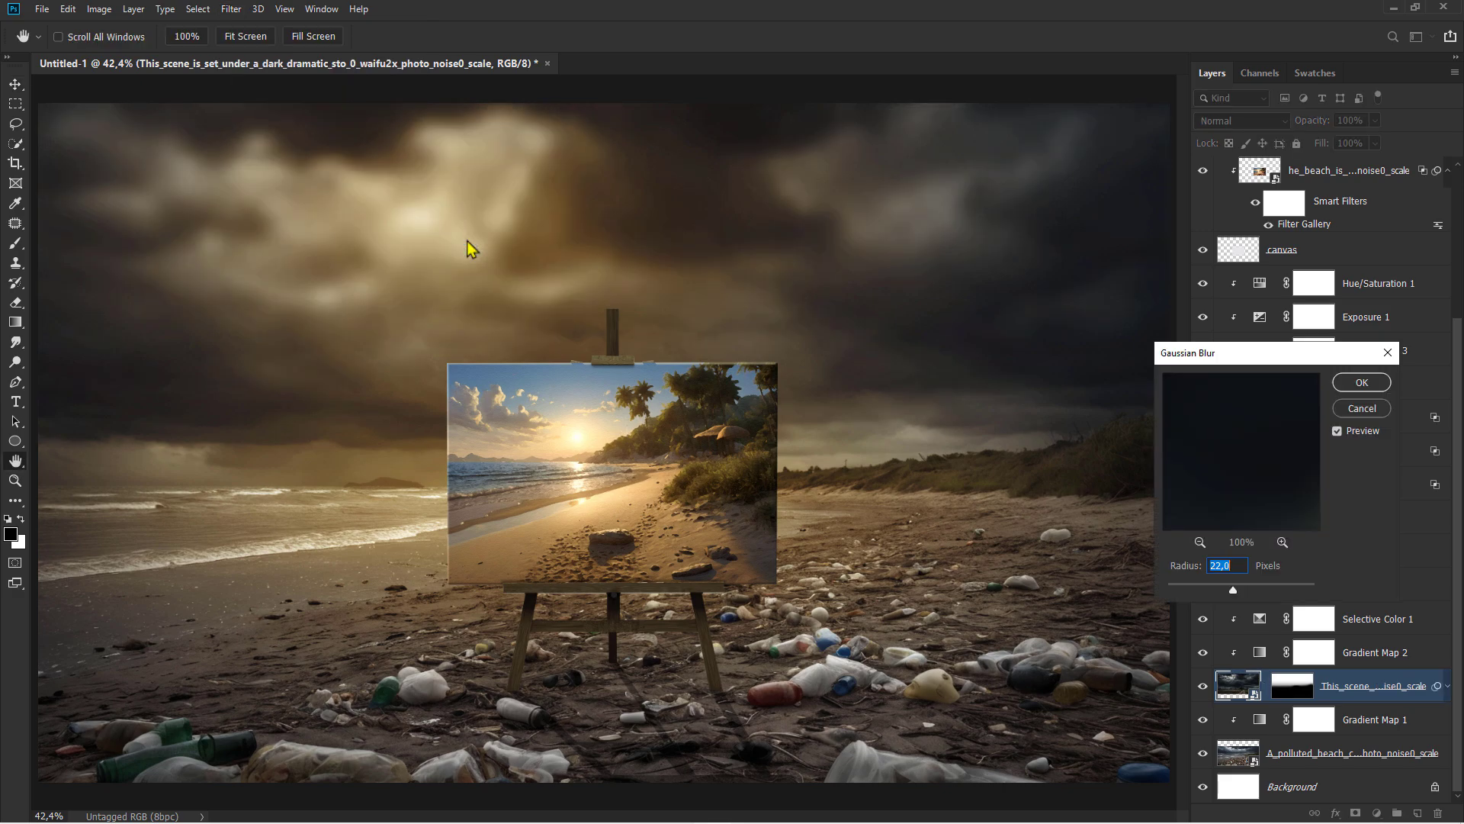
text(11)
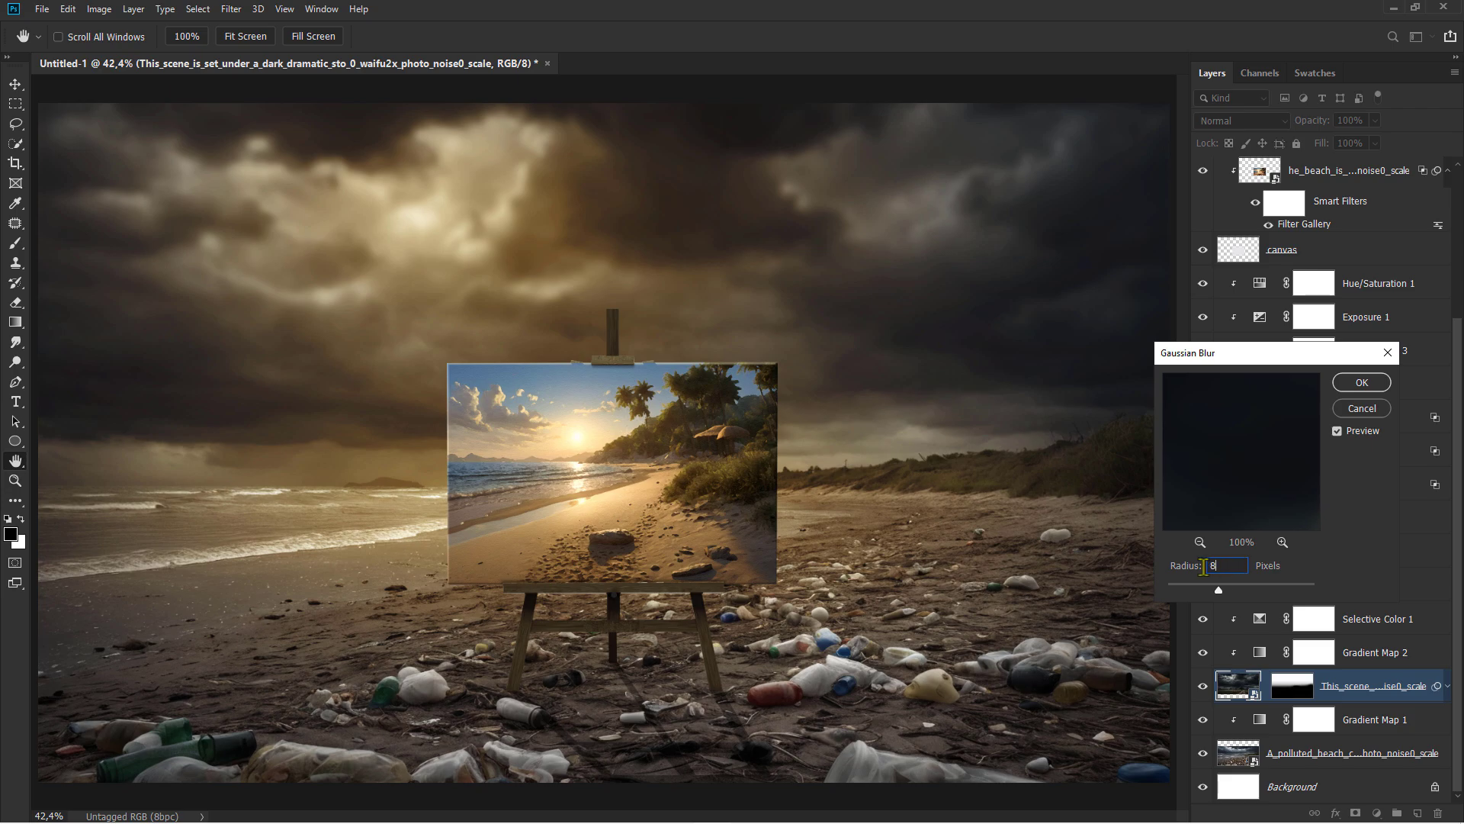
click(1362, 383)
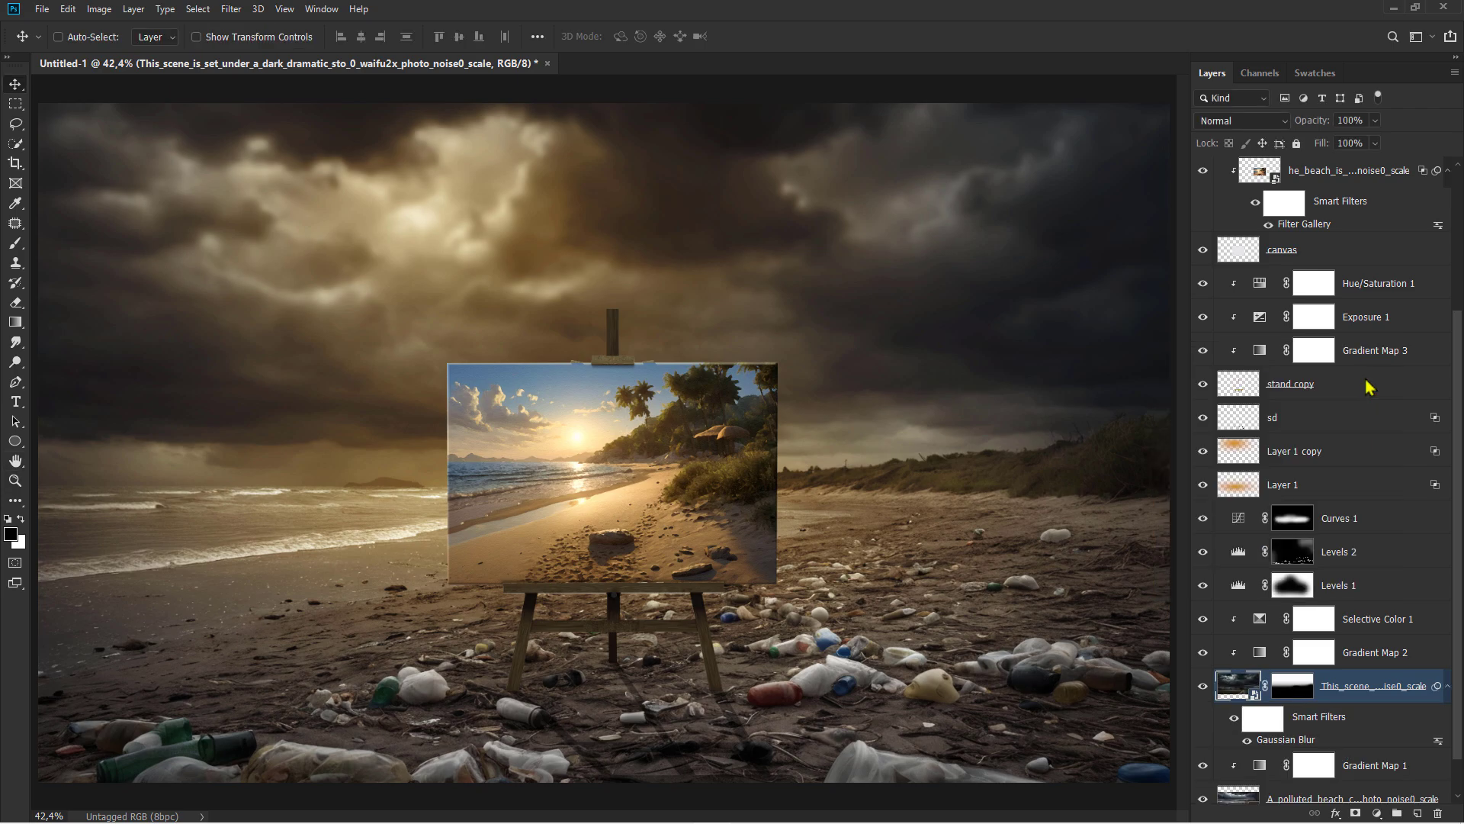
Apply a Tilt-Shift blur of 8 px to the polluted beach layer, centring the sharp zone on the foreground trash below the easel
click(1334, 767)
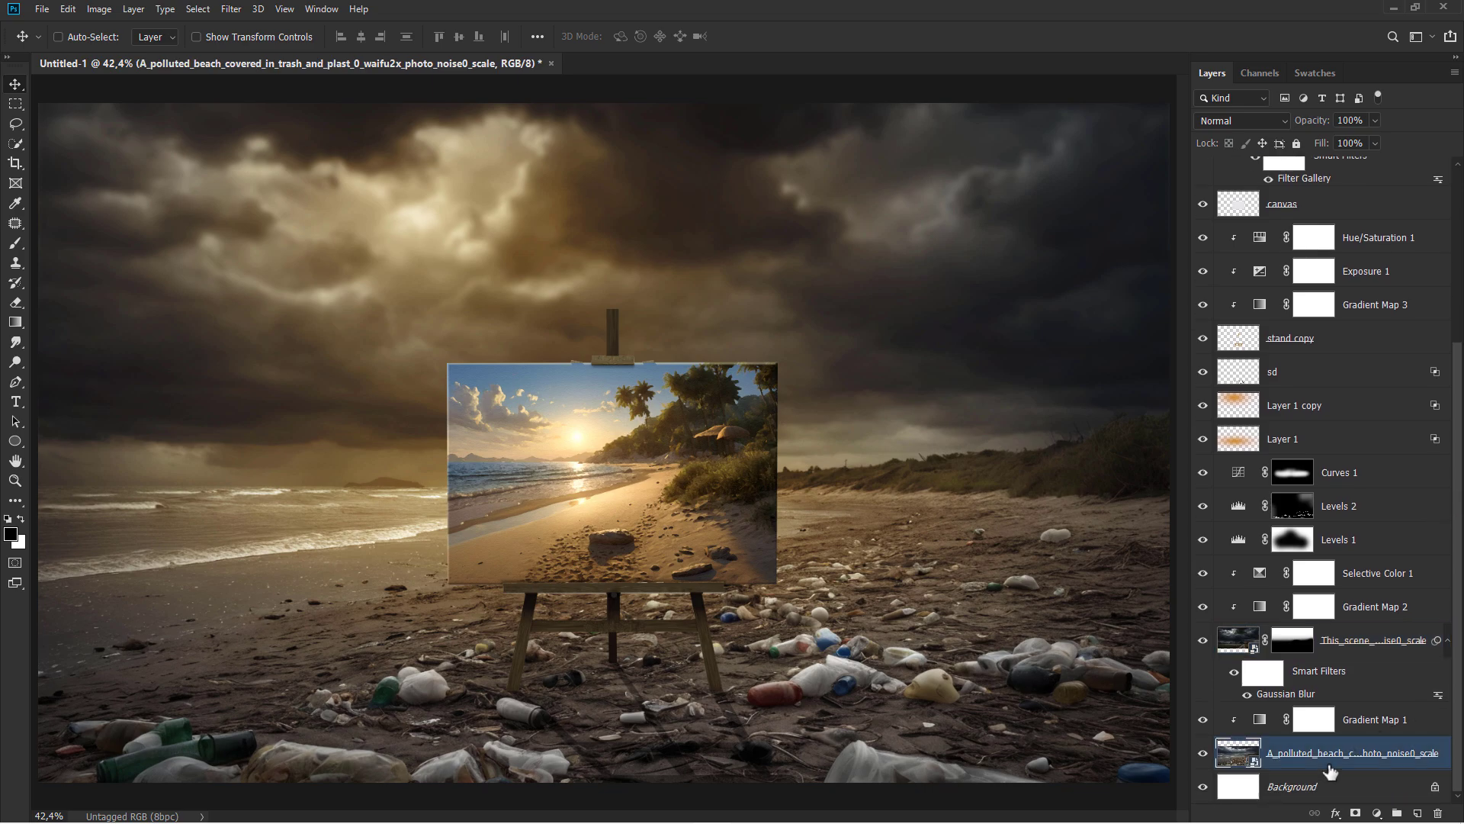
click(231, 9)
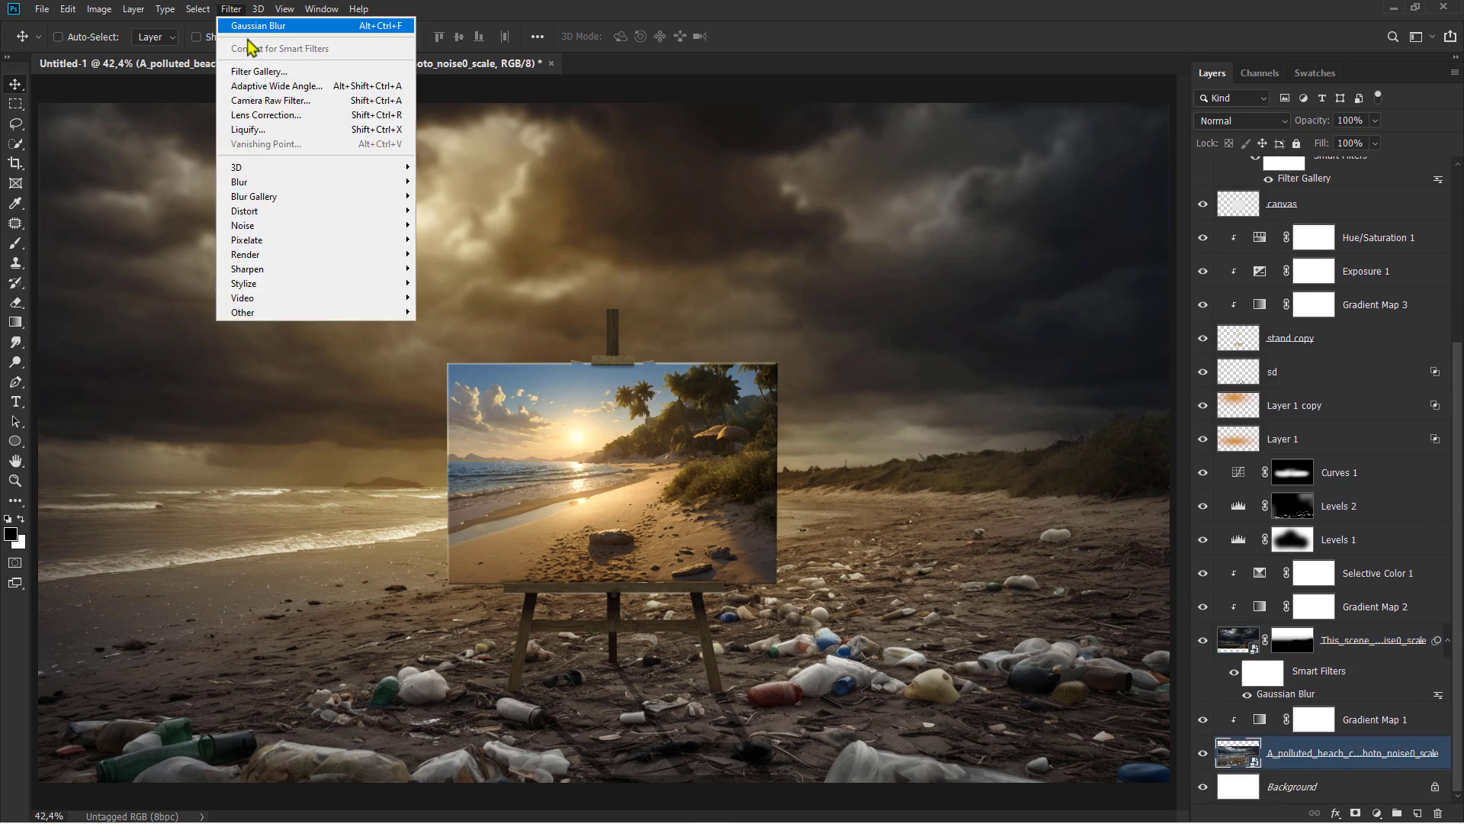
mouse_move(308, 198)
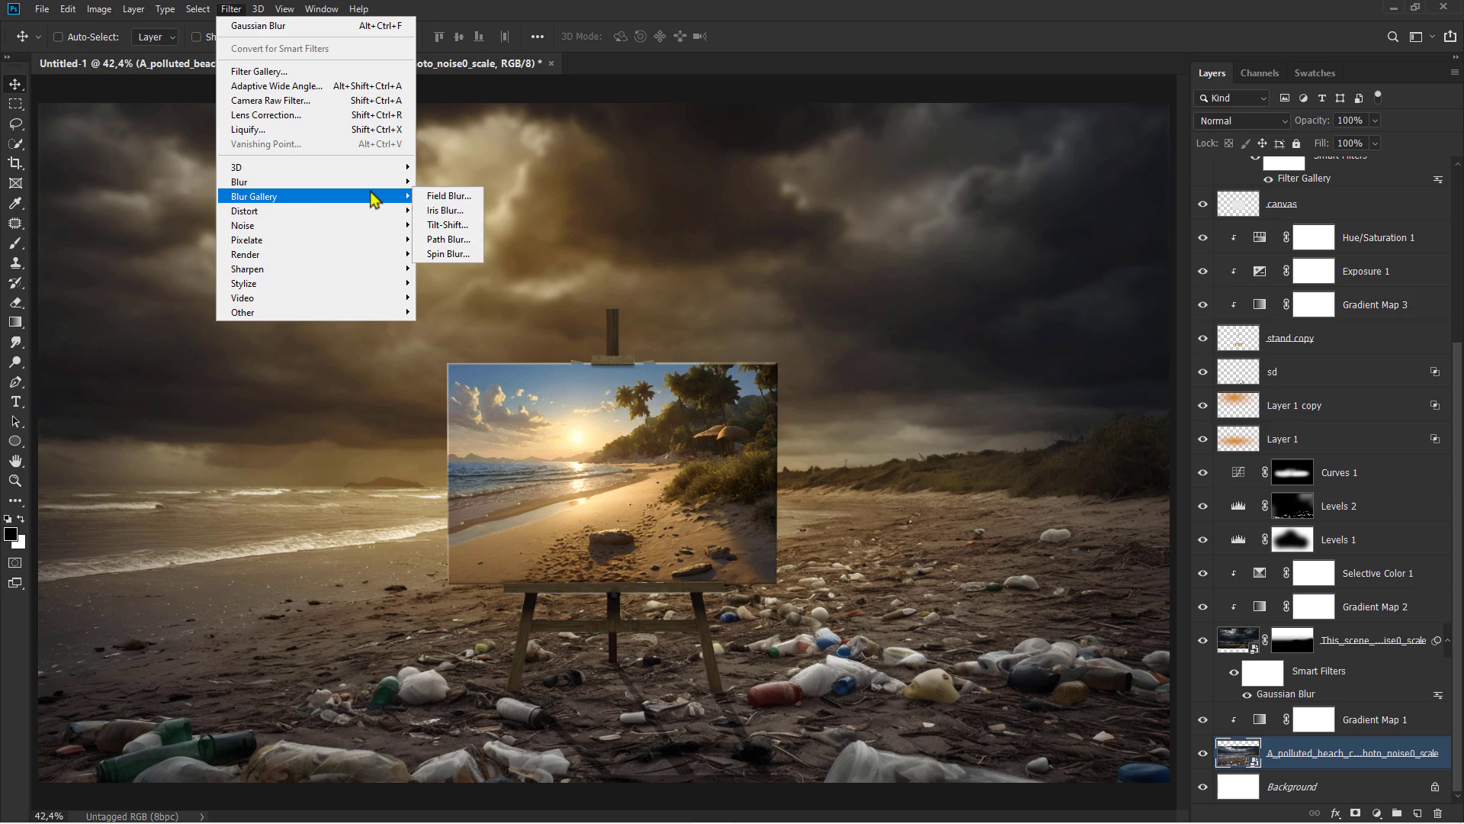
click(470, 232)
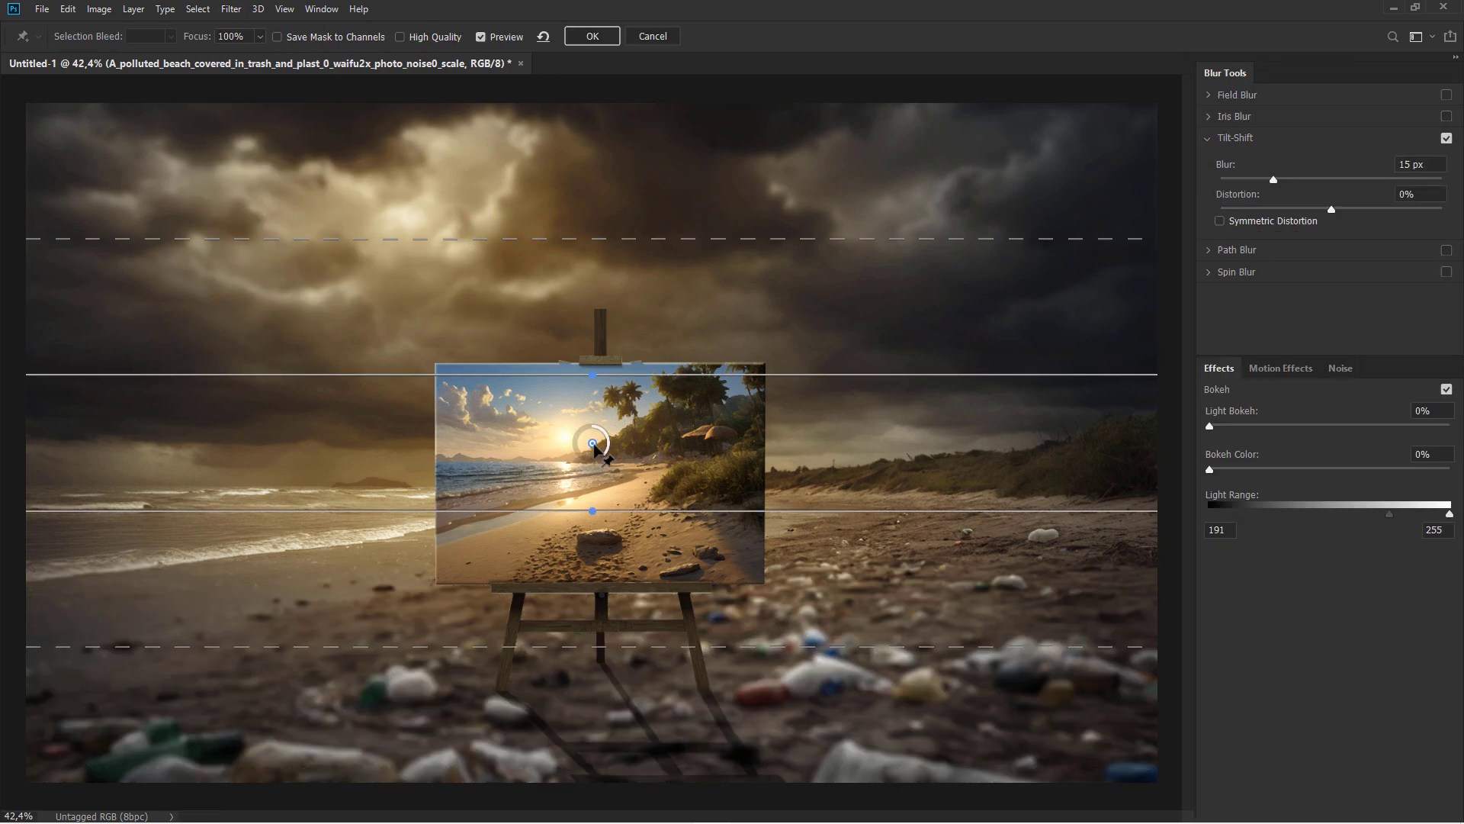
drag(593, 443, 584, 689)
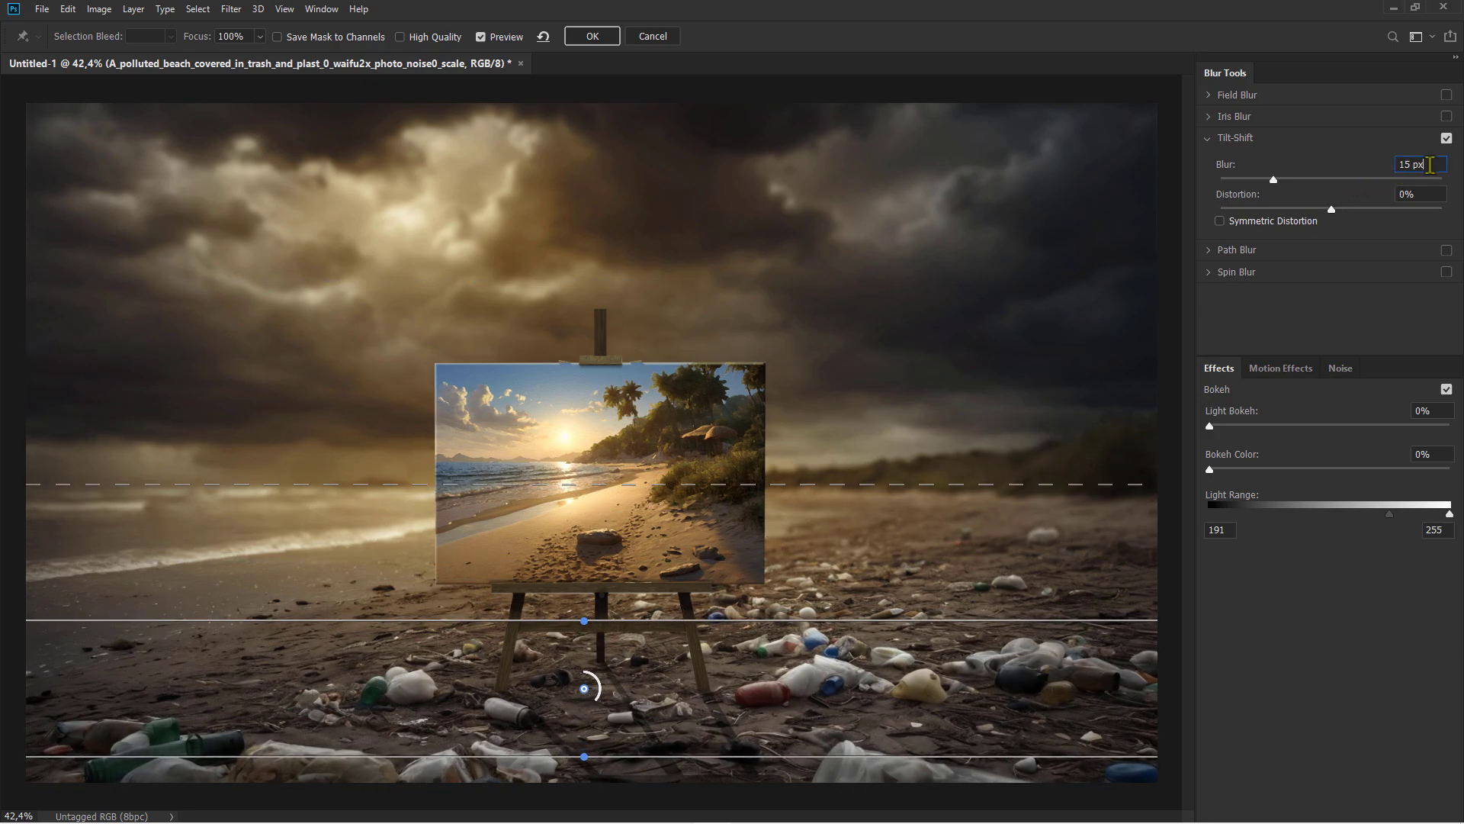
drag(1430, 165, 1398, 165)
text(8)
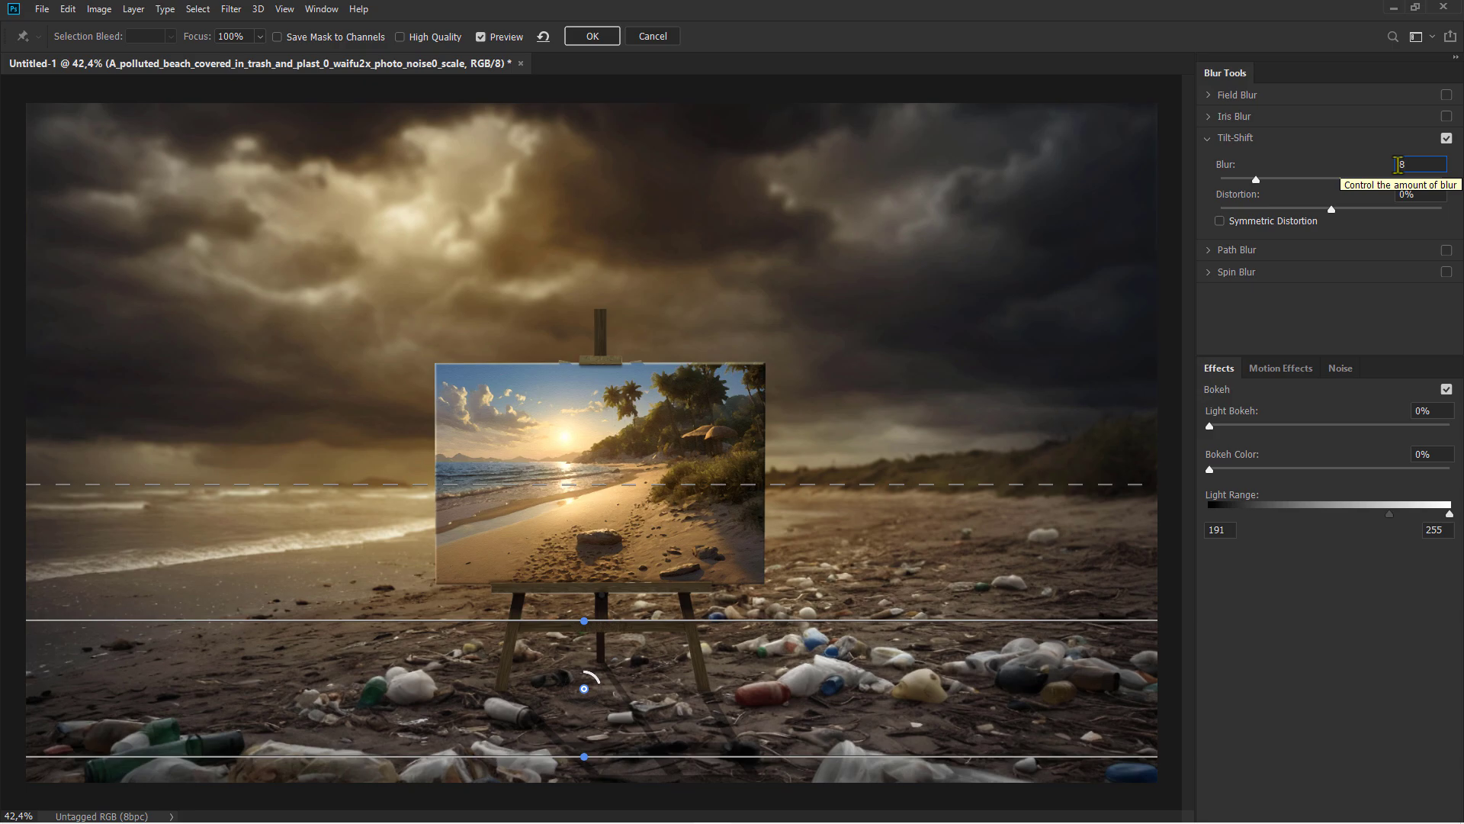
click(592, 36)
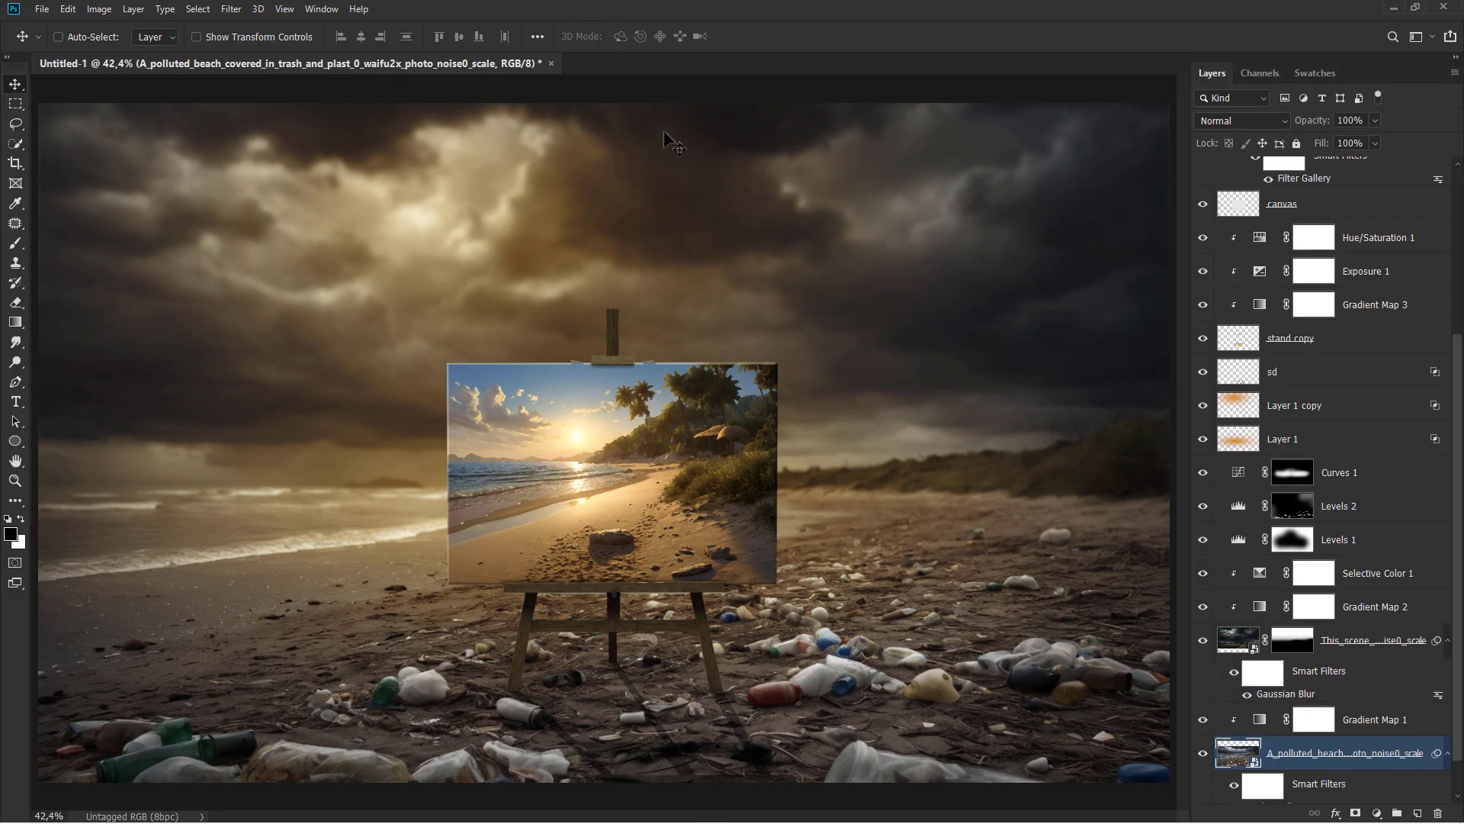
Select the Curves 2 adjustment layer above all the other layers
scroll(1413, 338, up, 5)
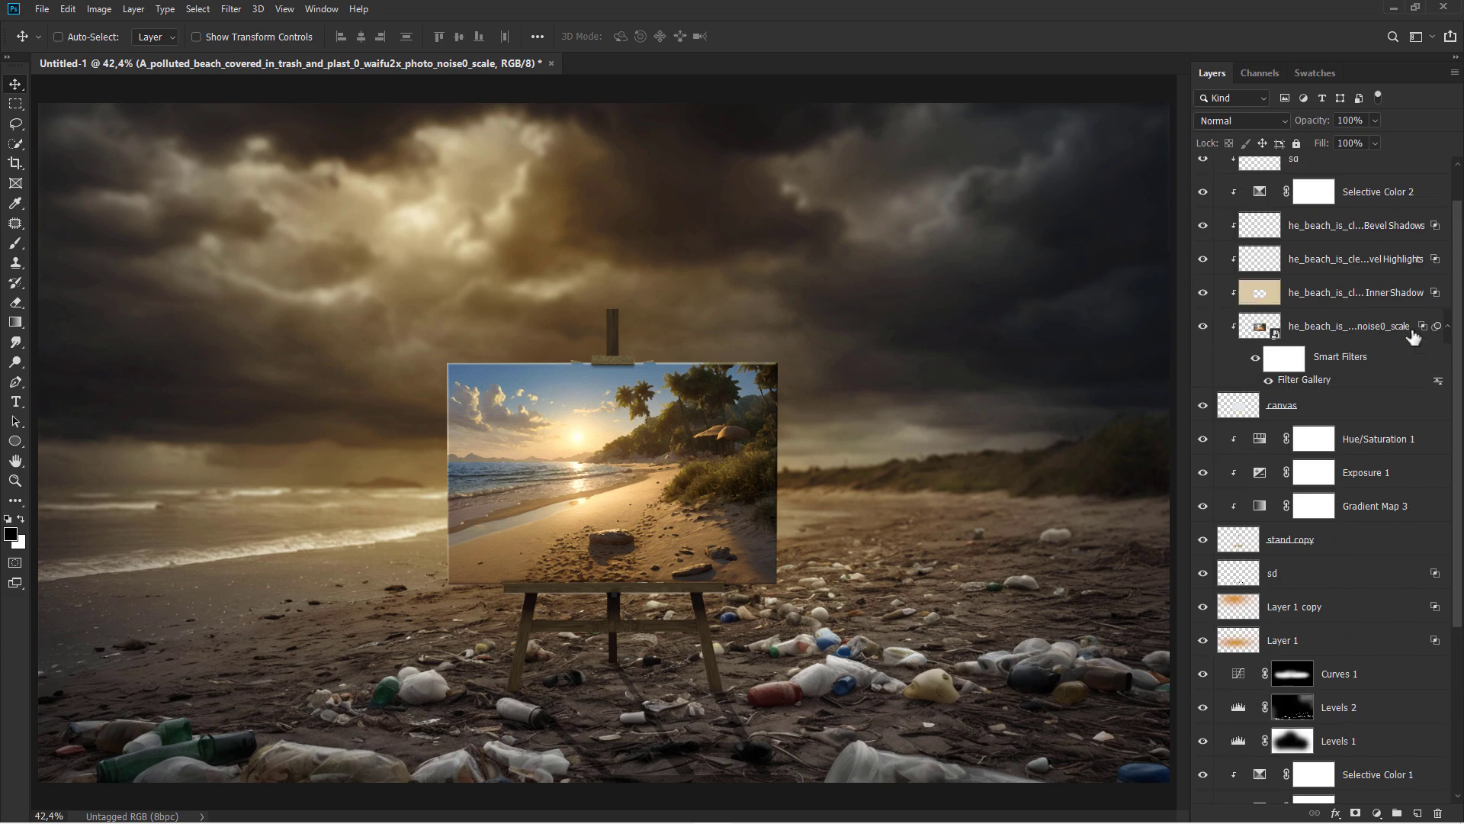
click(1368, 187)
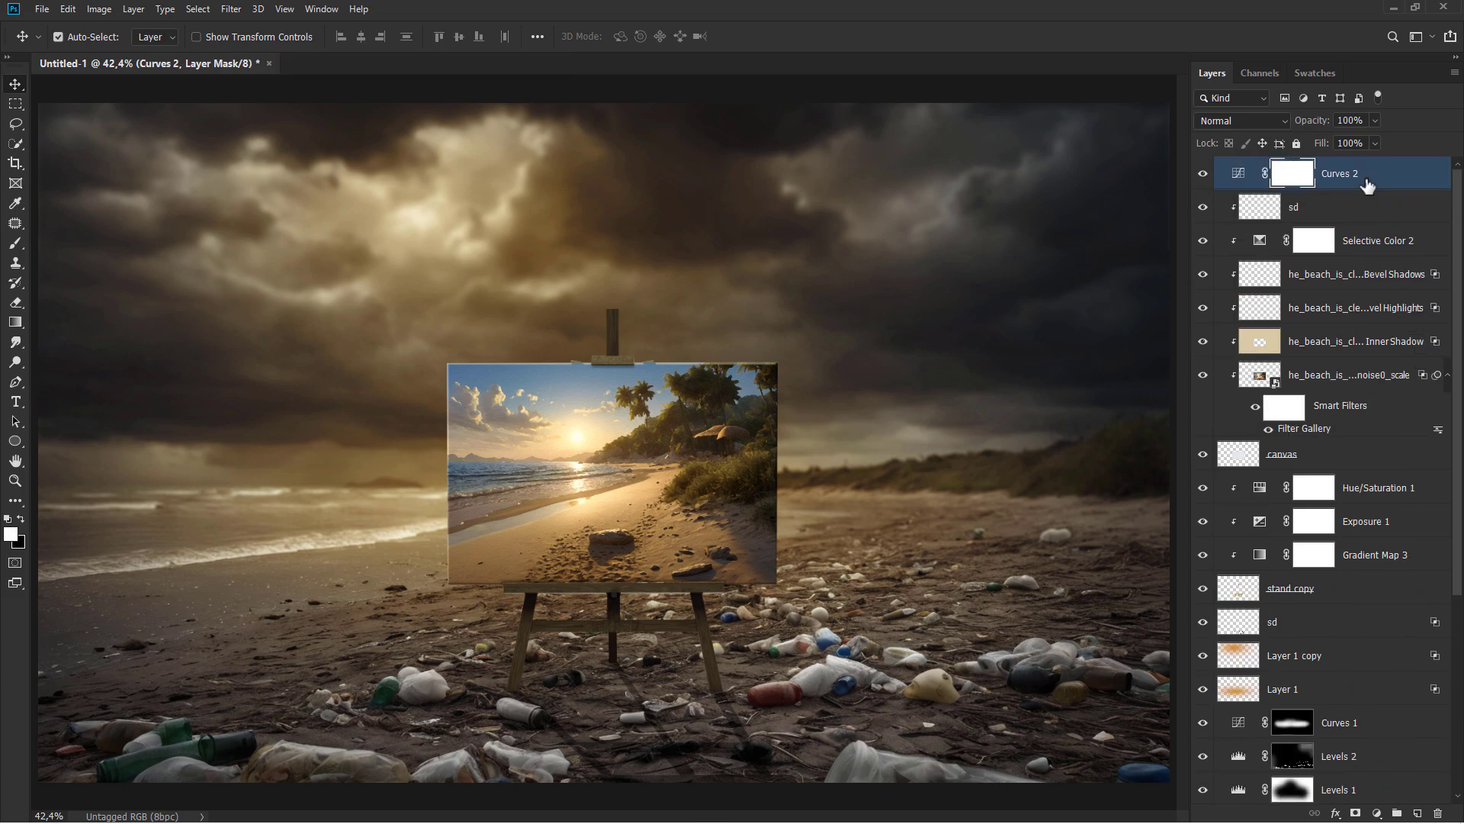